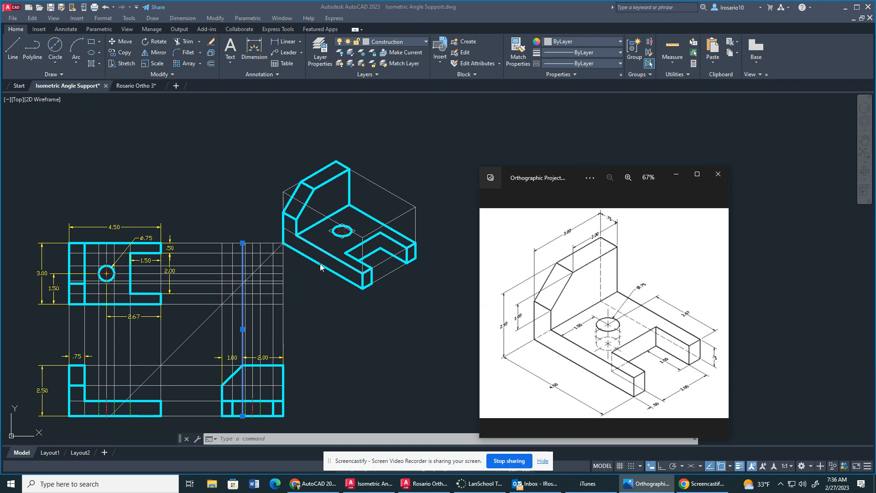
Open the Orthographic Project 3A reference image from the MP IV folder and examine its dimensions at full size.
{"action": "left_click", "coordinate": [717, 175]}
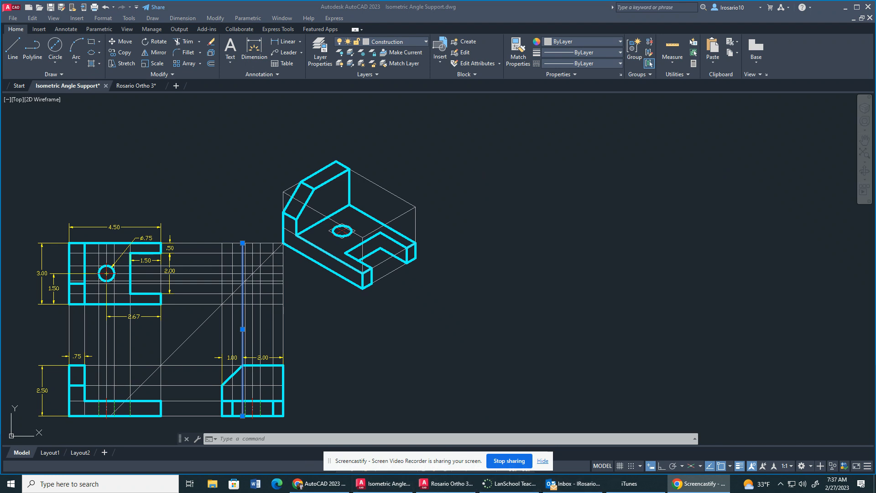
{"action": "left_click", "coordinate": [212, 484]}
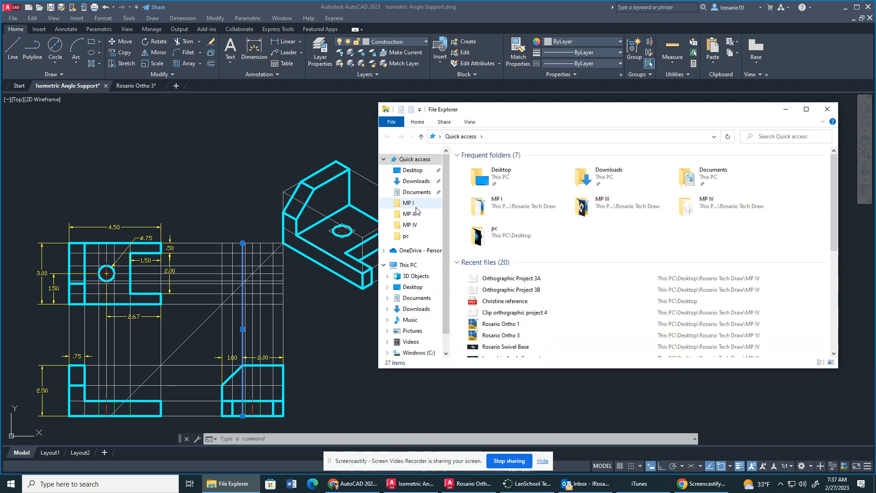
{"action": "left_click", "coordinate": [413, 227]}
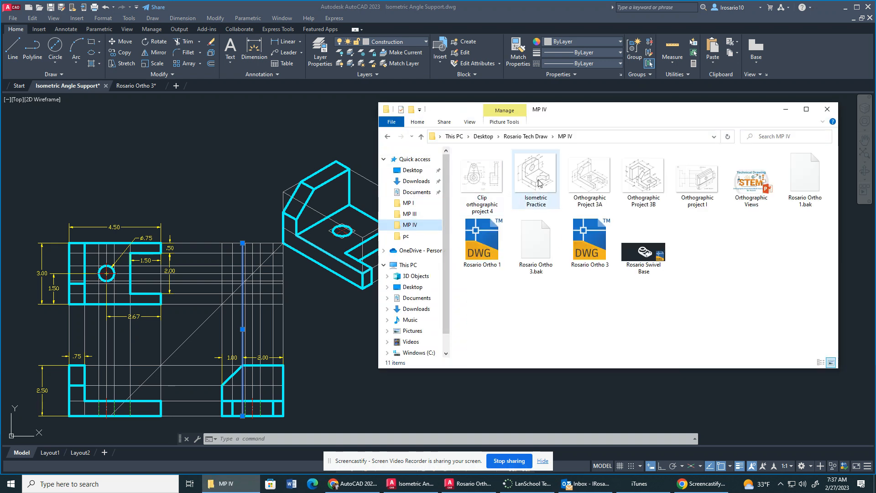
{"action": "double_click", "coordinate": [575, 175]}
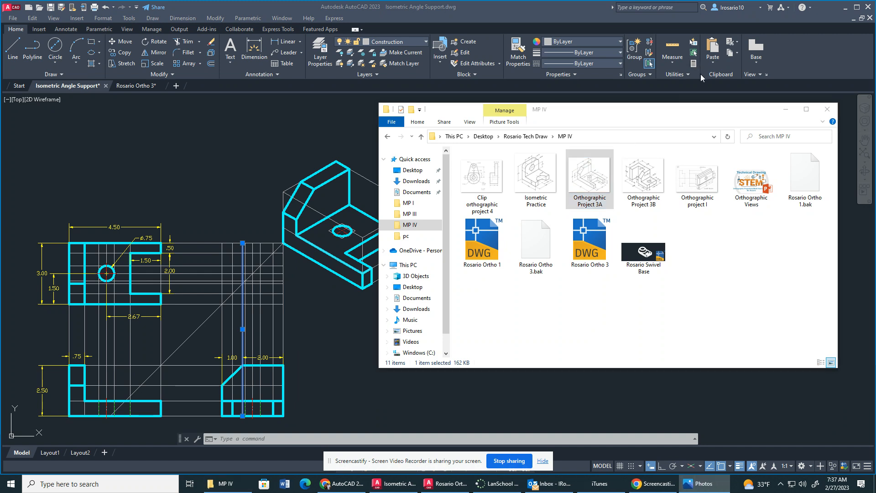
{"action": "left_click", "coordinate": [787, 109]}
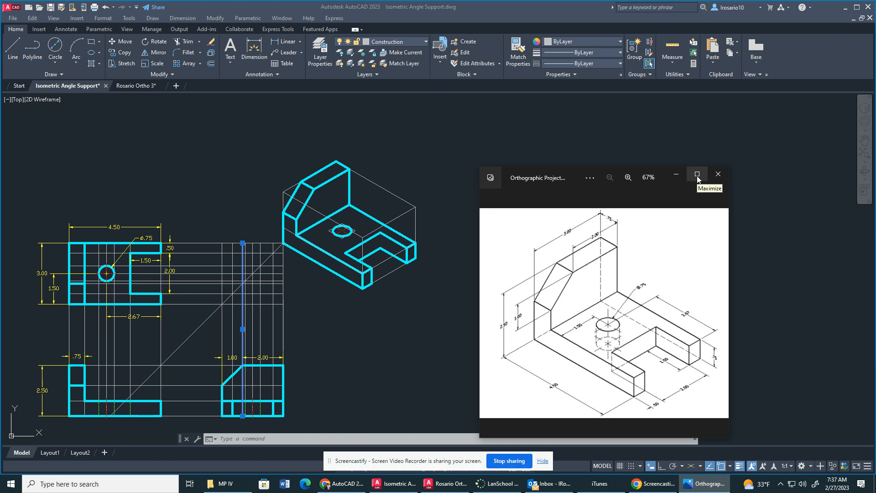
{"action": "left_click", "coordinate": [697, 174]}
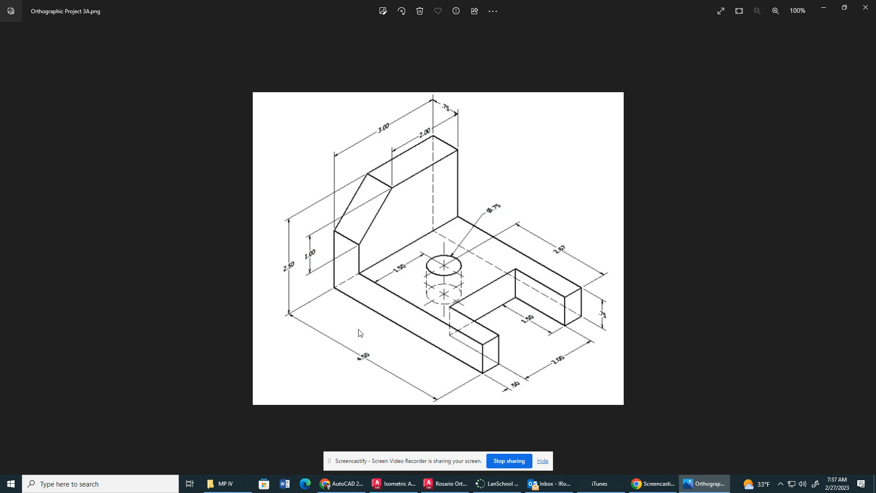
{"action": "left_click", "coordinate": [824, 8]}
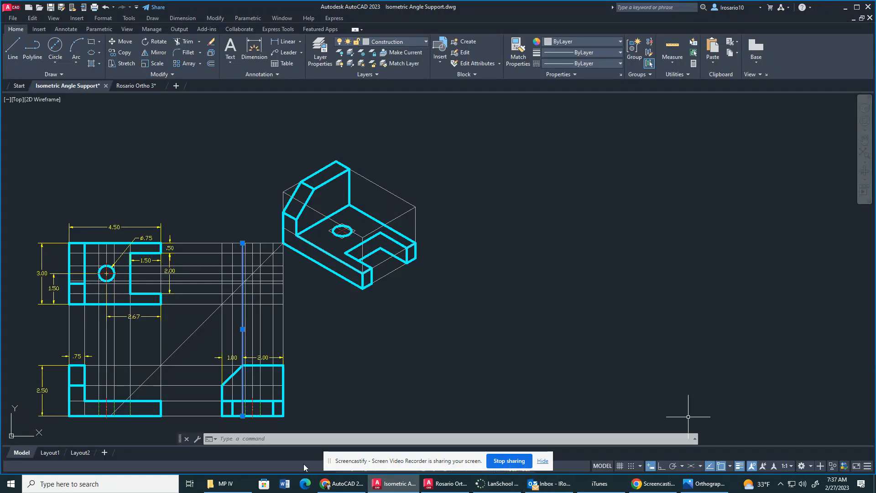
{"action": "left_click", "coordinate": [708, 488]}
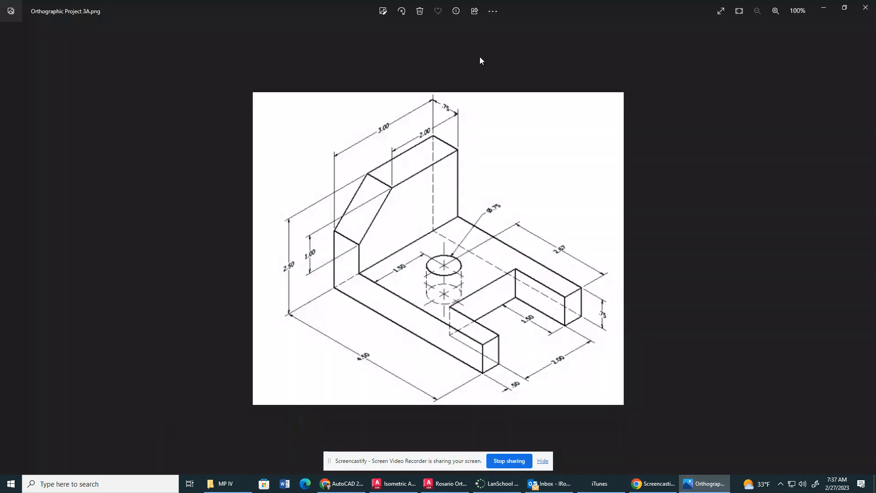
{"action": "left_click_drag", "start_coordinate": [277, 7], "coordinate": [0, 14]}
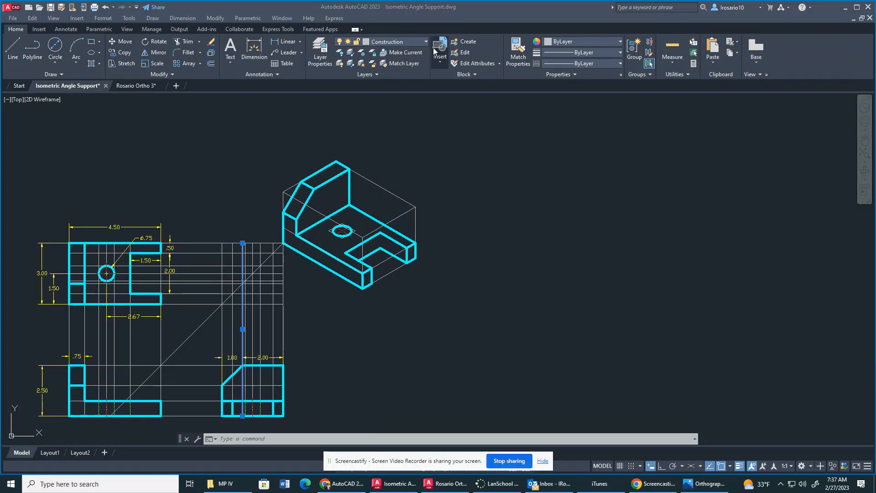
{"action": "left_click", "coordinate": [409, 36]}
{"action": "left_click", "coordinate": [412, 38]}
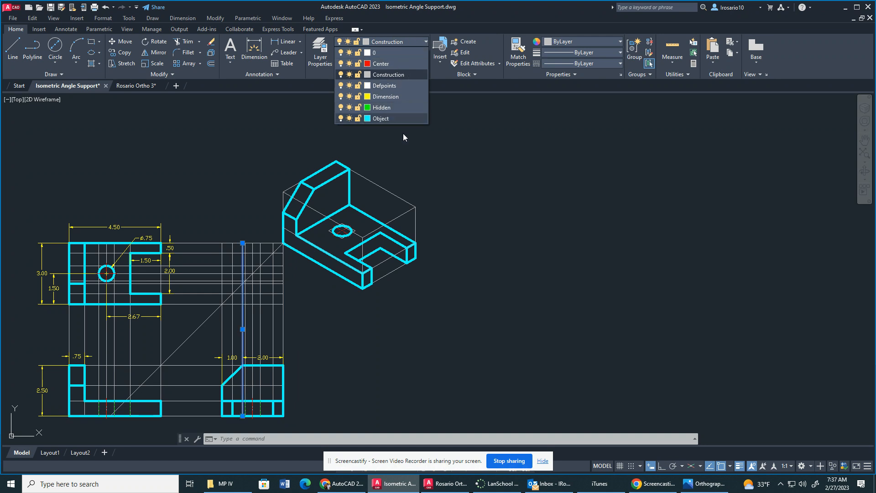
{"action": "key", "text": "Escape"}
{"action": "key", "text": "Escape"}
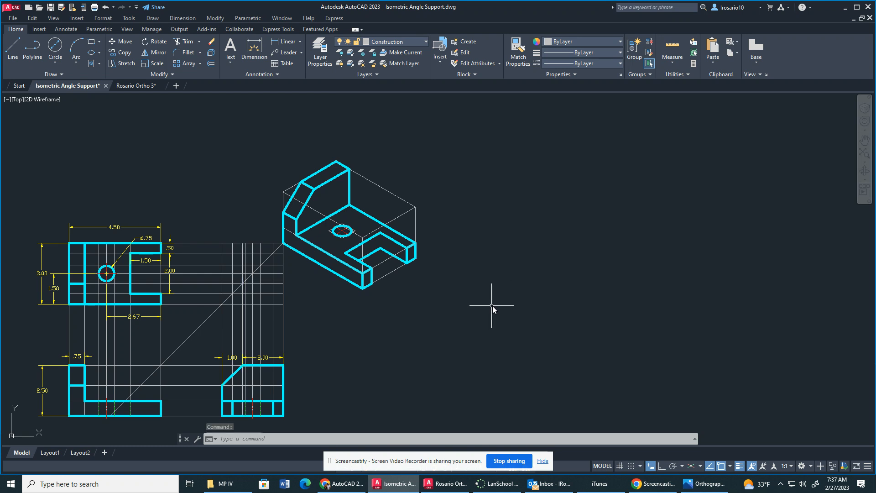
{"action": "middle_click_drag", "start_coordinate": [510, 346], "coordinate": [500, 311]}
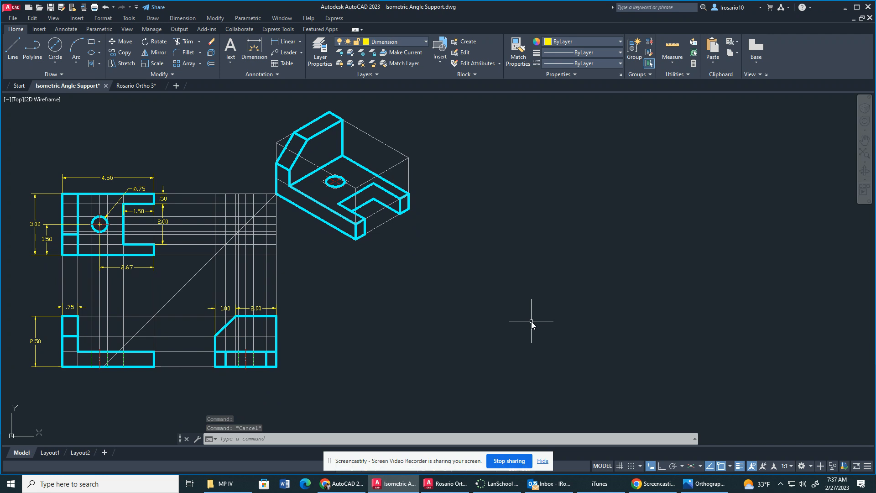
{"action": "type", "text": "XLINE"}
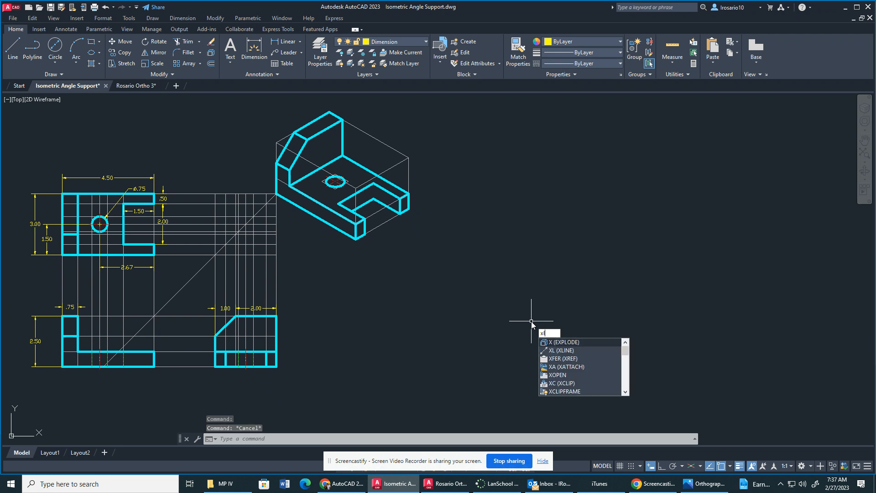
{"action": "key", "text": "Return"}
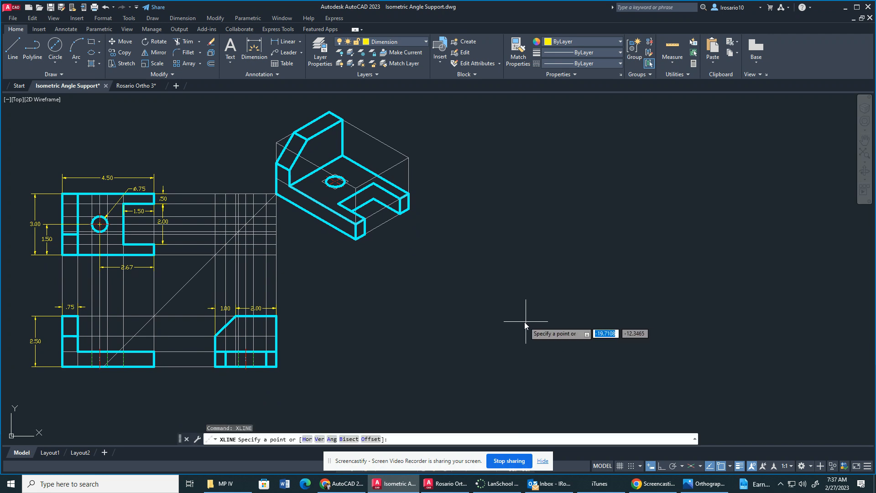
{"action": "left_click", "coordinate": [503, 370]}
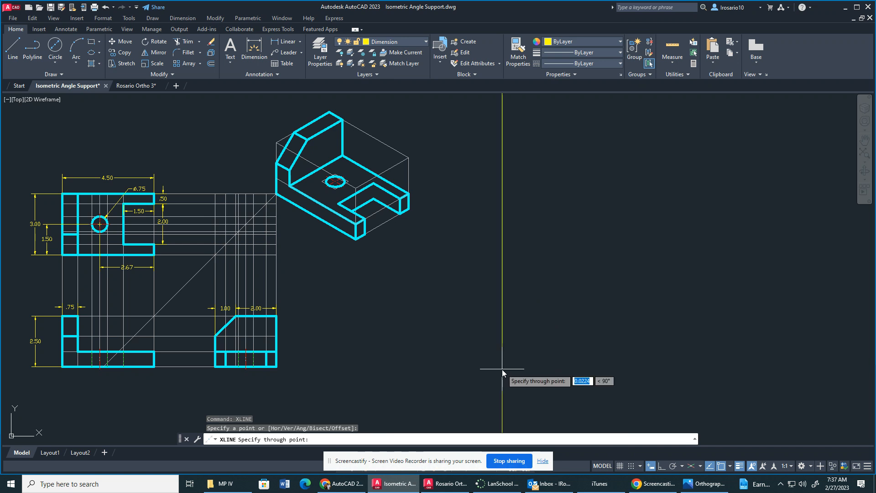
{"action": "key", "text": "Escape"}
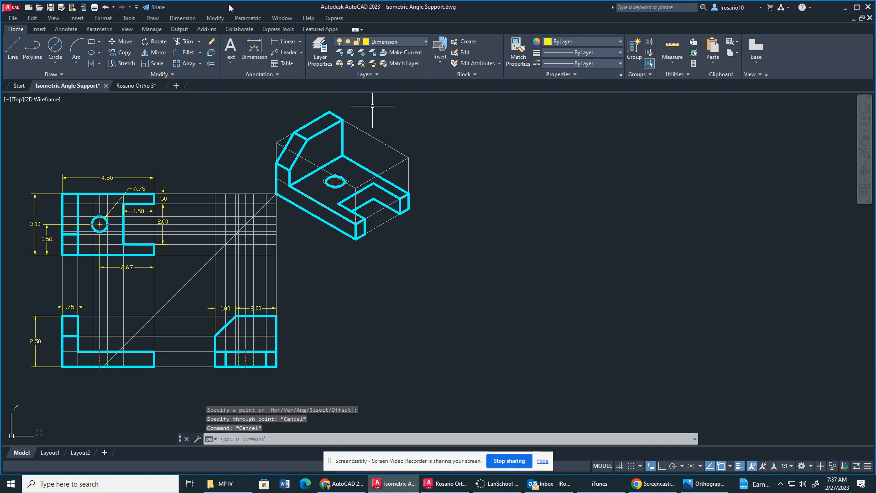
Erase all the existing geometry in the Isometric Angle Support drawing and make Construction the current layer.
{"action": "mouse_move", "coordinate": [358, 98]}
{"action": "left_mouse_down"}
{"action": "mouse_move", "coordinate": [7, 265]}
{"action": "mouse_move", "coordinate": [98, 442]}
{"action": "mouse_move", "coordinate": [669, 315]}
{"action": "left_mouse_up"}
{"action": "key", "text": "Delete"}
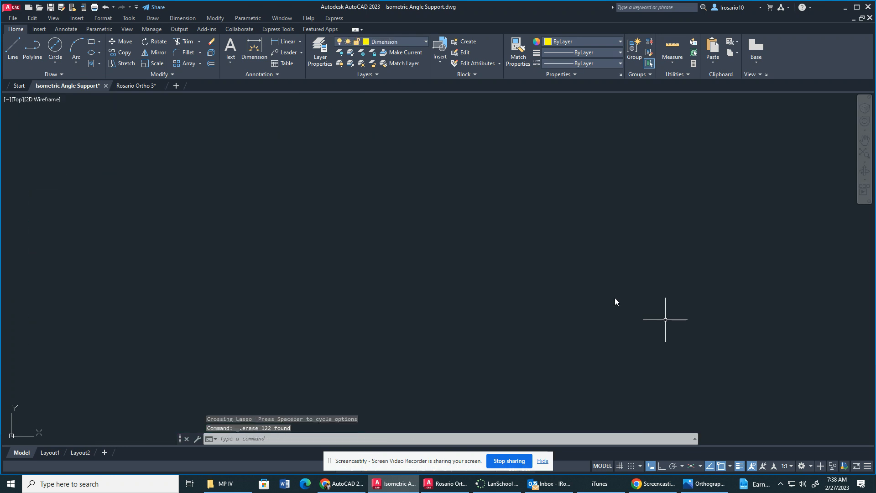
{"action": "left_click", "coordinate": [413, 41]}
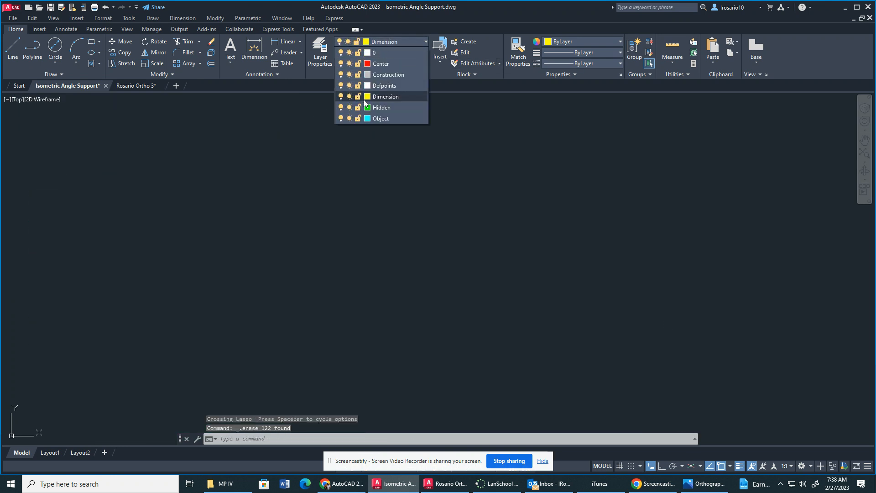
{"action": "left_click", "coordinate": [388, 74]}
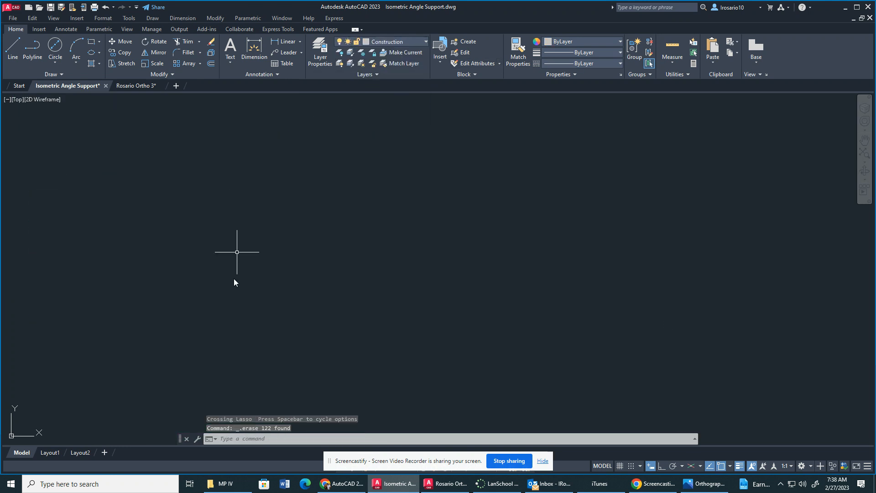
{"action": "left_click", "coordinate": [95, 399]}
{"action": "key", "text": "Escape"}
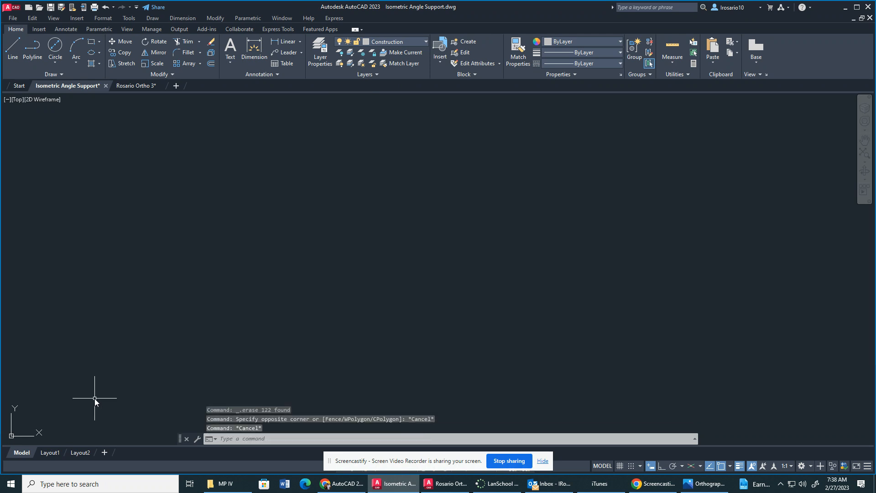
With Ortho on, draw one vertical and one horizontal infinite construction line crossing near the lower-left of the drawing area.
{"action": "type", "text": "xl"}
{"action": "key", "text": "Return"}
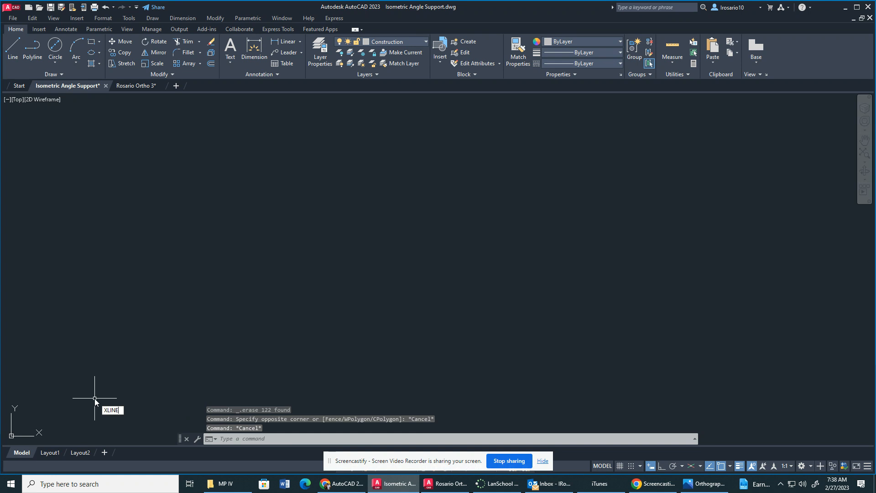
{"action": "left_click", "coordinate": [95, 399]}
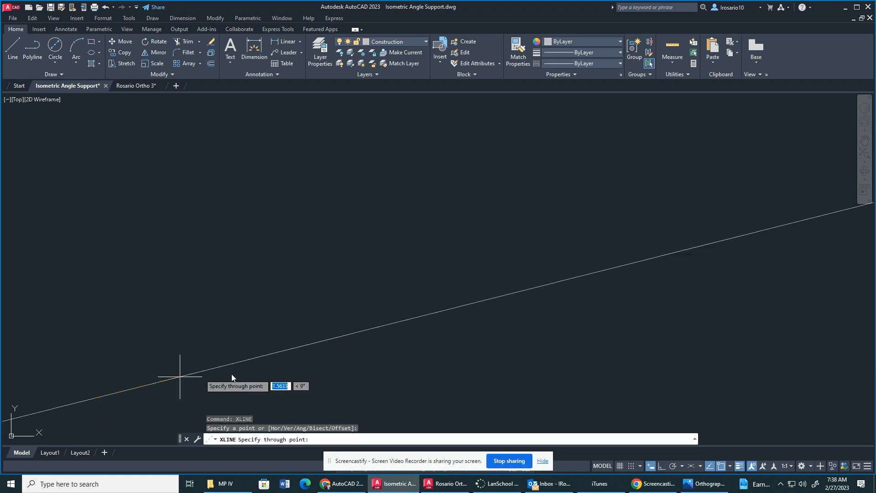
{"action": "left_click", "coordinate": [662, 466]}
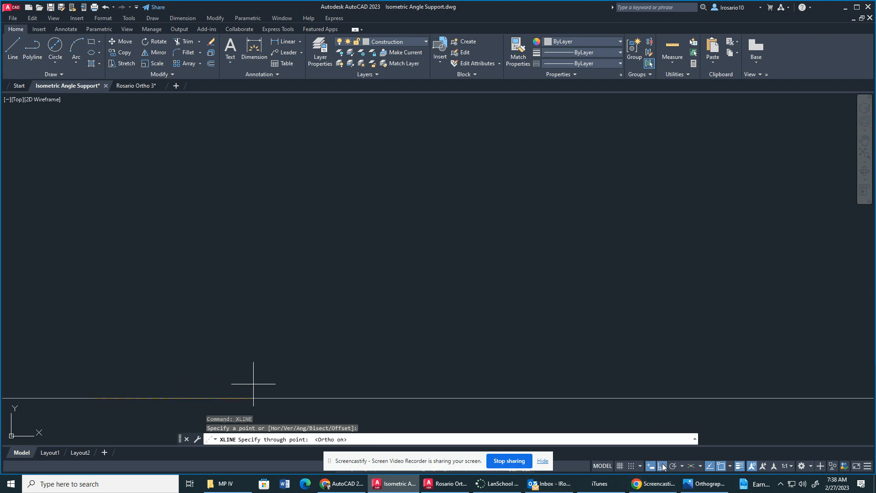
{"action": "left_click", "coordinate": [86, 354]}
{"action": "left_click", "coordinate": [205, 365]}
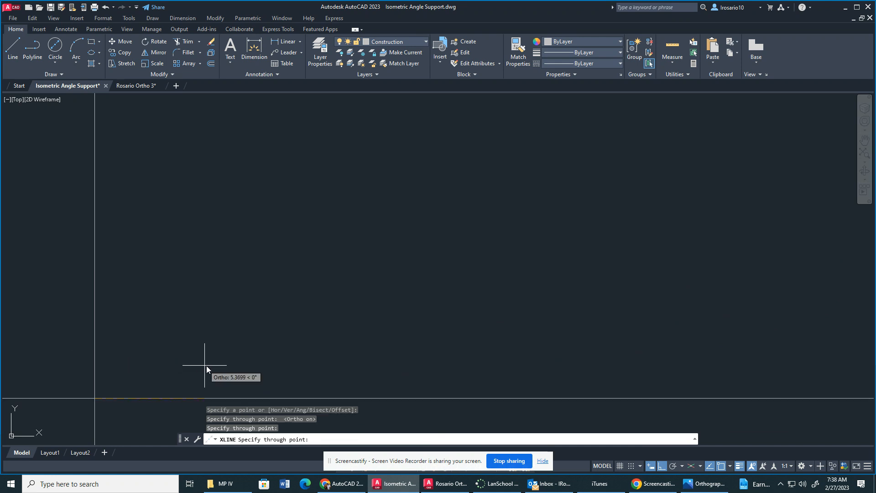
{"action": "key", "text": "Escape"}
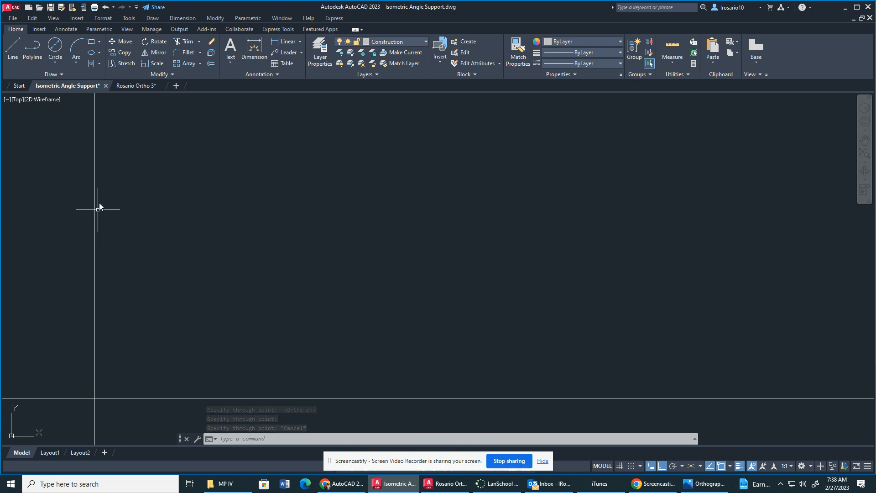
Offset the vertical construction line 4.5 to the right using the Through option.
{"action": "left_click", "coordinate": [210, 53]}
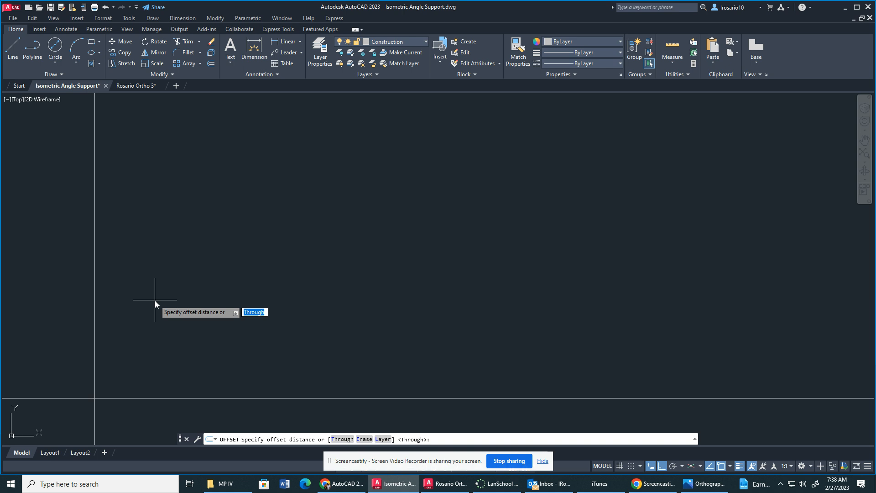
{"action": "key", "text": "Return"}
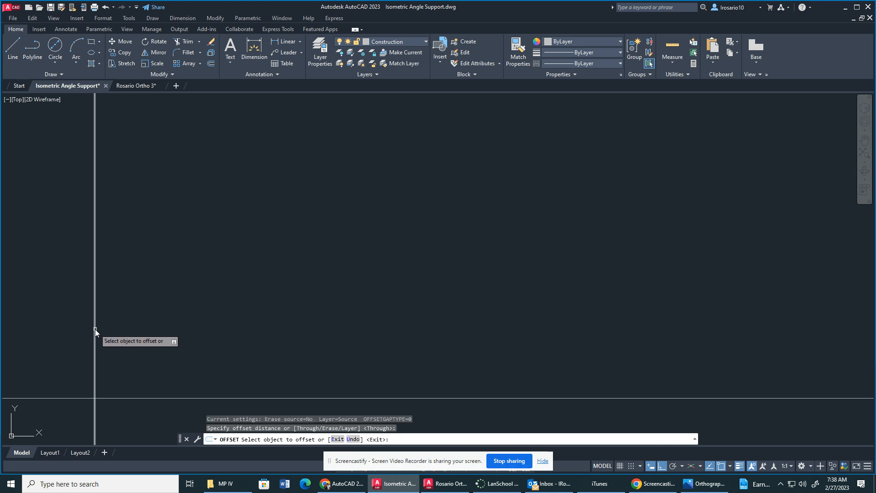
{"action": "left_click", "coordinate": [95, 329]}
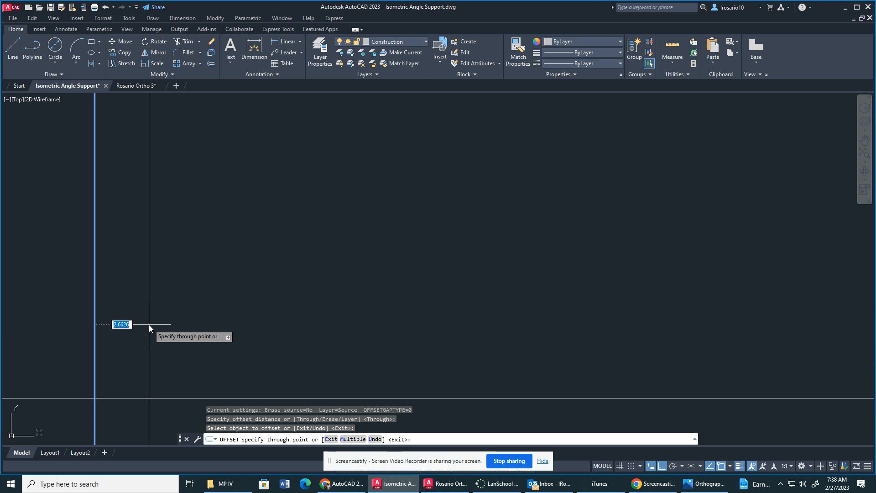
{"action": "type", "text": "4.5"}
{"action": "key", "text": "Return"}
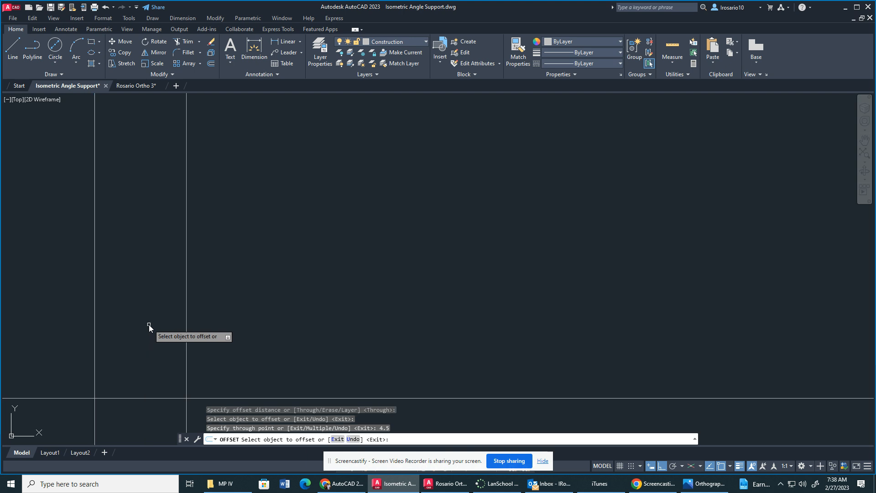
Offset the rightmost vertical line 2 to the right for the view spacing, and the resulting line another 3 to the right.
{"action": "left_click", "coordinate": [187, 348]}
{"action": "type", "text": "2"}
{"action": "key", "text": "Return"}
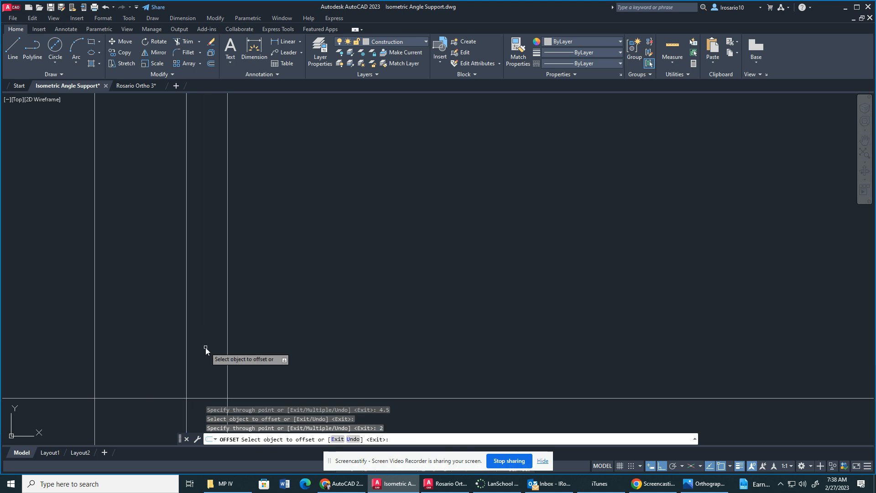
{"action": "left_click", "coordinate": [228, 330]}
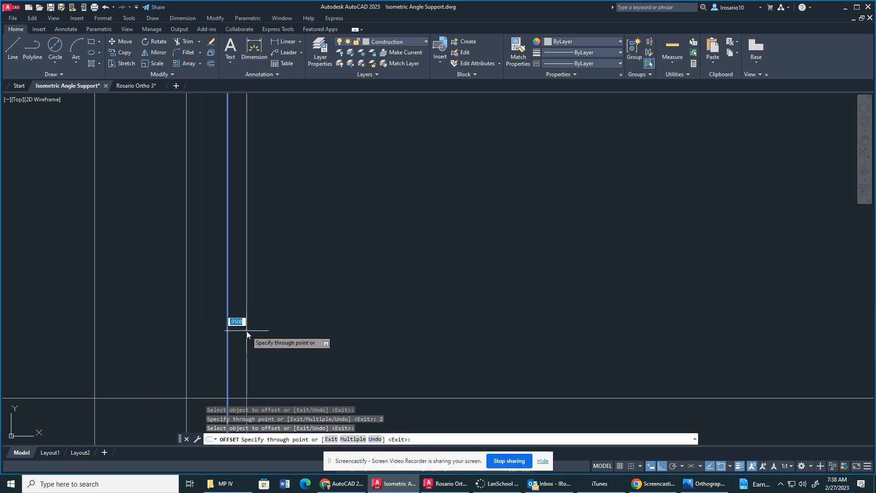
{"action": "type", "text": "3."}
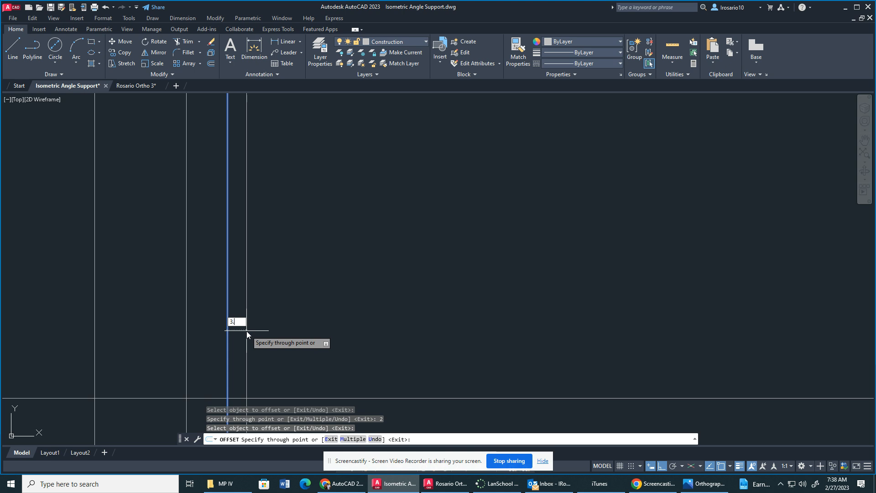
{"action": "key", "text": "Return"}
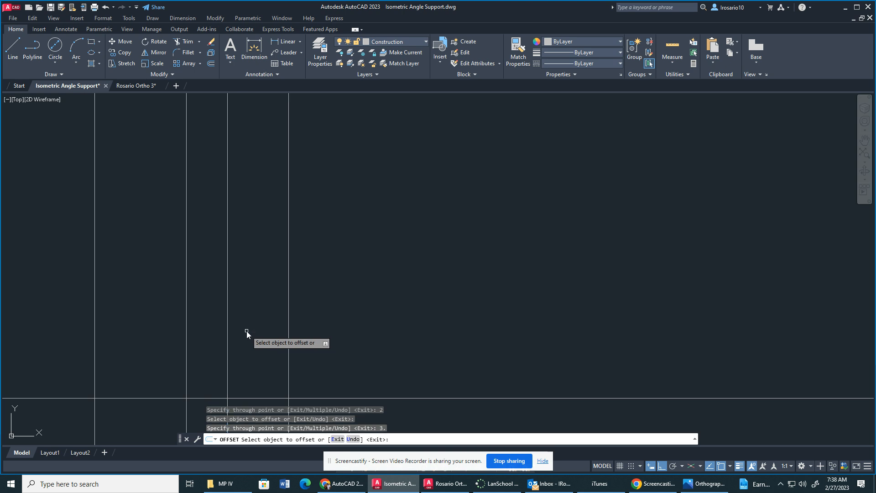
Offset the horizontal construction line 2.5 upward.
{"action": "left_click", "coordinate": [157, 398]}
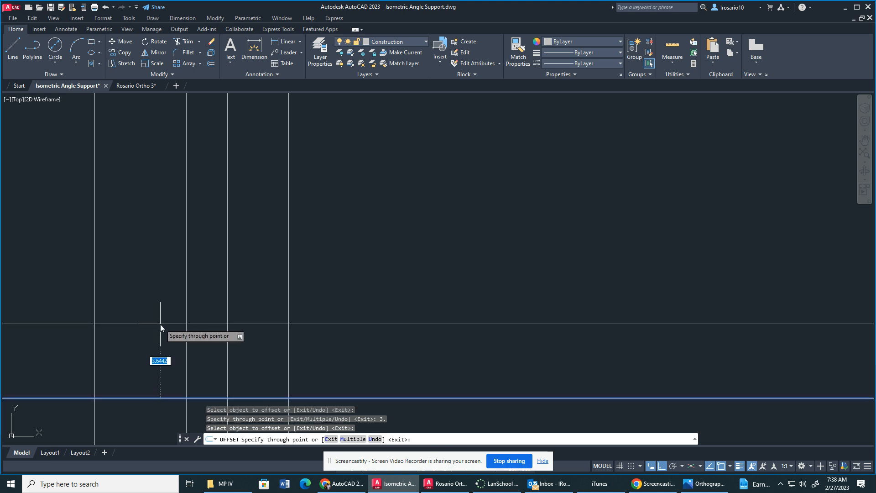
{"action": "type", "text": "2.5"}
{"action": "key", "text": "Return"}
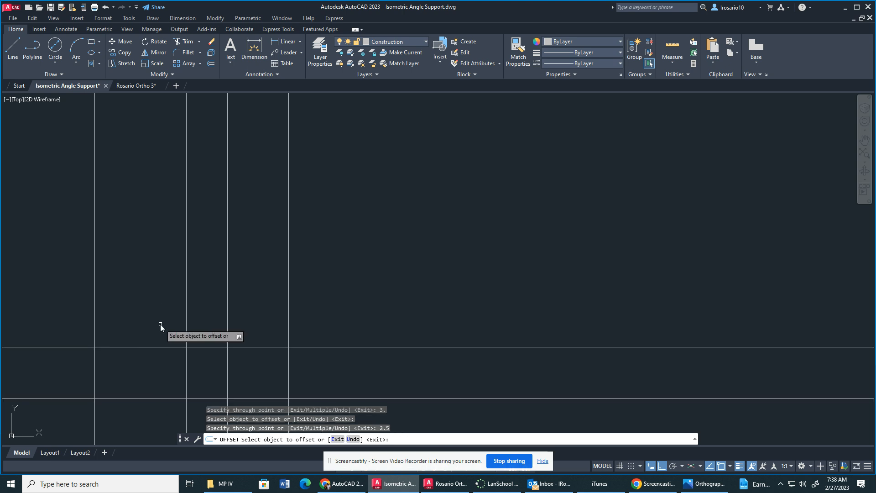
Offset the upper horizontal construction line 2 upward for the view spacing, and the resulting line another 3 upward.
{"action": "left_click", "coordinate": [149, 348]}
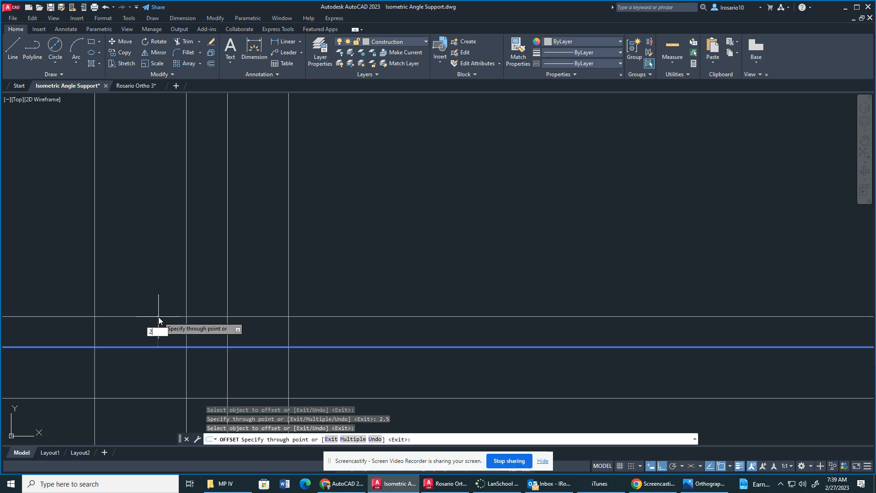
{"action": "type", "text": "2"}
{"action": "key", "text": "Return"}
{"action": "scroll", "coordinate": [158, 317], "scroll_direction": "up", "scroll_amount": 2}
{"action": "left_click", "coordinate": [177, 301]}
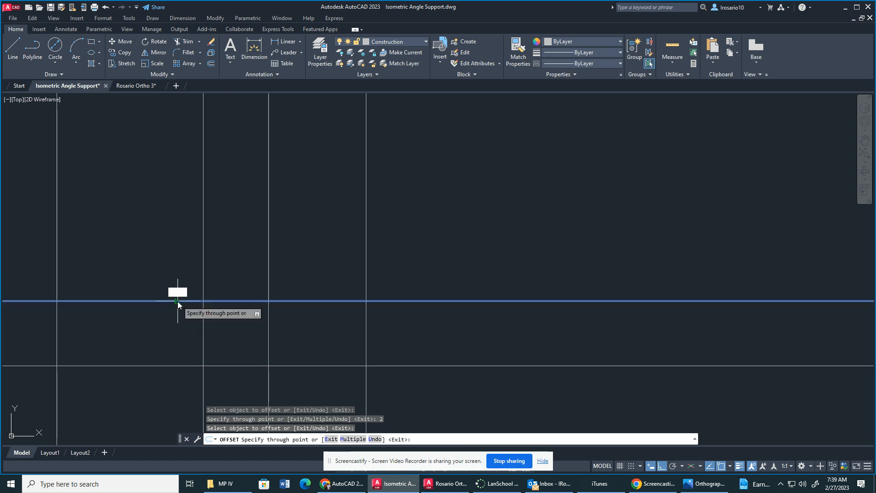
{"action": "type", "text": "3"}
{"action": "key", "text": "Return"}
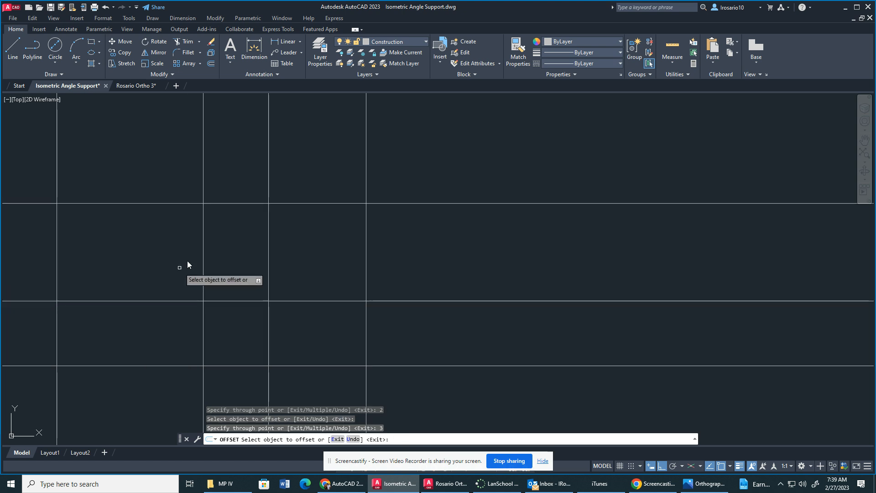
{"action": "scroll", "coordinate": [266, 226], "scroll_direction": "down", "scroll_amount": 2}
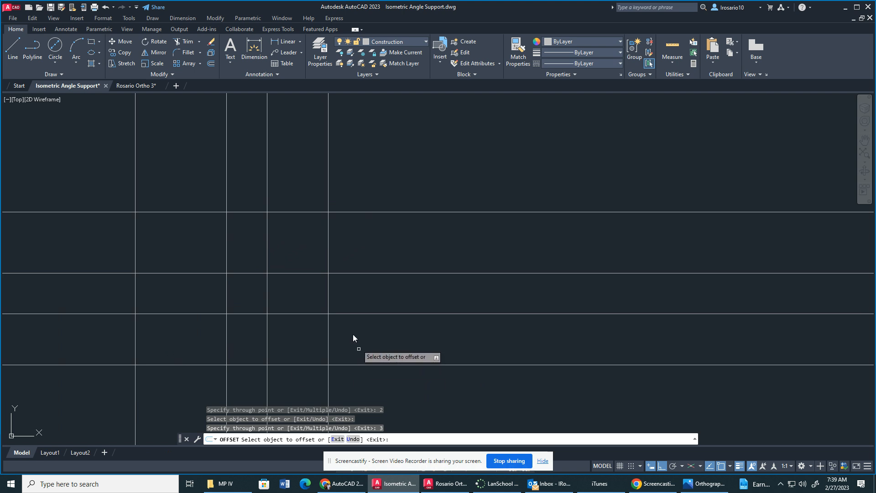
Draw a diagonal infinite construction line through the grid's upper-right corner and the lower-left corner of the upper-right cell as the miter line.
{"action": "key", "text": "Escape"}
{"action": "type", "text": "XLINE"}
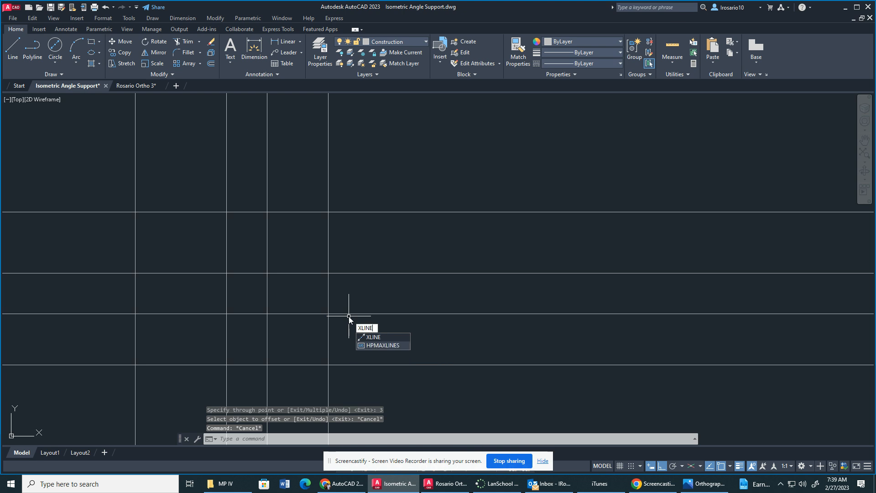
{"action": "key", "text": "Return"}
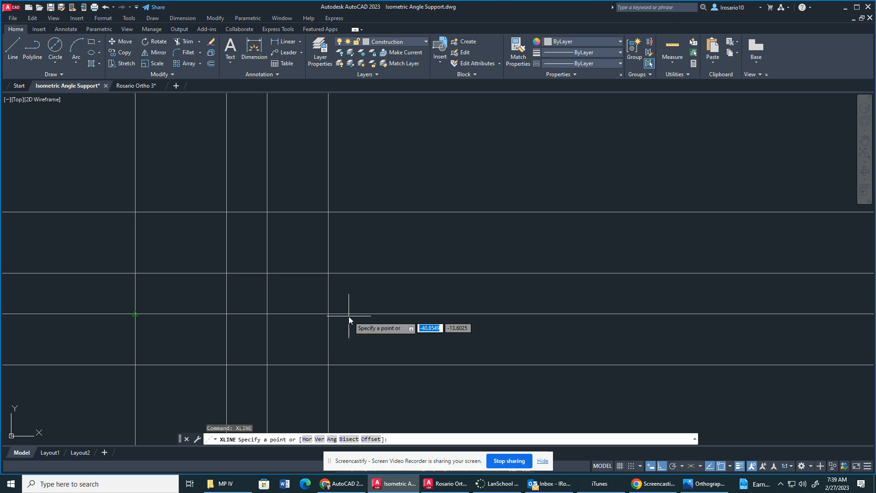
{"action": "left_click", "coordinate": [328, 213]}
{"action": "left_click", "coordinate": [267, 273]}
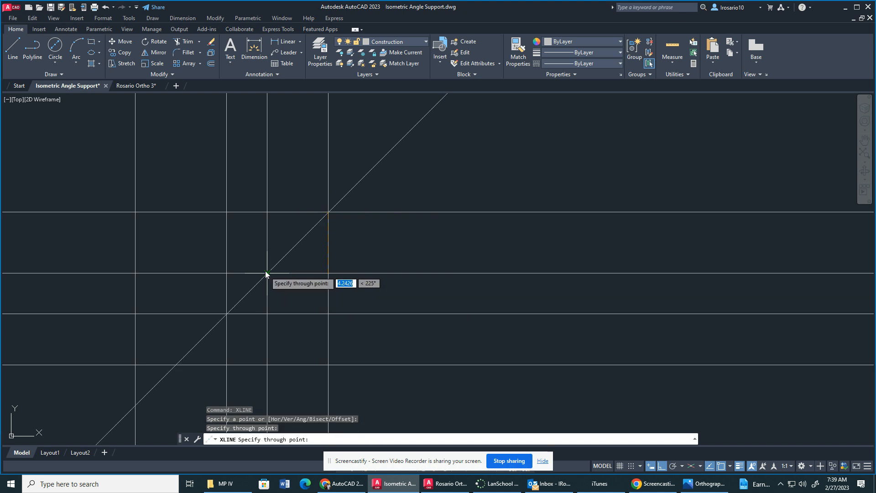
{"action": "key", "text": "Escape"}
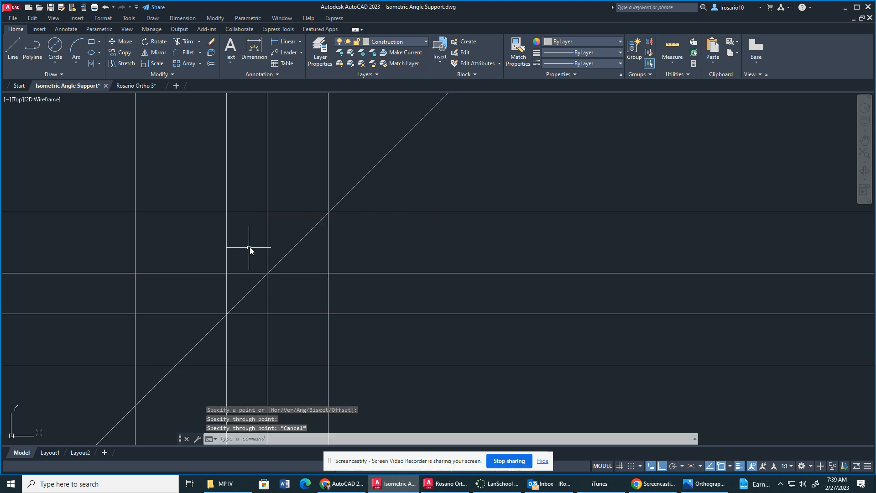
Trim all construction line ends that extend outside the outer rectangle of the layout grid.
{"action": "left_click", "coordinate": [193, 40]}
{"action": "mouse_move", "coordinate": [402, 187]}
{"action": "left_mouse_down"}
{"action": "mouse_move", "coordinate": [205, 171]}
{"action": "mouse_move", "coordinate": [77, 215]}
{"action": "mouse_move", "coordinate": [56, 319]}
{"action": "mouse_move", "coordinate": [108, 396]}
{"action": "mouse_move", "coordinate": [165, 392]}
{"action": "mouse_move", "coordinate": [312, 406]}
{"action": "left_mouse_up"}
{"action": "left_click_drag", "start_coordinate": [372, 394], "coordinate": [372, 167]}
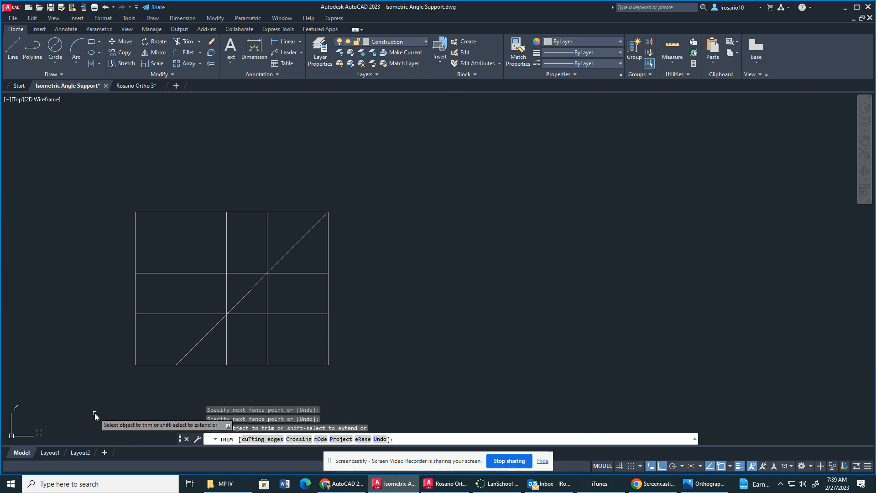
{"action": "key", "text": "Escape"}
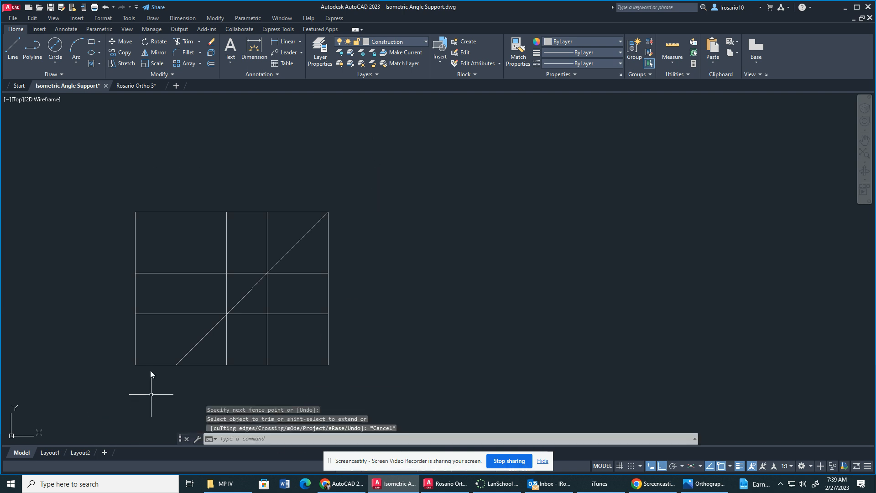
Make Object the current layer.
{"action": "left_click", "coordinate": [405, 41]}
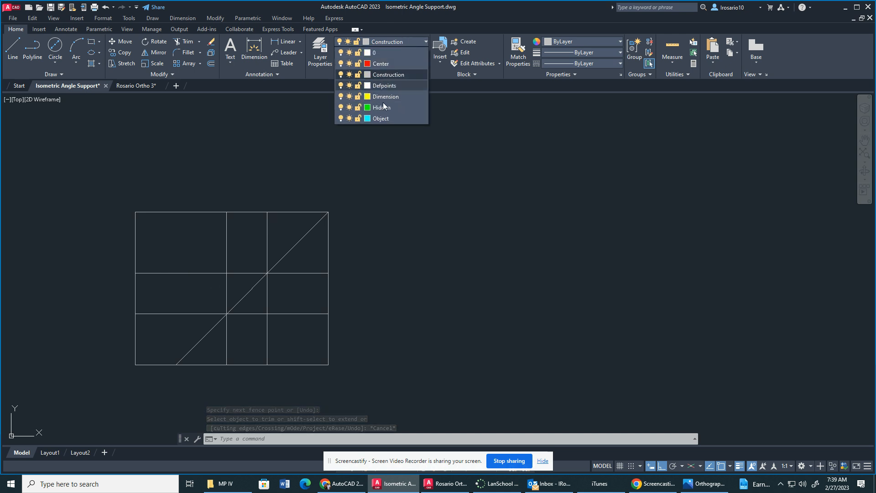
{"action": "left_click", "coordinate": [381, 118]}
{"action": "left_click", "coordinate": [10, 55]}
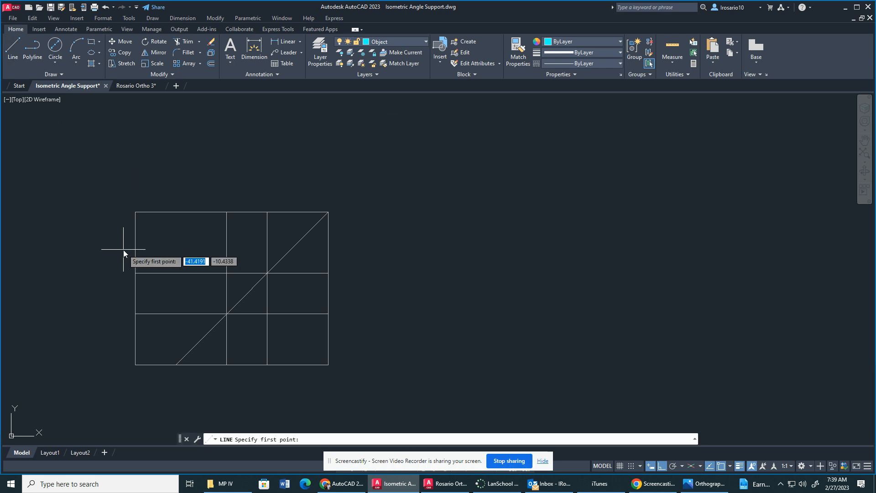
{"action": "left_click", "coordinate": [135, 212]}
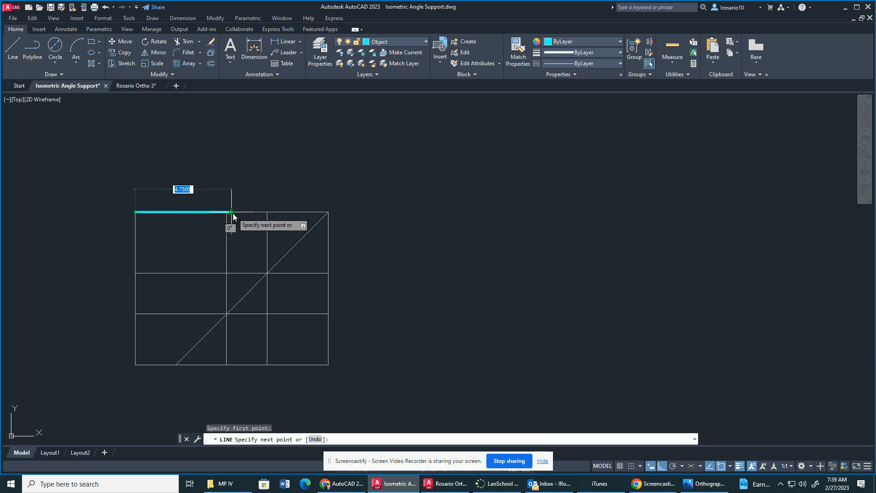
{"action": "left_click", "coordinate": [227, 212]}
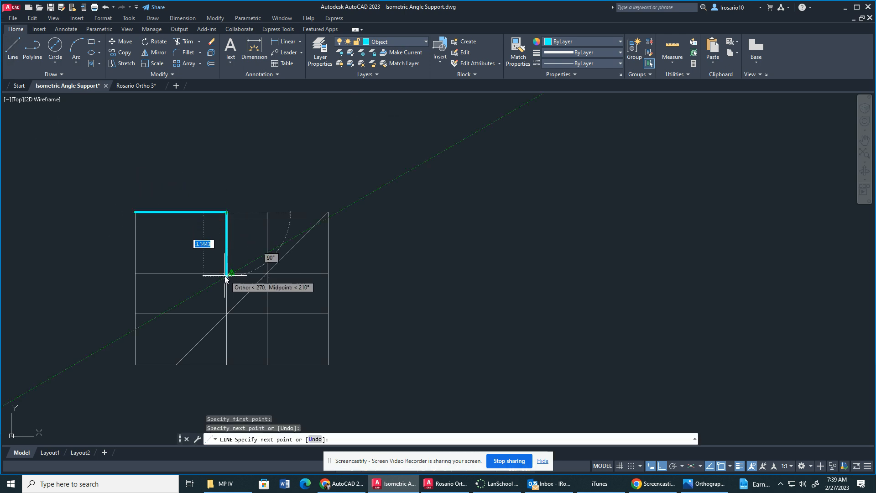
{"action": "left_click", "coordinate": [226, 275]}
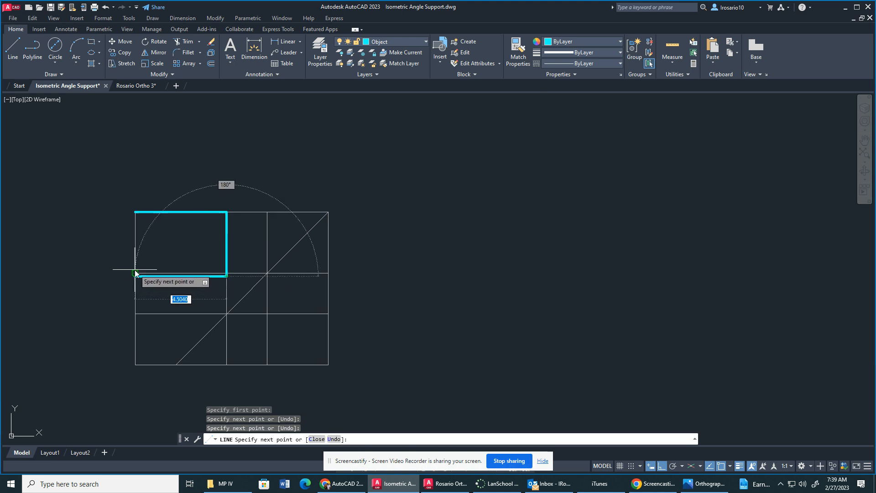
{"action": "key", "text": "Escape"}
{"action": "key", "text": "ctrl+z"}
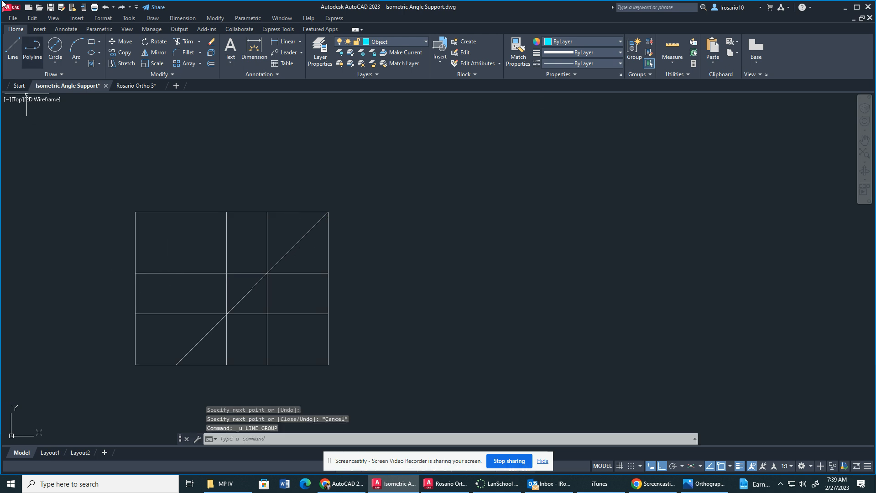
Draw the top view's 4.5 by 3 rectangular outline with lines snapped to the corners of the grid's upper-left cell.
{"action": "left_click", "coordinate": [12, 50]}
{"action": "left_click", "coordinate": [135, 215]}
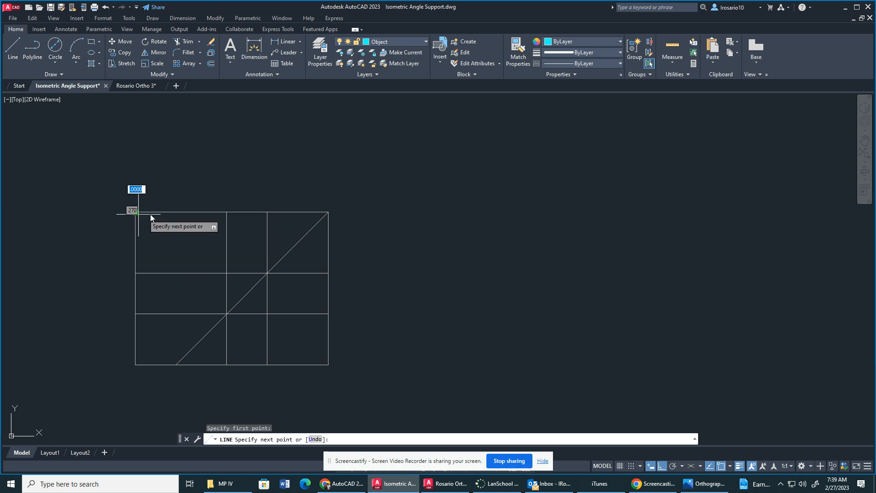
{"action": "left_click", "coordinate": [226, 212]}
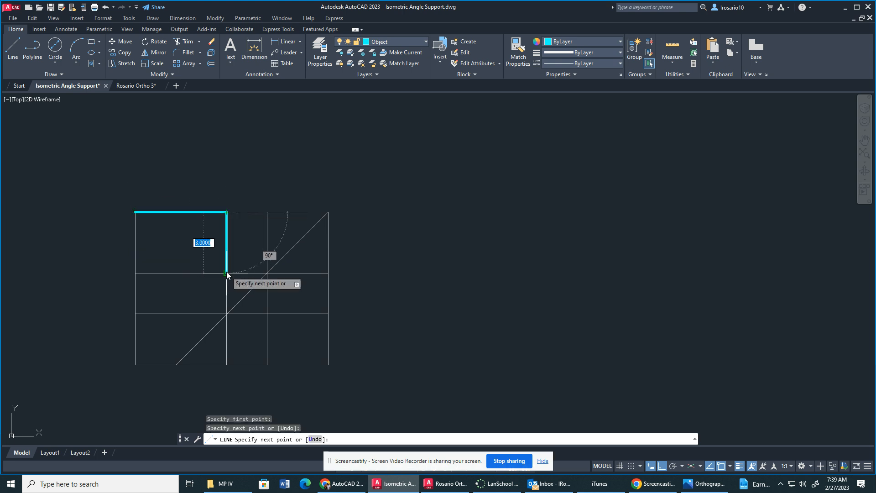
{"action": "left_click", "coordinate": [226, 273]}
{"action": "left_click", "coordinate": [135, 273]}
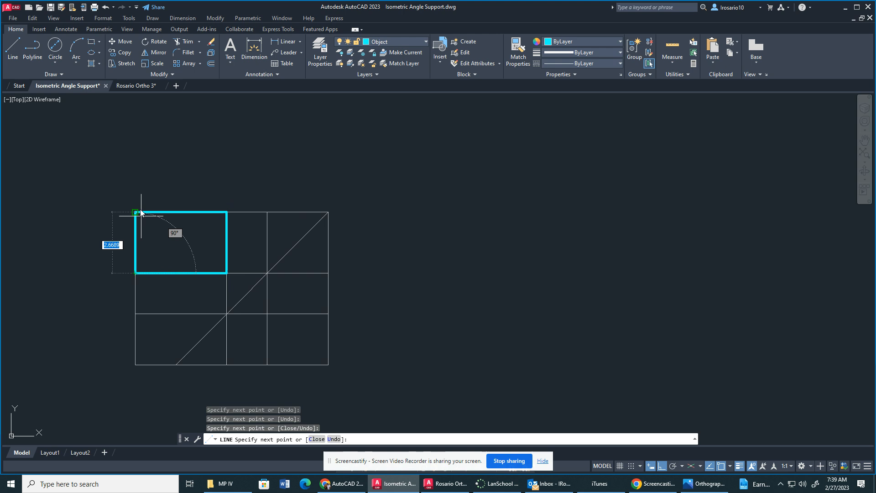
{"action": "left_click", "coordinate": [136, 212]}
{"action": "key", "text": "Return"}
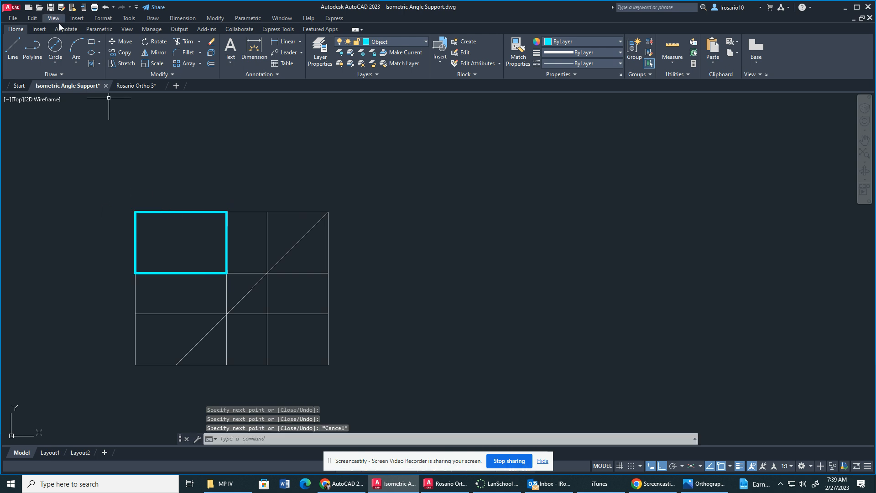
Draw the front view's 4.5 by 2.5 rectangular outline with lines snapped to the corners of the grid's lower-left cell.
{"action": "key", "text": "Return"}
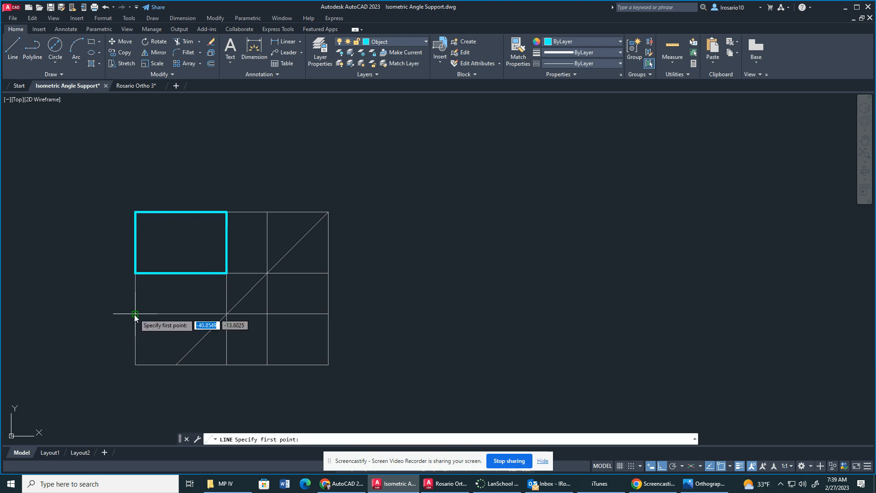
{"action": "left_click", "coordinate": [136, 314]}
{"action": "left_click", "coordinate": [227, 314]}
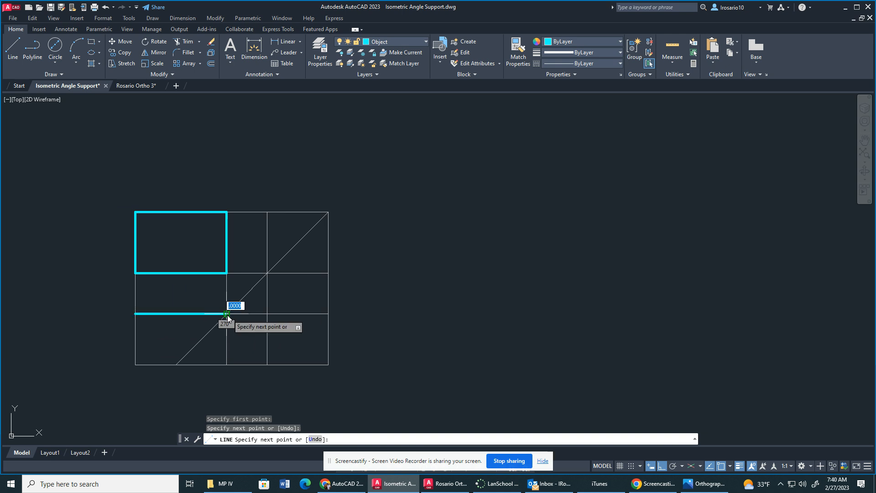
{"action": "left_click", "coordinate": [226, 364]}
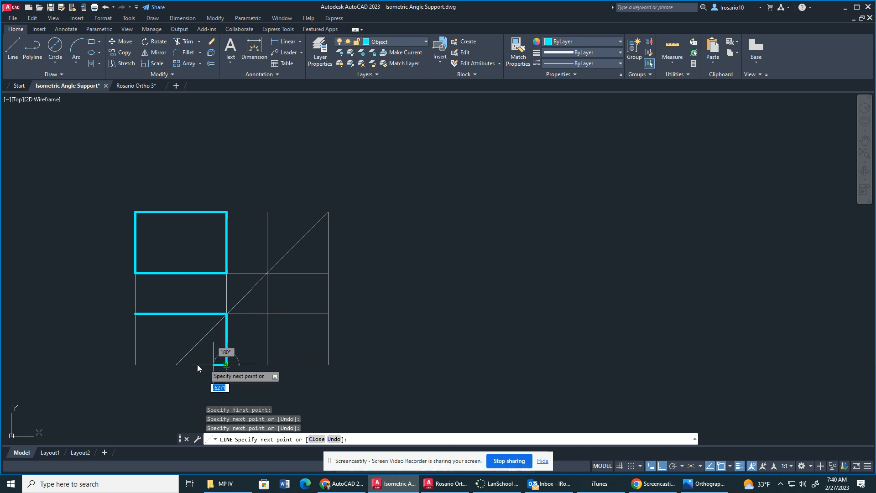
{"action": "left_click", "coordinate": [136, 365]}
{"action": "left_click", "coordinate": [136, 314]}
{"action": "key", "text": "Escape"}
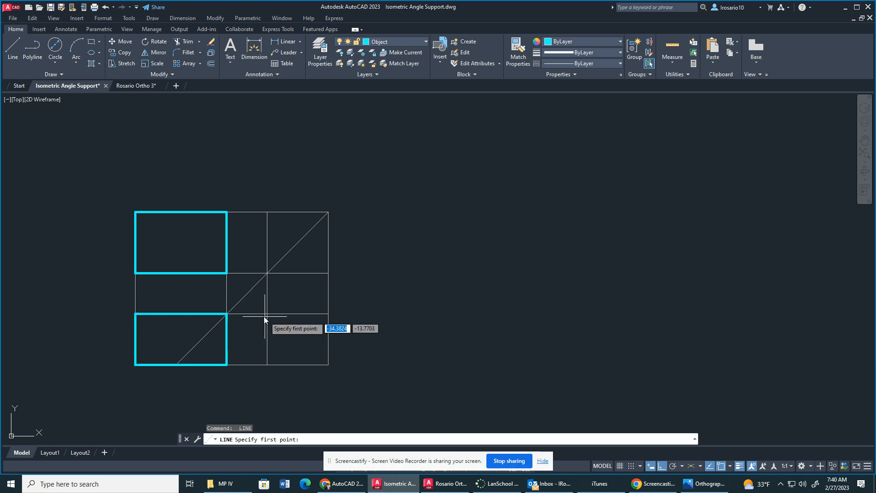
Draw the side view's 3 by 2.5 rectangular outline with lines snapped to the corners of the grid's lower-right cell.
{"action": "left_click", "coordinate": [268, 315]}
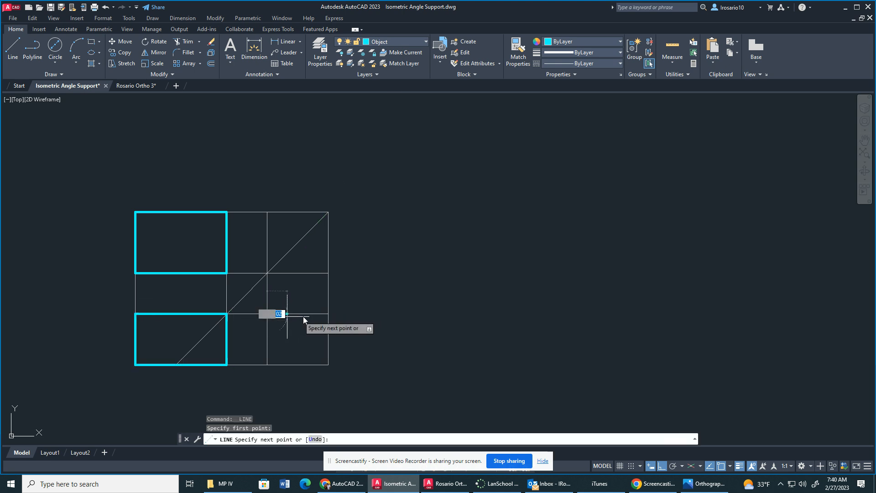
{"action": "left_click", "coordinate": [329, 314]}
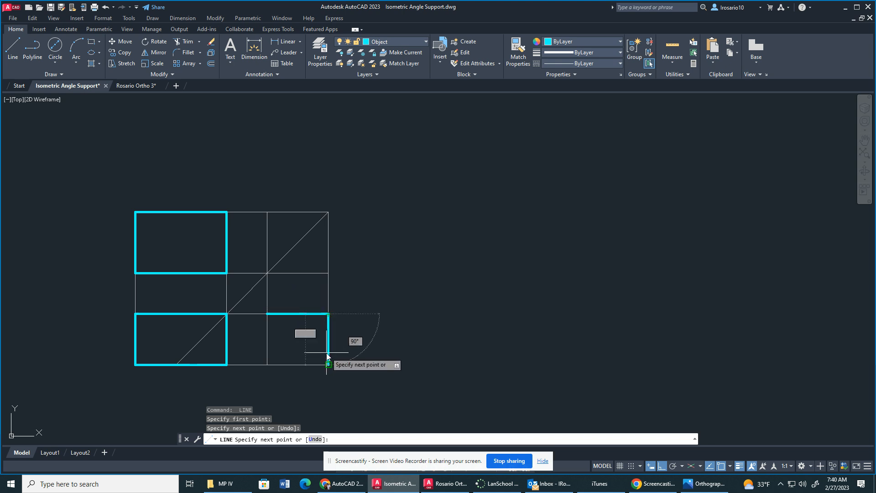
{"action": "left_click", "coordinate": [328, 365]}
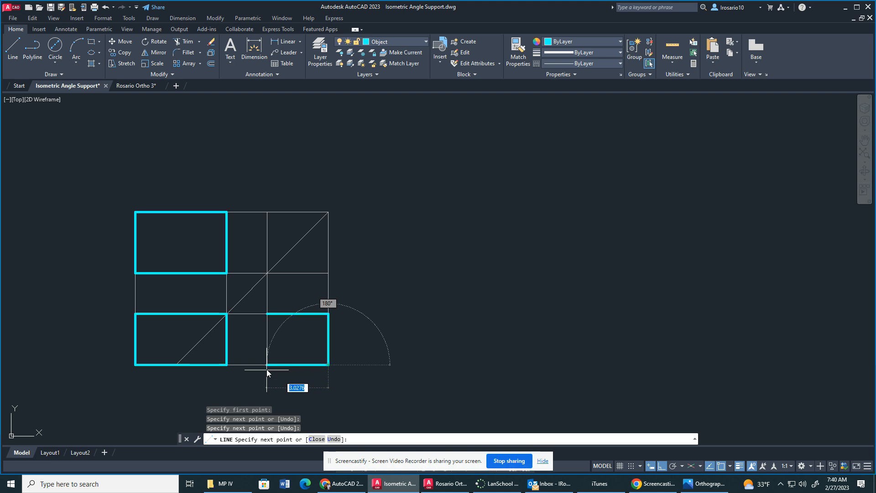
{"action": "left_click", "coordinate": [268, 365]}
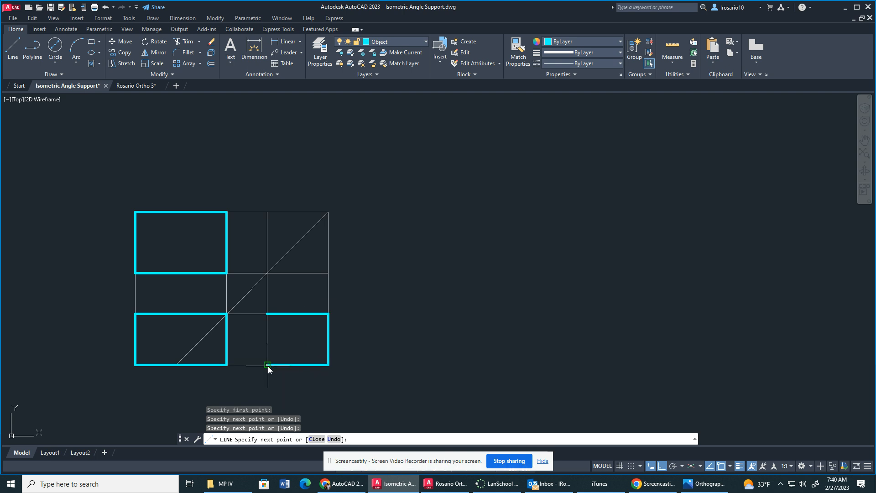
{"action": "left_click", "coordinate": [267, 314]}
{"action": "key", "text": "Escape"}
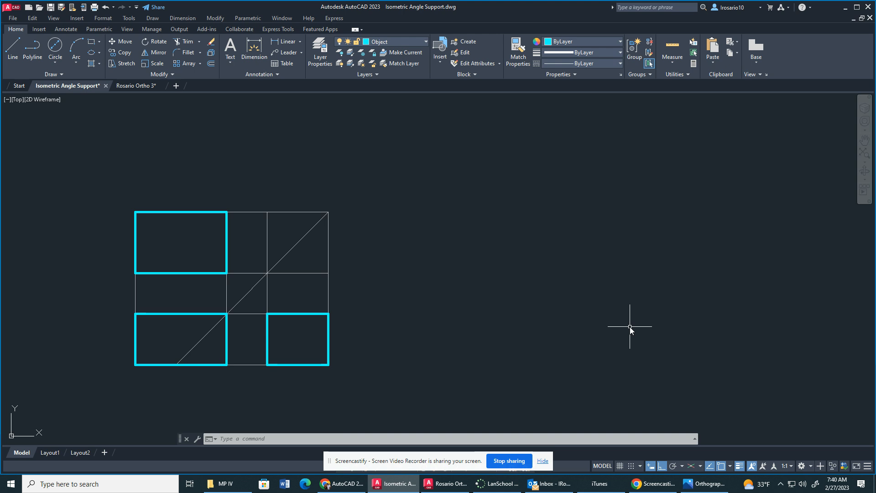
Take the drawing window out of full screen and narrow it to leave room beside it for the reference image.
{"action": "left_click", "coordinate": [856, 8]}
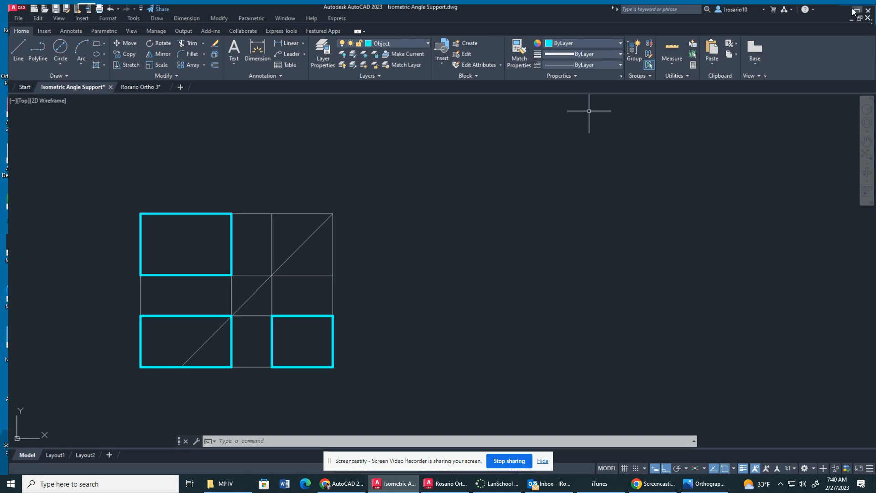
{"action": "left_click", "coordinate": [855, 9]}
{"action": "left_click_drag", "start_coordinate": [503, 4], "coordinate": [425, 25]}
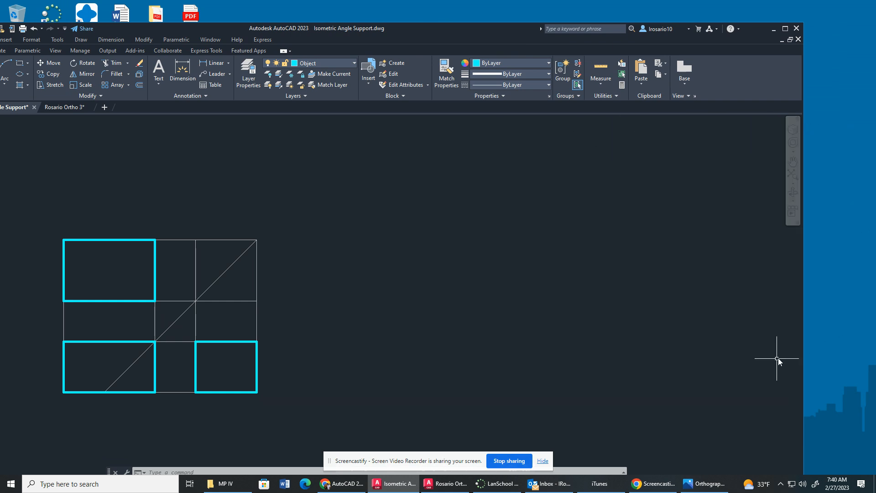
{"action": "left_click_drag", "start_coordinate": [804, 359], "coordinate": [565, 358]}
{"action": "left_click_drag", "start_coordinate": [267, 30], "coordinate": [338, 10]}
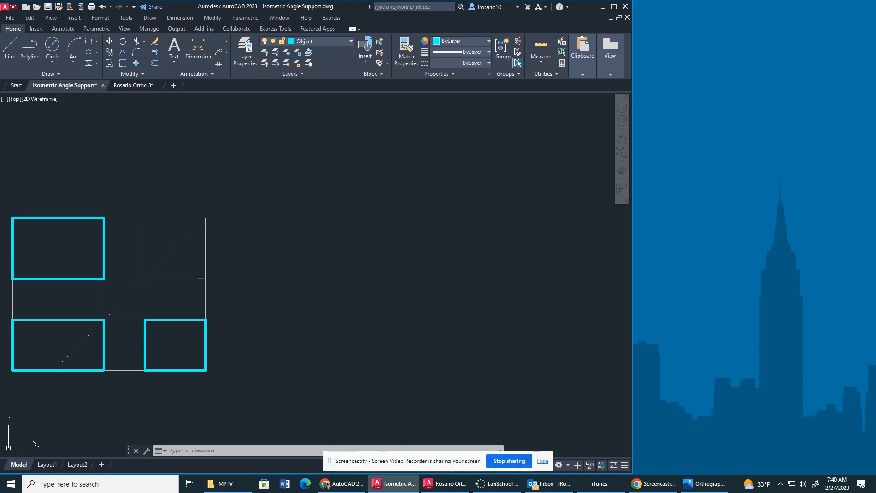
Place the Orthographic Project reference image window beside the drawing and stretch it to the full screen height.
{"action": "left_click_drag", "start_coordinate": [622, 117], "coordinate": [711, 10]}
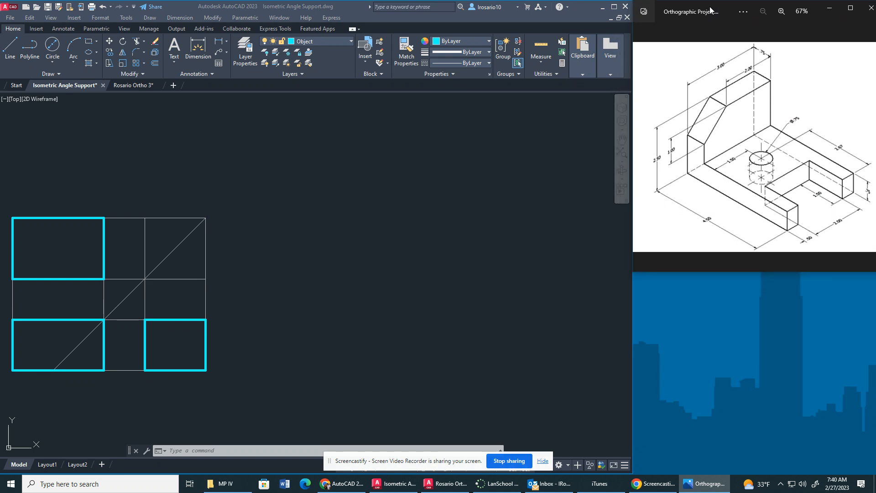
{"action": "left_click_drag", "start_coordinate": [793, 273], "coordinate": [787, 476]}
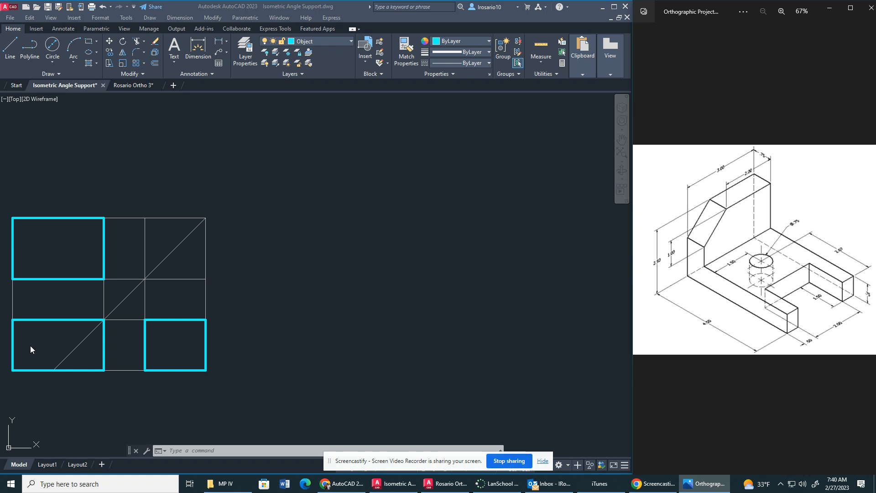
{"action": "scroll", "coordinate": [34, 344], "scroll_direction": "up", "scroll_amount": 2}
{"action": "left_click", "coordinate": [60, 335]}
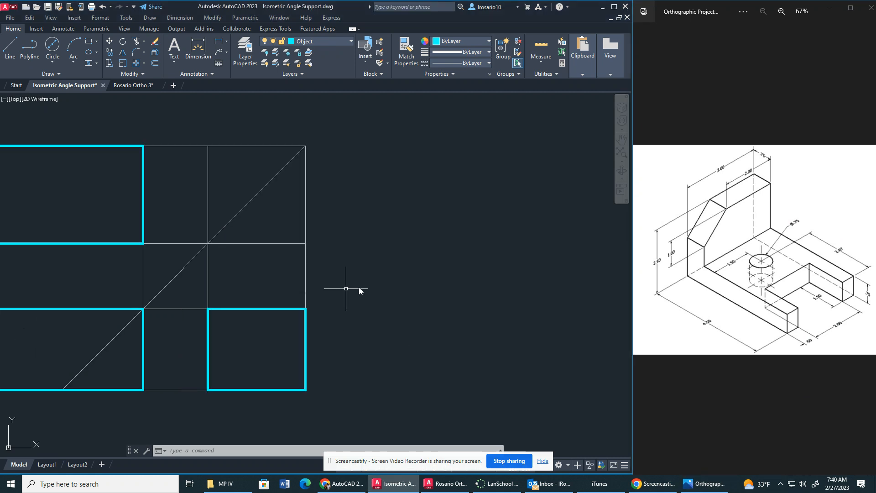
Offset the construction line along the top view's right edge 2.67 to the left for the hole's vertical centre line.
{"action": "middle_click_drag", "start_coordinate": [362, 288], "coordinate": [562, 299]}
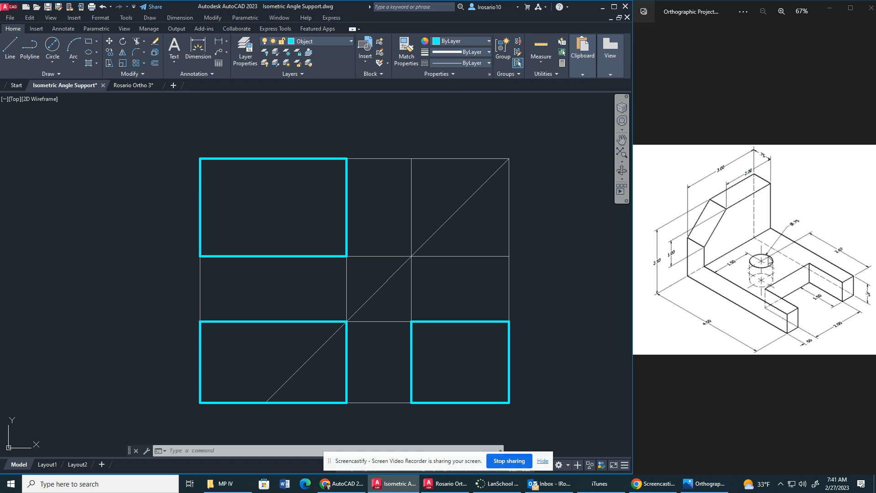
{"action": "left_click", "coordinate": [546, 205]}
{"action": "key", "text": "Escape"}
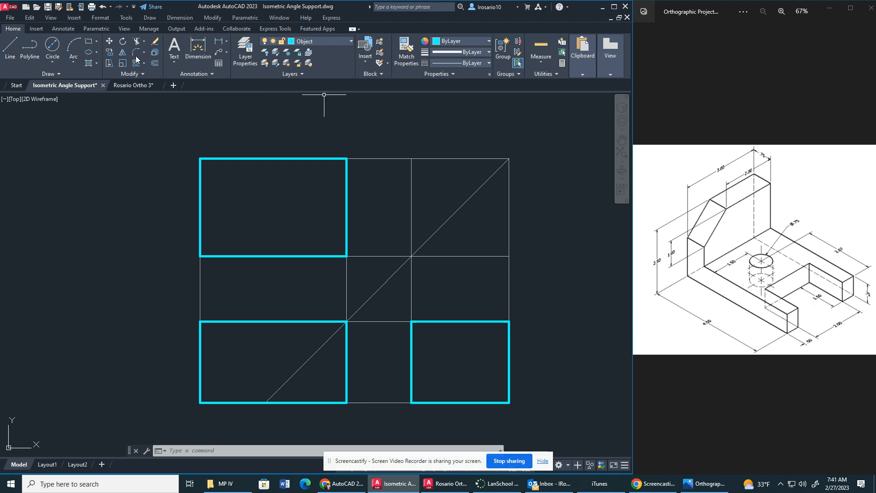
{"action": "left_click", "coordinate": [154, 63]}
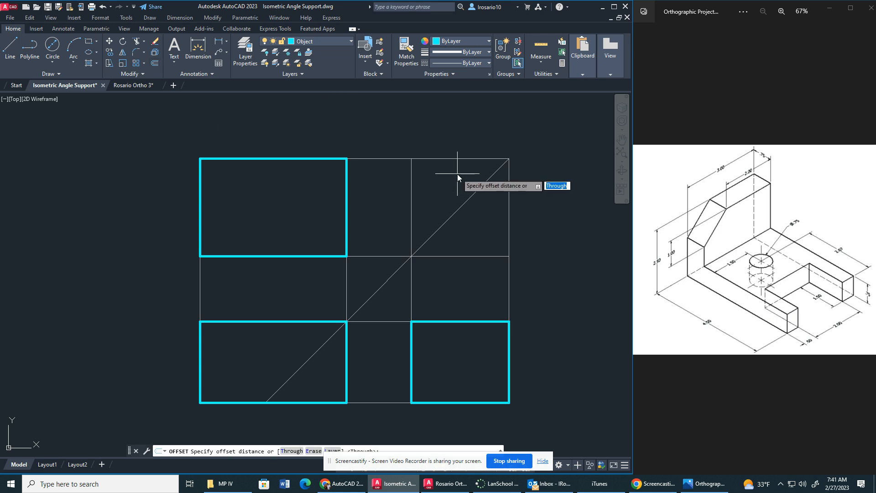
{"action": "key", "text": "Return"}
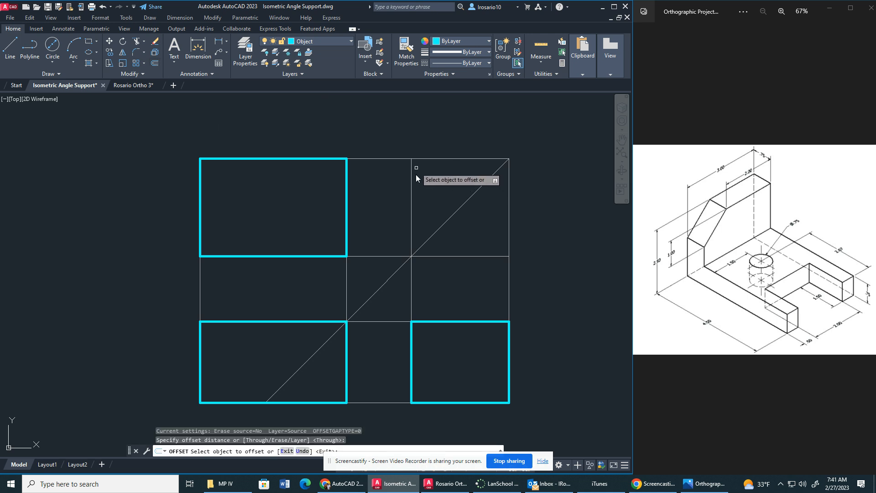
{"action": "left_click", "coordinate": [346, 287]}
{"action": "type", "text": "2.67"}
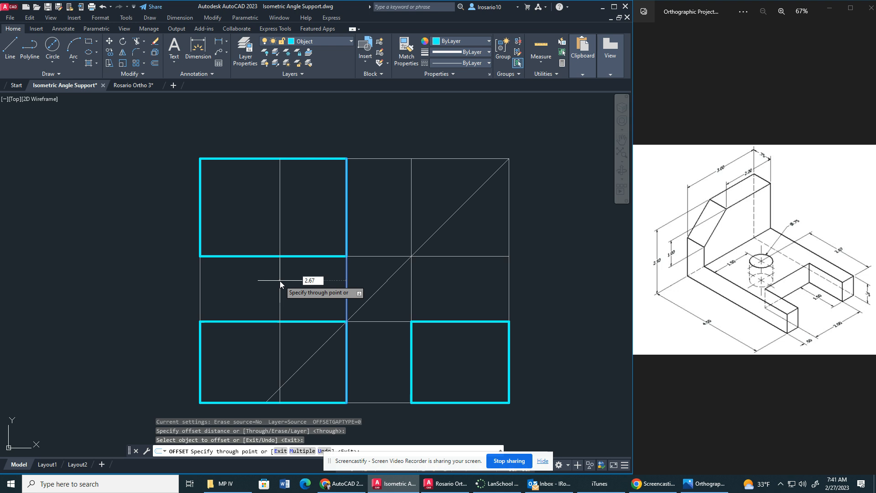
{"action": "key", "text": "Return"}
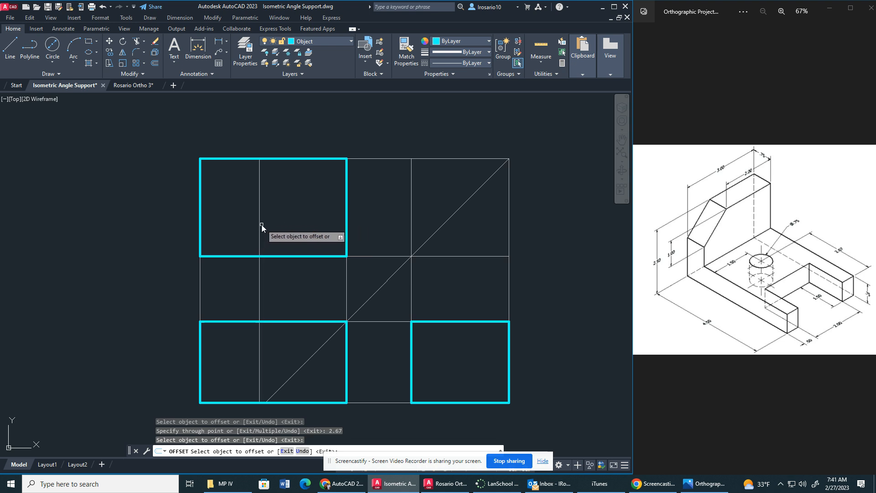
Offset the hole's vertical centre line 0.375 to each side to mark the hole's width.
{"action": "left_click", "coordinate": [259, 224]}
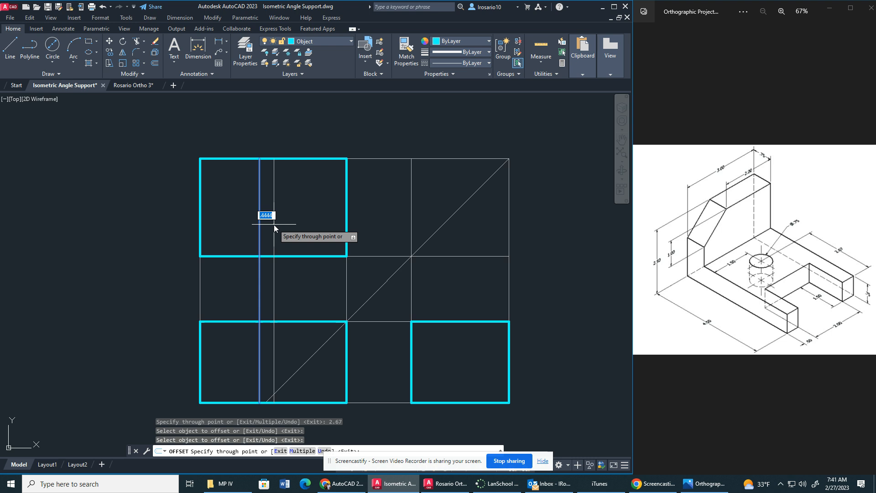
{"action": "type", "text": ".375"}
{"action": "key", "text": "Return"}
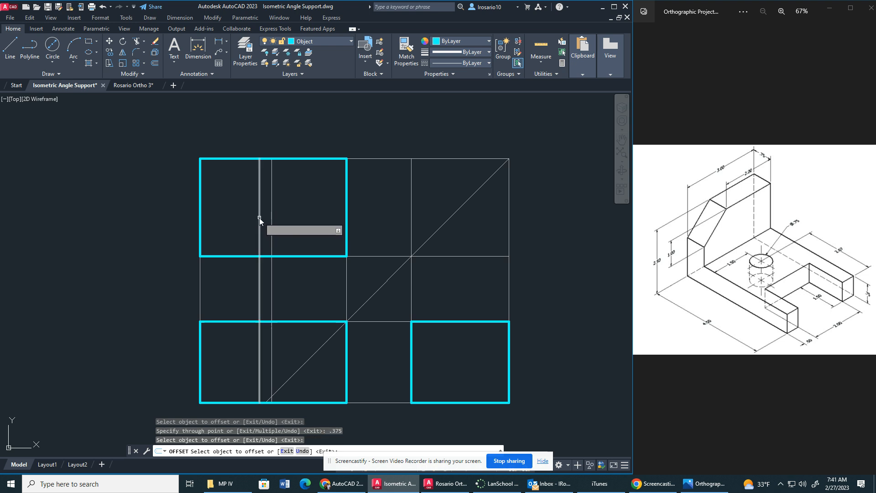
{"action": "left_click", "coordinate": [259, 218]}
{"action": "type", "text": ".375"}
{"action": "key", "text": "Return"}
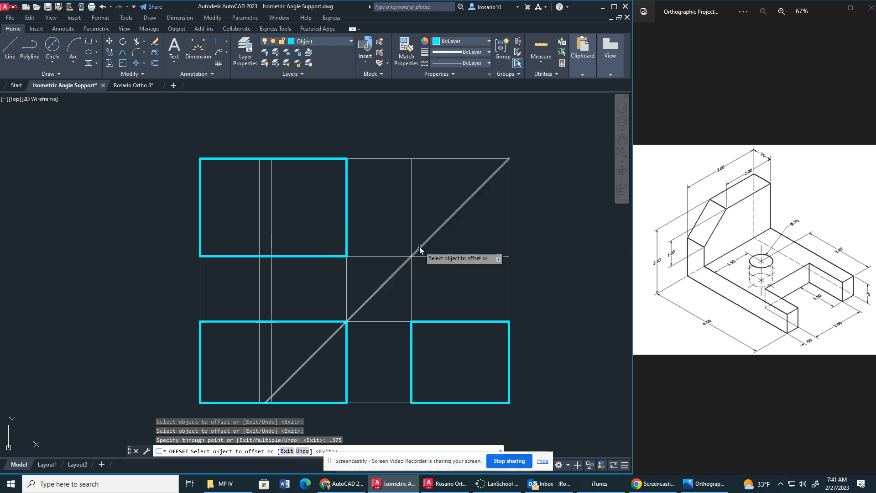
{"action": "left_click", "coordinate": [259, 210]}
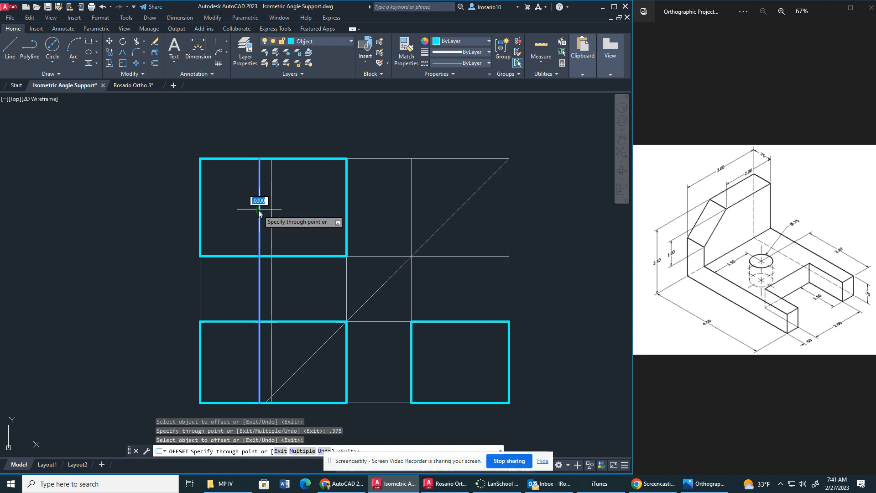
{"action": "type", "text": ".375"}
{"action": "key", "text": "Return"}
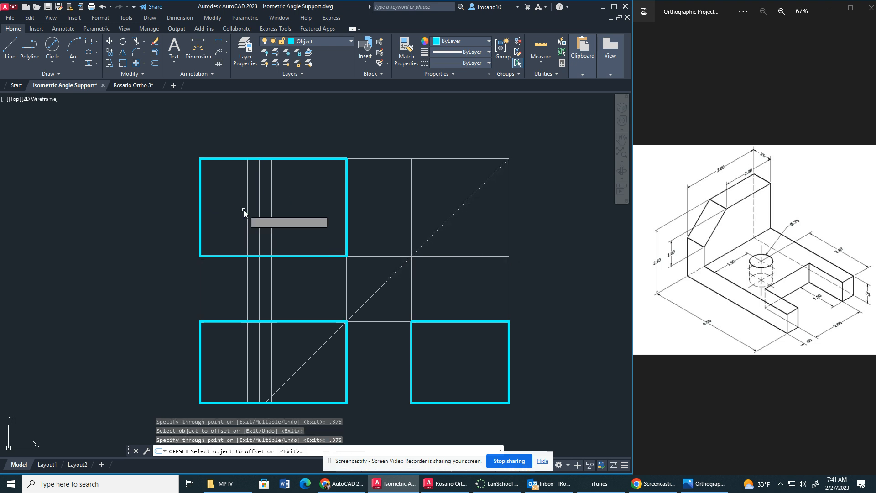
{"action": "key", "text": "Escape"}
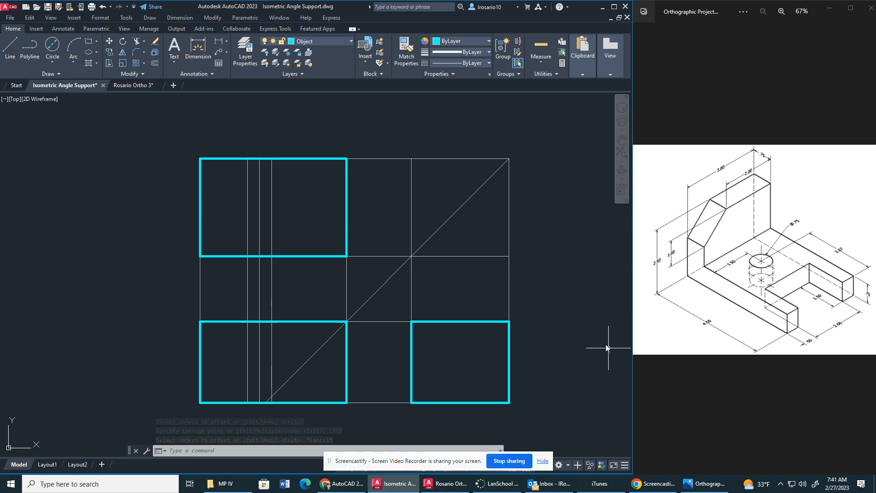
Offset the construction line along the top view's lower edge 1.5 upward for the hole's horizontal centre line.
{"action": "type", "text": "o"}
{"action": "key", "text": "Return"}
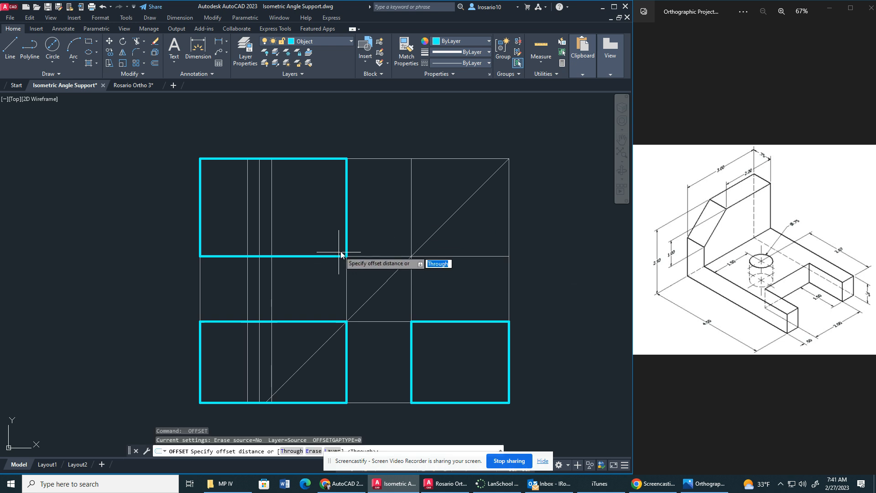
{"action": "key", "text": "Return"}
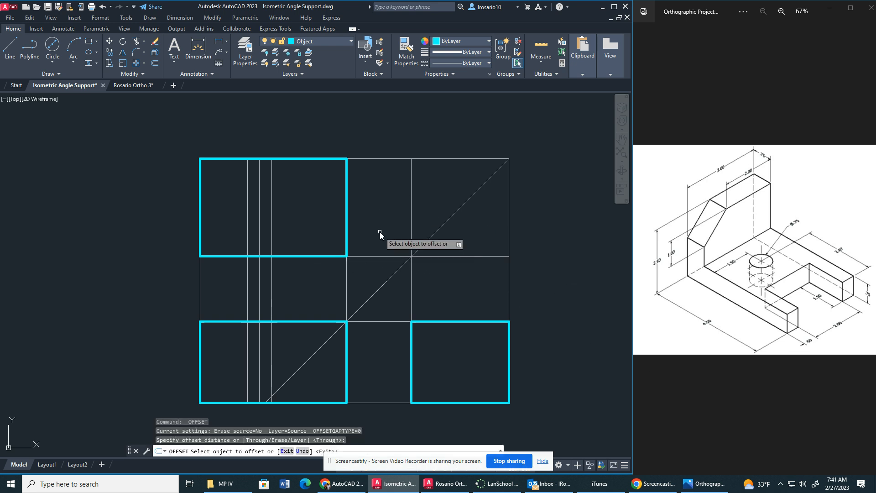
{"action": "left_click", "coordinate": [370, 256]}
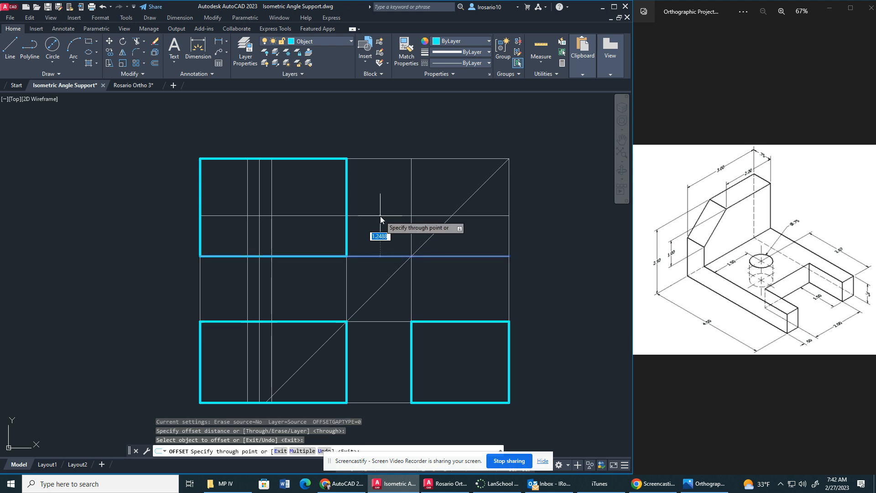
{"action": "type", "text": "1.5"}
{"action": "key", "text": "Return"}
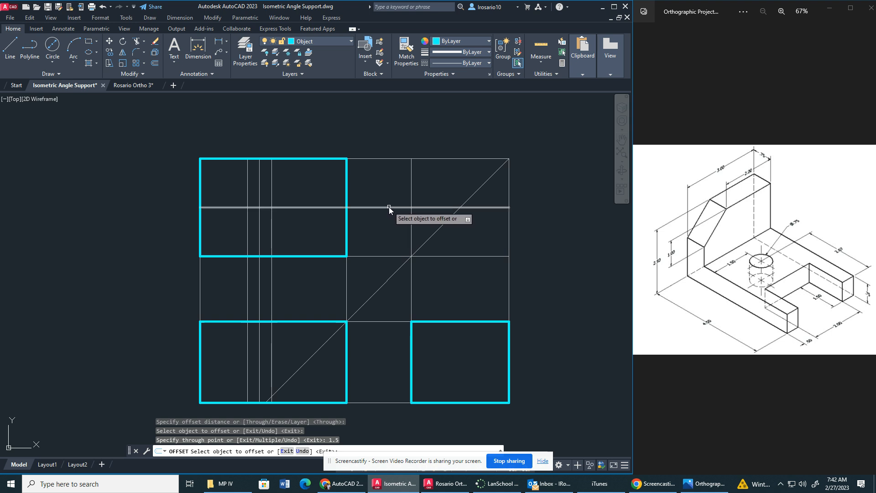
Offset the hole's horizontal centre line 0.375 above and below to mark the hole's edges.
{"action": "left_click", "coordinate": [389, 207]}
{"action": "type", "text": ".3"}
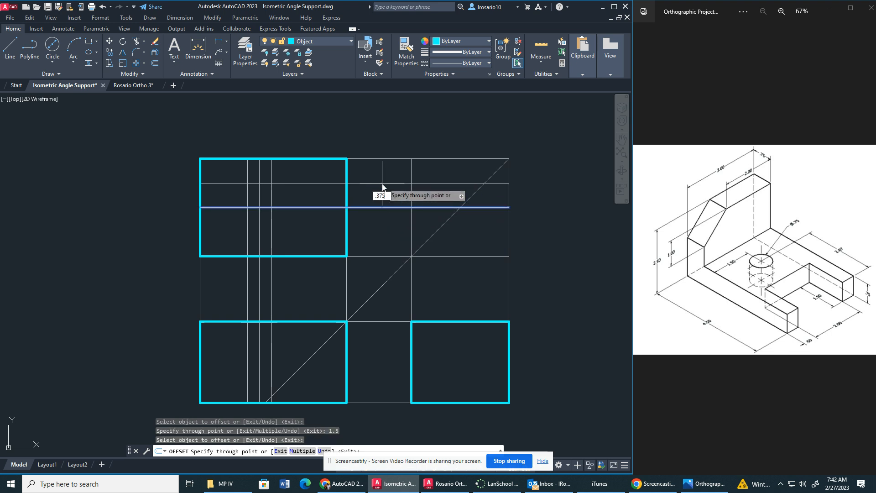
{"action": "type", "text": "75"}
{"action": "key", "text": "Return"}
{"action": "left_click", "coordinate": [376, 207]}
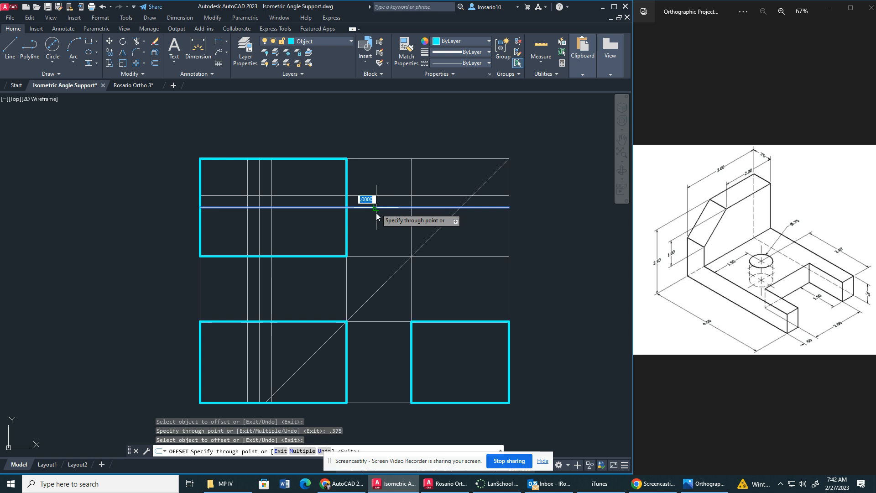
{"action": "key", "text": "Return"}
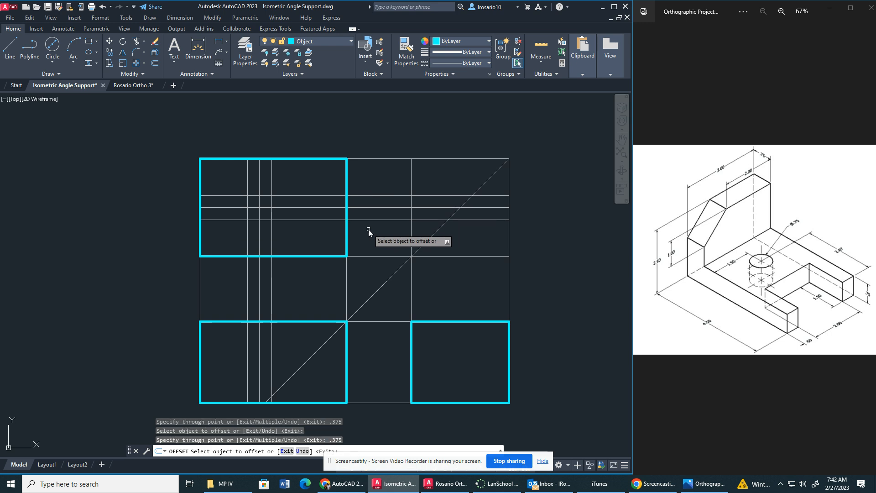
{"action": "key", "text": "Escape"}
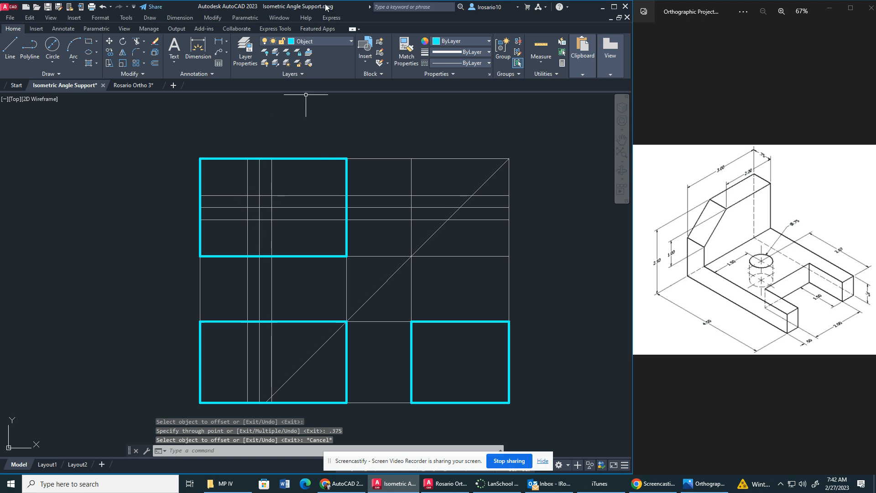
Draw a 0.75 diameter circle at the intersection of the hole's centre lines in the top view.
{"action": "left_click", "coordinate": [53, 59]}
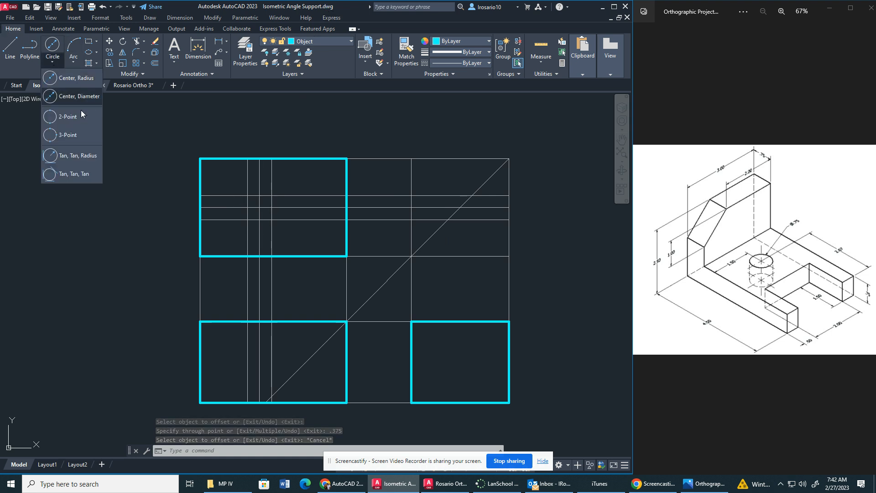
{"action": "left_click", "coordinate": [80, 97]}
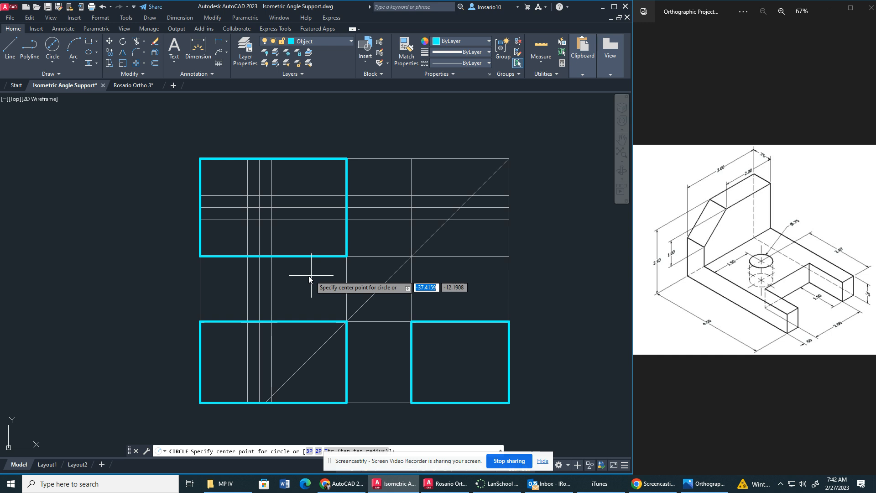
{"action": "left_click", "coordinate": [259, 207]}
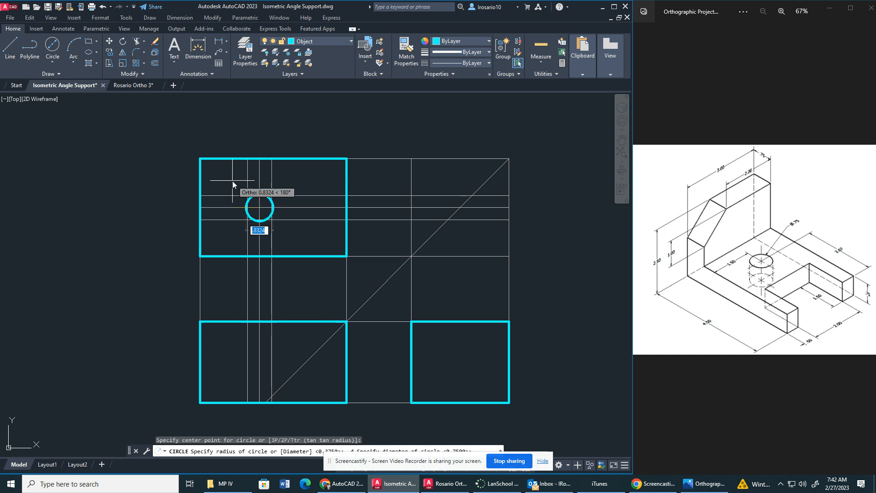
{"action": "type", "text": ".75"}
{"action": "key", "text": "Return"}
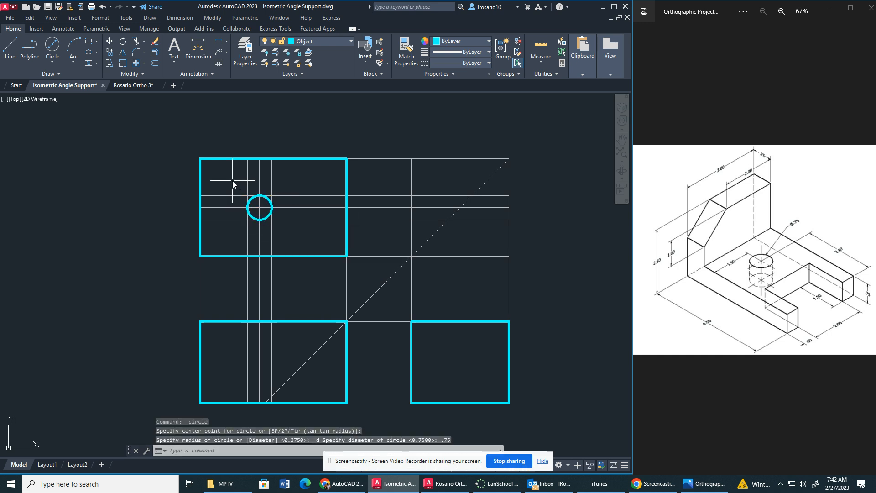
{"action": "key", "text": "Escape"}
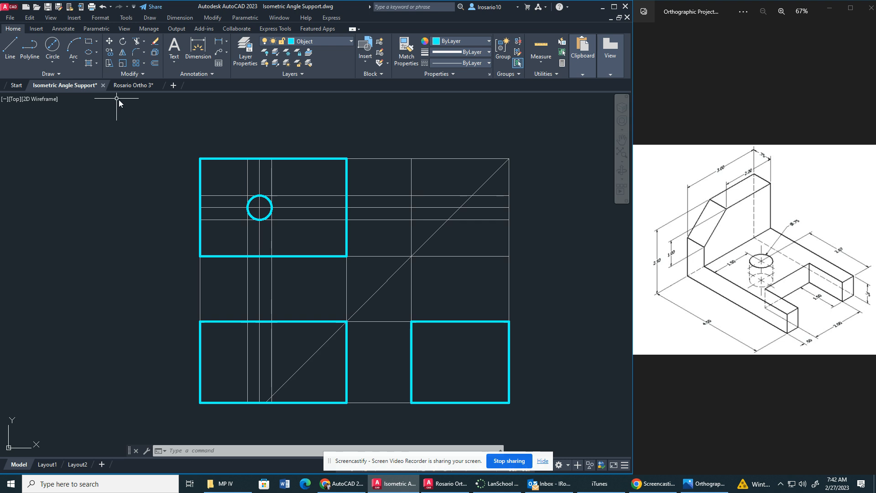
Offset the layout's left vertical construction line 0.75 to the right to locate the upright's thickness.
{"action": "left_click", "coordinate": [157, 62]}
{"action": "key", "text": "Return"}
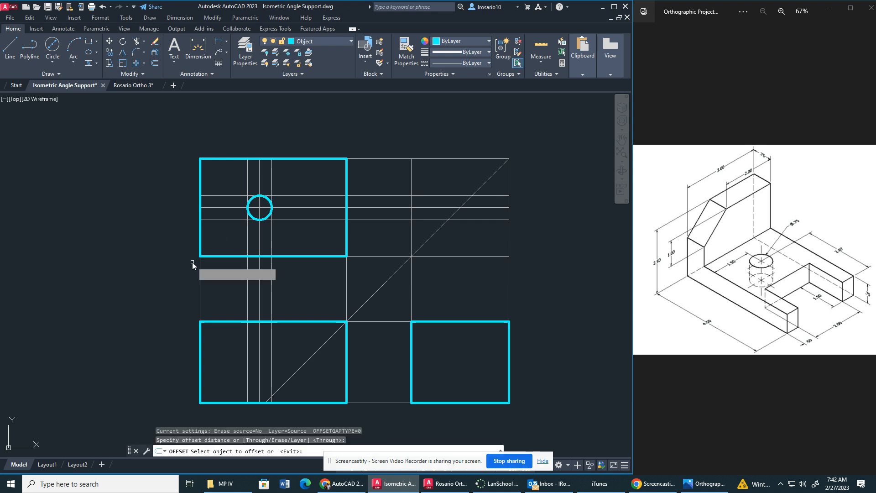
{"action": "left_click", "coordinate": [200, 270]}
{"action": "type", "text": ".75"}
{"action": "key", "text": "Return"}
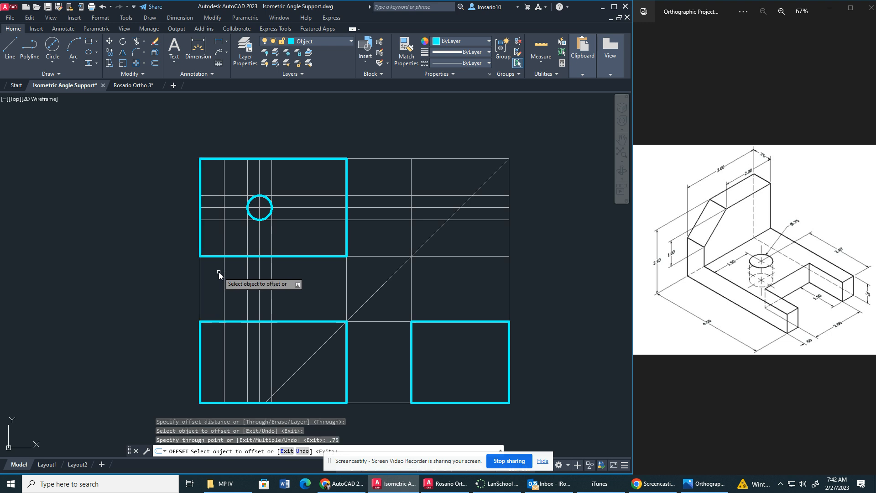
Draw a vertical object line along the upright's thickness construction line from the top view's upper edge to its lower edge.
{"action": "left_click", "coordinate": [11, 54]}
{"action": "left_click", "coordinate": [225, 158]}
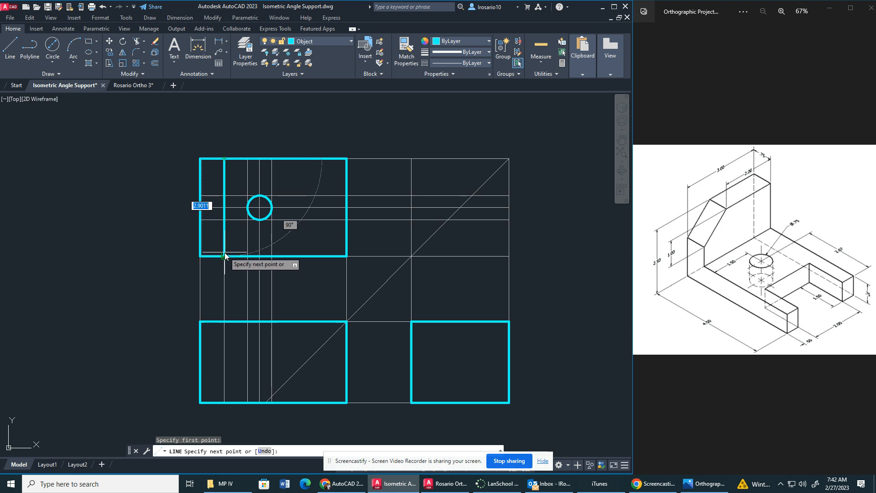
{"action": "left_click", "coordinate": [225, 256]}
{"action": "key", "text": "Escape"}
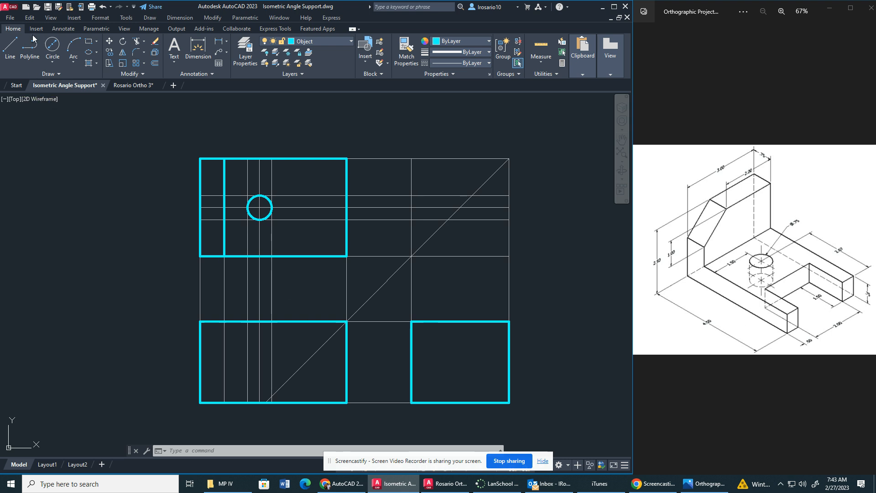
Offset the construction line along the top view's right edge 1 unit to the left.
{"action": "left_click", "coordinate": [155, 64]}
{"action": "key", "text": "Return"}
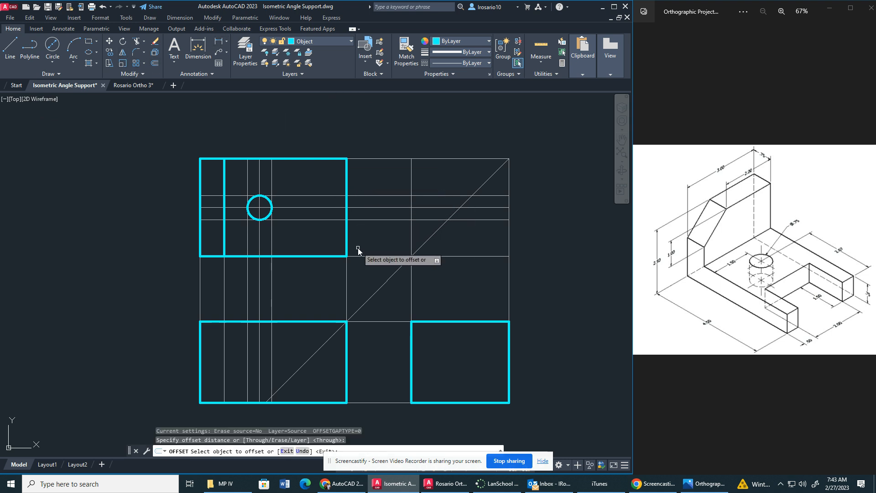
{"action": "left_click", "coordinate": [345, 278]}
{"action": "type", "text": "1"}
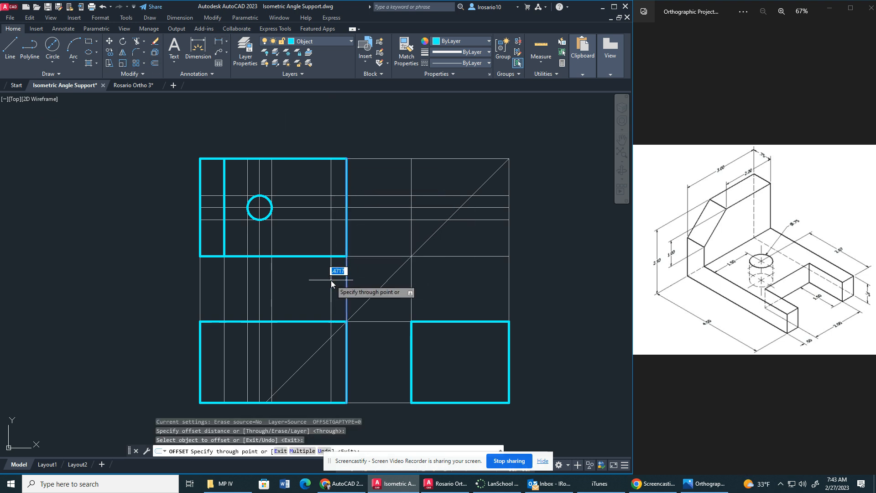
{"action": "key", "text": "Return"}
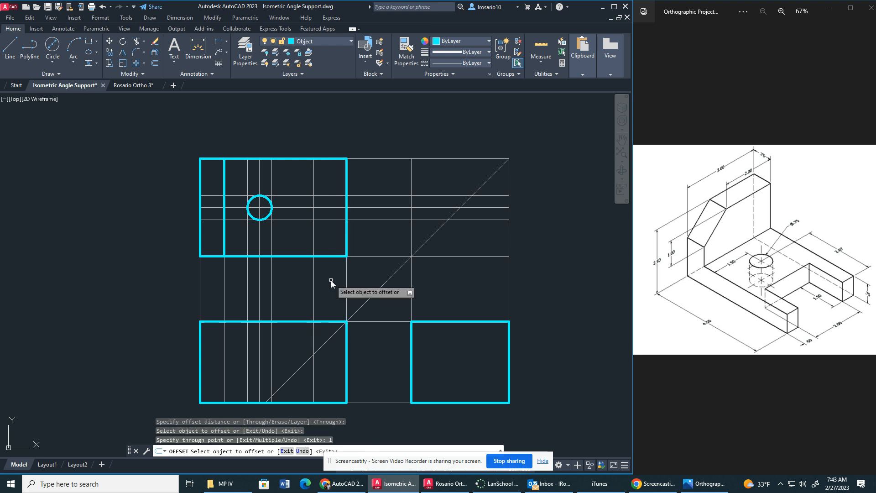
{"action": "key", "text": "Escape"}
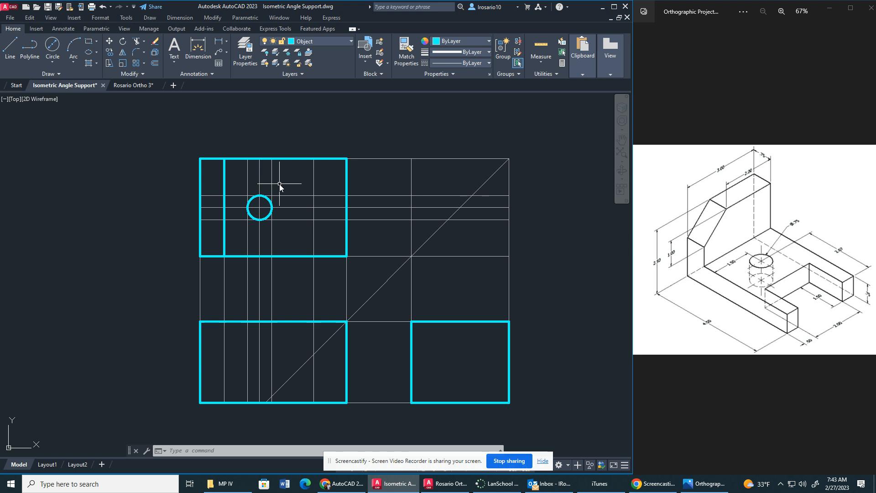
Offset the construction line along the top view's upper edge 2 units downward.
{"action": "left_click", "coordinate": [155, 64]}
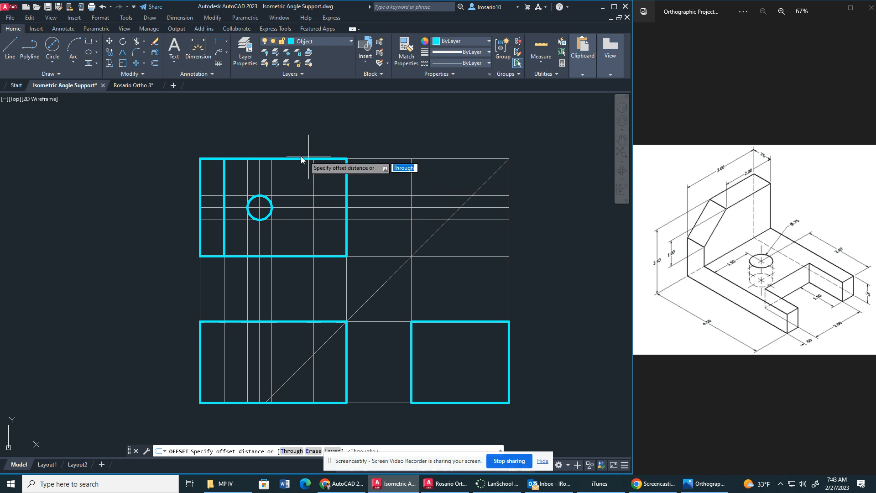
{"action": "key", "text": "Return"}
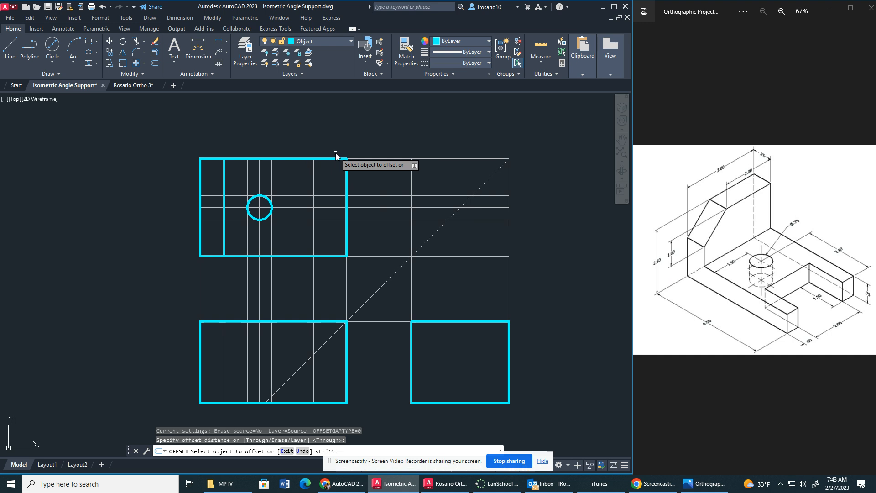
{"action": "left_click", "coordinate": [363, 158]}
{"action": "type", "text": "2"}
{"action": "key", "text": "Return"}
{"action": "key", "text": "Escape"}
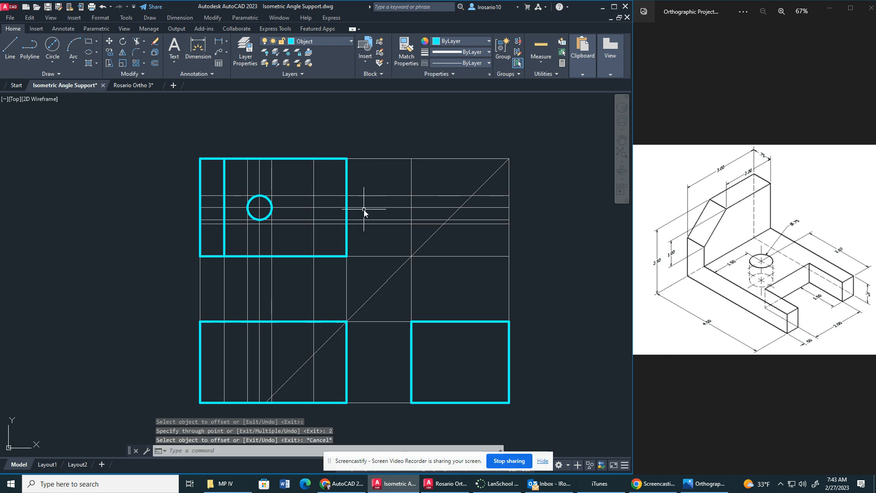
Draw a horizontal object line across the upright in the top view, along the construction line 2 units below the upper edge.
{"action": "left_click", "coordinate": [6, 54]}
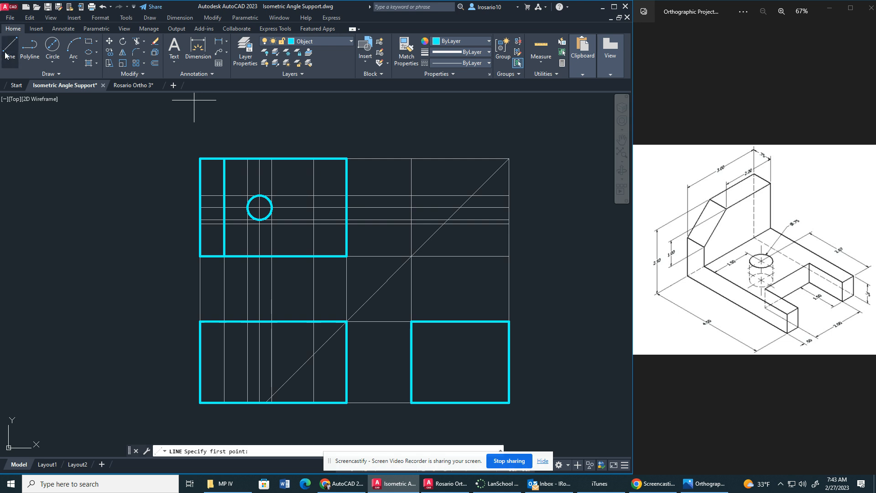
{"action": "left_click", "coordinate": [201, 225]}
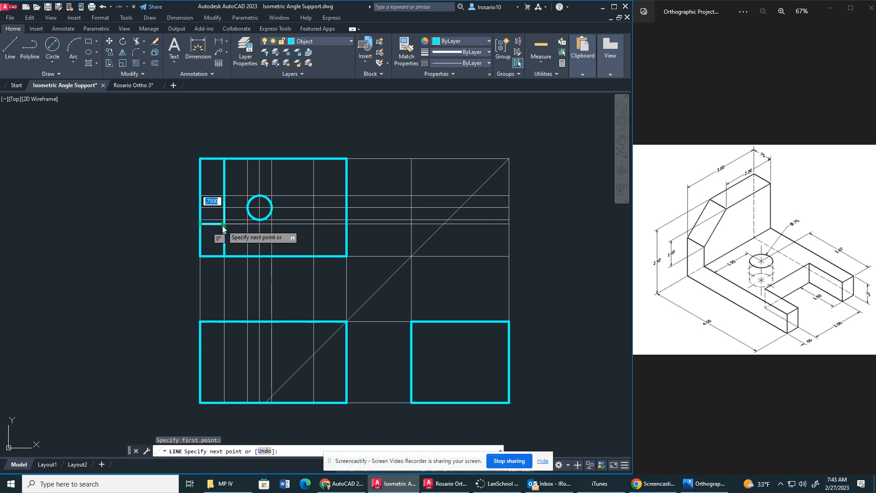
{"action": "left_click", "coordinate": [224, 224]}
{"action": "key", "text": "Escape"}
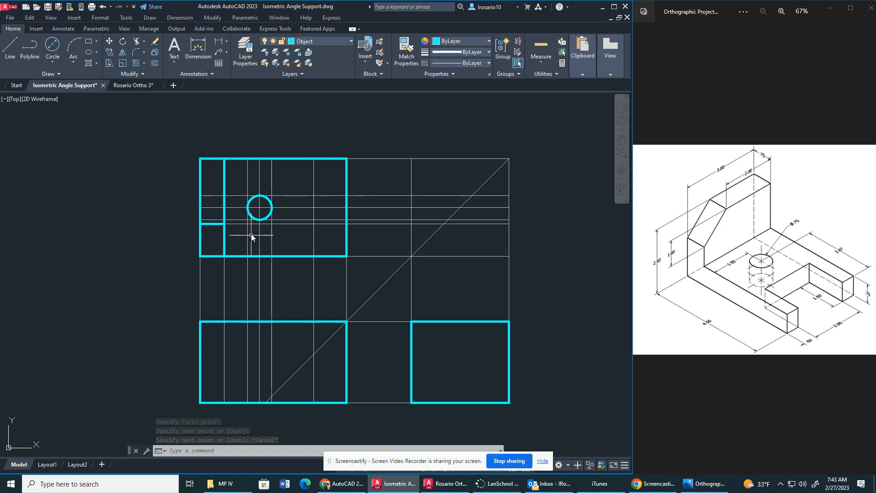
Offset the construction lines along the top view's lower and upper edges 0.5 inward to locate the slot's sides.
{"action": "left_click", "coordinate": [155, 64]}
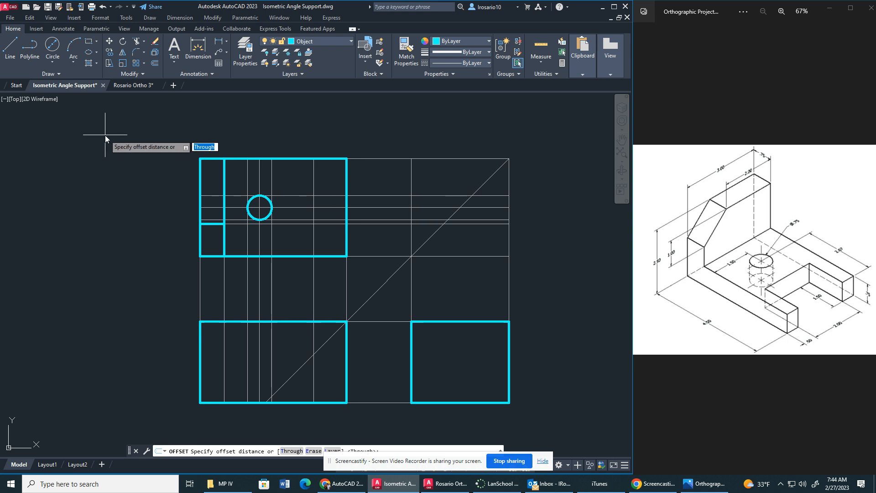
{"action": "key", "text": "Return"}
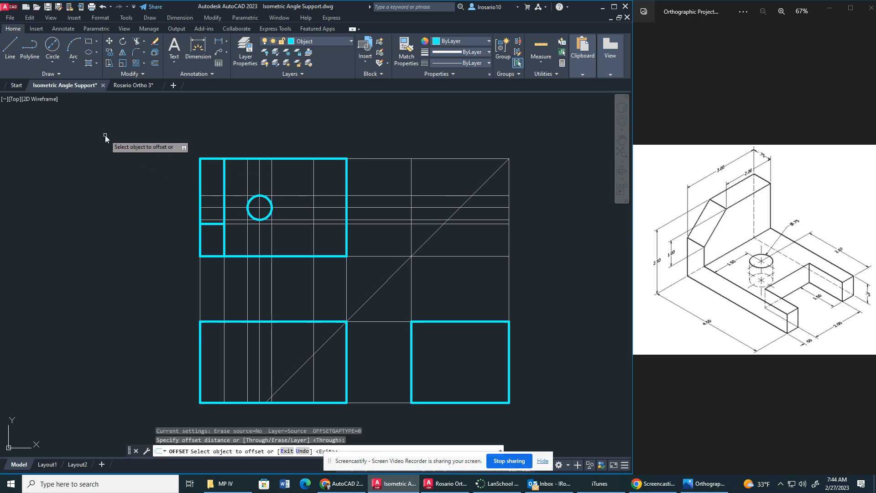
{"action": "left_click", "coordinate": [362, 256]}
{"action": "type", "text": ".5"}
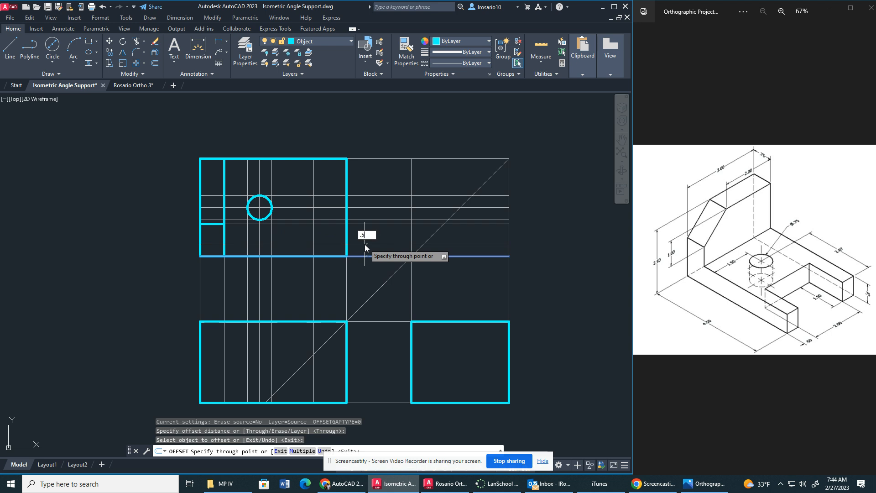
{"action": "key", "text": "Return"}
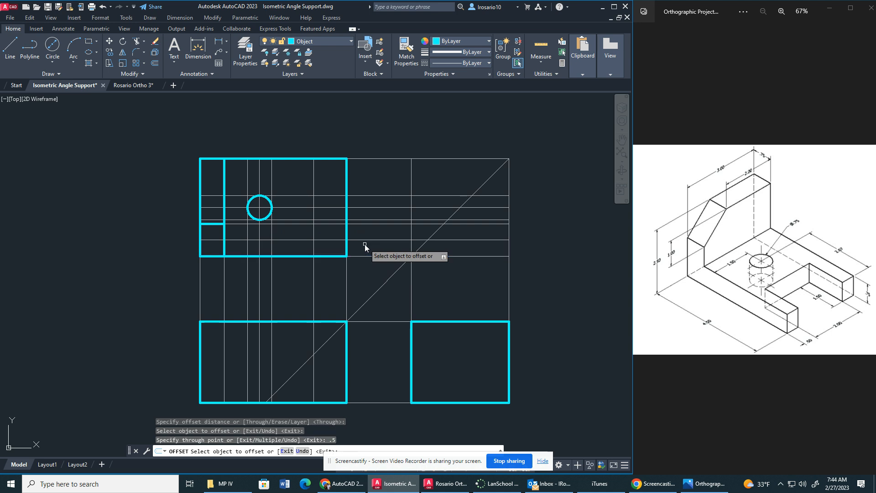
{"action": "left_click", "coordinate": [369, 159]}
{"action": "type", "text": "."}
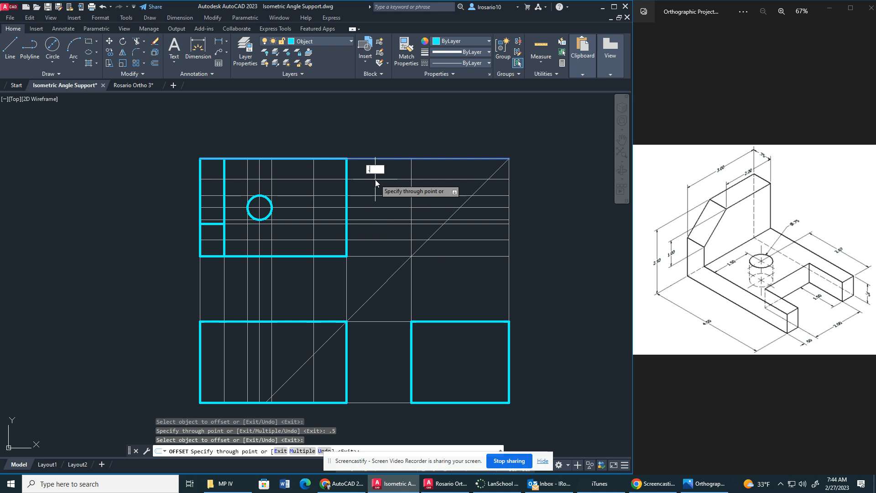
Draw the slot's three-sided object outline in the top view, 1 unit deep from the right edge, between the 0.5 offset construction lines.
{"action": "left_click", "coordinate": [12, 57]}
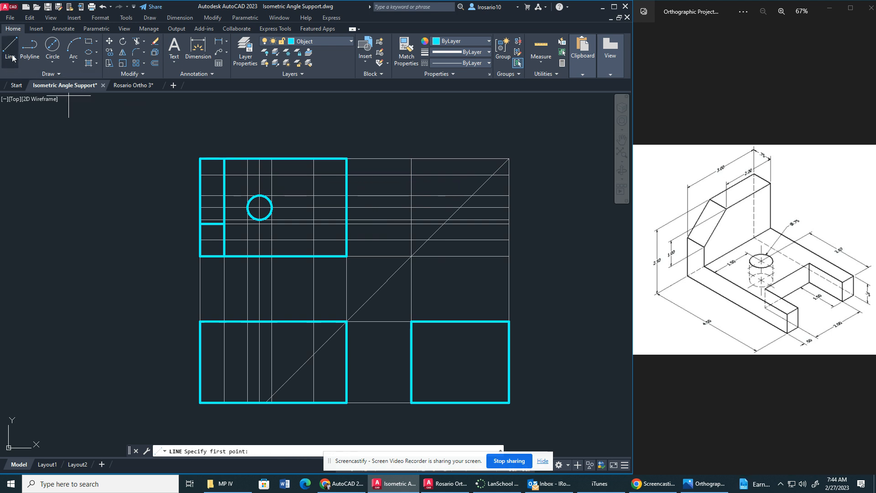
{"action": "left_click", "coordinate": [346, 175]}
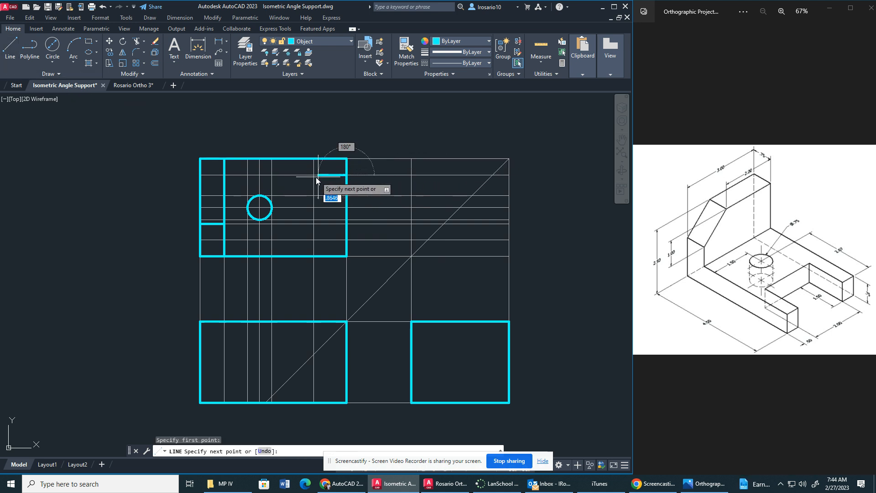
{"action": "left_click", "coordinate": [313, 176]}
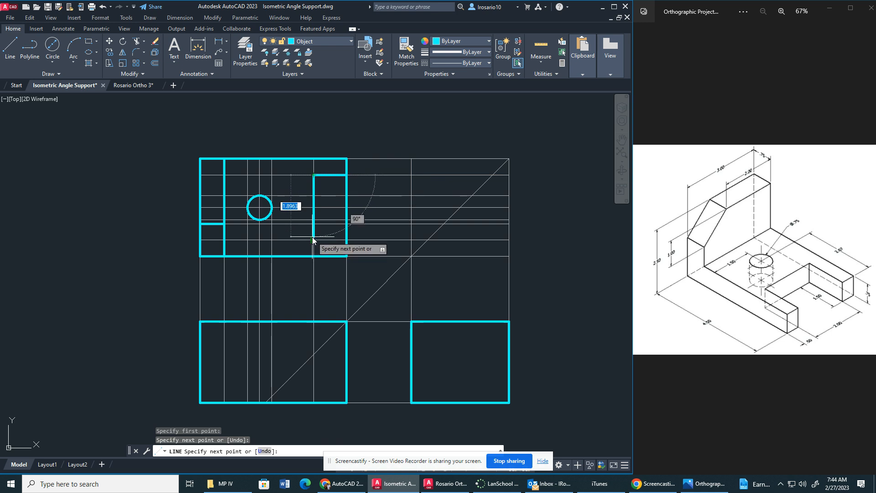
{"action": "left_click", "coordinate": [313, 238]}
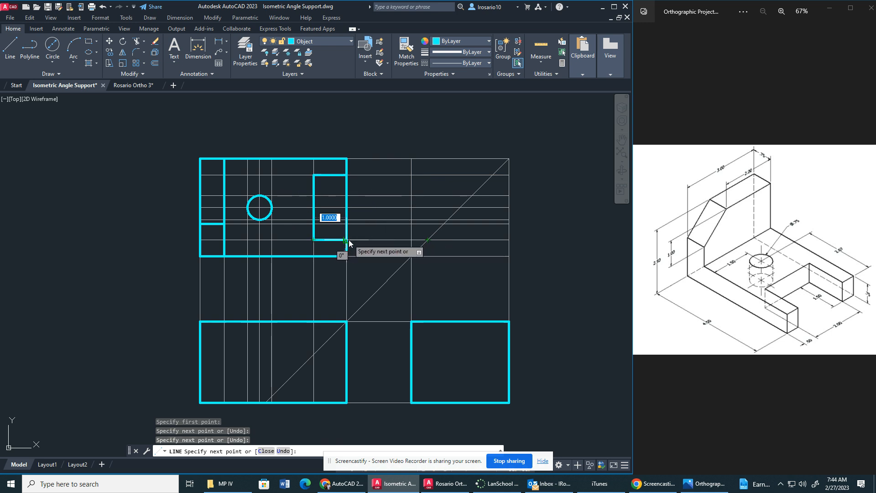
{"action": "left_click", "coordinate": [349, 242]}
{"action": "key", "text": "Escape"}
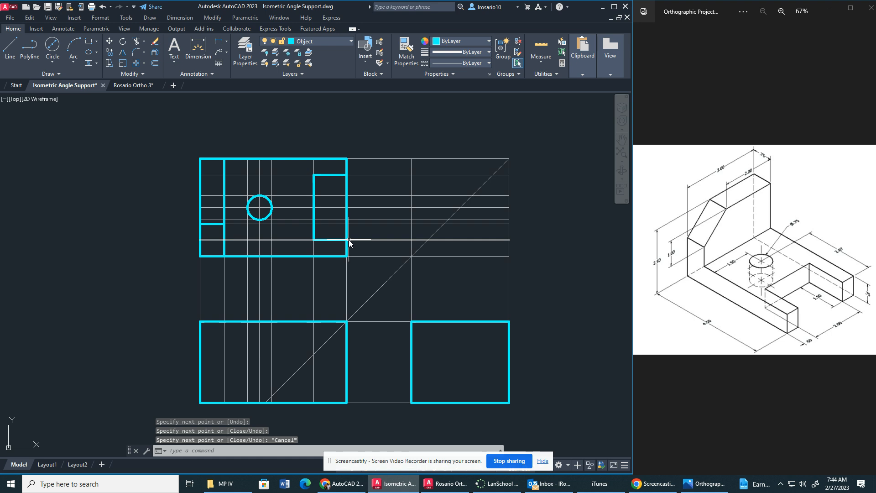
Turn off the Construction layer and trim the top view's right edge across the slot opening.
{"action": "left_click", "coordinate": [344, 42]}
{"action": "left_click", "coordinate": [266, 74]}
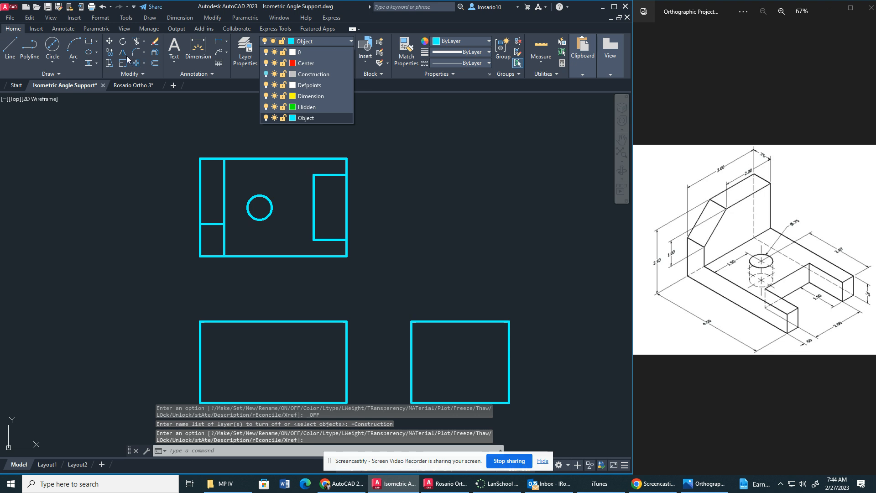
{"action": "left_click", "coordinate": [139, 42]}
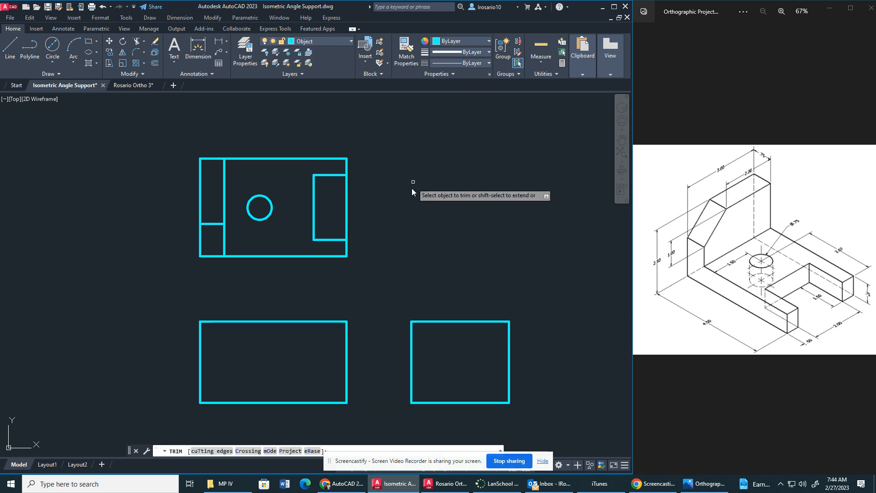
{"action": "left_click_drag", "start_coordinate": [349, 196], "coordinate": [343, 197]}
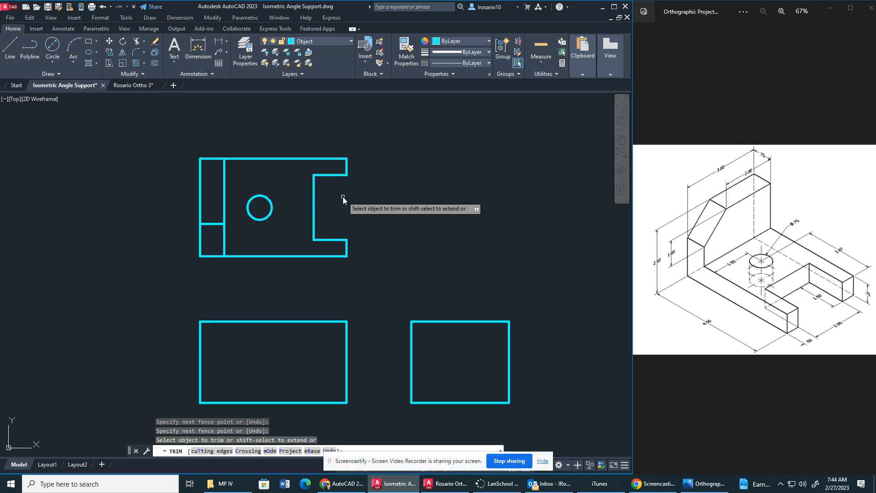
Turn the Construction layer back on and end the Trim command.
{"action": "left_click", "coordinate": [339, 42]}
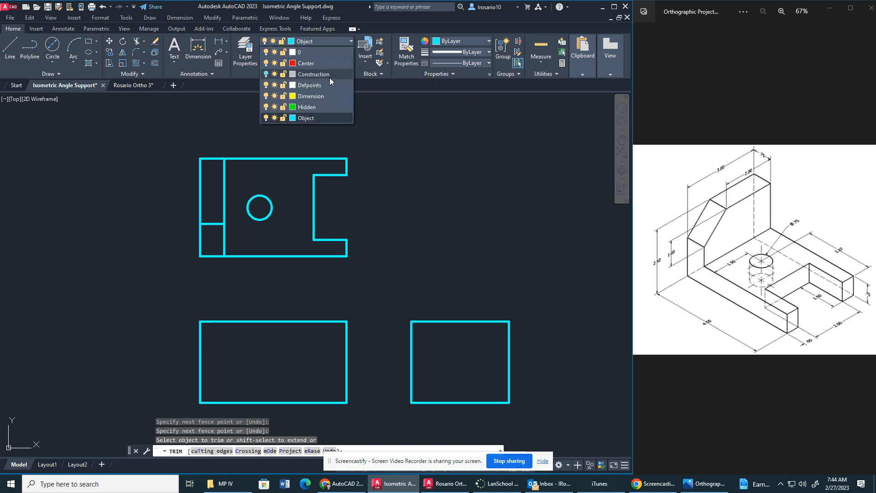
{"action": "left_click", "coordinate": [268, 75]}
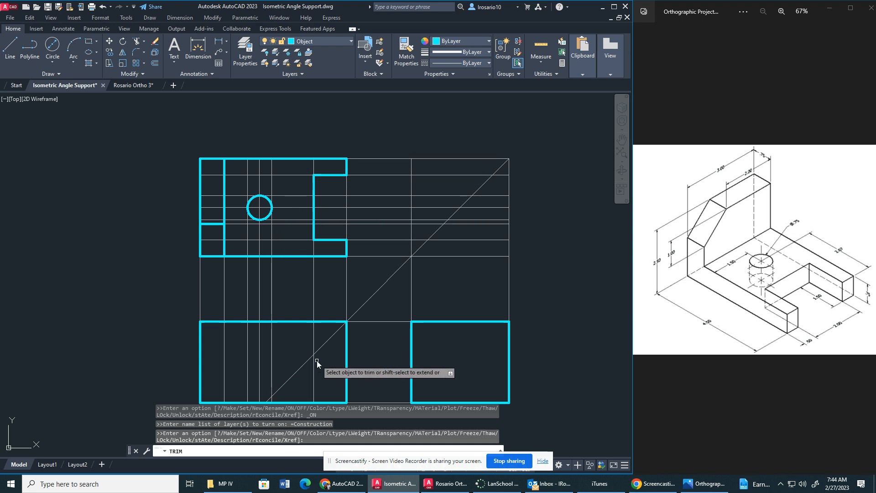
{"action": "key", "text": "Escape"}
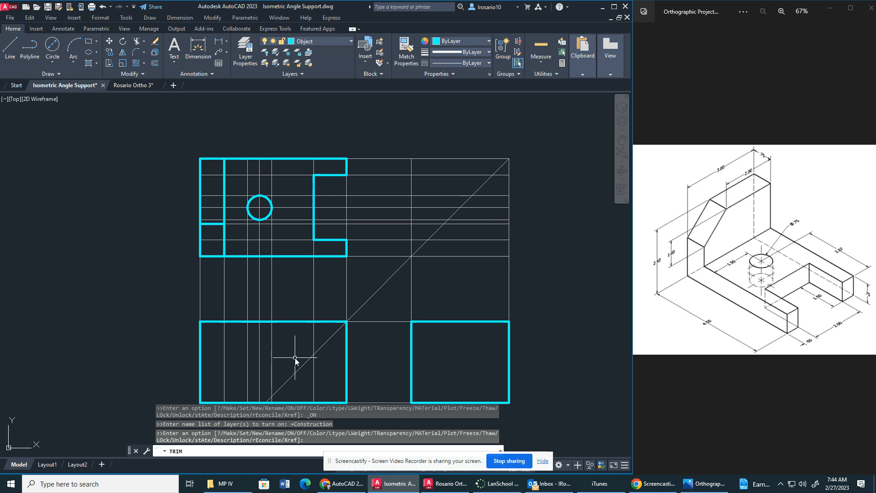
Offset the construction line along the front view's bottom edge 0.75 upward to locate the base thickness.
{"action": "middle_click_drag", "start_coordinate": [292, 352], "coordinate": [309, 303]}
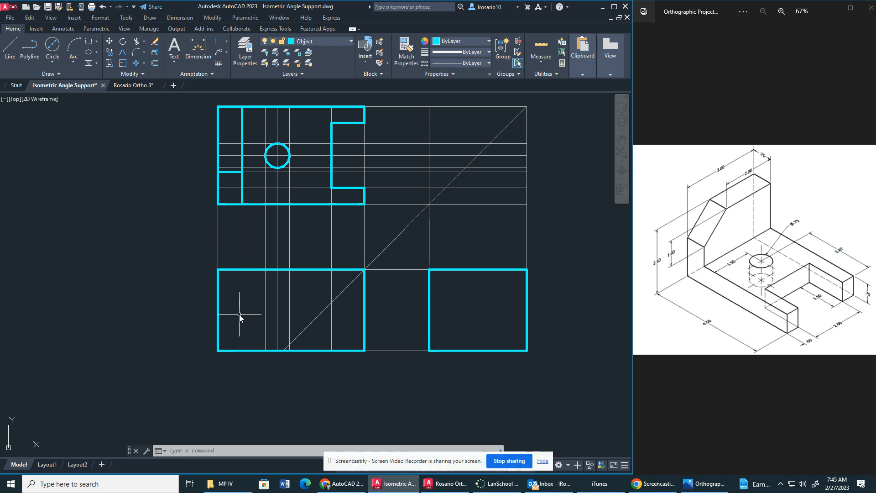
{"action": "left_click", "coordinate": [155, 64]}
{"action": "key", "text": "Return"}
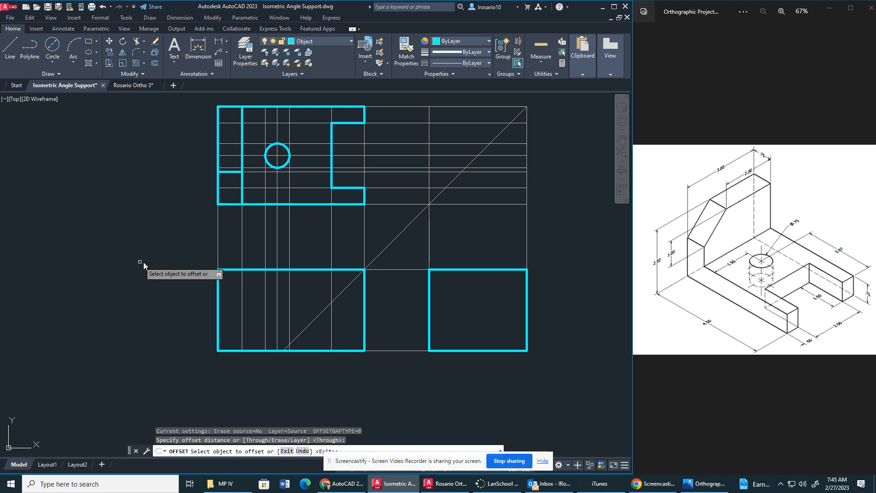
{"action": "left_click", "coordinate": [377, 351]}
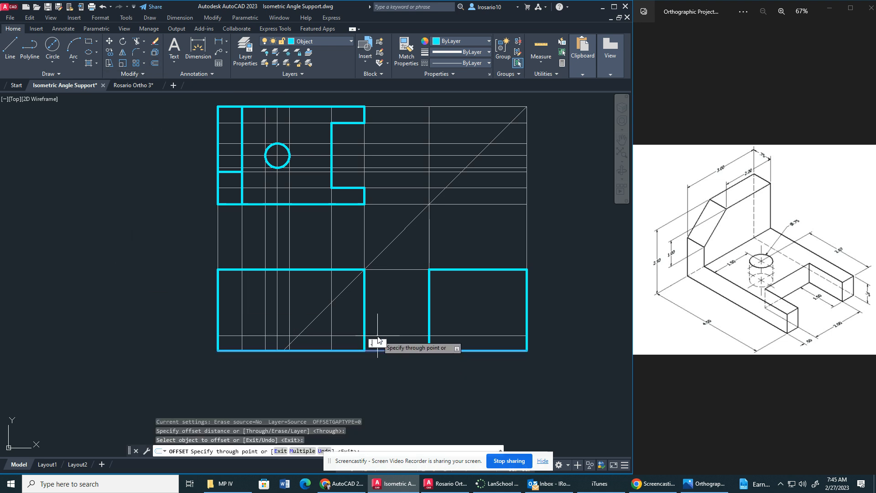
{"action": "key", "text": "Return"}
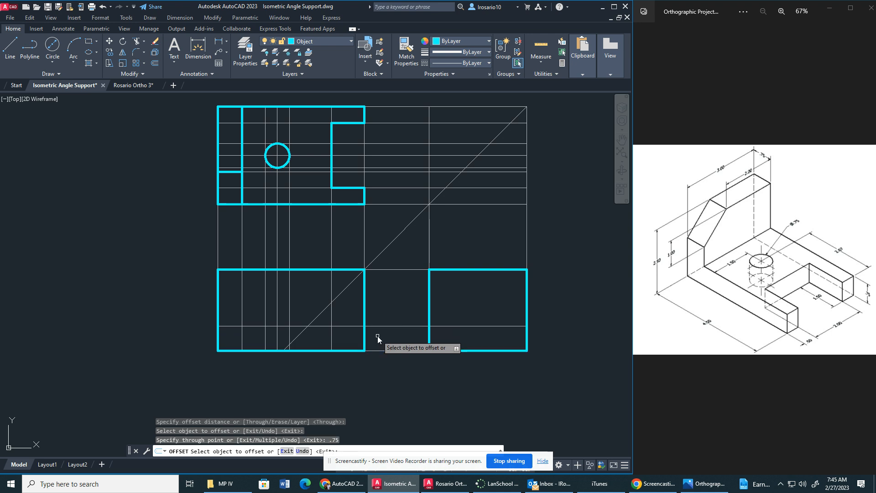
{"action": "key", "text": "Escape"}
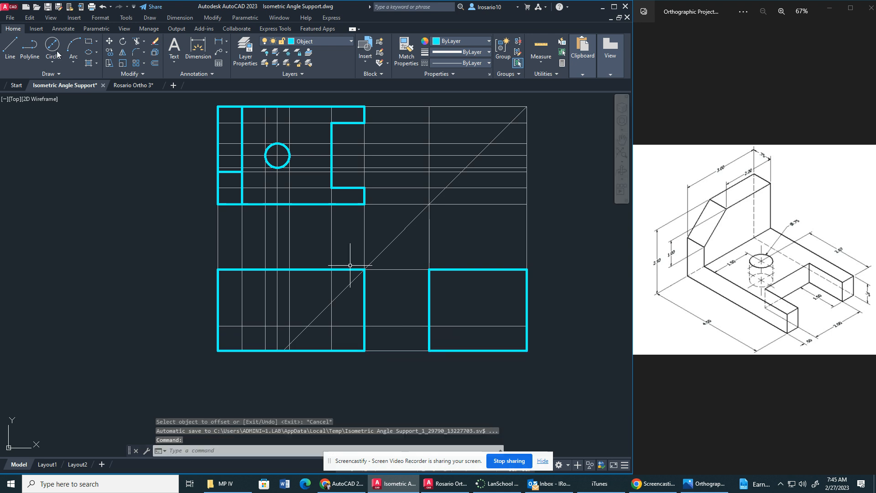
Draw object lines in the front view down the upright's inner face to the base thickness line and across to the right edge.
{"action": "left_click", "coordinate": [10, 46]}
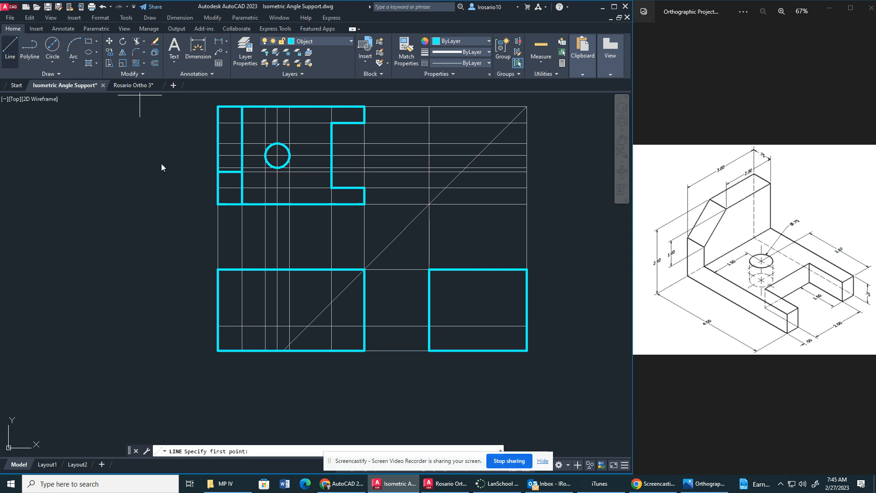
{"action": "left_click", "coordinate": [241, 270]}
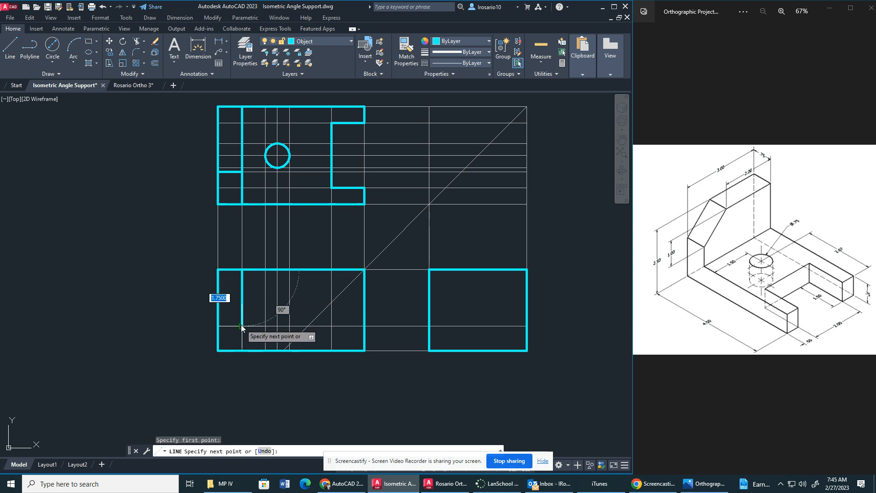
{"action": "left_click", "coordinate": [242, 326]}
{"action": "left_click", "coordinate": [361, 326]}
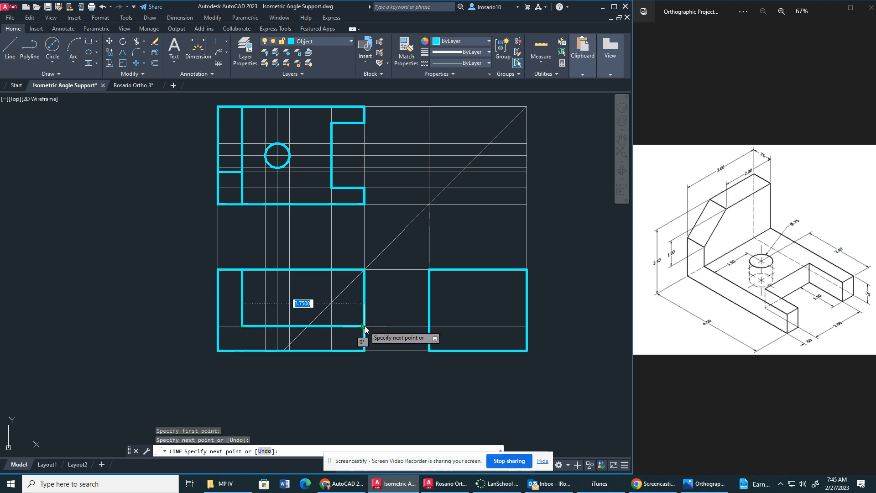
{"action": "key", "text": "Escape"}
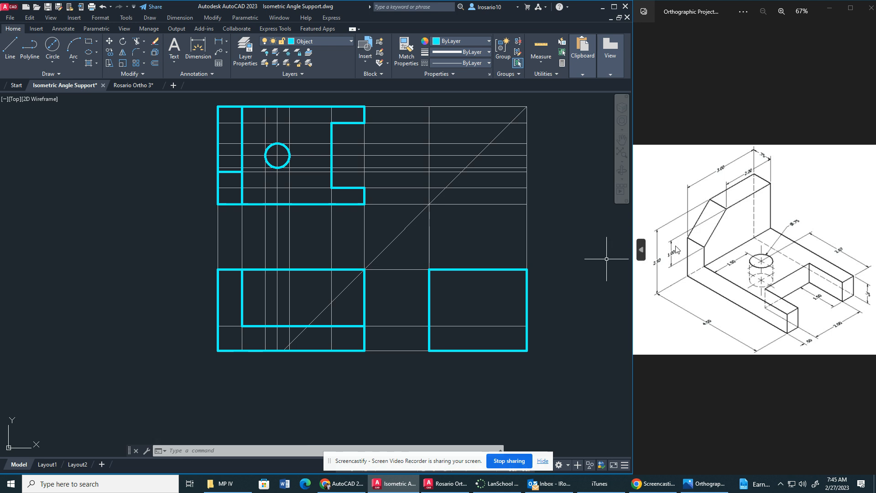
Offset the construction line along the front view's top edge 1 unit downward.
{"action": "left_click", "coordinate": [155, 64]}
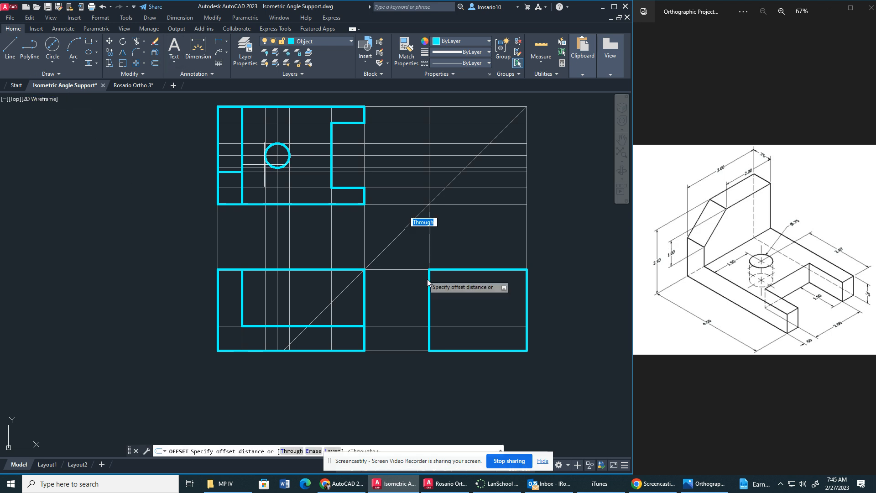
{"action": "key", "text": "Return"}
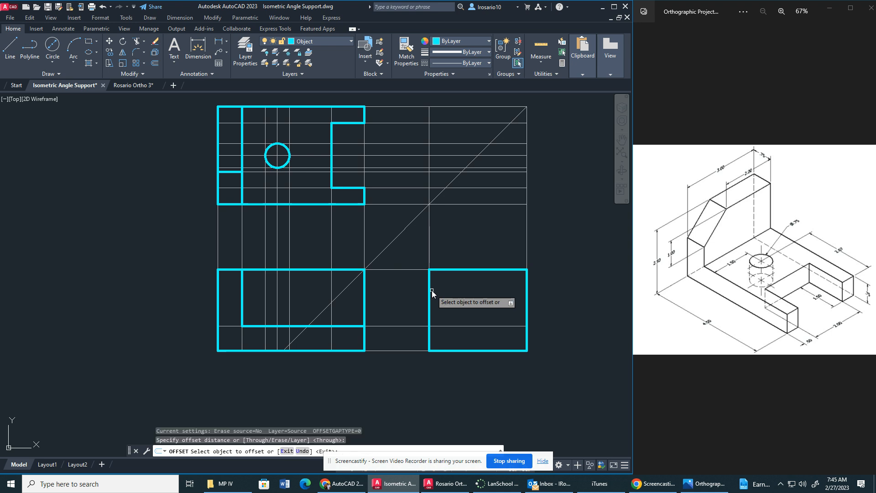
{"action": "left_click", "coordinate": [392, 270]}
{"action": "type", "text": "1"}
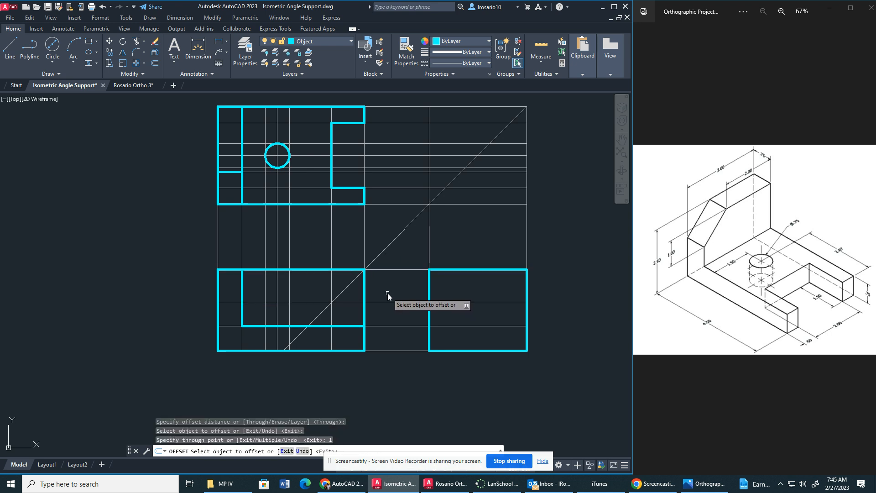
{"action": "key", "text": "Return"}
{"action": "key", "text": "Escape"}
Draw an object line across the front view's upright along the construction line 1 unit below its top edge.
{"action": "left_click", "coordinate": [10, 46]}
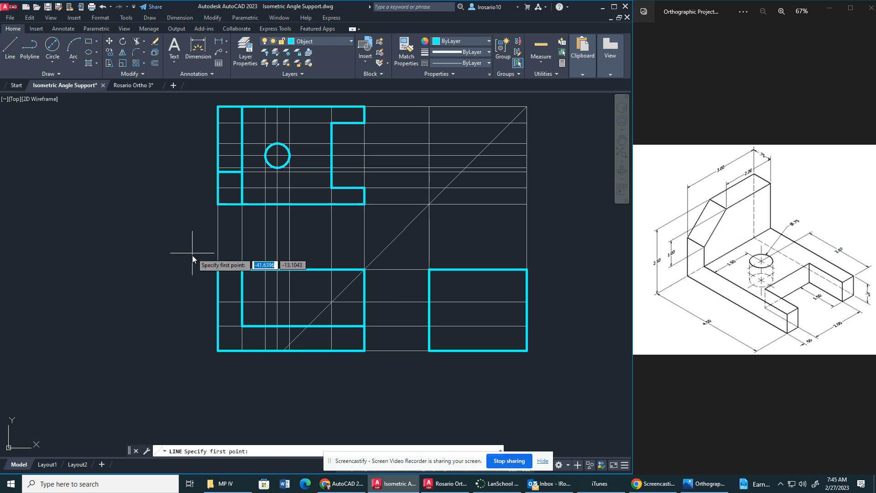
{"action": "left_click", "coordinate": [222, 301]}
{"action": "left_click", "coordinate": [242, 302]}
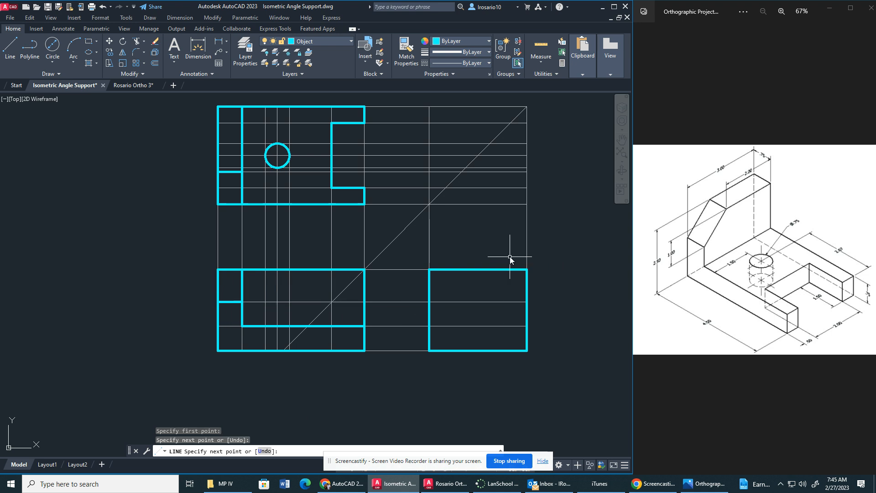
{"action": "key", "text": "Escape"}
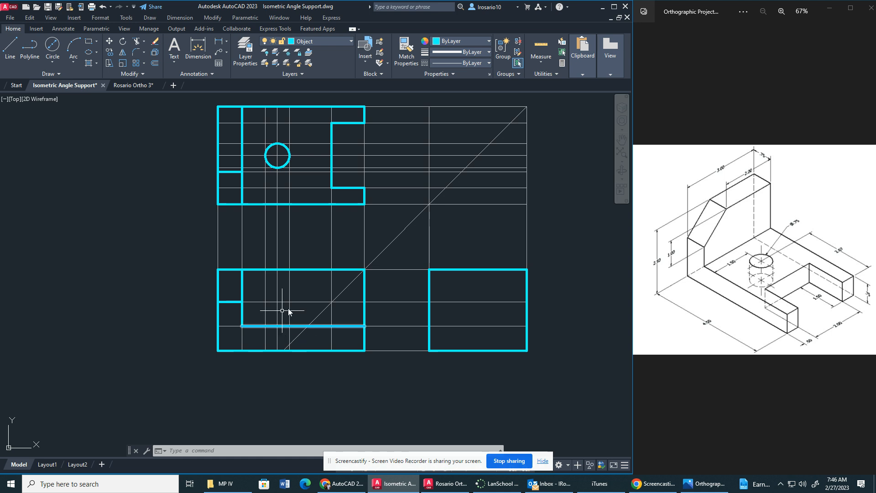
Turn off the Construction layer and trim the front view's top and right edges outside the L-shaped profile.
{"action": "left_click", "coordinate": [341, 40]}
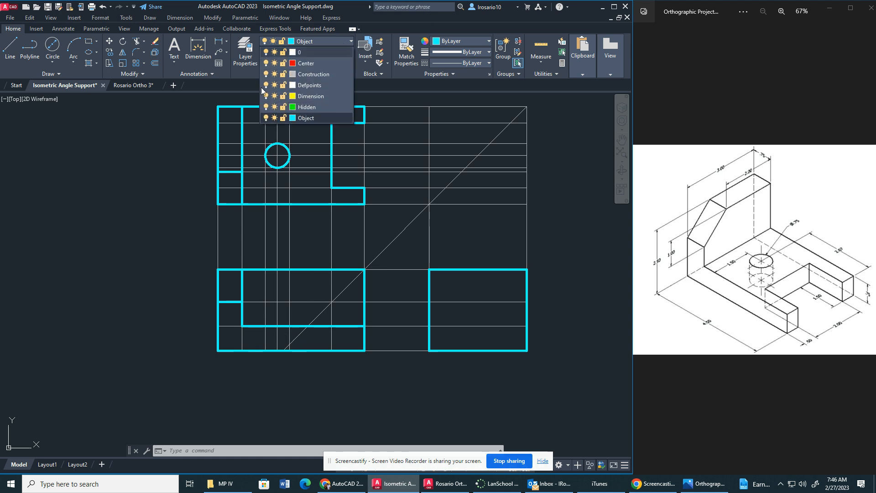
{"action": "left_click", "coordinate": [266, 74]}
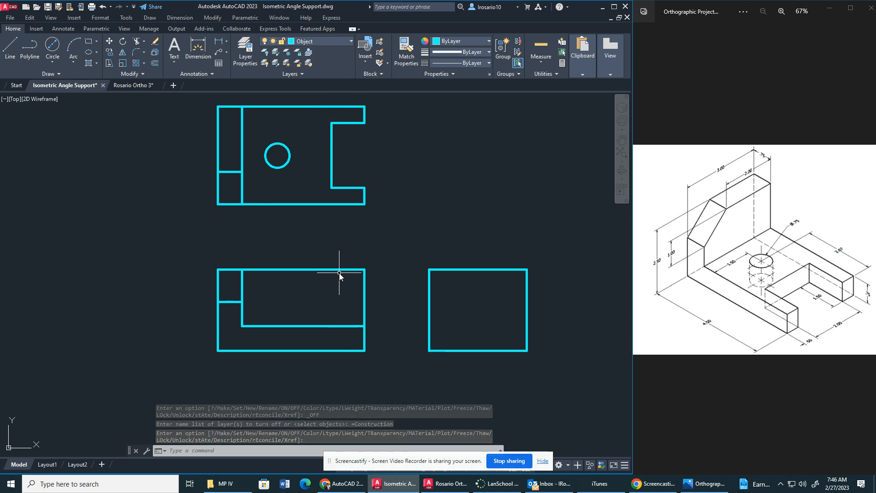
{"action": "left_click", "coordinate": [137, 42]}
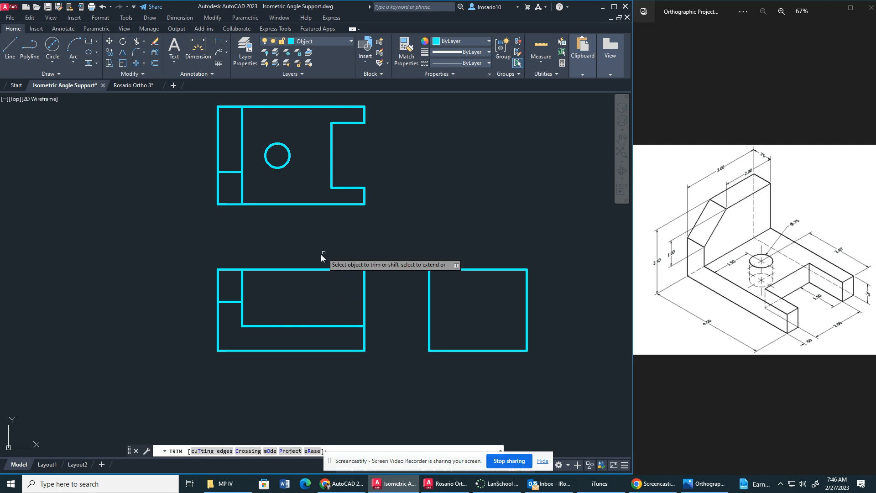
{"action": "left_click", "coordinate": [319, 270]}
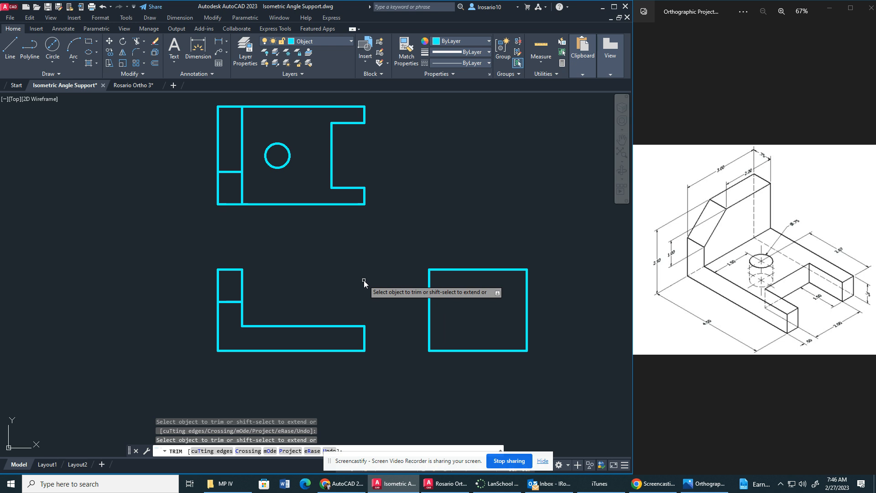
{"action": "key", "text": "Escape"}
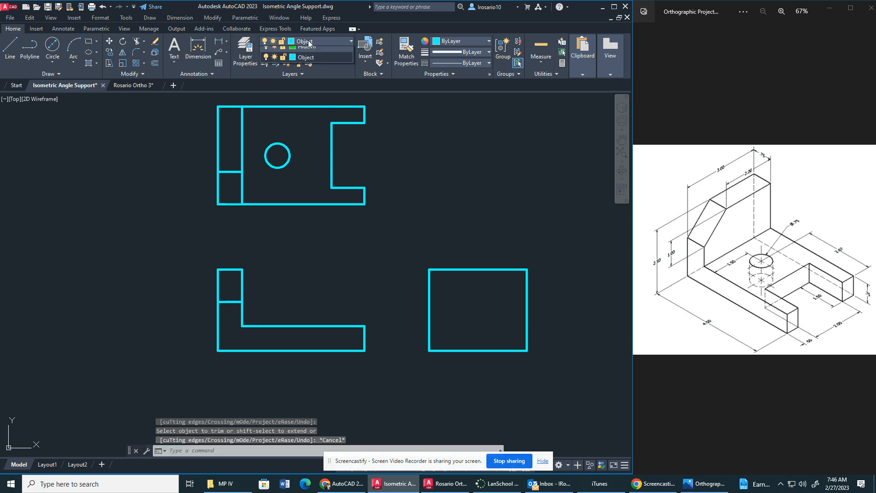
Turn the Construction layer back on.
{"action": "left_click", "coordinate": [304, 40]}
{"action": "left_click", "coordinate": [266, 74]}
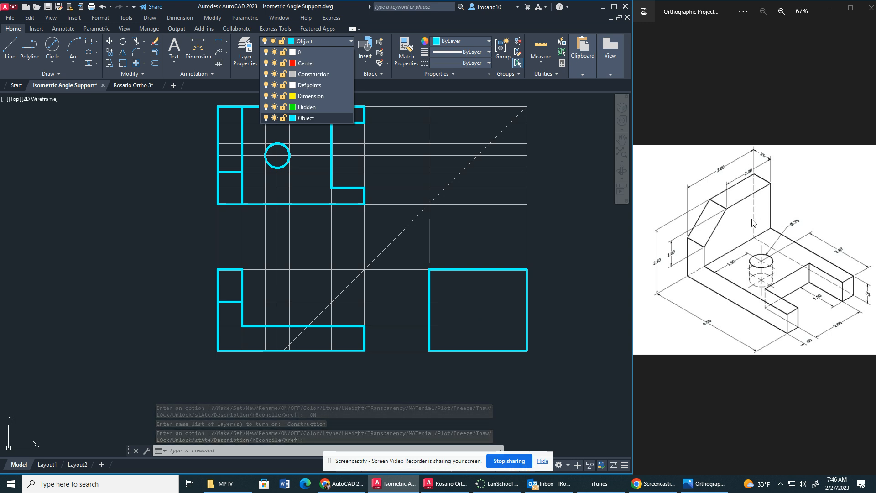
{"action": "left_click", "coordinate": [12, 54]}
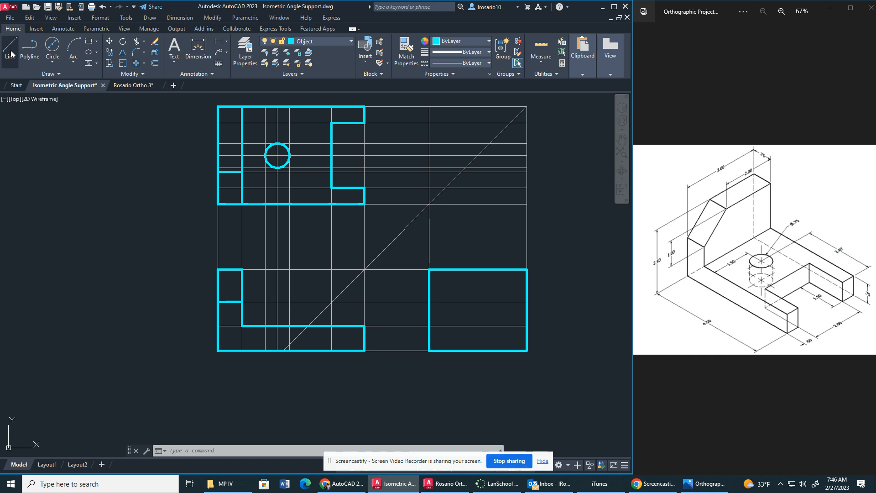
{"action": "left_click", "coordinate": [11, 54]}
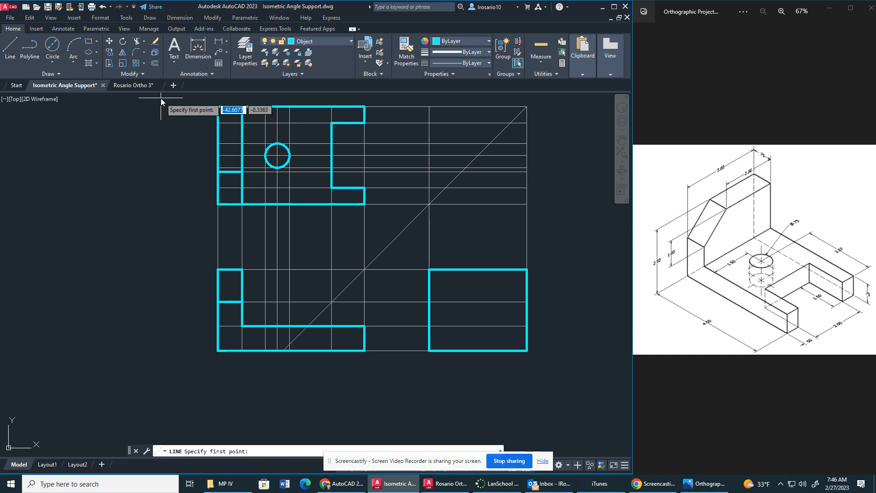
{"action": "key", "text": "Escape"}
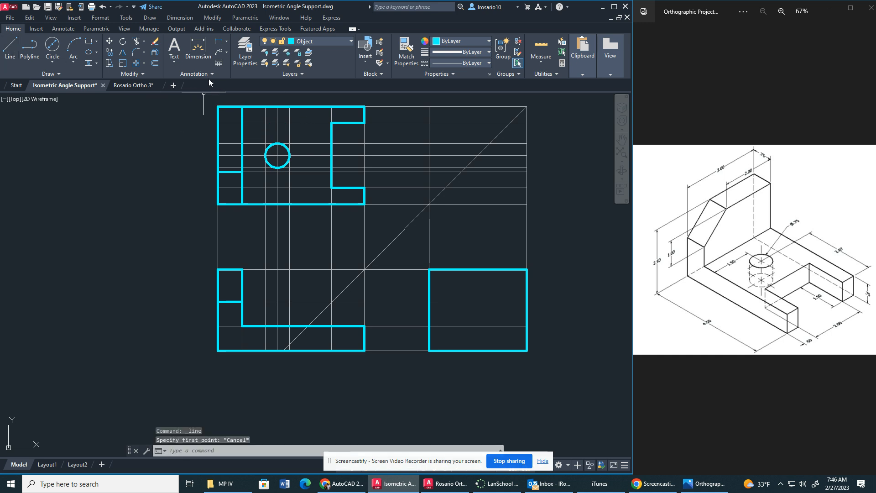
Offset the construction line along the side view's right edge 2 units inward to locate the chamfer's upper end.
{"action": "left_click", "coordinate": [154, 67]}
{"action": "key", "text": "Return"}
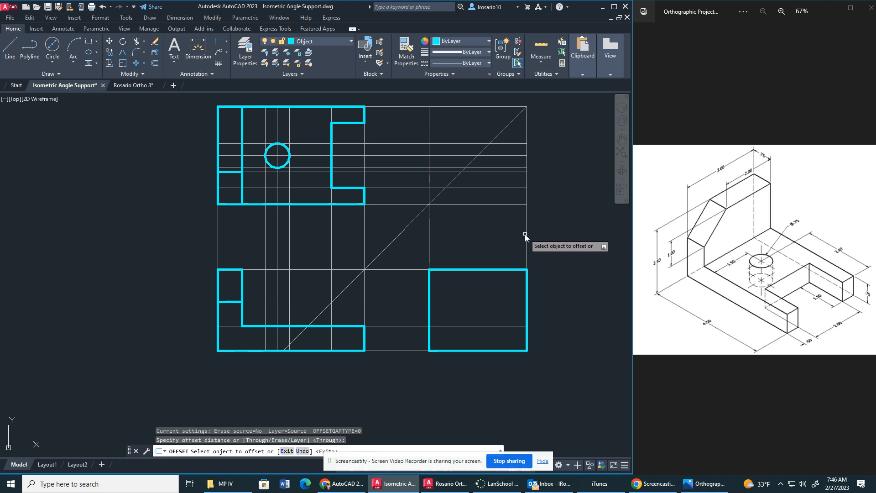
{"action": "left_click", "coordinate": [527, 233]}
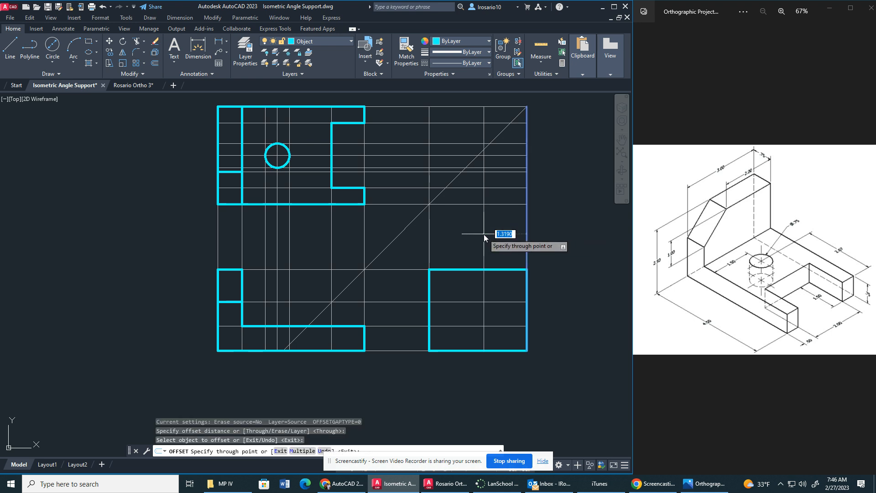
{"action": "type", "text": "2"}
{"action": "key", "text": "Return"}
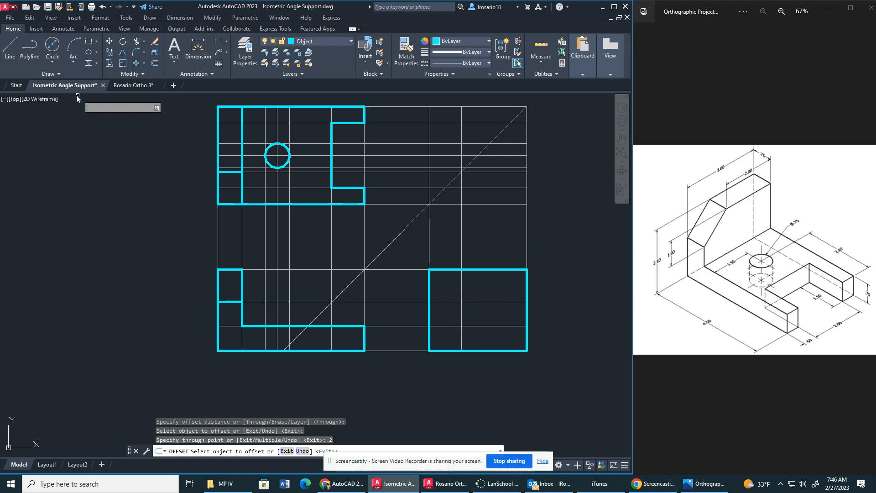
{"action": "key", "text": "Escape"}
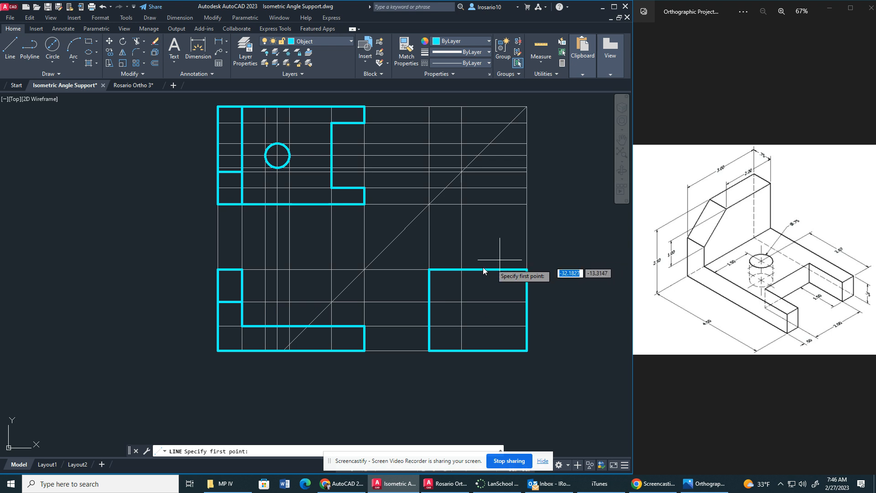
Draw the side view's chamfer line from the 2-unit offset on the top edge down to the 1-unit level on the left edge.
{"action": "left_click", "coordinate": [461, 269]}
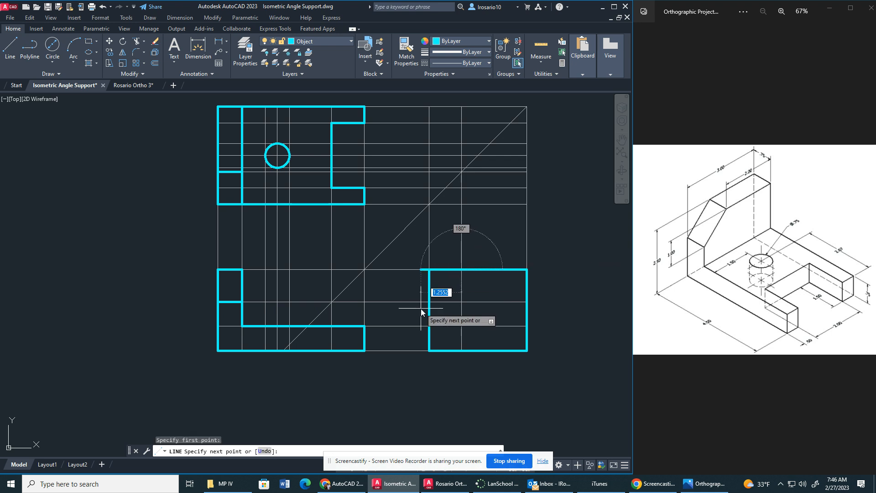
{"action": "left_click", "coordinate": [432, 305]}
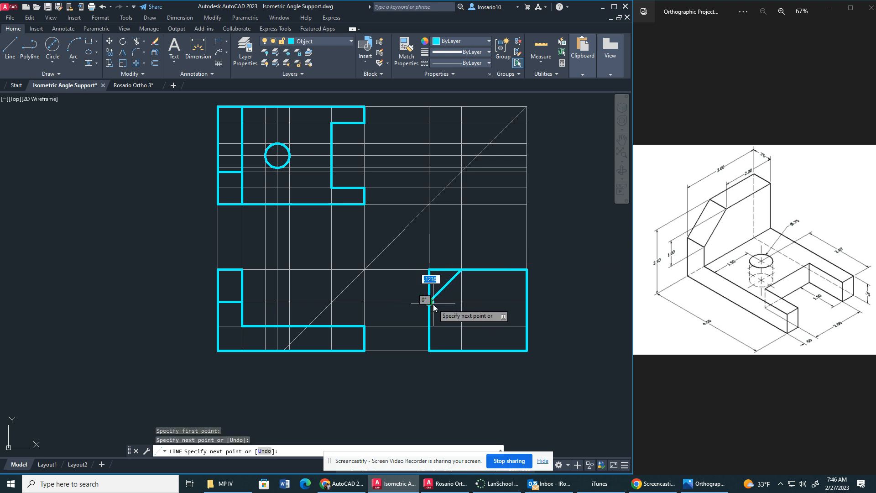
{"action": "key", "text": "Escape"}
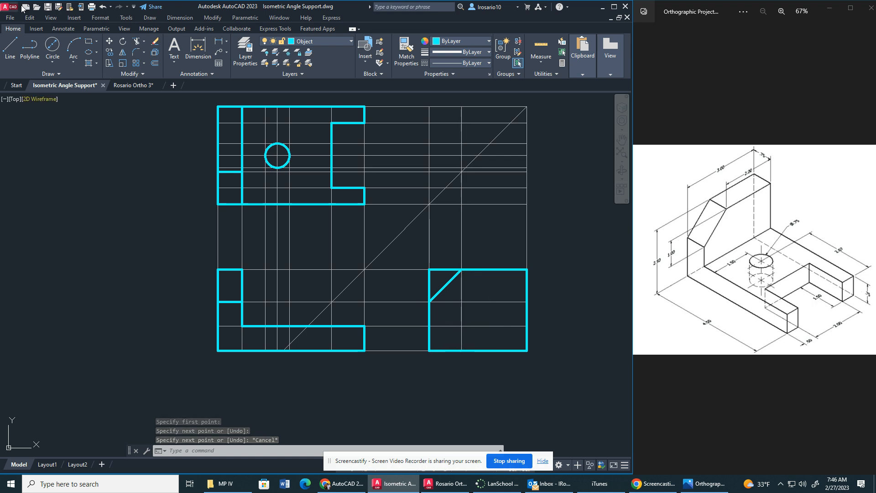
Draw a horizontal object line across the full width of the side view at the base thickness level.
{"action": "left_click", "coordinate": [12, 46]}
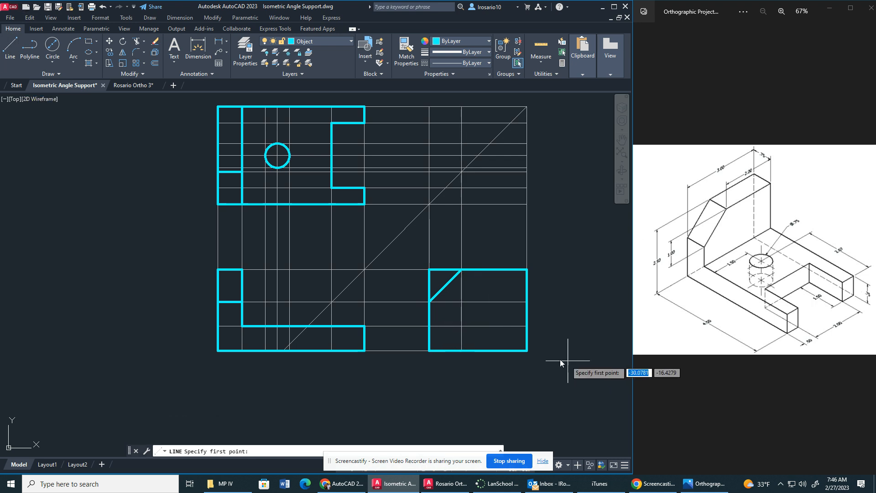
{"action": "left_click", "coordinate": [429, 326]}
{"action": "left_click", "coordinate": [524, 340]}
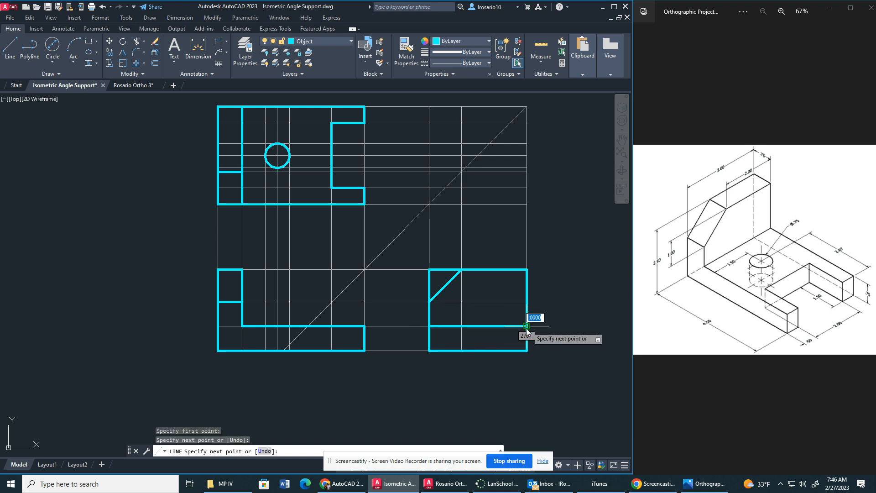
{"action": "key", "text": "Escape"}
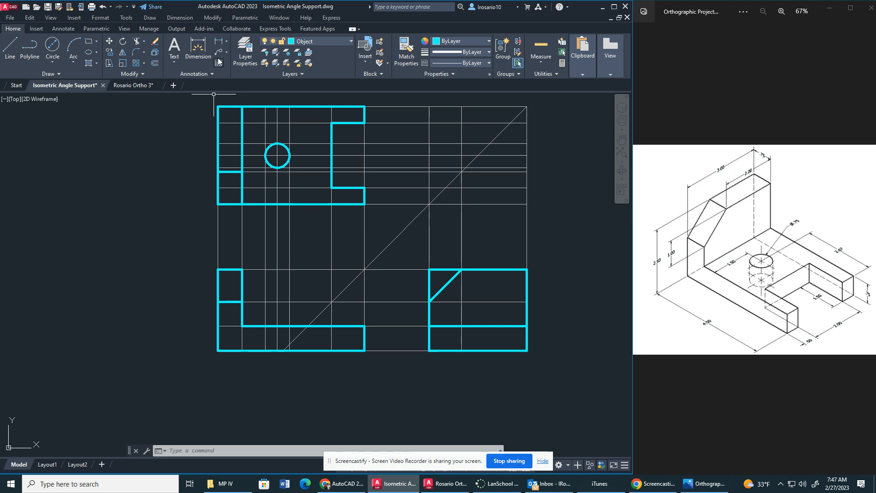
Offset the construction line along the side view's left edge 1.5 inward to locate the hole's centre.
{"action": "left_click", "coordinate": [156, 63]}
{"action": "key", "text": "Return"}
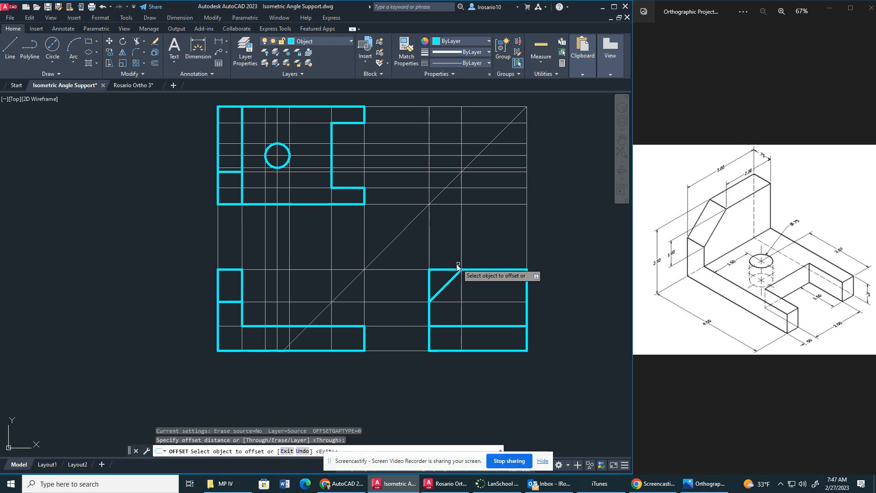
{"action": "left_click", "coordinate": [430, 253]}
{"action": "type", "text": "1.5"}
{"action": "key", "text": "Return"}
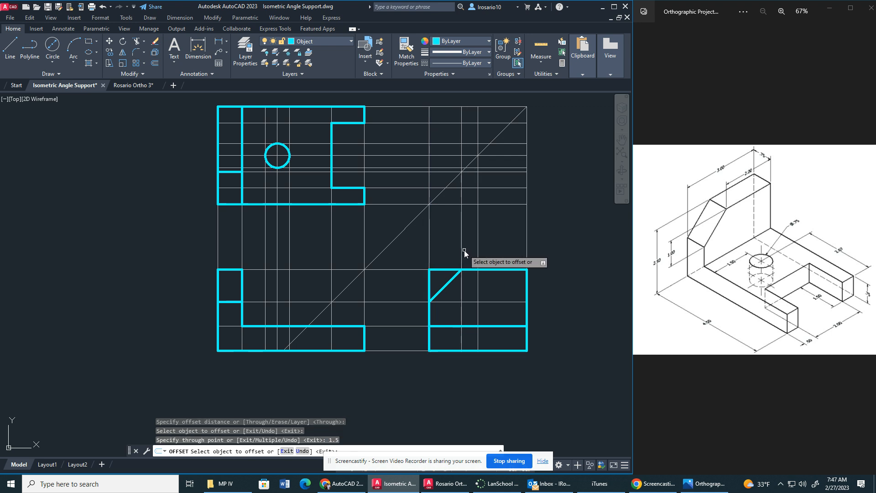
Offset the side view's hole centre construction line .375 to each side to locate the hole's edges.
{"action": "left_click", "coordinate": [477, 246]}
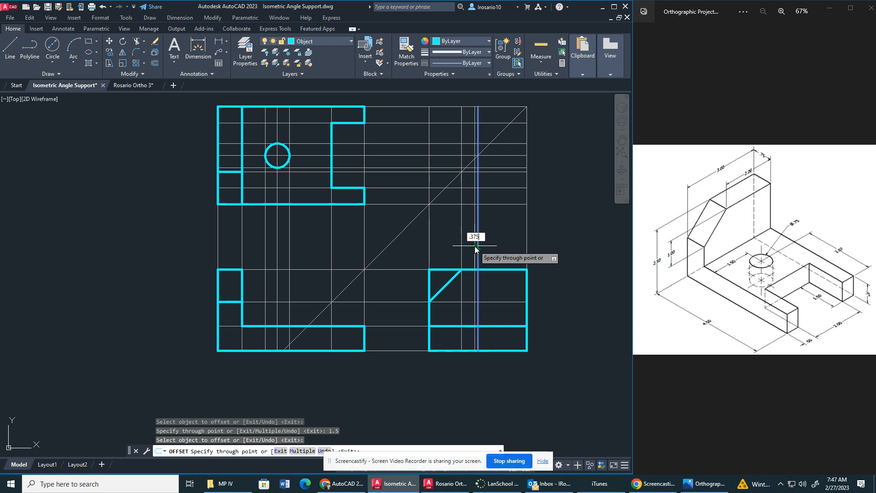
{"action": "key", "text": "Return"}
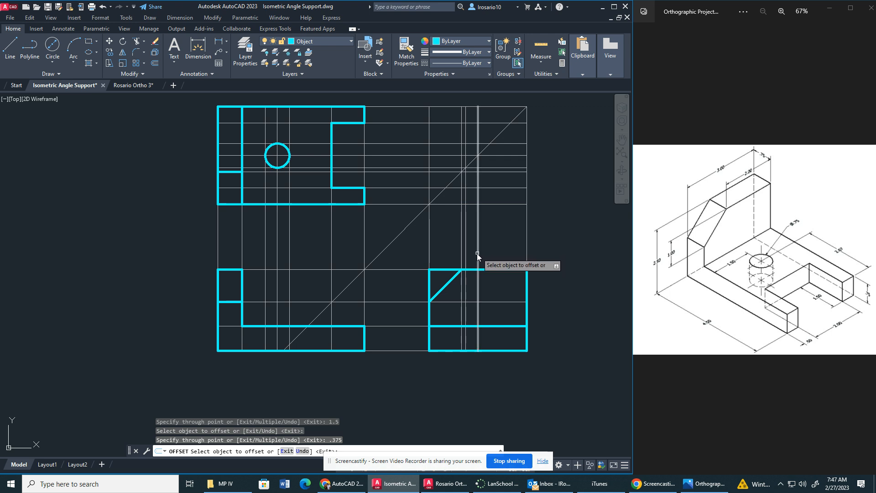
{"action": "left_click", "coordinate": [478, 253]}
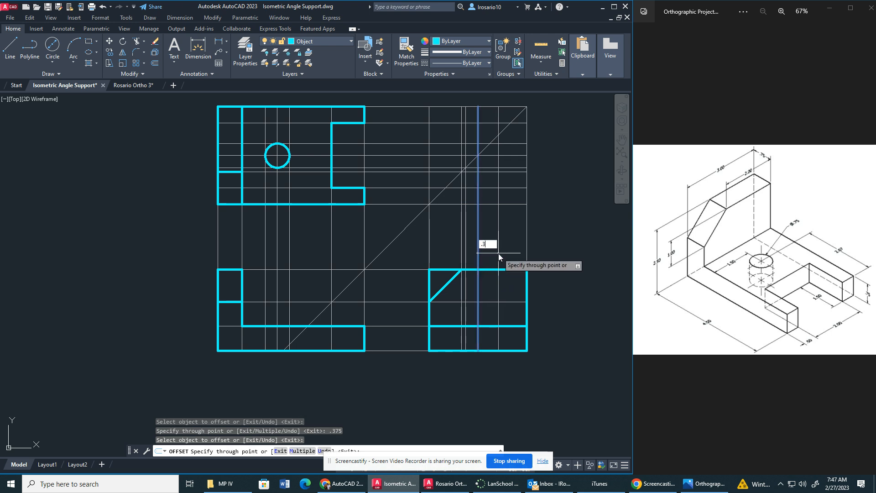
{"action": "key", "text": "Return"}
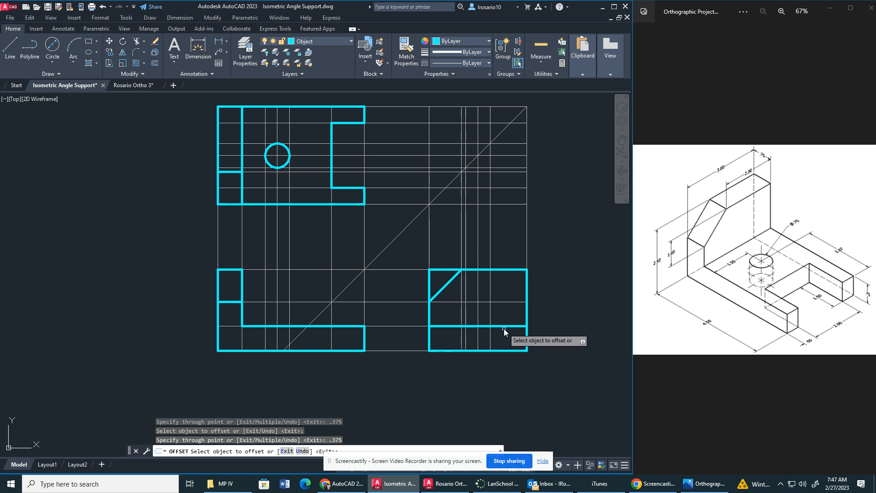
{"action": "key", "text": "Escape"}
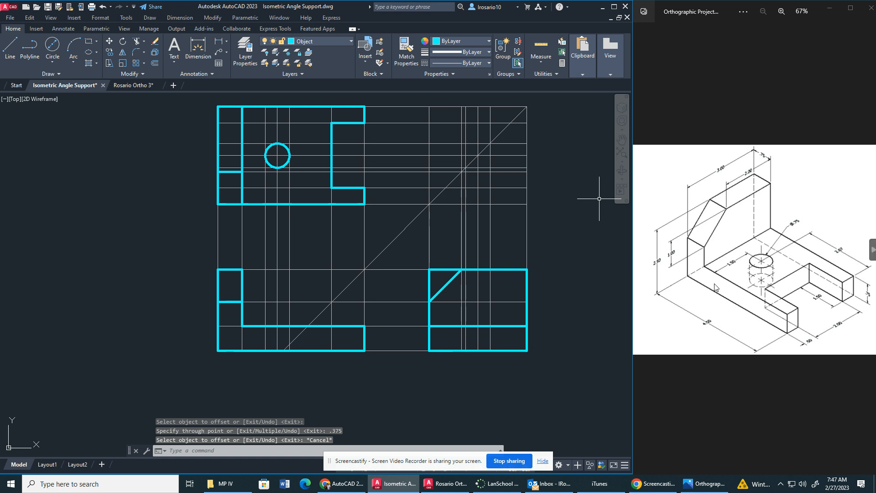
Offset the construction lines along the side view's left and right edges .5 inward to locate the slot's sides.
{"action": "left_click", "coordinate": [155, 63]}
{"action": "key", "text": "Return"}
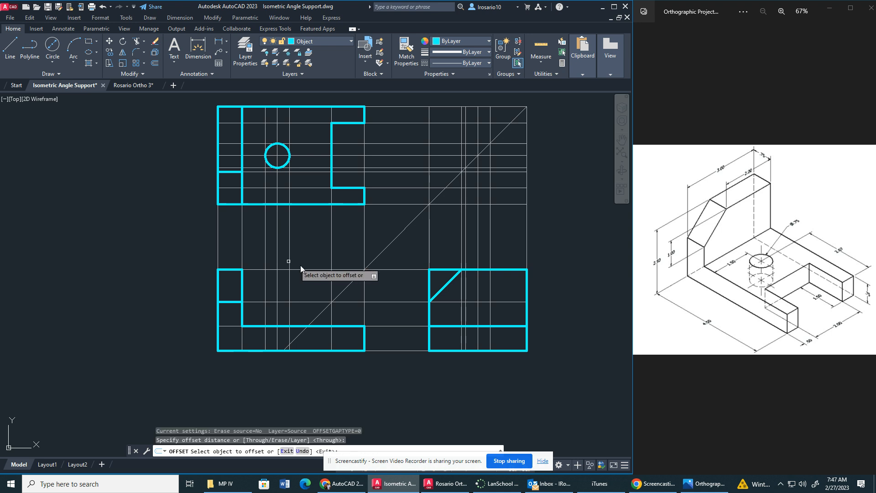
{"action": "left_click", "coordinate": [429, 240]}
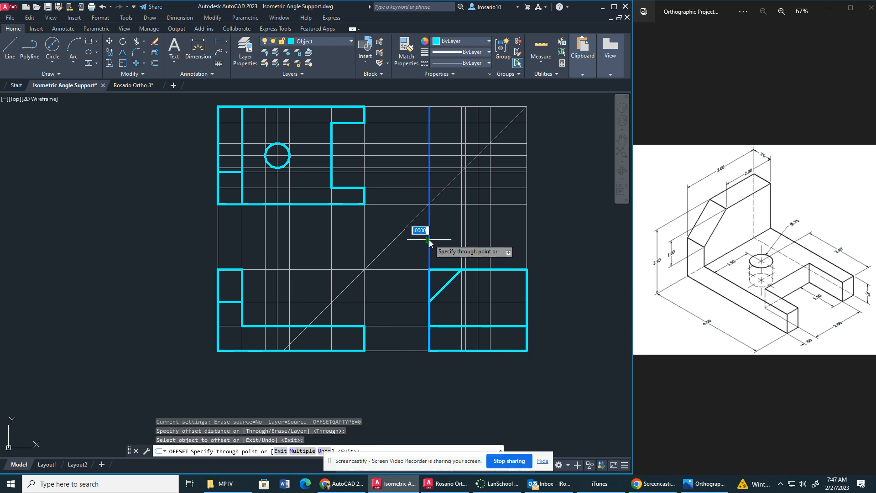
{"action": "type", "text": ".5"}
{"action": "key", "text": "Return"}
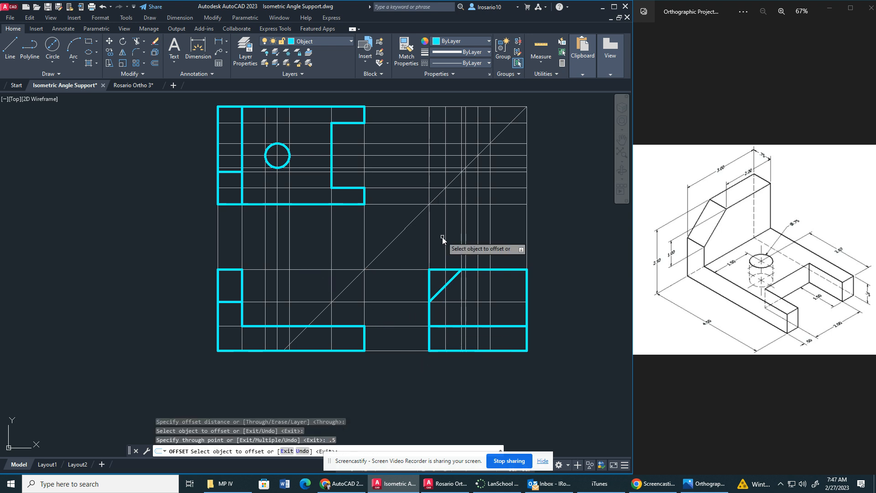
{"action": "left_click", "coordinate": [528, 248]}
{"action": "key", "text": "Return"}
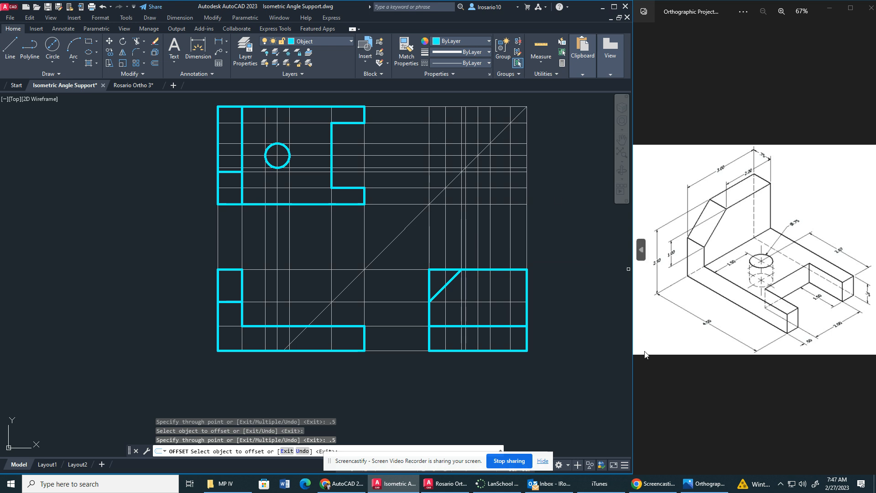
Draw two vertical object lines for the slot's sides in the side view, from the base thickness line to the bottom edge.
{"action": "left_click", "coordinate": [5, 50]}
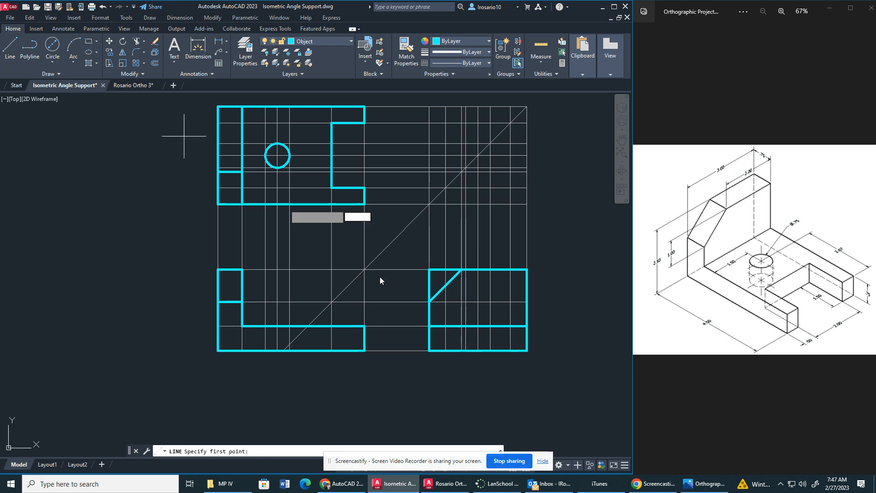
{"action": "left_click", "coordinate": [446, 326]}
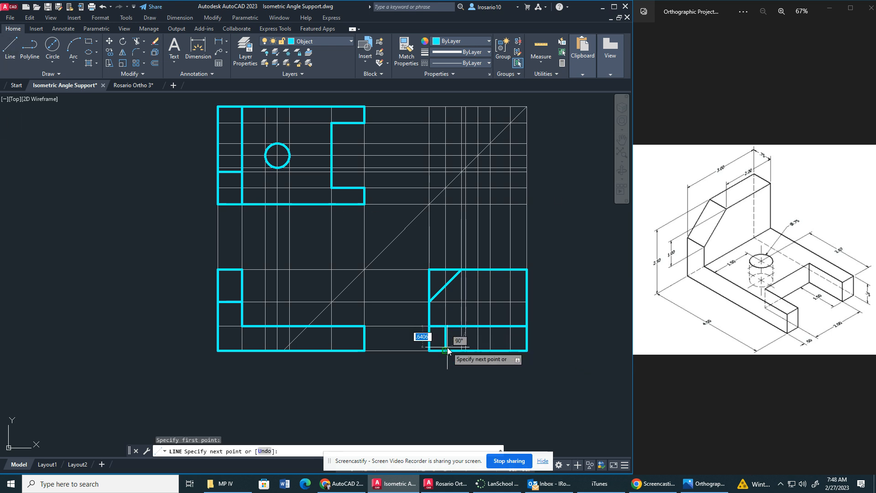
{"action": "left_click", "coordinate": [446, 351]}
{"action": "key", "text": "Escape"}
{"action": "key", "text": "space"}
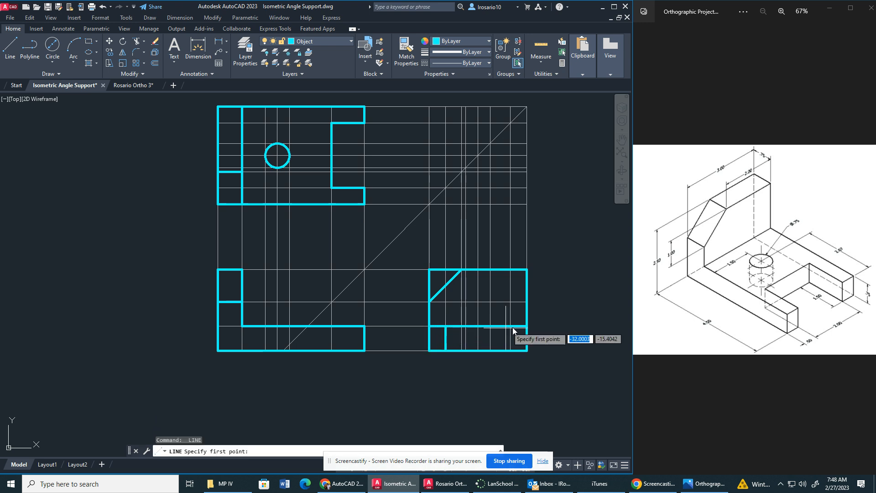
{"action": "left_click", "coordinate": [510, 326]}
{"action": "left_click", "coordinate": [510, 351]}
{"action": "key", "text": "Escape"}
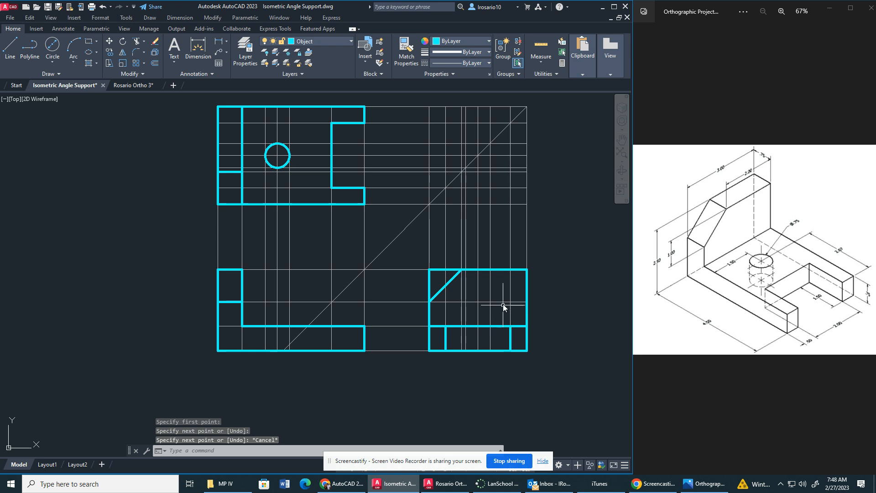
Turn off the Construction layer and trim away the side view's corner outside the angled edge.
{"action": "left_click", "coordinate": [324, 40]}
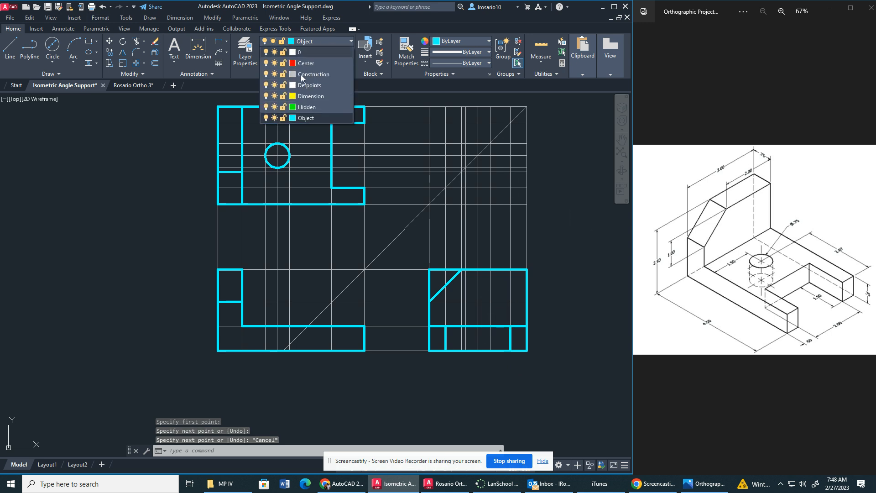
{"action": "left_click", "coordinate": [266, 75]}
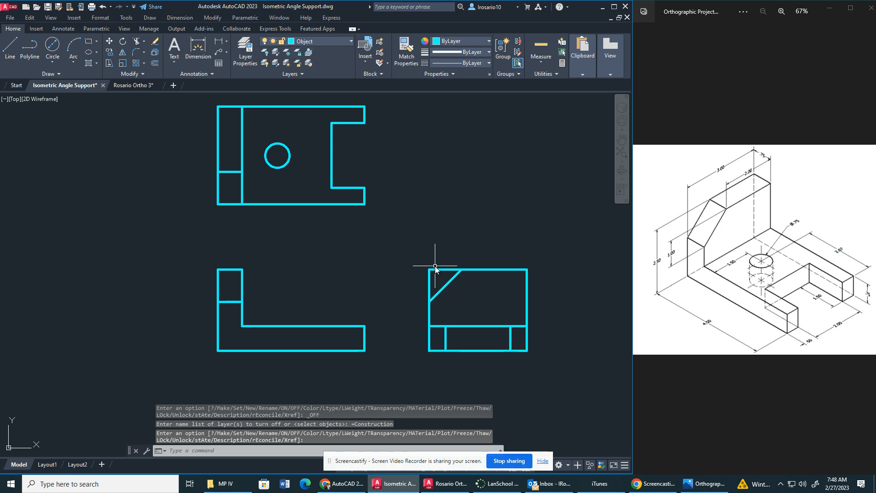
{"action": "left_click", "coordinate": [136, 41]}
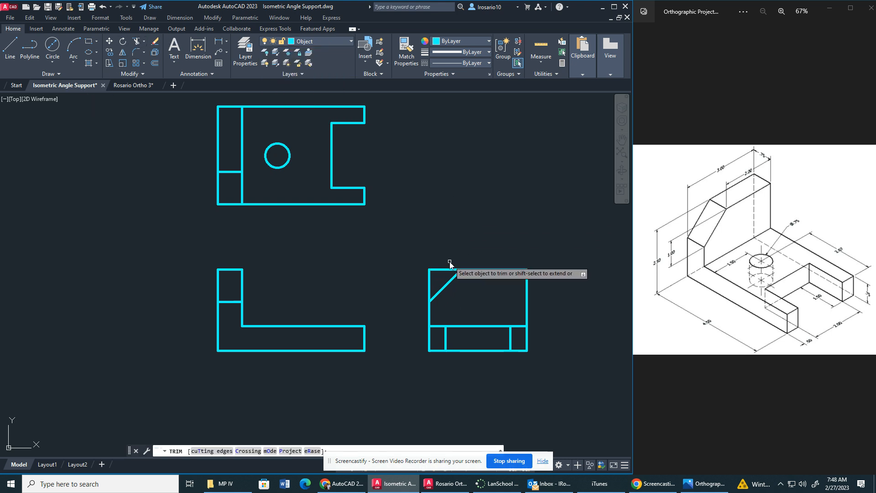
{"action": "left_click", "coordinate": [439, 271]}
{"action": "left_click", "coordinate": [429, 279]}
{"action": "key", "text": "Escape"}
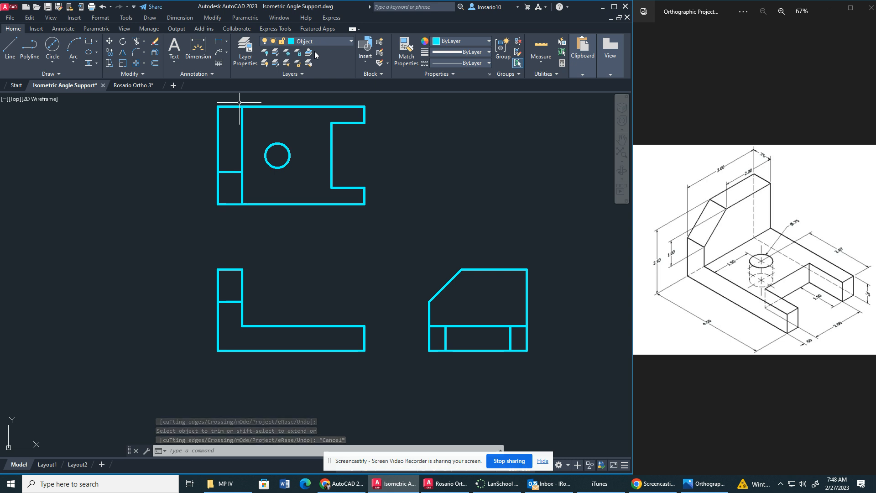
Turn the Construction layer back on while keeping the current layer on.
{"action": "left_click", "coordinate": [332, 40]}
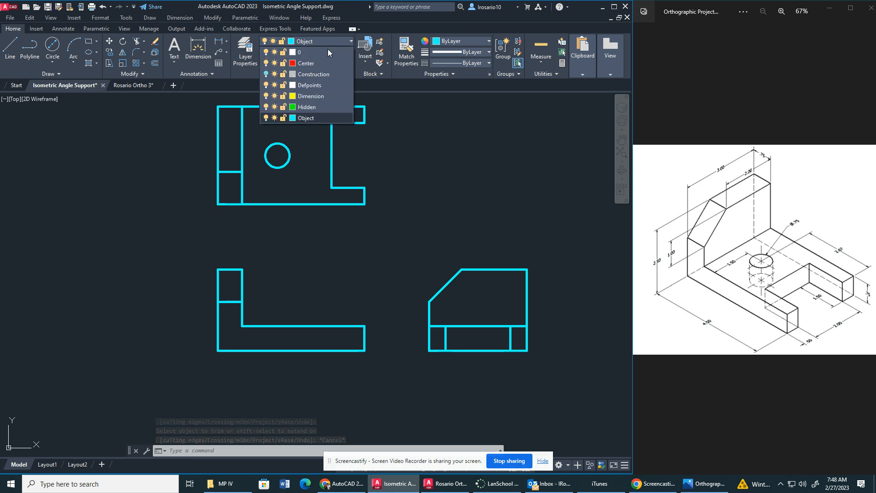
{"action": "left_click", "coordinate": [265, 69]}
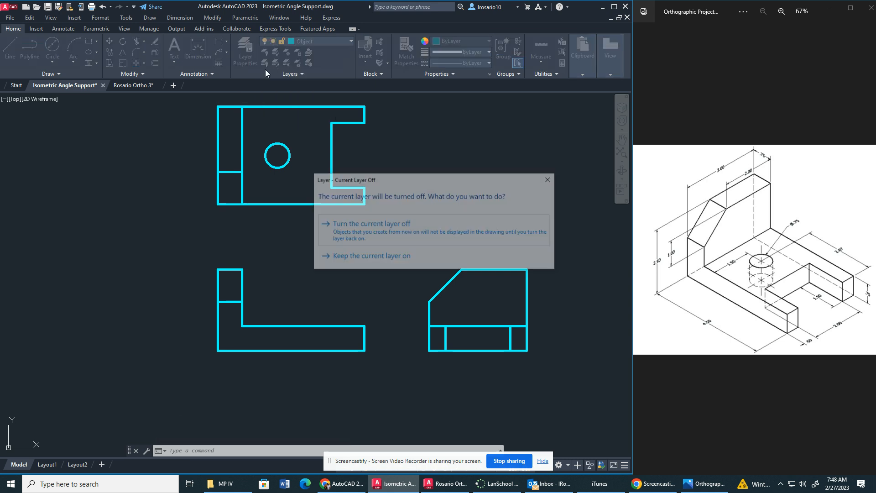
{"action": "left_click", "coordinate": [386, 257]}
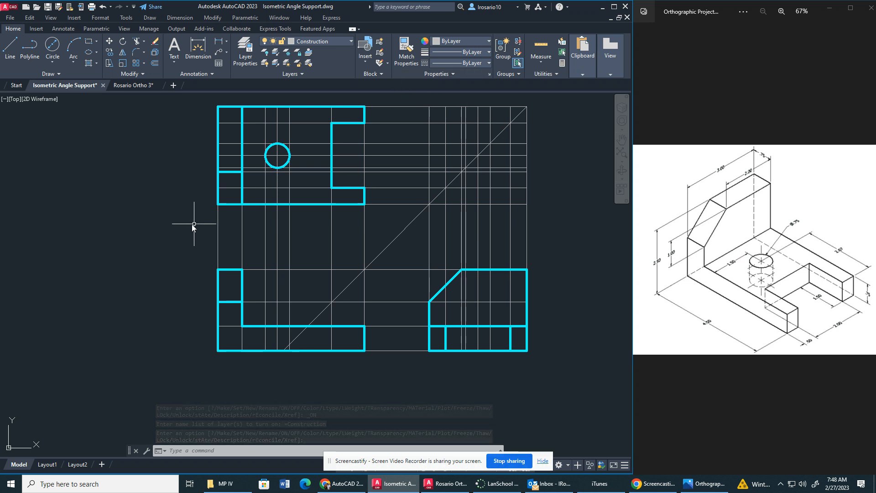
Make the Hidden layer current and draw the hole's two vertical hidden edges through the base thickness in the front view.
{"action": "left_click", "coordinate": [330, 39]}
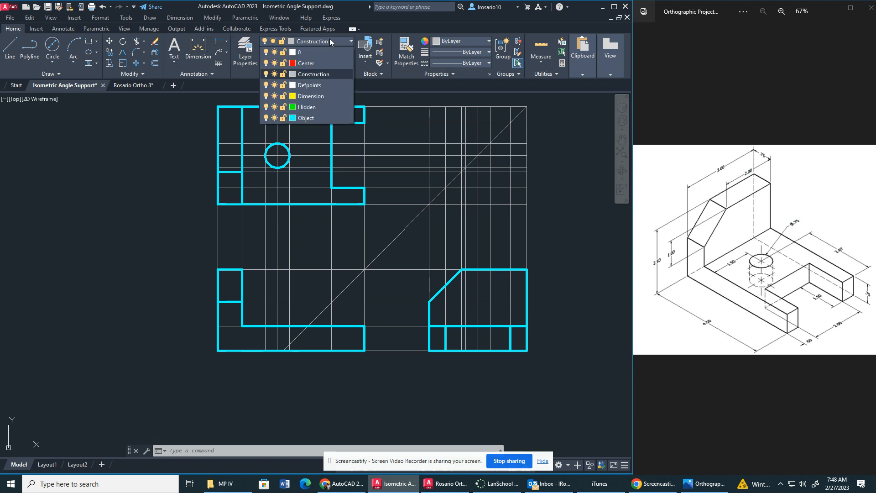
{"action": "left_click", "coordinate": [304, 108]}
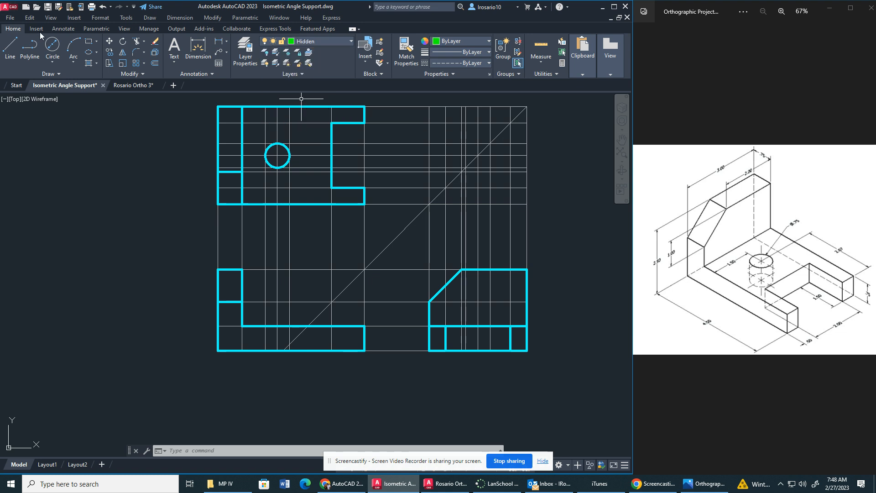
{"action": "left_click", "coordinate": [10, 46]}
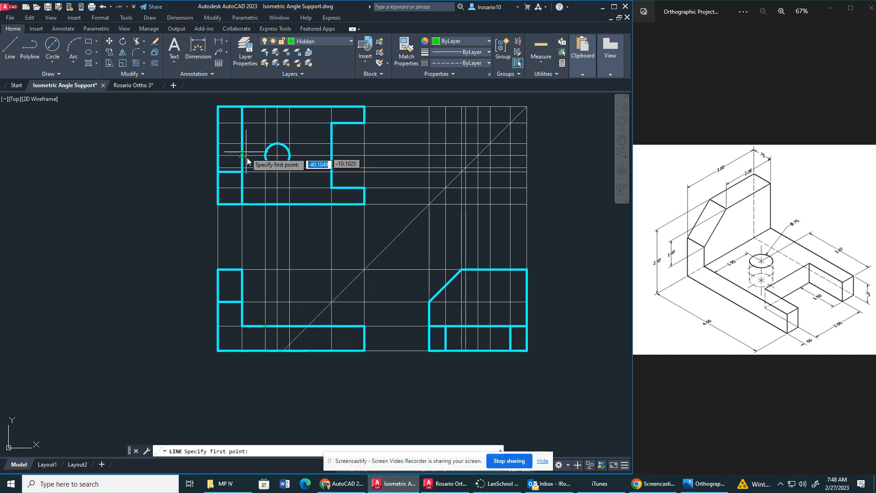
{"action": "left_click", "coordinate": [264, 347]}
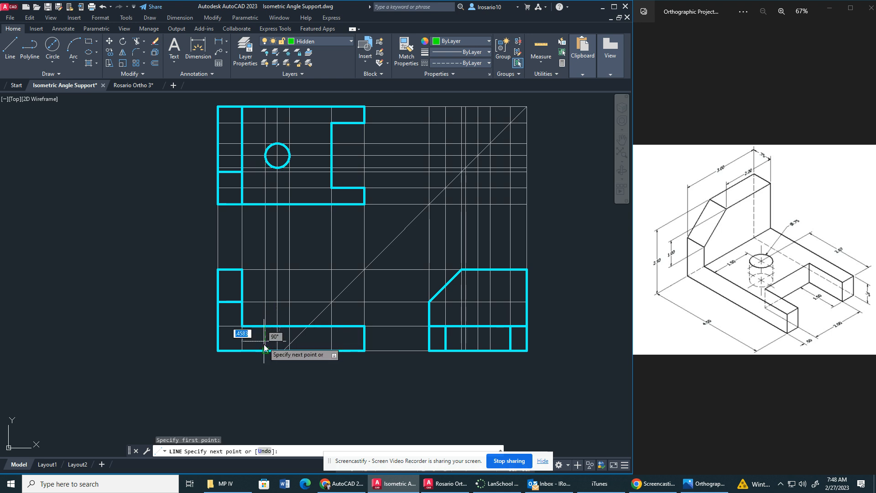
{"action": "left_click", "coordinate": [265, 326]}
{"action": "key", "text": "Escape"}
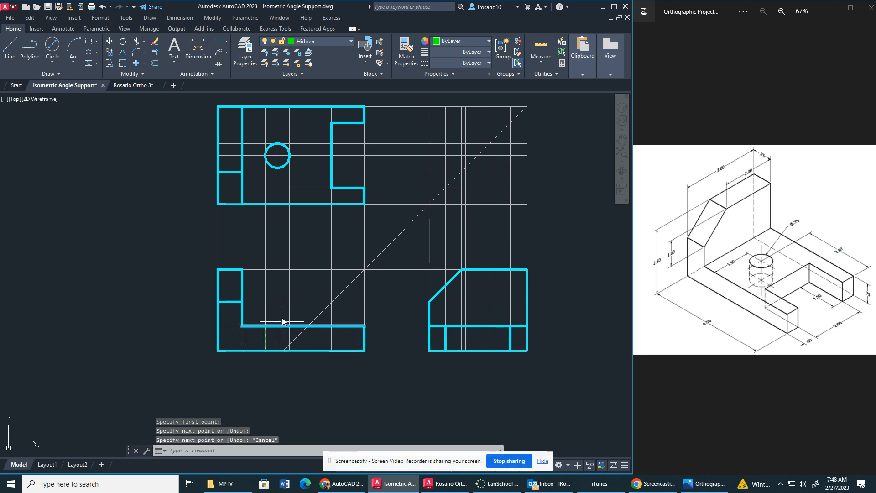
{"action": "key", "text": "space"}
{"action": "left_click", "coordinate": [290, 351]}
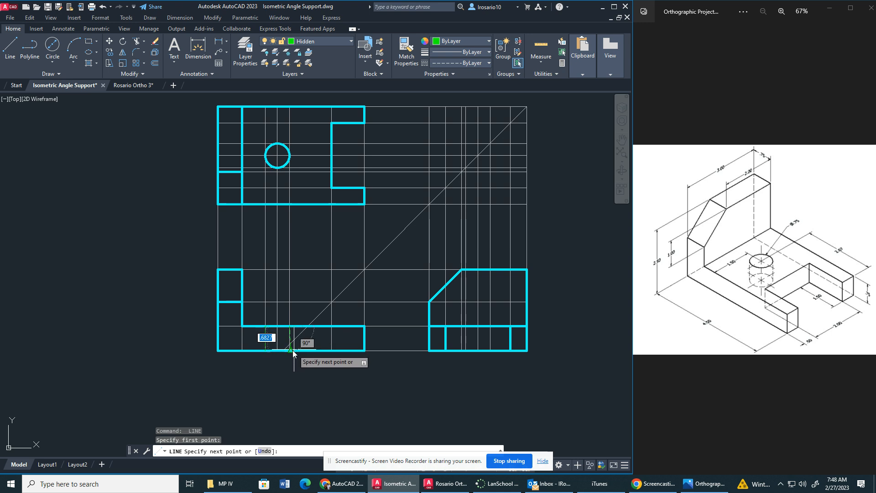
{"action": "left_click", "coordinate": [289, 327]}
{"action": "key", "text": "Escape"}
Draw the hole's two vertical hidden edges through the base thickness in the side view.
{"action": "key", "text": "space"}
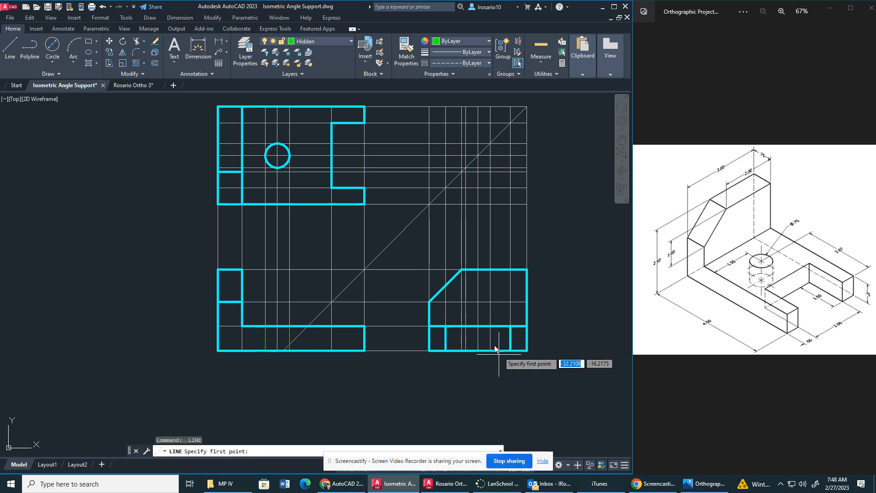
{"action": "left_click", "coordinate": [464, 351]}
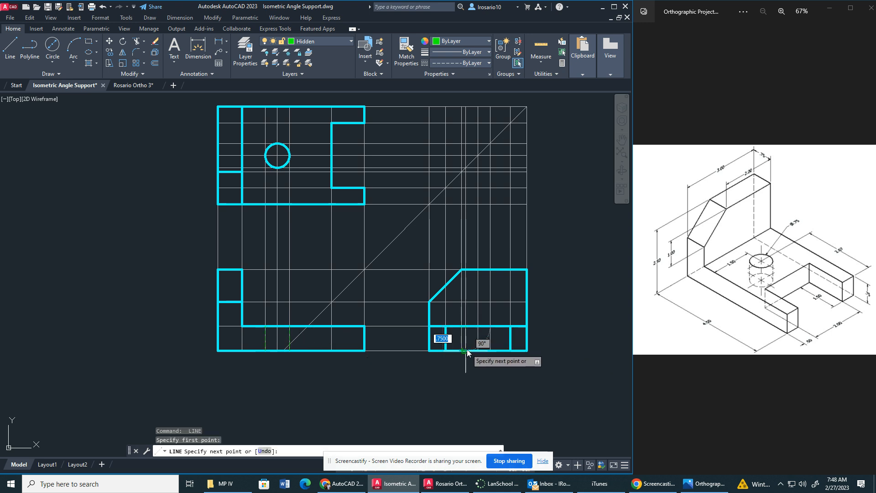
{"action": "left_click", "coordinate": [466, 351]}
{"action": "key", "text": "Escape"}
{"action": "key", "text": "space"}
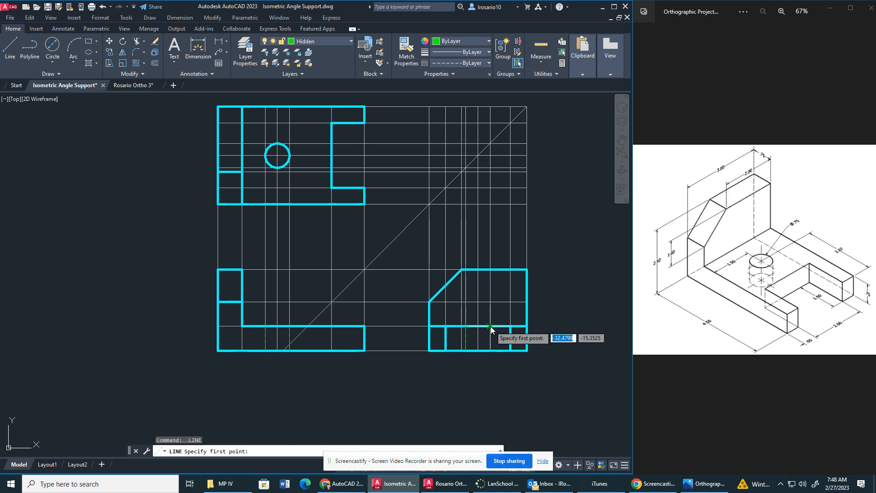
{"action": "left_click", "coordinate": [491, 327]}
{"action": "left_click", "coordinate": [491, 350]}
{"action": "key", "text": "Escape"}
{"action": "key", "text": "space"}
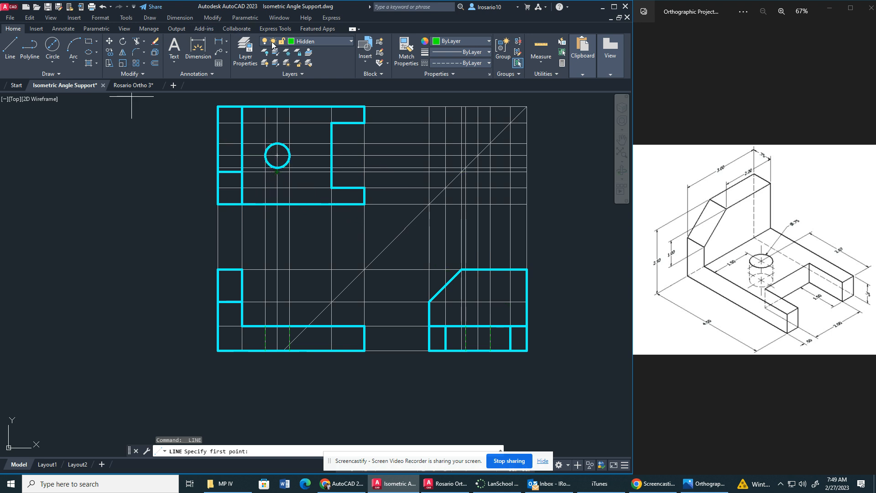
Make the Center layer current and add a centerline between the hole's hidden edges in the front view.
{"action": "left_click", "coordinate": [301, 45]}
{"action": "left_click", "coordinate": [322, 64]}
{"action": "left_click", "coordinate": [55, 29]}
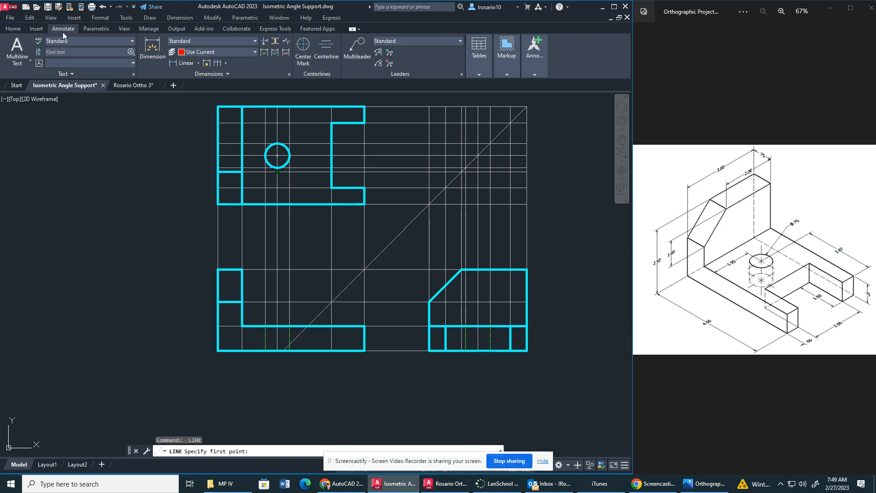
{"action": "left_click", "coordinate": [321, 52]}
{"action": "left_click", "coordinate": [265, 338]}
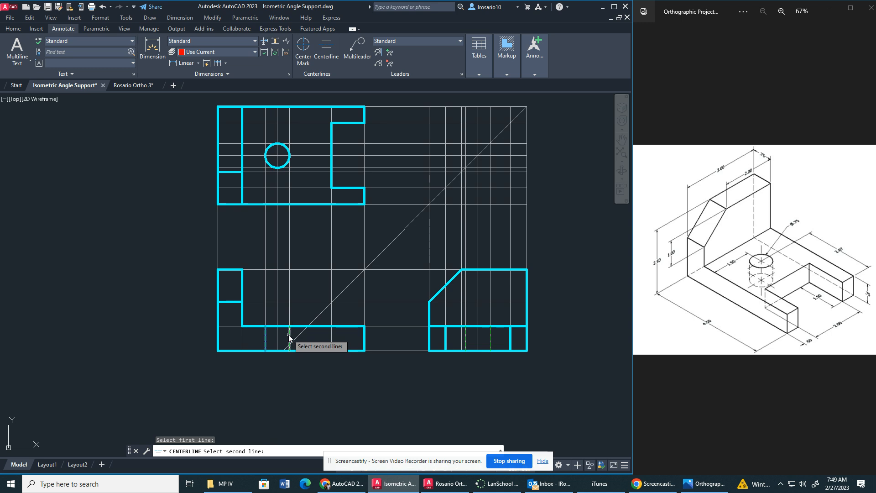
{"action": "left_click", "coordinate": [289, 337]}
Add a centerline between the hole's hidden edges in the side view.
{"action": "key", "text": "Return"}
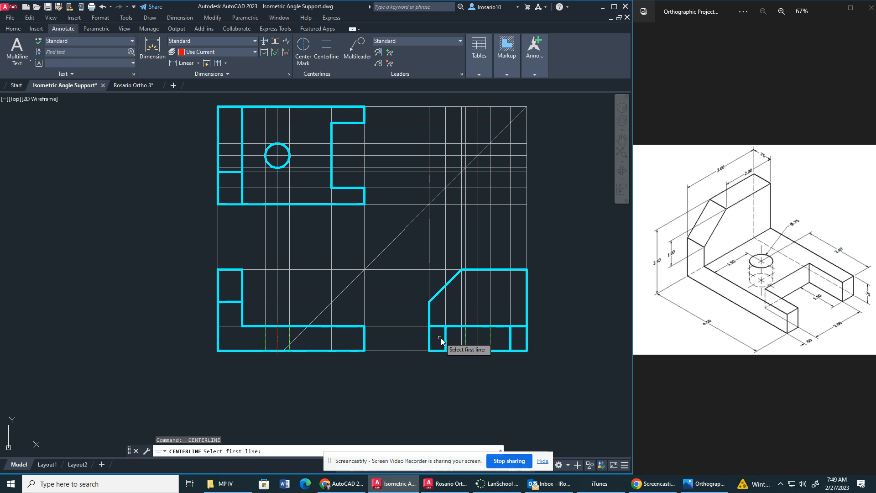
{"action": "left_click", "coordinate": [465, 338]}
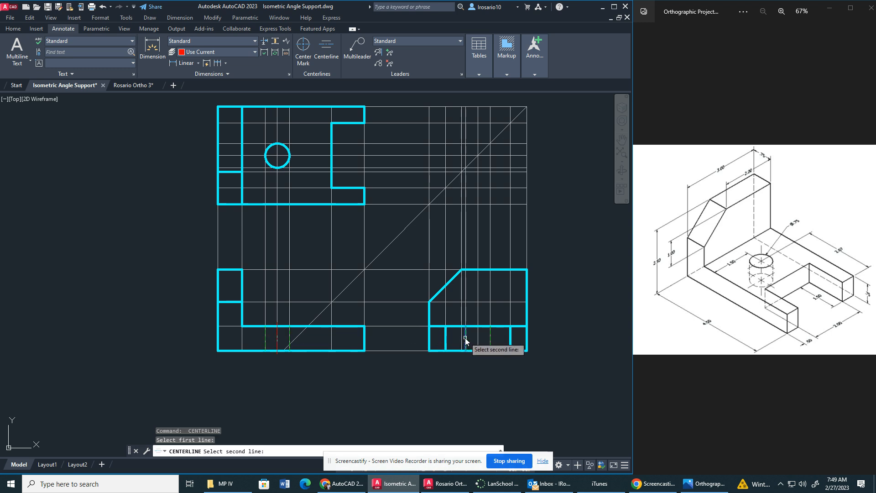
{"action": "left_click", "coordinate": [490, 338]}
{"action": "scroll", "coordinate": [425, 329], "scroll_direction": "up", "scroll_amount": 4}
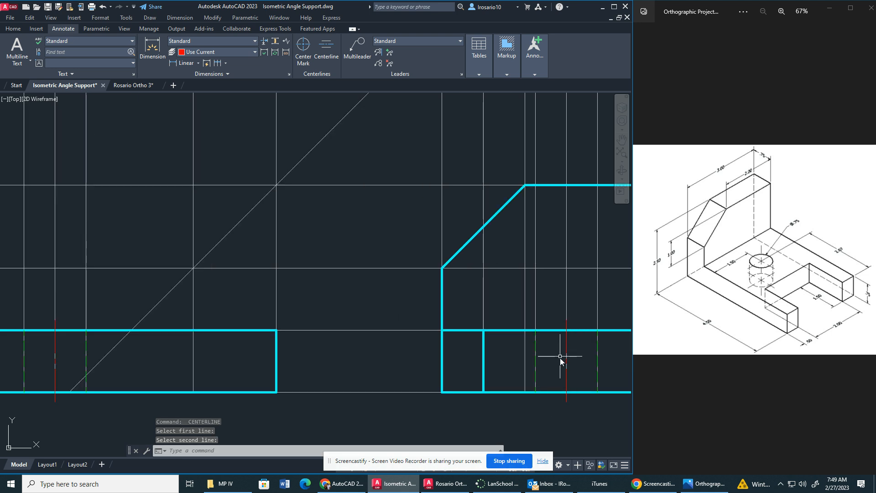
{"action": "scroll", "coordinate": [568, 357], "scroll_direction": "down", "scroll_amount": 3}
{"action": "scroll", "coordinate": [569, 359], "scroll_direction": "up", "scroll_amount": 5}
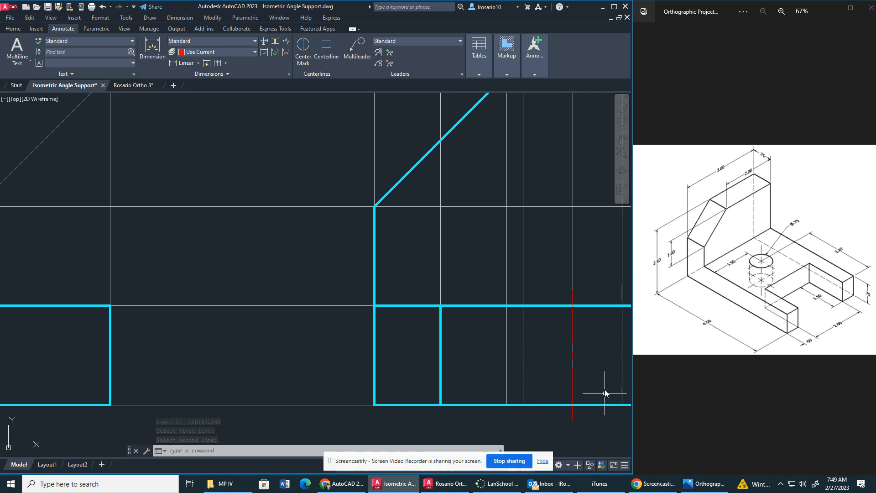
{"action": "scroll", "coordinate": [578, 392], "scroll_direction": "down", "scroll_amount": 6}
Try a linetype scale factor of .25 with LTSCALE and undo the change.
{"action": "middle_click_drag", "start_coordinate": [461, 302], "coordinate": [326, 285]}
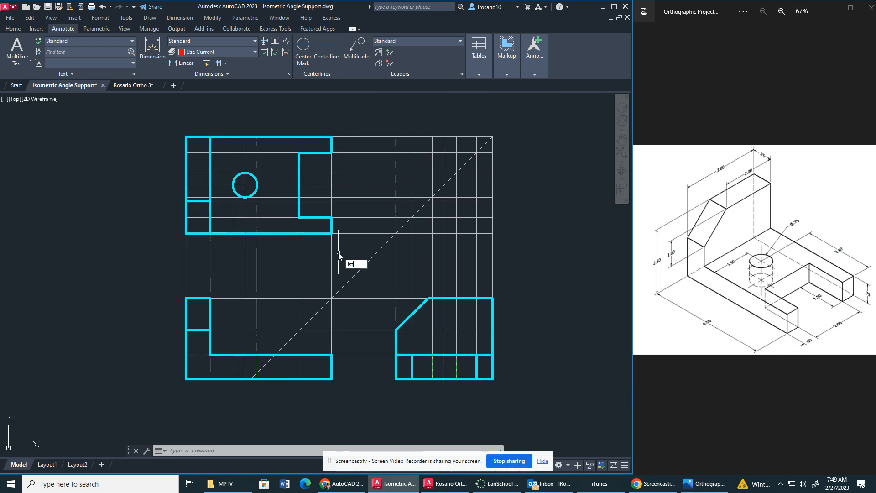
{"action": "key", "text": "BackSpace"}
{"action": "key", "text": "BackSpace"}
{"action": "type", "text": "st"}
{"action": "key", "text": "BackSpace"}
{"action": "key", "text": "BackSpace"}
{"action": "type", "text": "TS"}
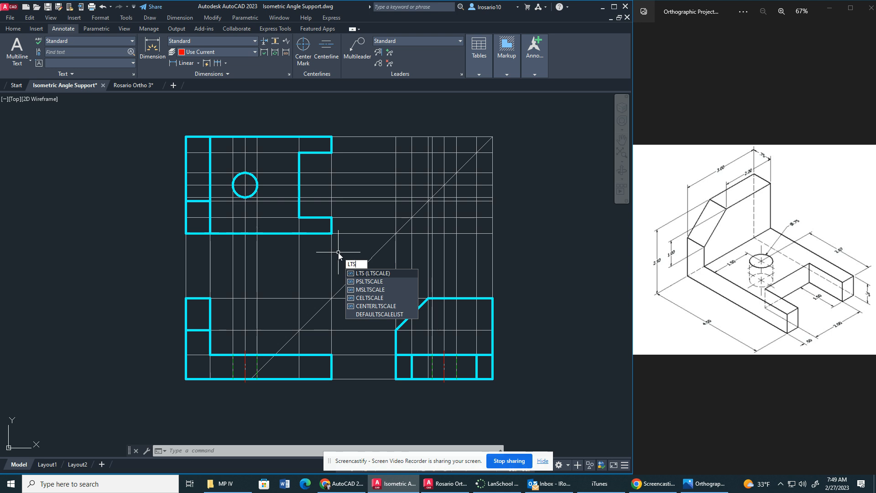
{"action": "key", "text": "Return"}
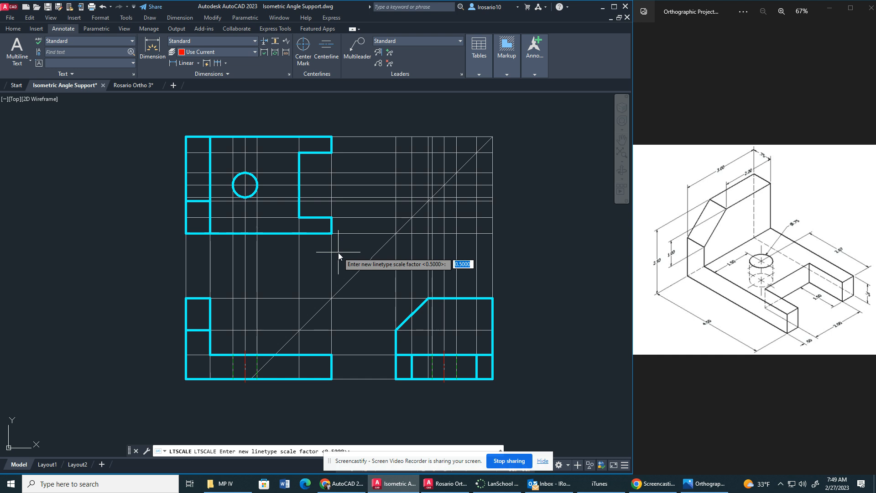
{"action": "type", "text": ".25"}
{"action": "key", "text": "Return"}
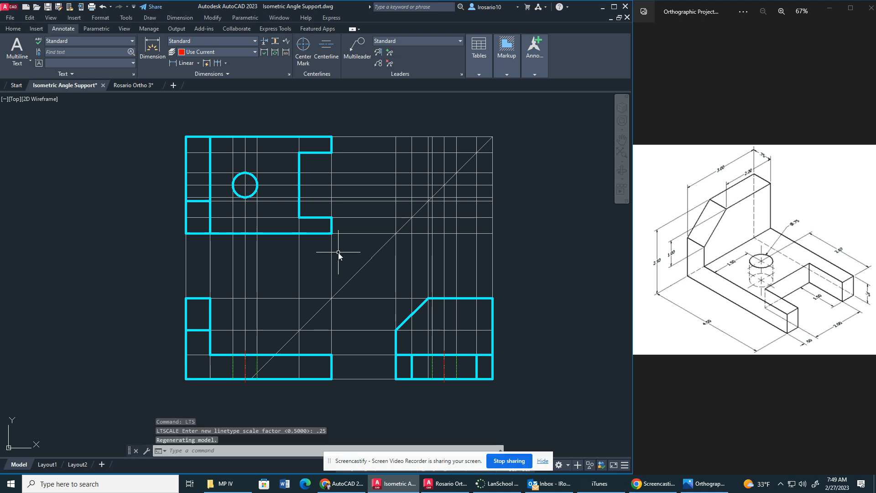
{"action": "key", "text": "ctrl+z"}
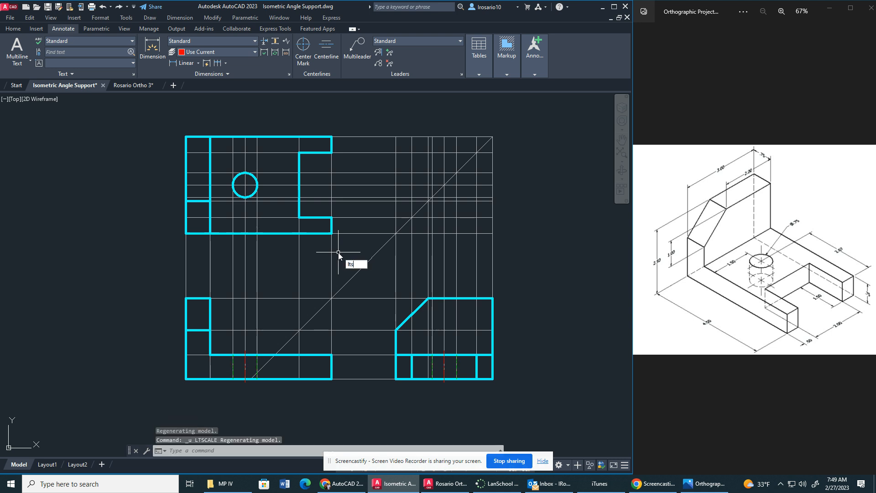
Set the drawing's linetype scale factor to 1.
{"action": "key", "text": "Return"}
{"action": "type", "text": "1"}
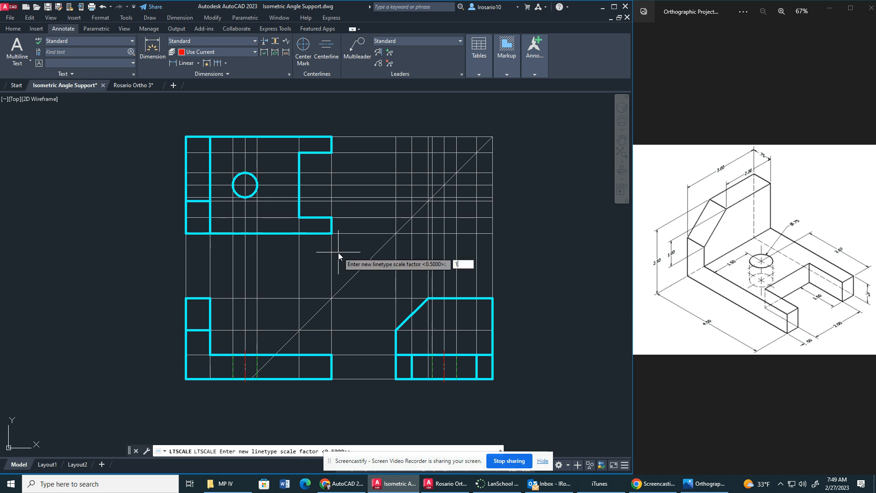
{"action": "key", "text": "Return"}
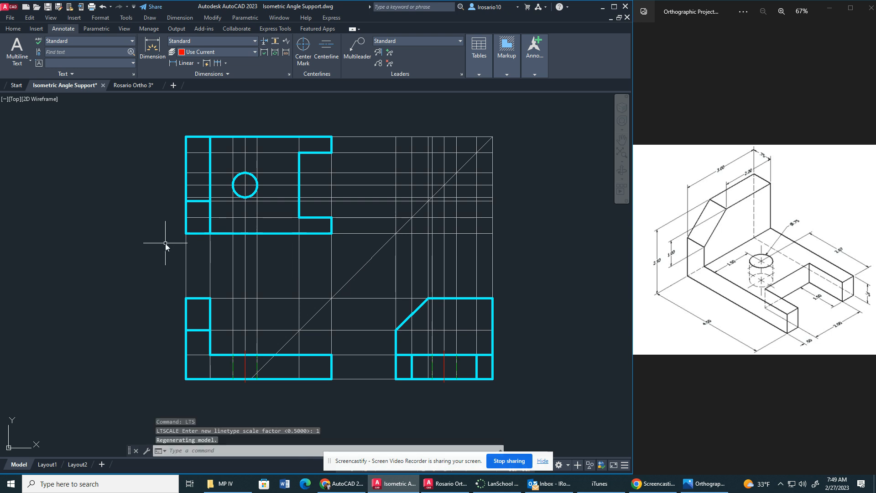
Set the linetype scale factor to .5 with LTSCALE.
{"action": "type", "text": "lts"}
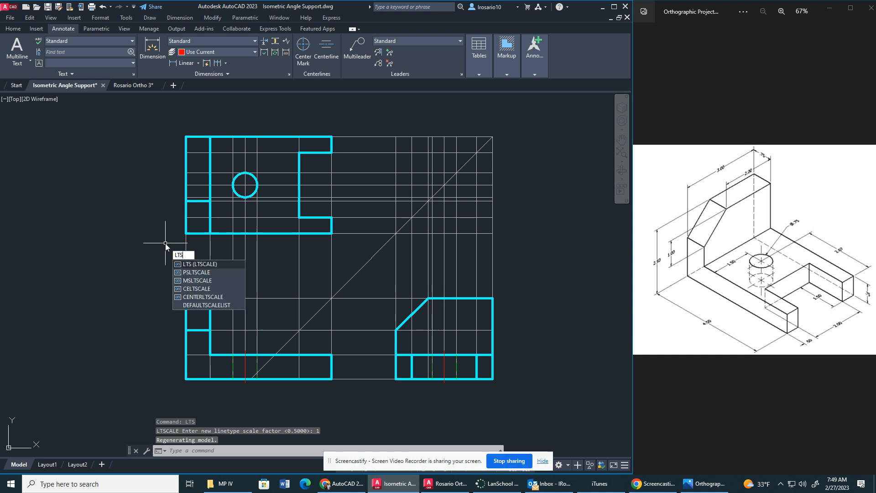
{"action": "key", "text": "Return"}
{"action": "type", "text": ".5"}
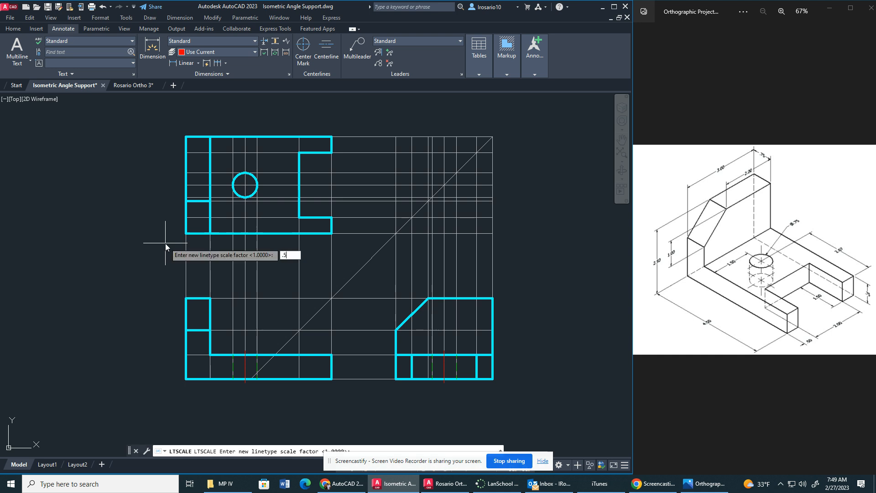
{"action": "key", "text": "Return"}
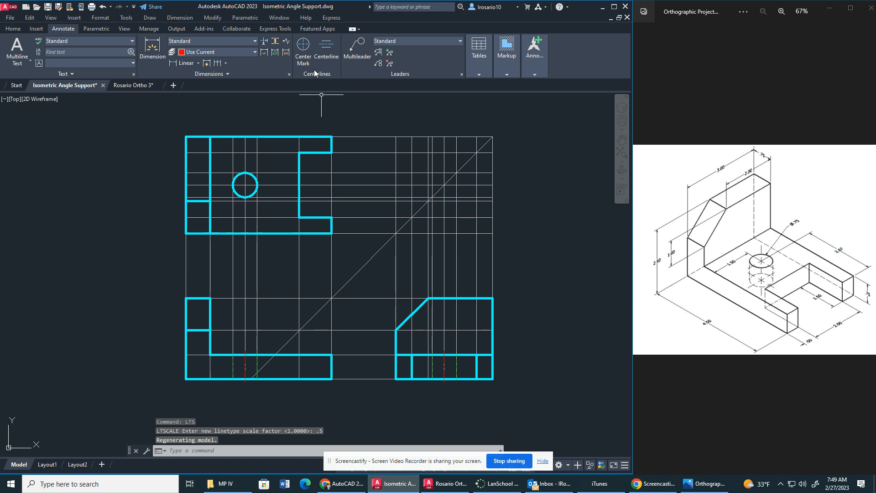
Add a center mark to the hole's circle in the top view.
{"action": "left_click", "coordinate": [305, 46]}
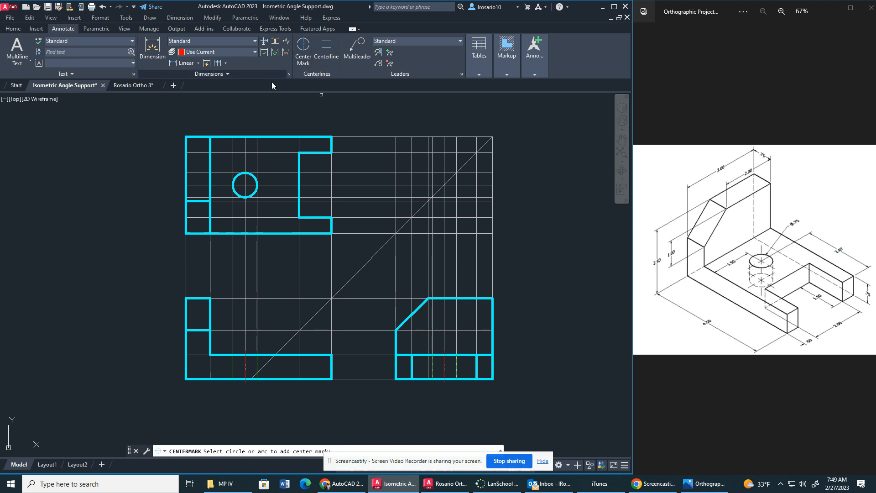
{"action": "left_click", "coordinate": [256, 179]}
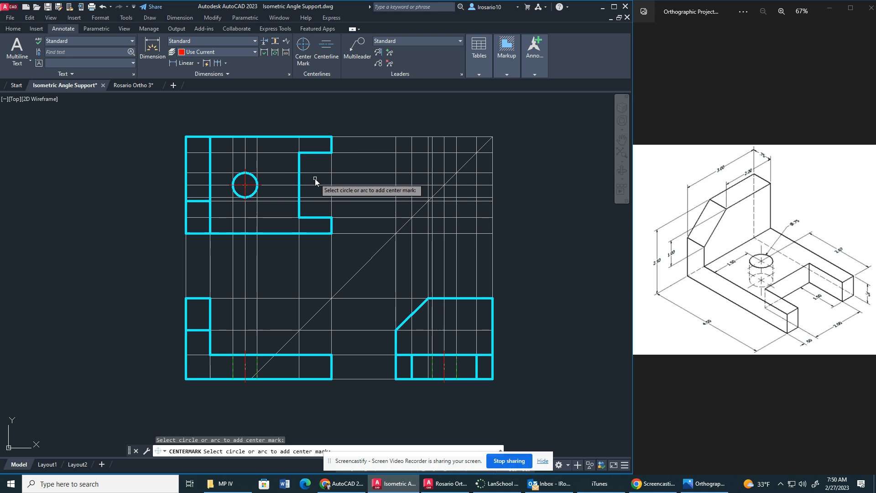
{"action": "key", "text": "Escape"}
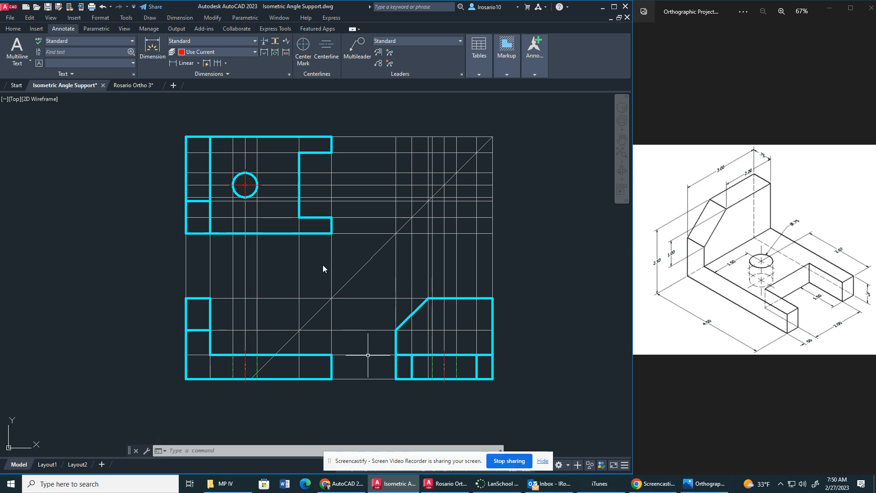
Make the Dimension layer current.
{"action": "left_click", "coordinate": [15, 30]}
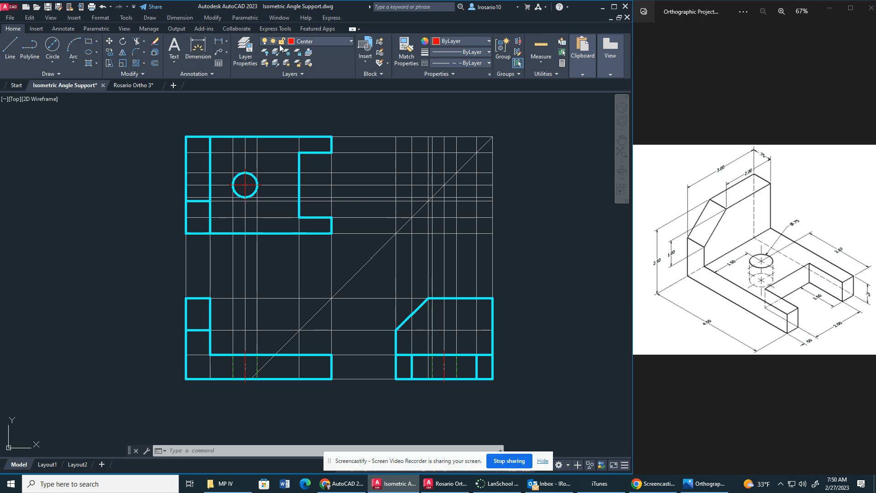
{"action": "left_click", "coordinate": [319, 43]}
{"action": "left_click", "coordinate": [330, 96]}
{"action": "left_click", "coordinate": [226, 41]}
{"action": "left_click", "coordinate": [229, 52]}
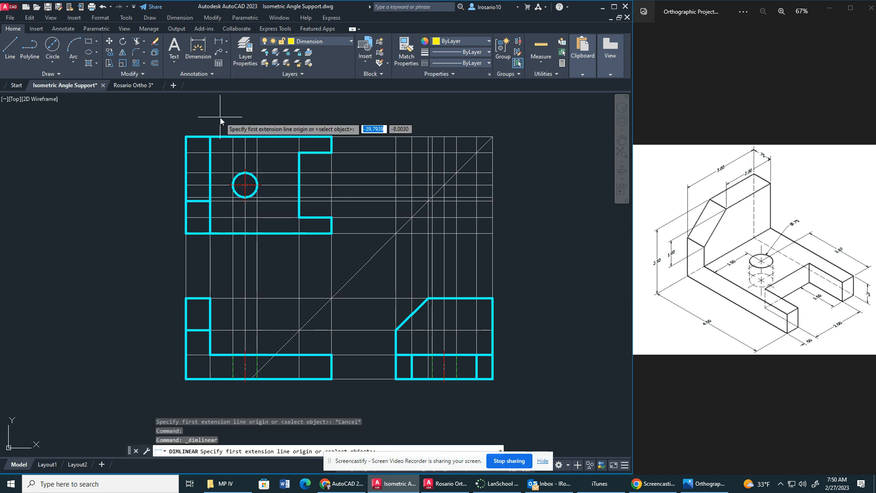
{"action": "key", "text": "Escape"}
{"action": "key", "text": "Escape"}
Add a linear dimension for the part's overall length above the top view.
{"action": "left_click", "coordinate": [227, 41]}
{"action": "left_click", "coordinate": [230, 55]}
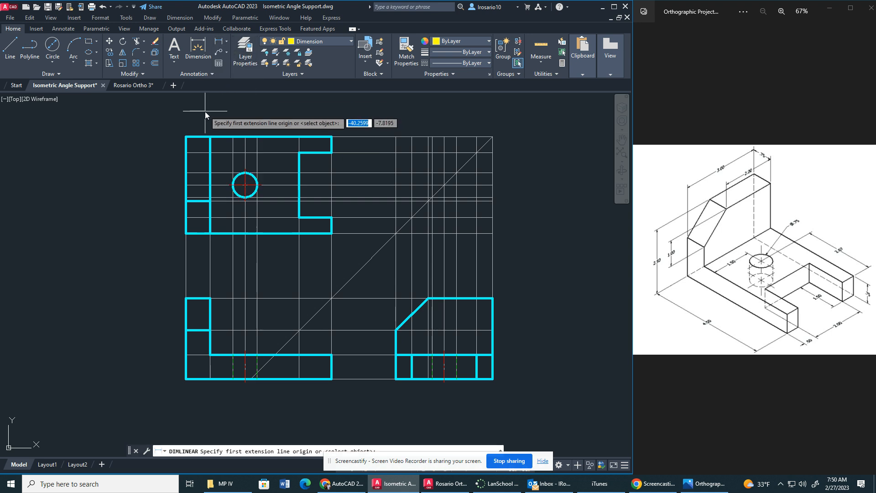
{"action": "left_click", "coordinate": [186, 137]}
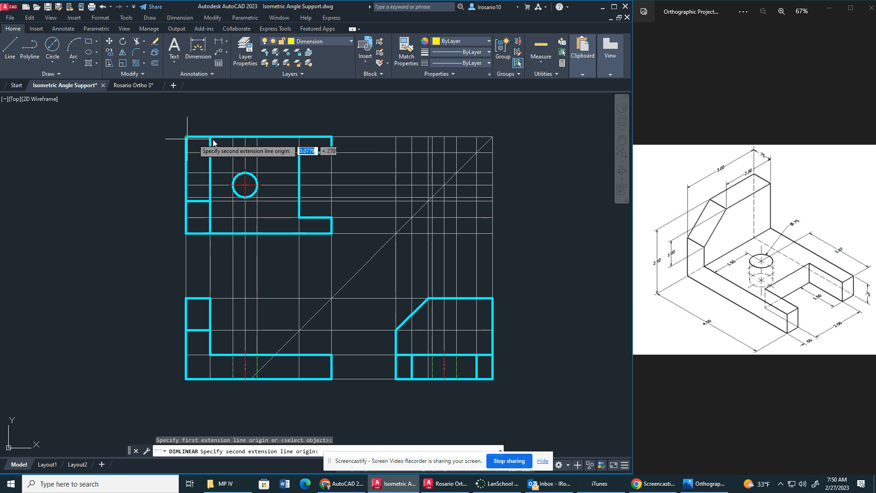
{"action": "left_click", "coordinate": [330, 137]}
{"action": "left_click", "coordinate": [301, 105]}
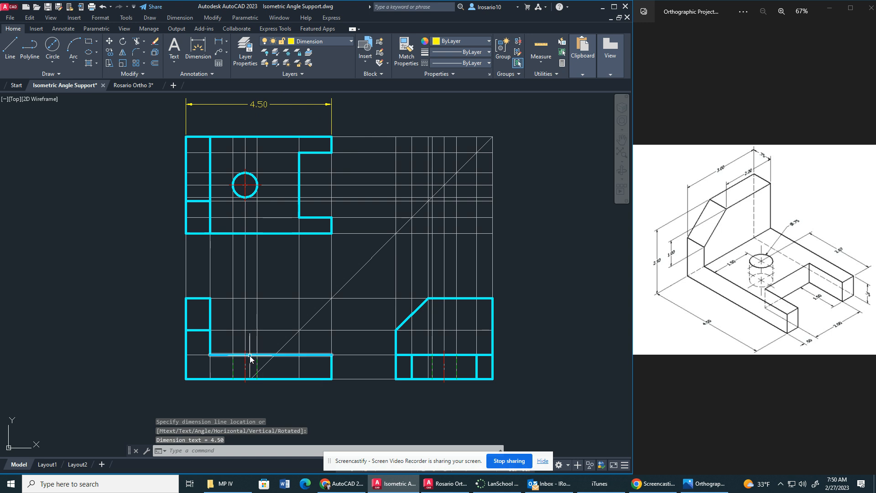
Add a vertical linear dimension for the part's overall depth on the left side of the top view.
{"action": "key", "text": "Return"}
{"action": "left_click", "coordinate": [186, 136]}
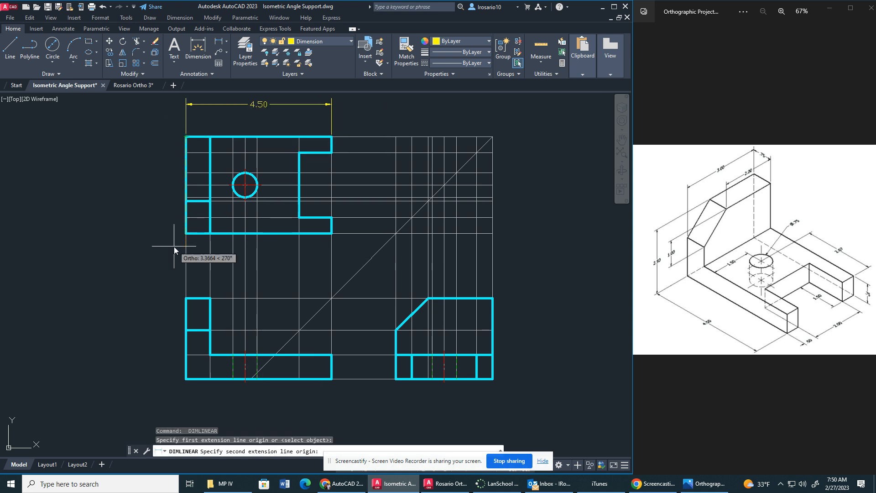
{"action": "left_click", "coordinate": [186, 234]}
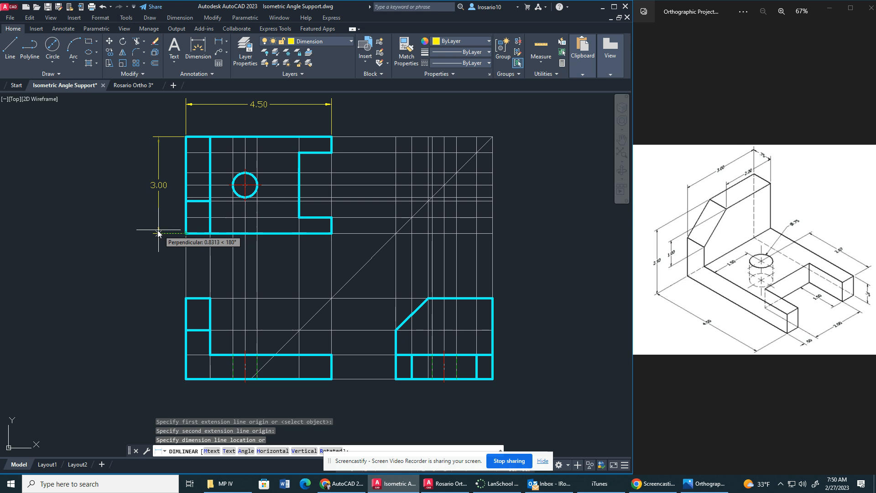
{"action": "left_click", "coordinate": [139, 229]}
Add a linear dimension for the overall height on the left side of the front view, in line with the depth dimension.
{"action": "mouse_move", "coordinate": [156, 206]}
{"action": "middle_mouse_down"}
{"action": "mouse_move", "coordinate": [157, 239]}
{"action": "mouse_move", "coordinate": [157, 217]}
{"action": "middle_mouse_up"}
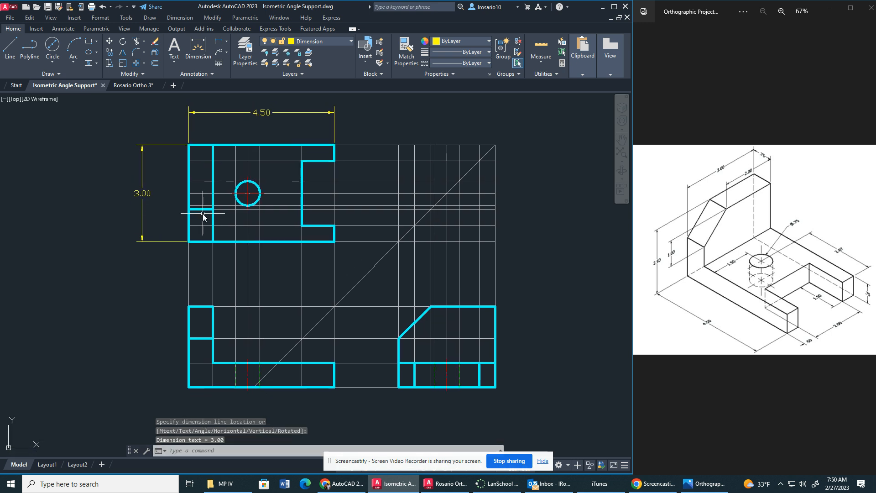
{"action": "key", "text": "Return"}
{"action": "left_click", "coordinate": [189, 306]}
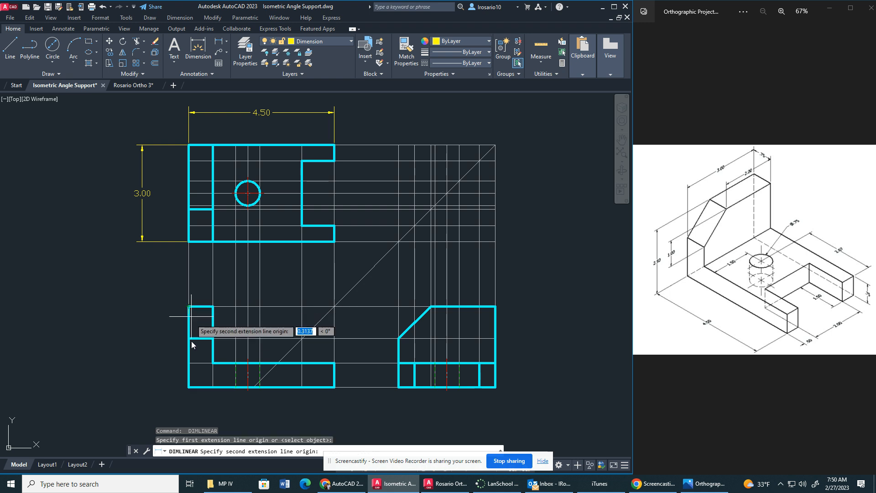
{"action": "left_click", "coordinate": [189, 387]}
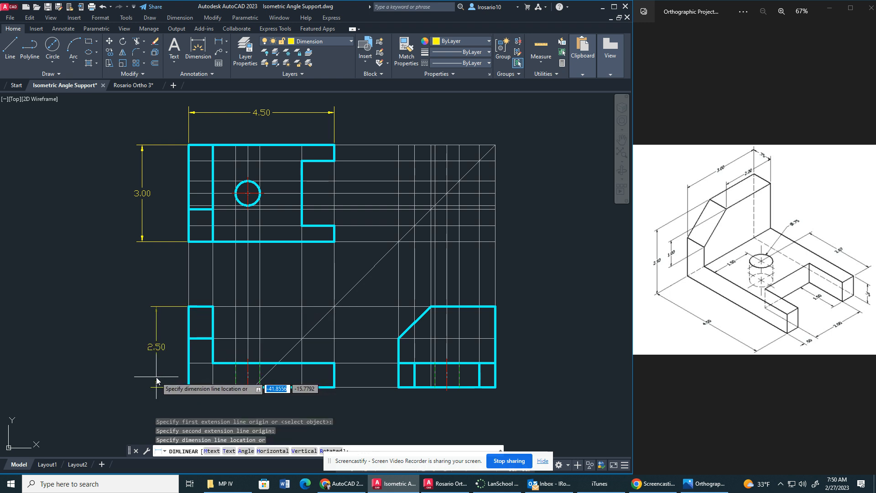
{"action": "left_click", "coordinate": [143, 381]}
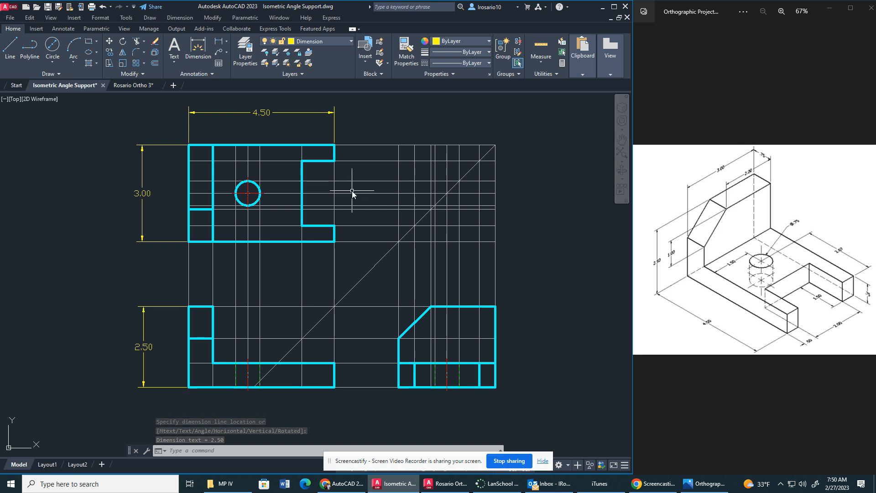
Move the overall length dimension farther above the top view to leave room for a row of dimensions beneath it.
{"action": "middle_click_drag", "start_coordinate": [238, 130], "coordinate": [241, 145]}
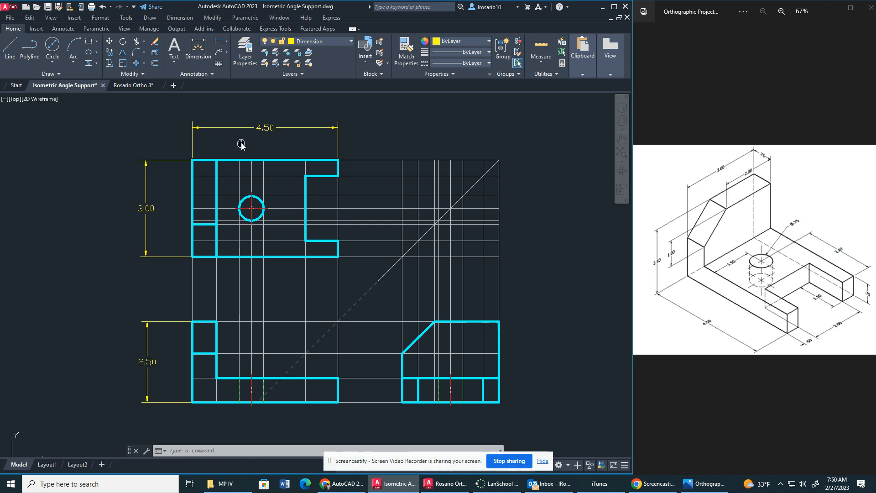
{"action": "left_click", "coordinate": [264, 128]}
{"action": "left_click", "coordinate": [264, 128]}
{"action": "left_click_drag", "start_coordinate": [264, 125], "coordinate": [266, 115]}
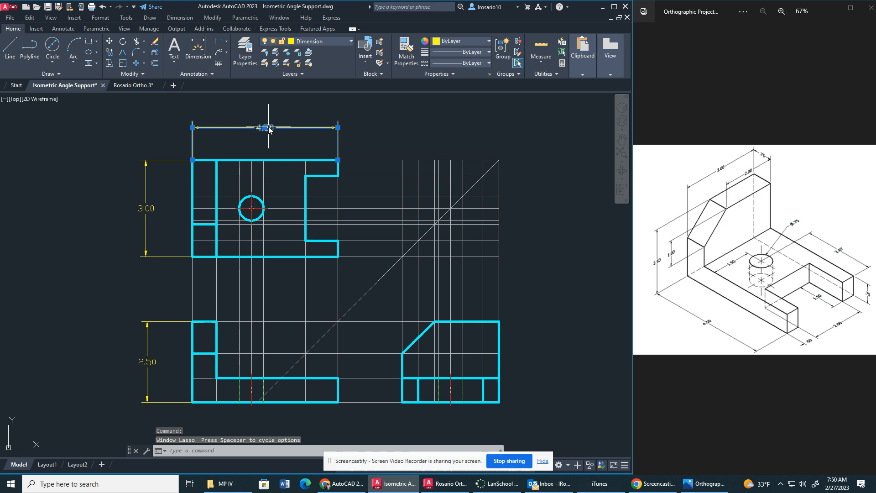
{"action": "left_click", "coordinate": [267, 128]}
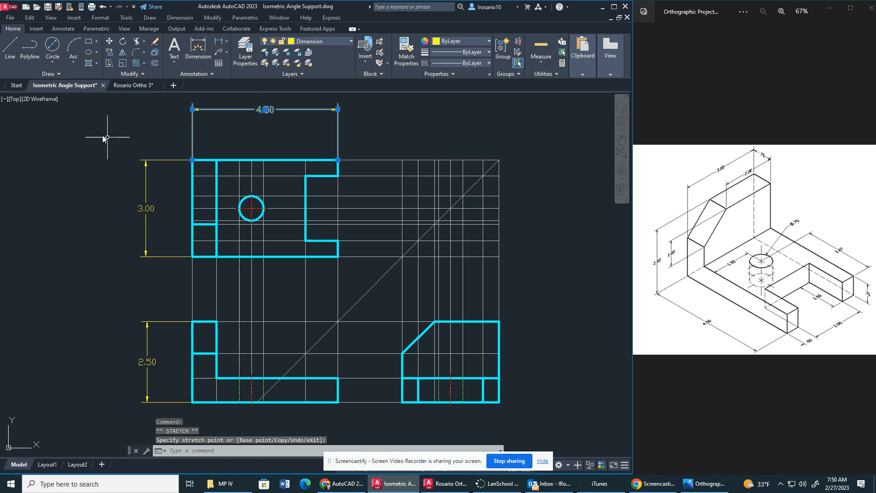
Add a linear dimension for the upright leg's thickness above the top view, beneath the overall length dimension.
{"action": "left_click", "coordinate": [218, 43]}
{"action": "left_click", "coordinate": [192, 160]}
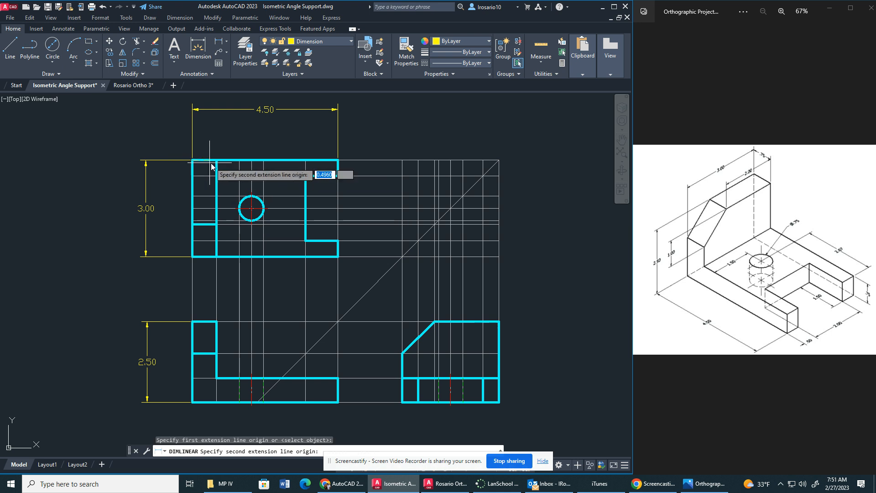
{"action": "left_click", "coordinate": [216, 161]}
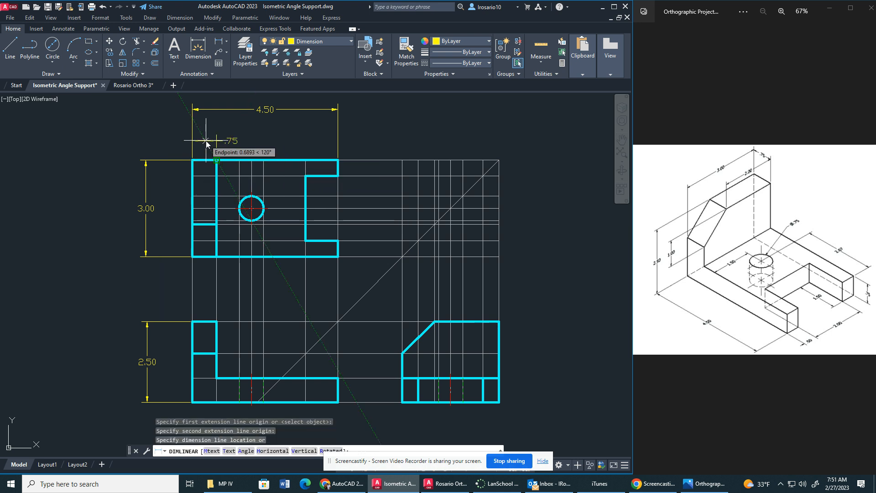
{"action": "left_click", "coordinate": [207, 142]}
Move the leg thickness dimension's text between its extension lines.
{"action": "left_click", "coordinate": [234, 142]}
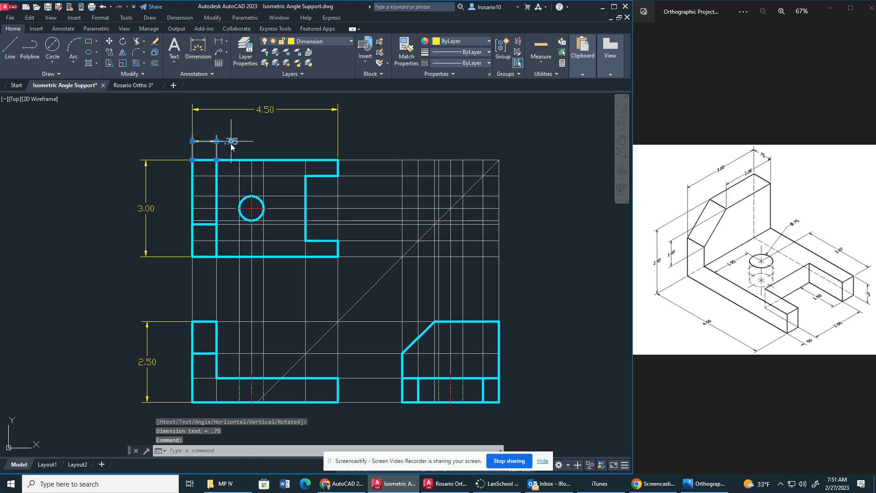
{"action": "left_click", "coordinate": [231, 142]}
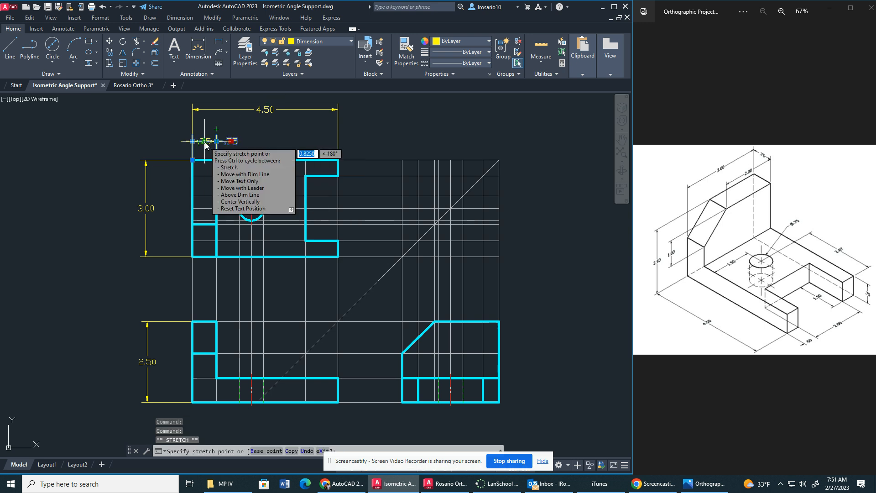
{"action": "left_click", "coordinate": [205, 146]}
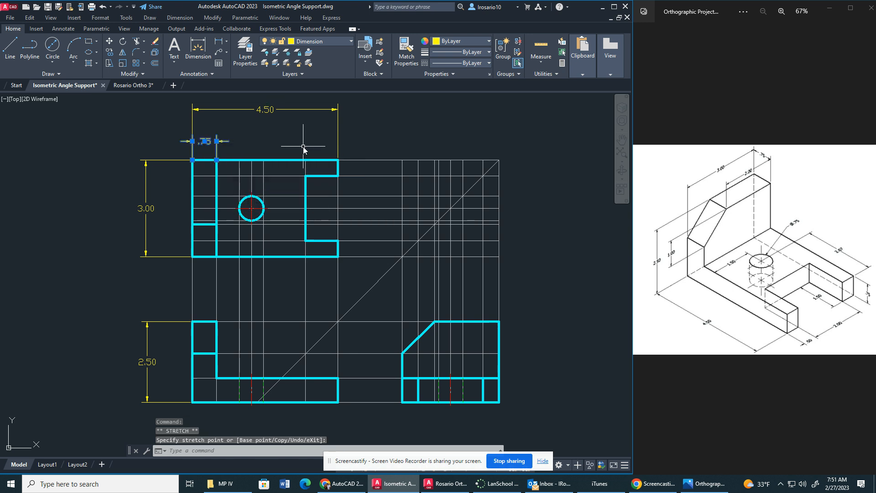
{"action": "key", "text": "Escape"}
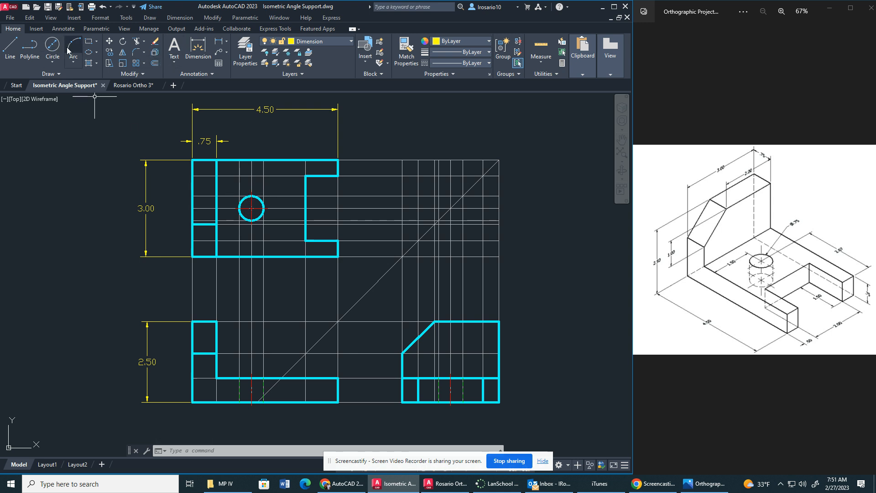
Add a horizontal linear dimension from the top view's right end to the hole's center, level with the leg thickness dimension.
{"action": "left_click", "coordinate": [219, 41]}
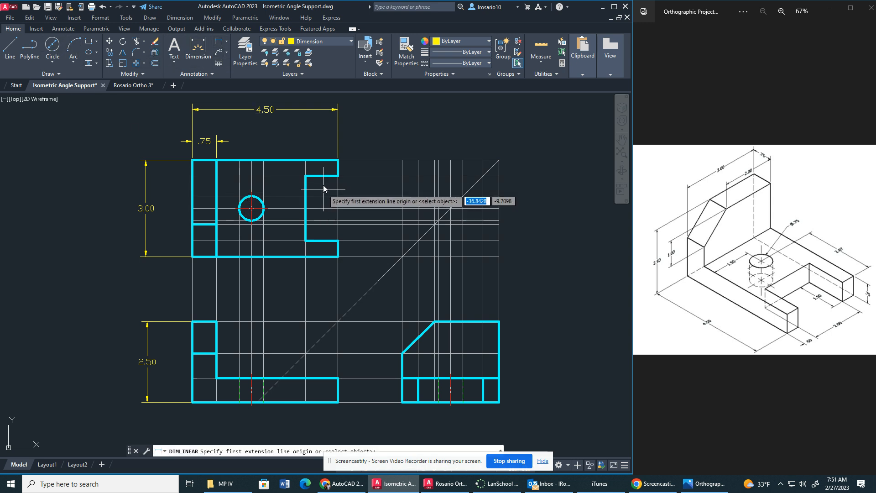
{"action": "left_click", "coordinate": [337, 169]}
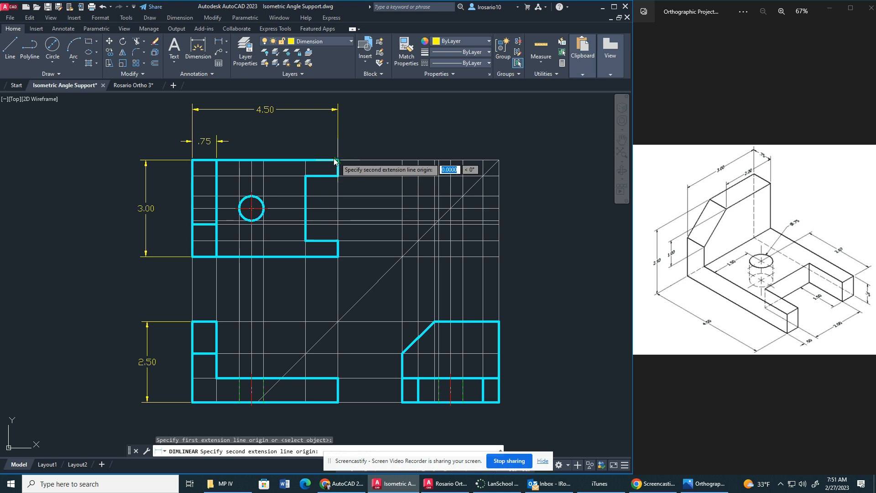
{"action": "left_click", "coordinate": [252, 194]}
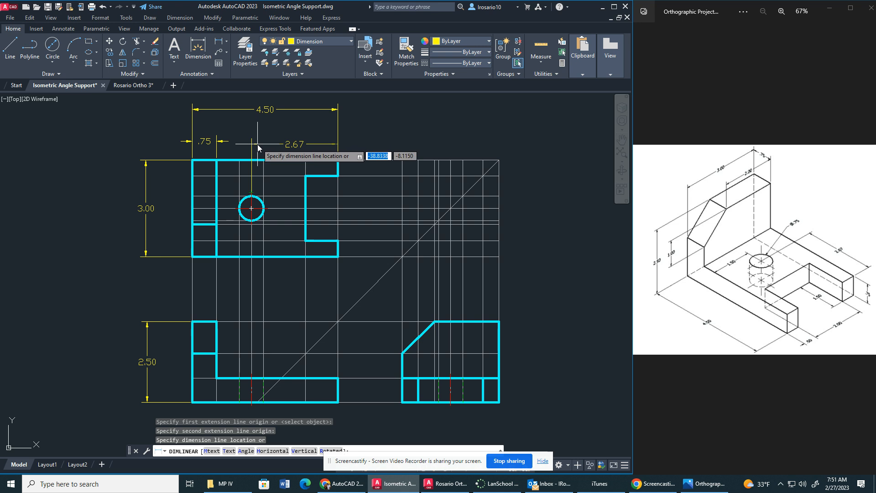
{"action": "left_click", "coordinate": [285, 142]}
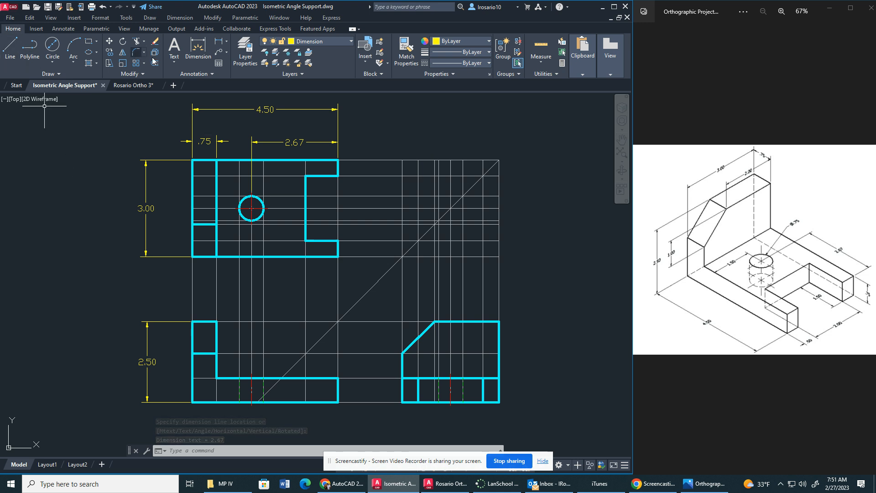
{"action": "left_click", "coordinate": [217, 42]}
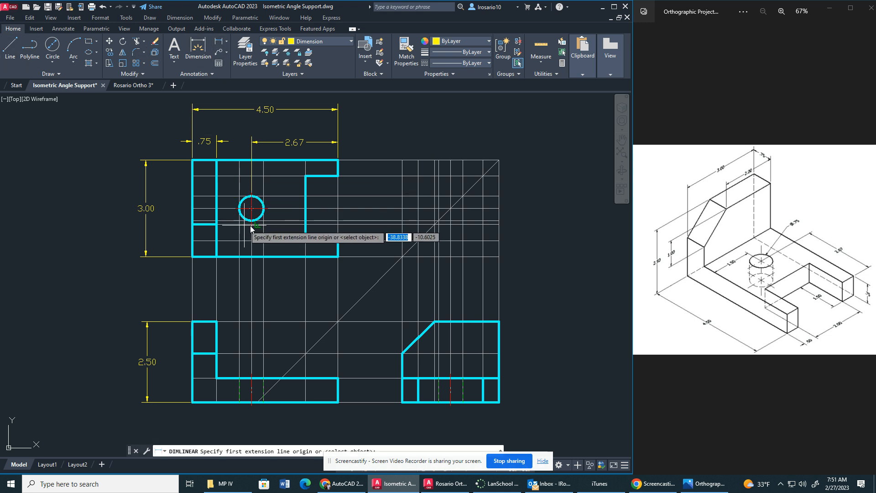
{"action": "left_click", "coordinate": [253, 223]}
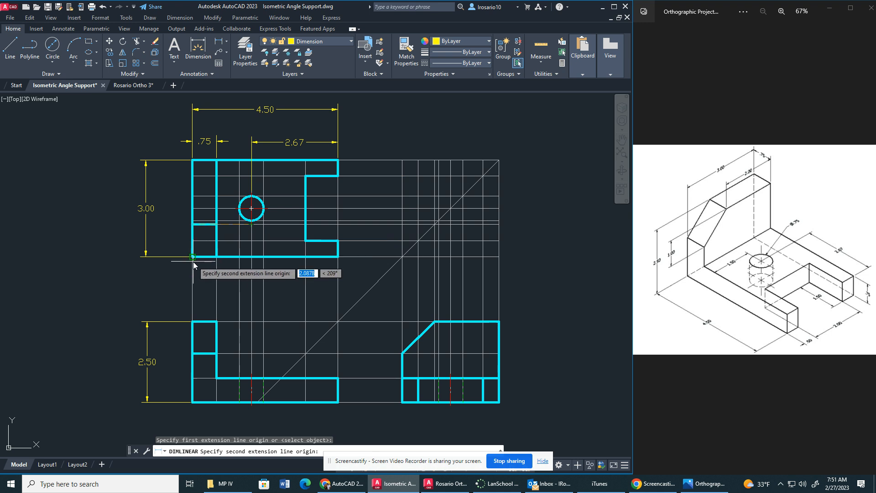
{"action": "left_click", "coordinate": [193, 257]}
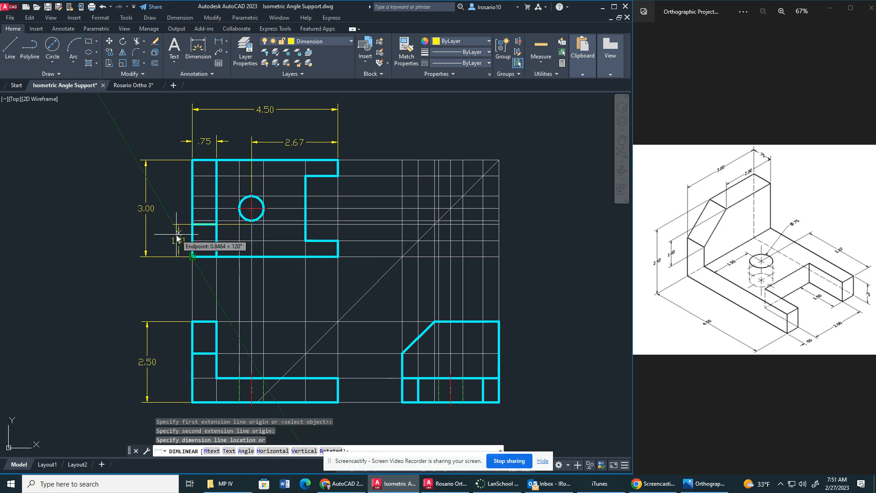
{"action": "key", "text": "Escape"}
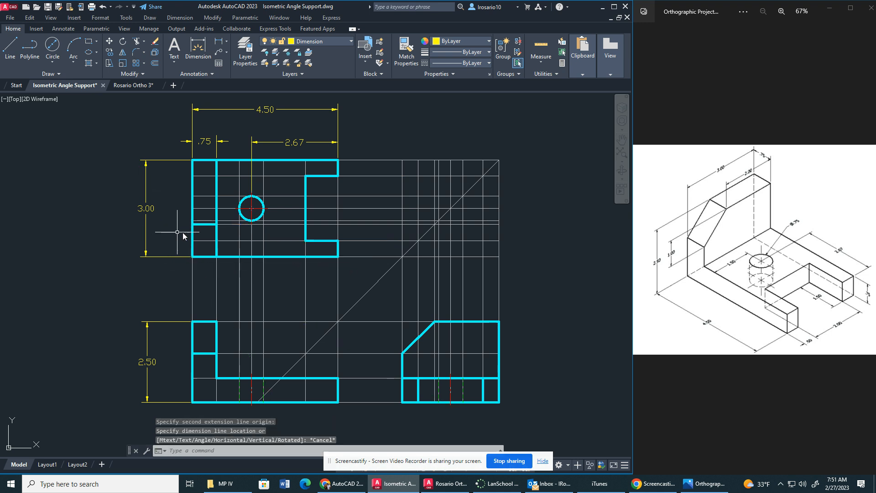
Add a vertical linear dimension from the hole's center to the top view's lower edge, between the view and its overall depth dimension.
{"action": "scroll", "coordinate": [229, 219], "scroll_direction": "up", "scroll_amount": 1}
{"action": "scroll", "coordinate": [265, 161], "scroll_direction": "up", "scroll_amount": 1}
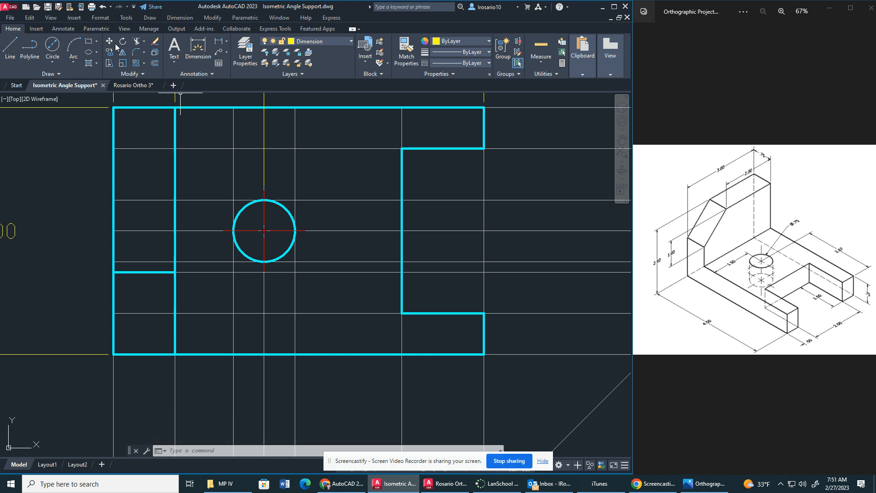
{"action": "left_click", "coordinate": [219, 41]}
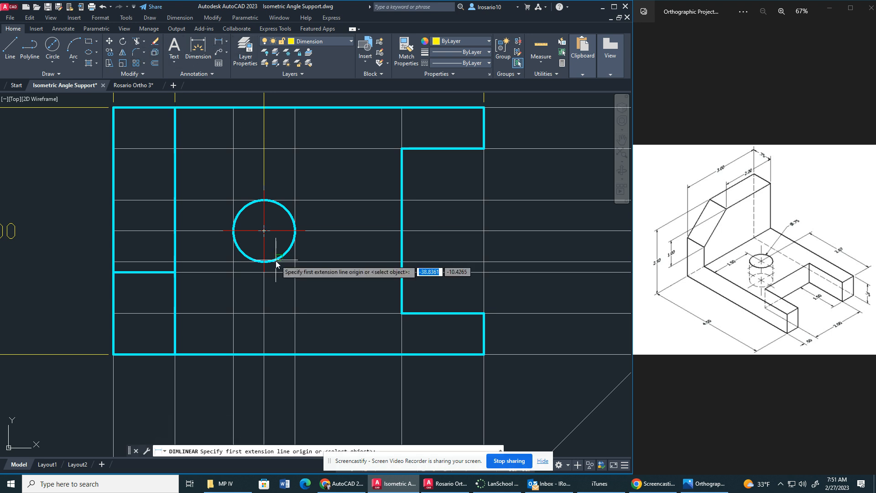
{"action": "left_click", "coordinate": [224, 231]}
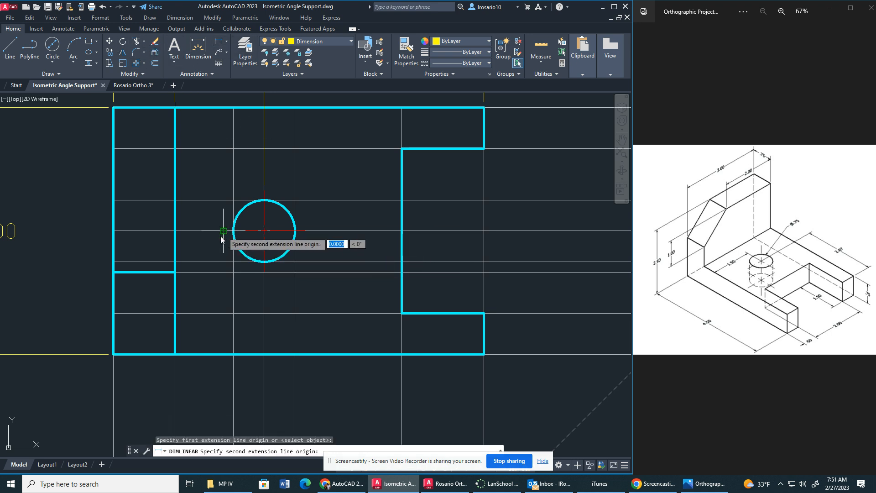
{"action": "left_click", "coordinate": [116, 355]}
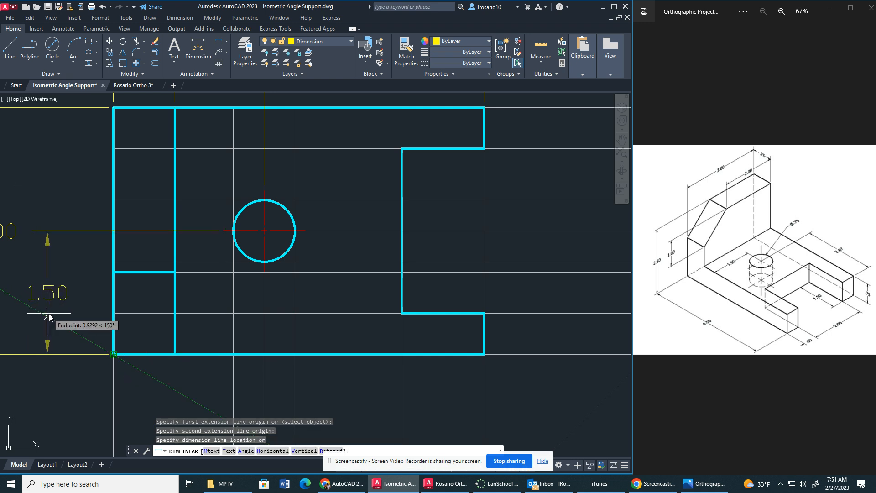
{"action": "left_click", "coordinate": [49, 317]}
{"action": "key", "text": "Escape"}
{"action": "scroll", "coordinate": [91, 292], "scroll_direction": "down", "scroll_amount": 4}
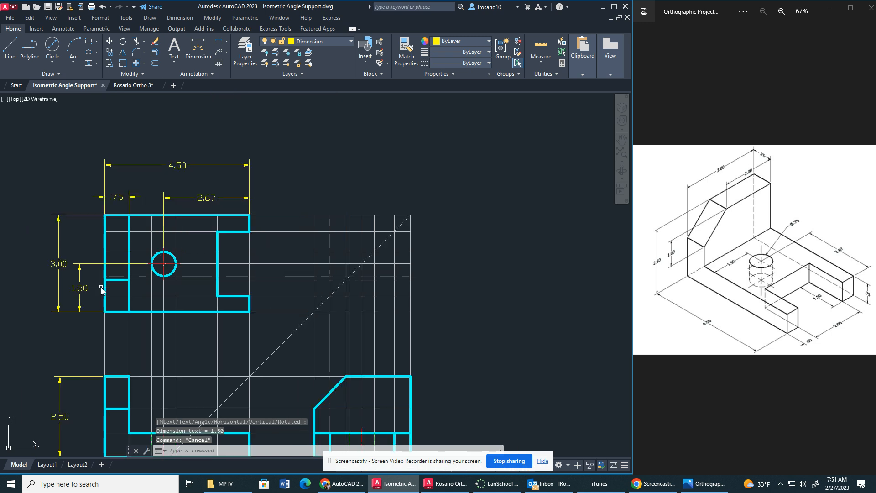
Add a vertical linear dimension for the slot's opening width, just outside the open end of the top view.
{"action": "middle_click_drag", "start_coordinate": [106, 259], "coordinate": [159, 275]}
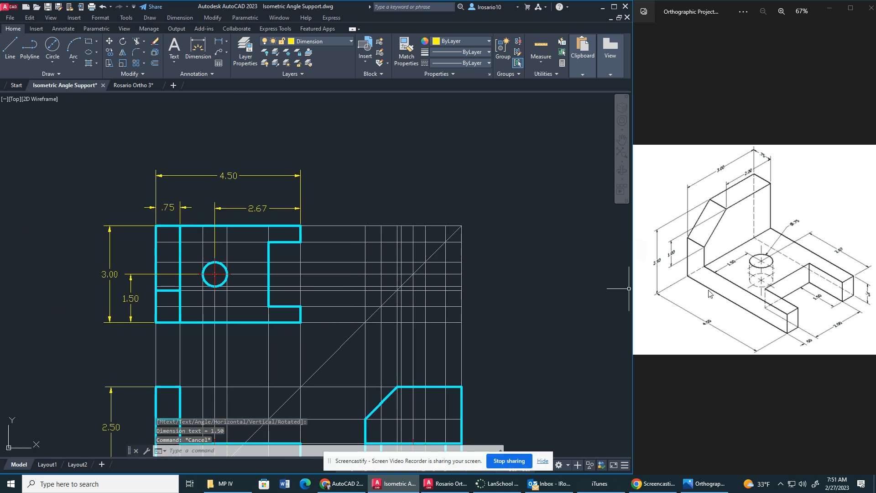
{"action": "mouse_move", "coordinate": [321, 335]}
{"action": "middle_mouse_down"}
{"action": "mouse_move", "coordinate": [322, 275]}
{"action": "mouse_move", "coordinate": [328, 299]}
{"action": "middle_mouse_up"}
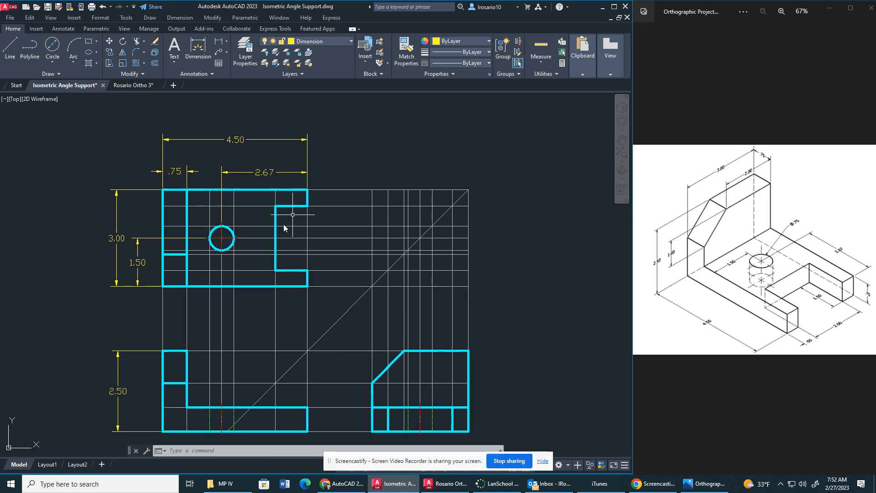
{"action": "left_click", "coordinate": [217, 43]}
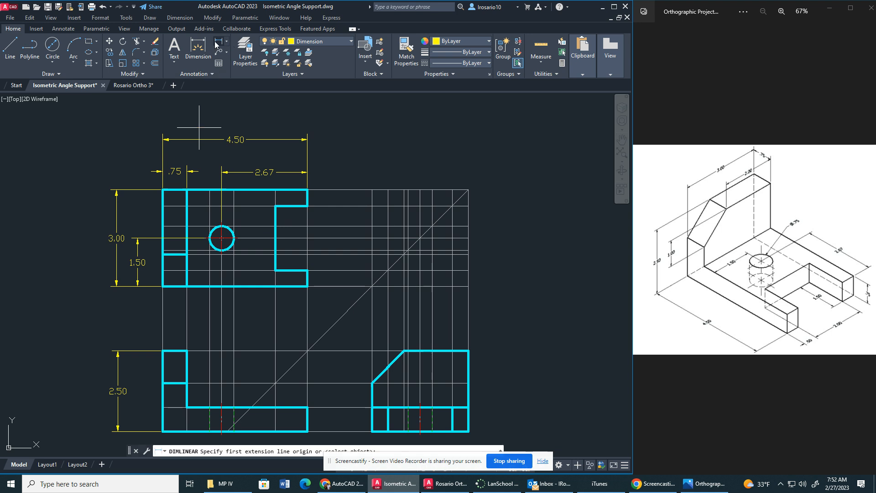
{"action": "left_click", "coordinate": [308, 206]}
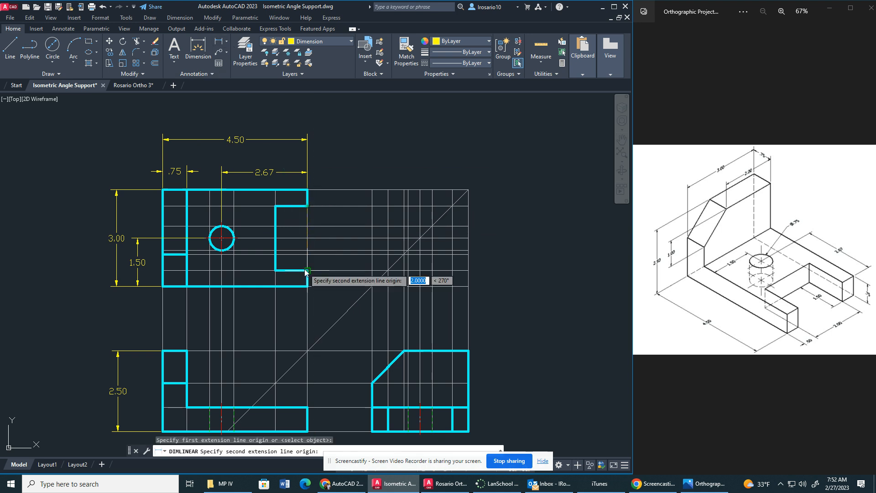
{"action": "left_click", "coordinate": [305, 272]}
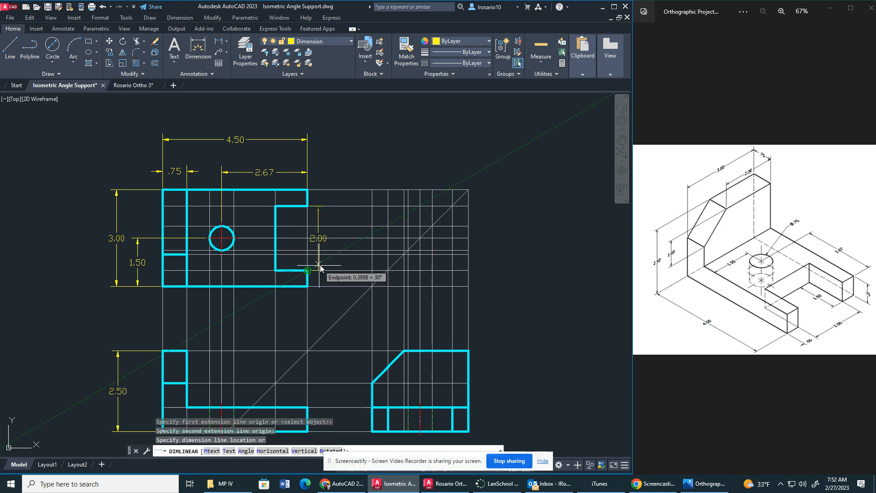
{"action": "left_click", "coordinate": [320, 267]}
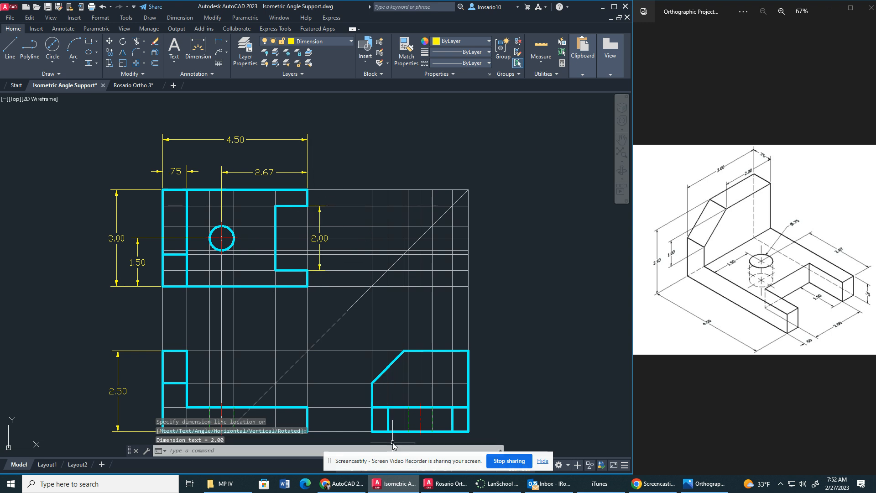
Add a vertical linear dimension for the upper prong's width in the top view, in line with the slot width dimension.
{"action": "left_click", "coordinate": [217, 43]}
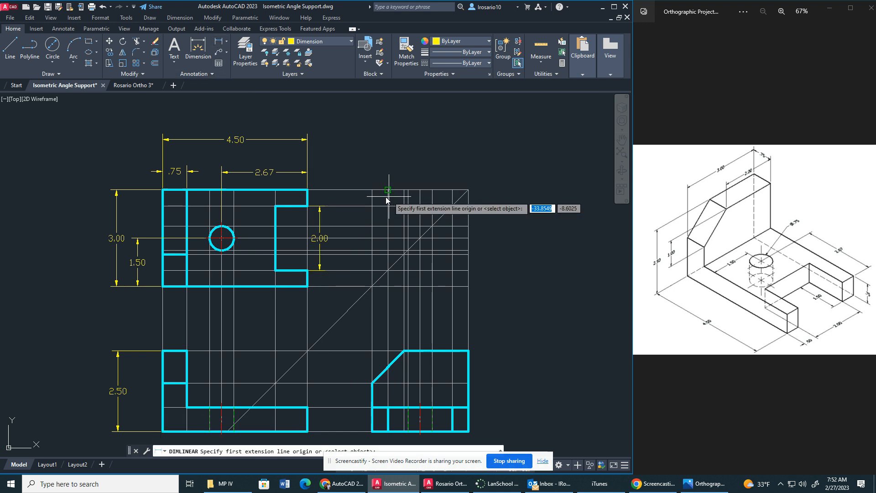
{"action": "left_click", "coordinate": [308, 191]}
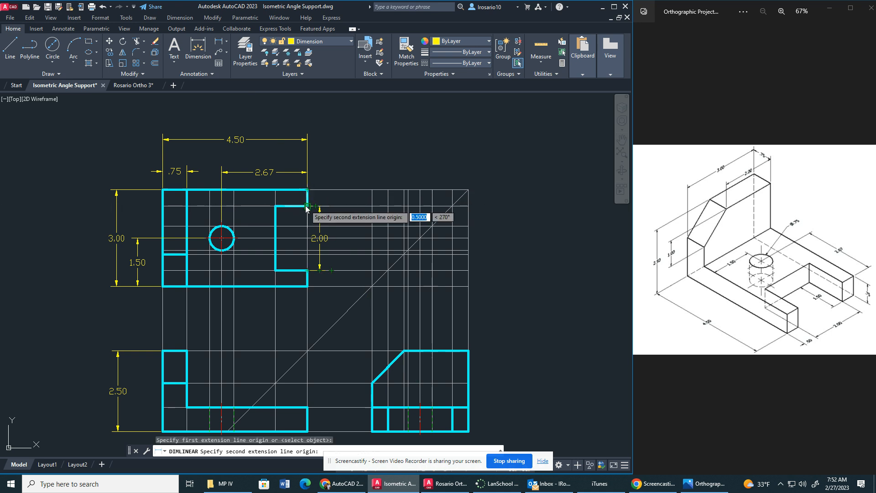
{"action": "left_click", "coordinate": [308, 205]}
{"action": "left_click", "coordinate": [320, 197]}
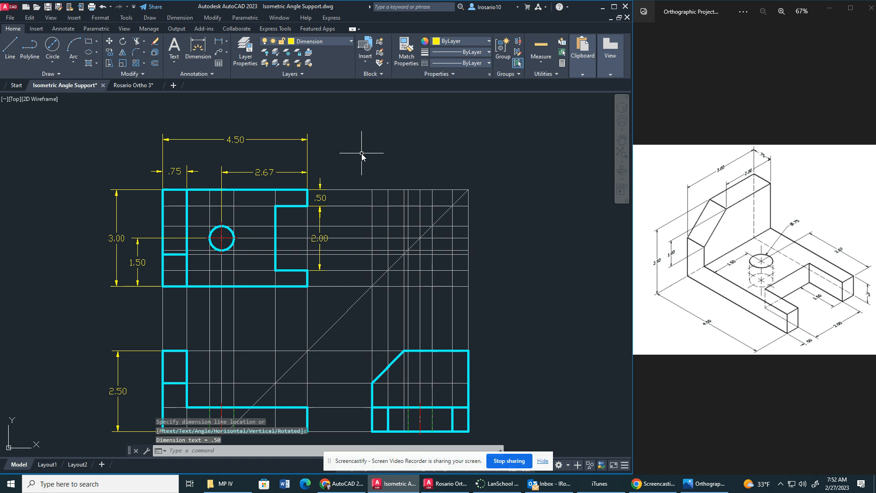
Move the overall depth dimension farther away from the top view to make room for another dimension.
{"action": "mouse_move", "coordinate": [421, 322]}
{"action": "middle_mouse_down"}
{"action": "mouse_move", "coordinate": [434, 280]}
{"action": "mouse_move", "coordinate": [423, 294]}
{"action": "middle_mouse_up"}
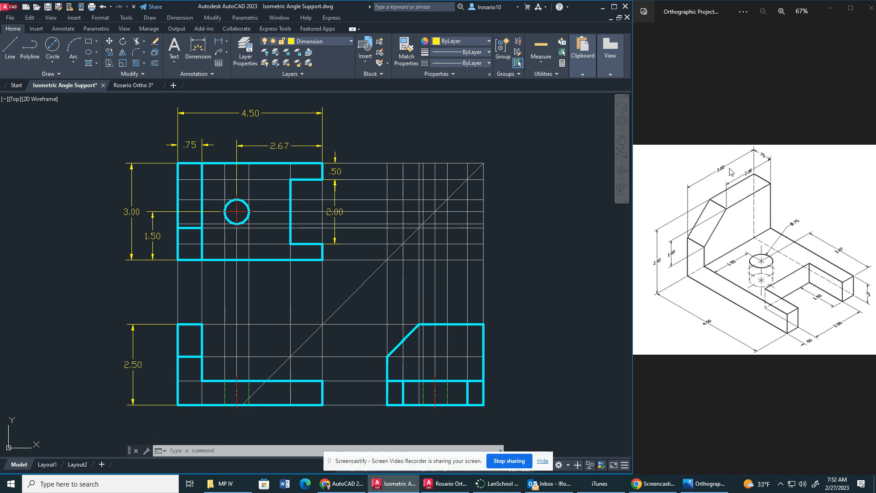
{"action": "left_click", "coordinate": [132, 212]}
{"action": "left_click", "coordinate": [132, 213]}
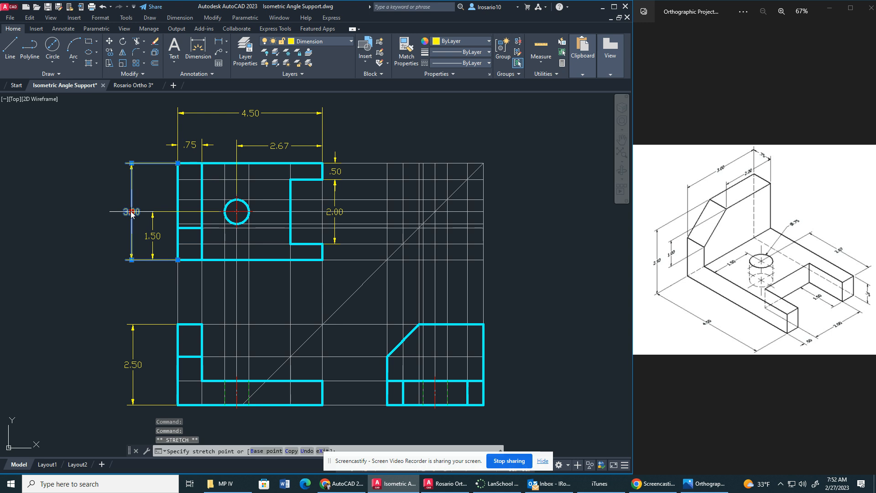
Add a vertical linear dimension from the top view's upper-left corner to the chamfer edge, inside the overall depth dimension.
{"action": "left_click", "coordinate": [198, 49]}
{"action": "left_click", "coordinate": [177, 163]}
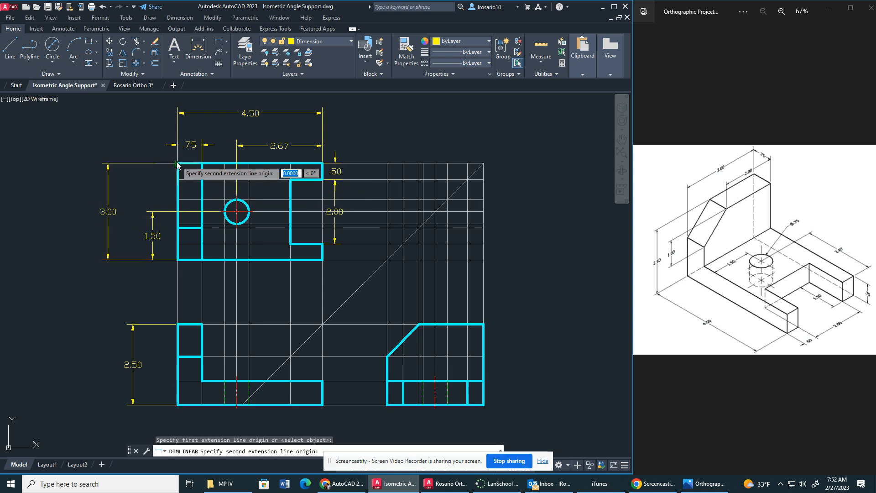
{"action": "left_click", "coordinate": [178, 225]}
{"action": "left_click", "coordinate": [132, 226]}
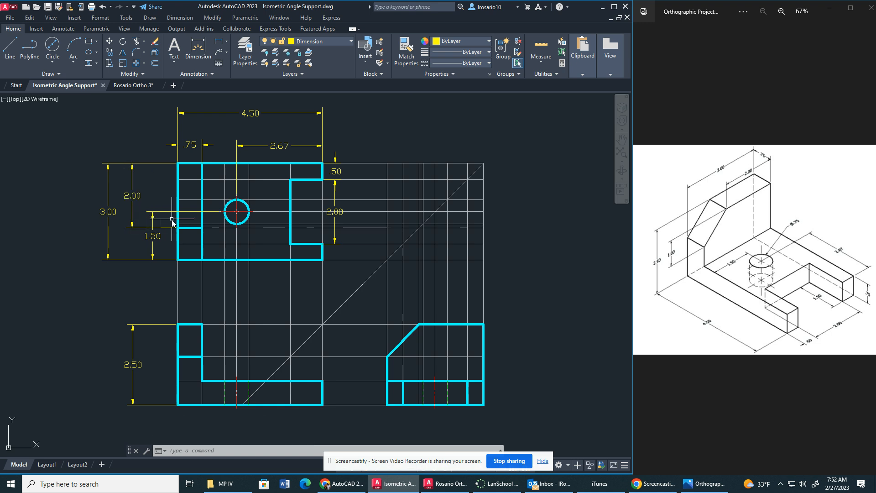
Delete the chamfer edge location dimension beside the top view.
{"action": "left_click", "coordinate": [133, 196]}
{"action": "mouse_move", "coordinate": [133, 196]}
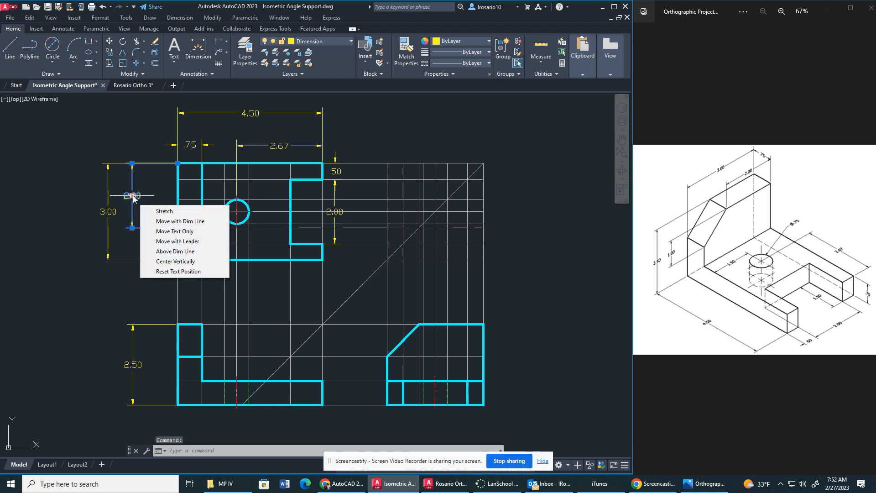
{"action": "key", "text": "Delete"}
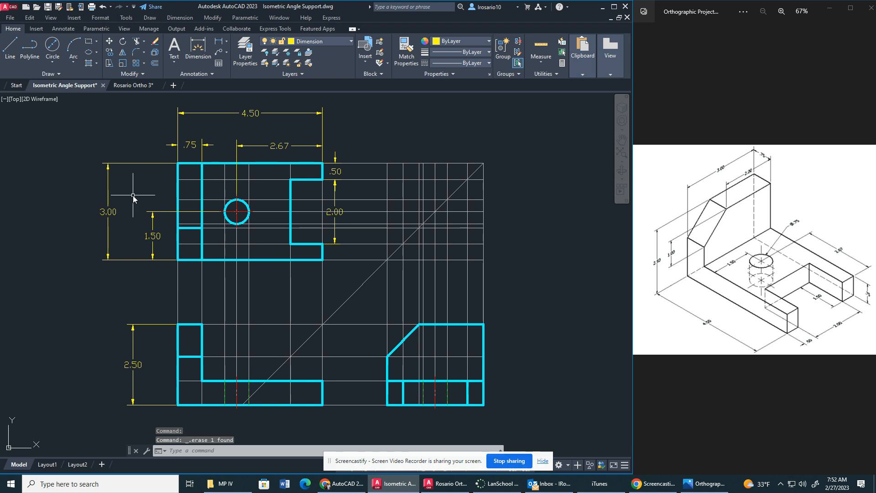
{"action": "left_click", "coordinate": [10, 45]}
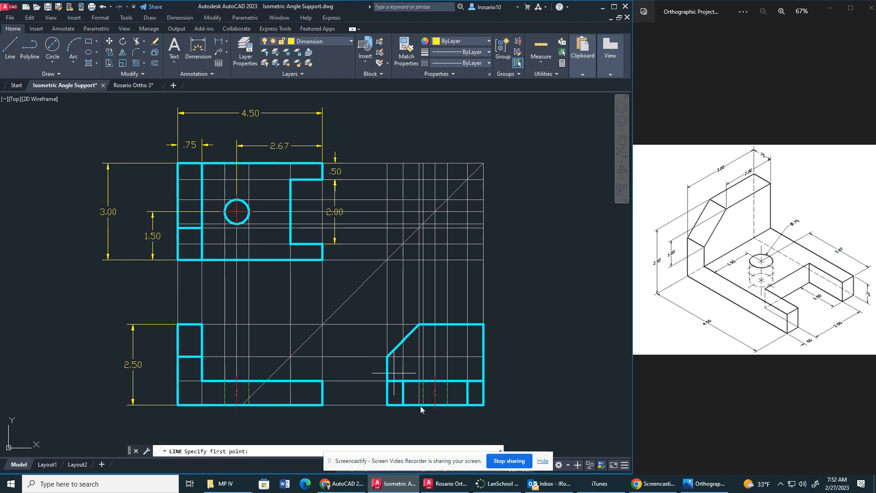
{"action": "left_click", "coordinate": [419, 324]}
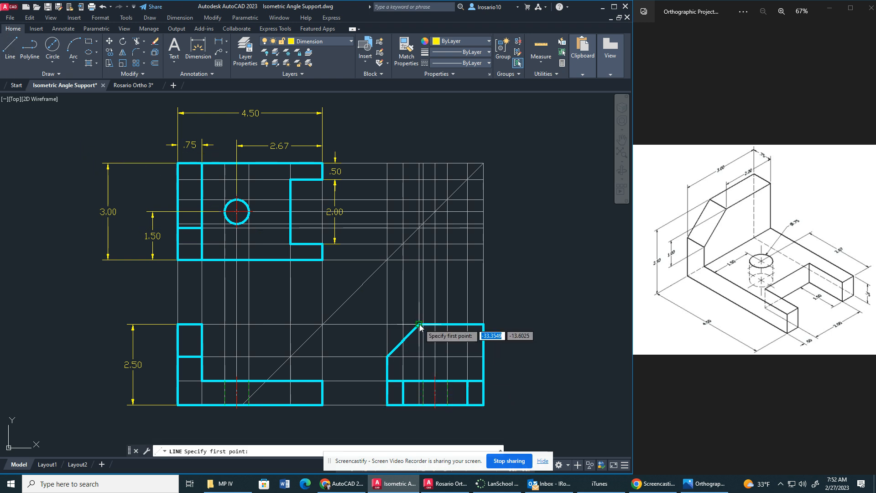
{"action": "left_click", "coordinate": [468, 325]}
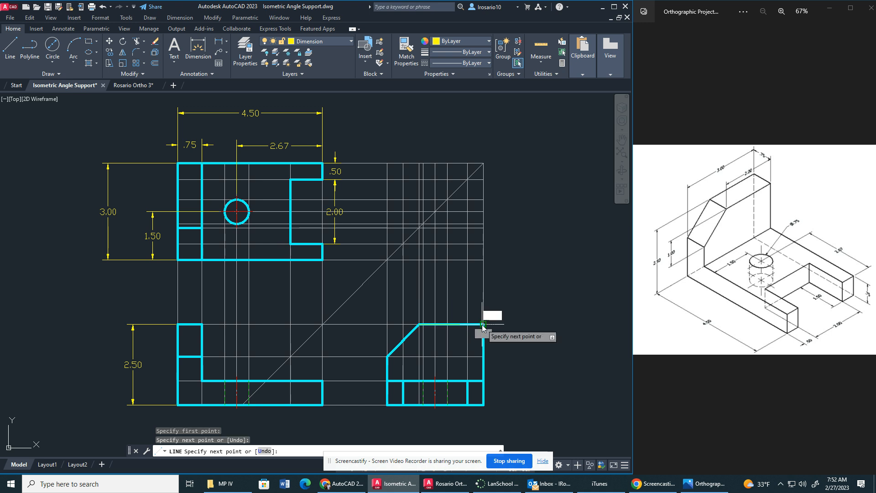
{"action": "key", "text": "Escape"}
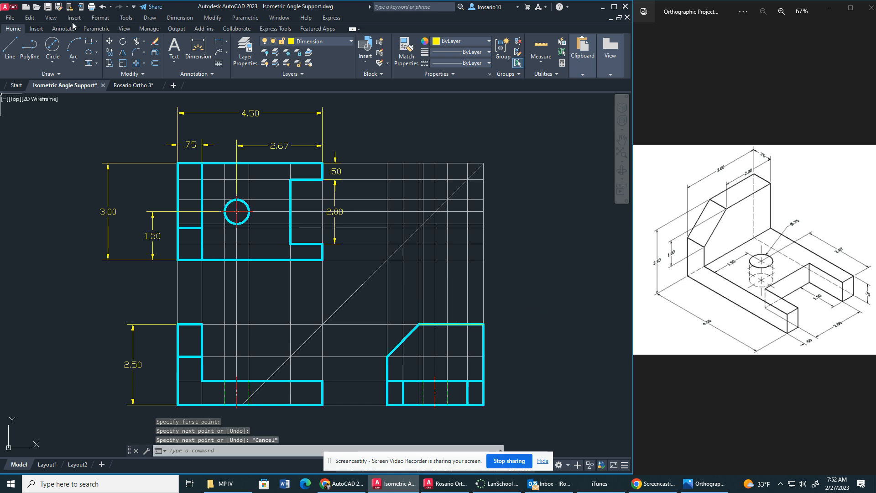
Add a horizontal linear dimension above the side view, from its upper-right corner to the upper end of the chamfer.
{"action": "left_click", "coordinate": [226, 44]}
{"action": "left_click", "coordinate": [218, 44]}
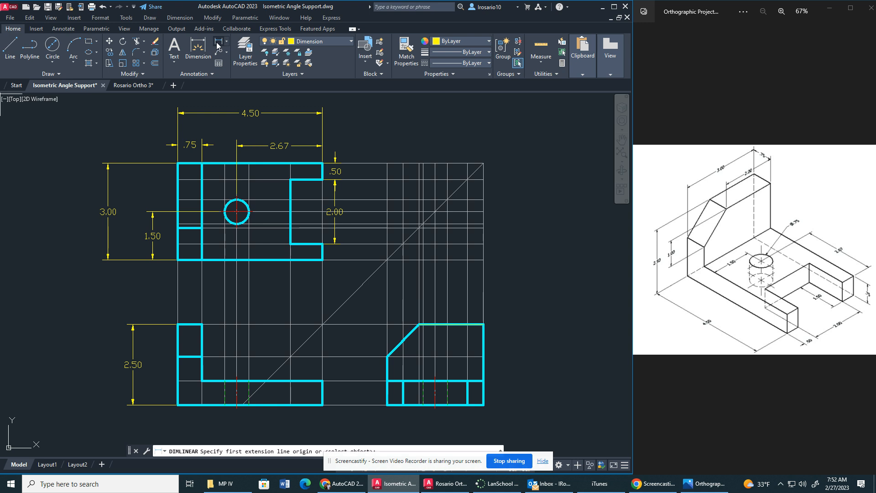
{"action": "left_click", "coordinate": [483, 325]}
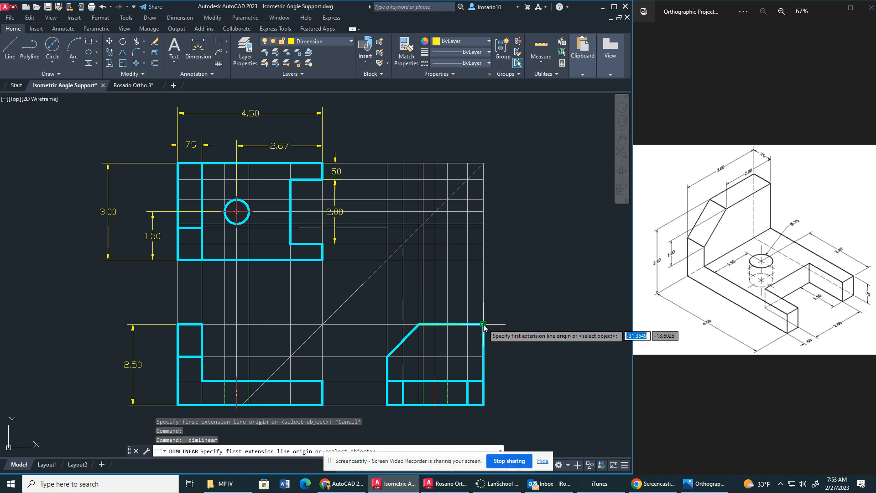
{"action": "left_click", "coordinate": [418, 324]}
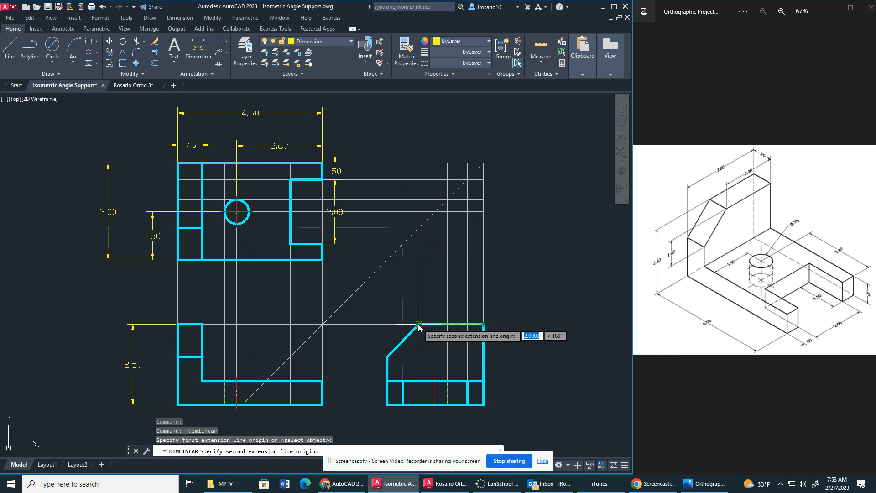
{"action": "left_click", "coordinate": [422, 304]}
{"action": "key", "text": "Escape"}
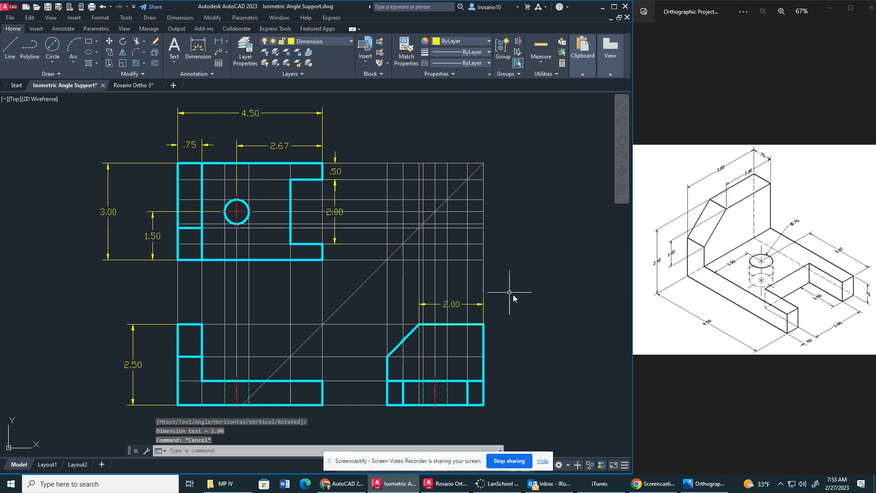
Move the overall depth dimension closer to the top view, keeping it outside the hole location dimension.
{"action": "left_click", "coordinate": [112, 213]}
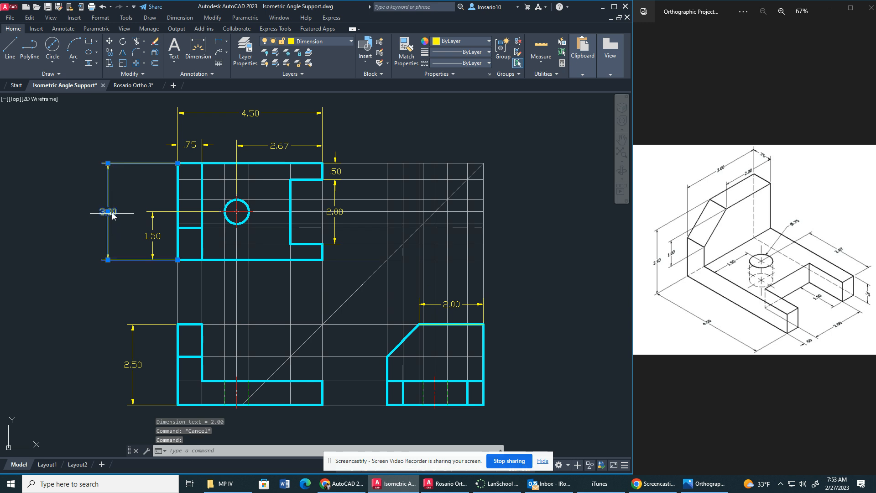
{"action": "left_click", "coordinate": [108, 212]}
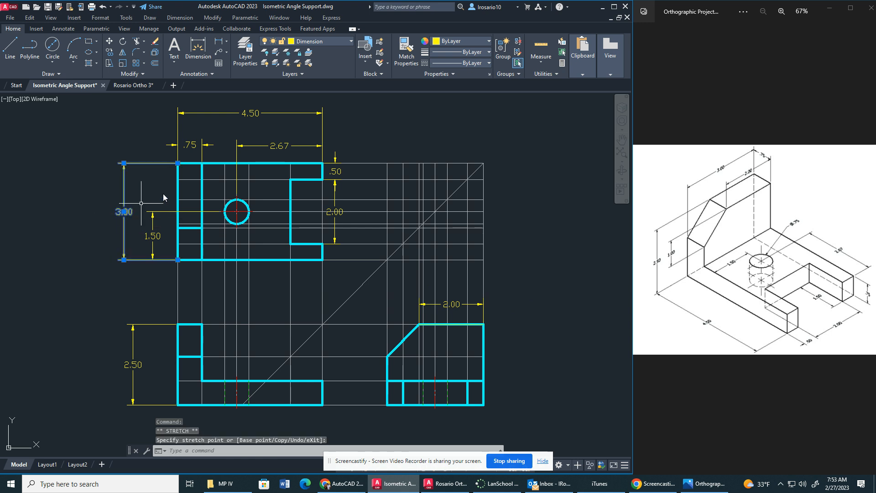
{"action": "key", "text": "Escape"}
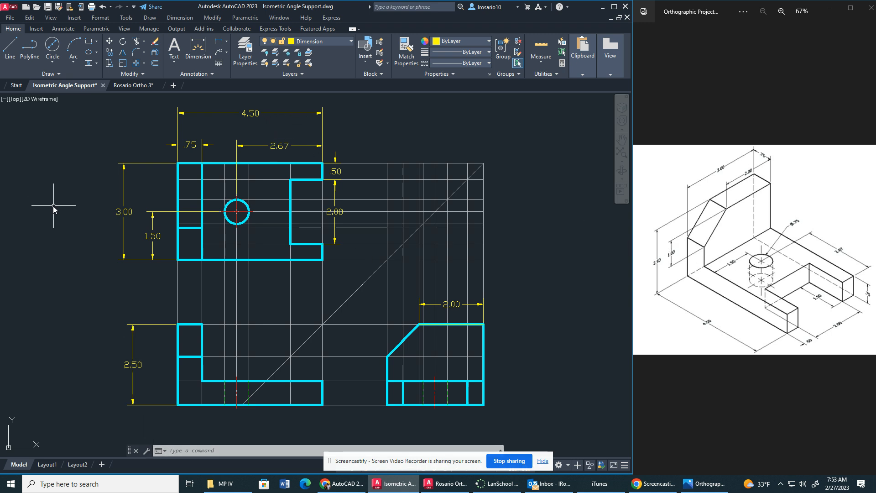
Add a vertical linear dimension from the front view's top-left corner down to the chamfer's lower edge, inside the overall height dimension.
{"action": "left_click", "coordinate": [219, 42]}
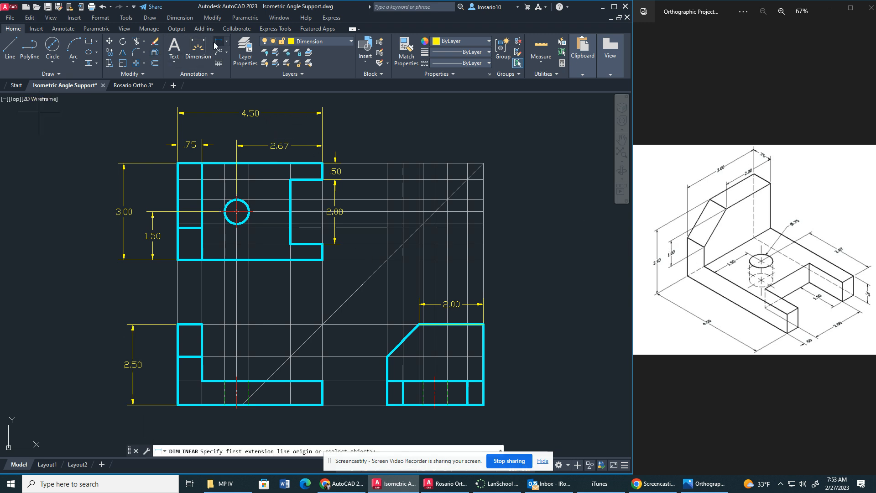
{"action": "left_click", "coordinate": [178, 324]}
{"action": "left_click", "coordinate": [179, 360]}
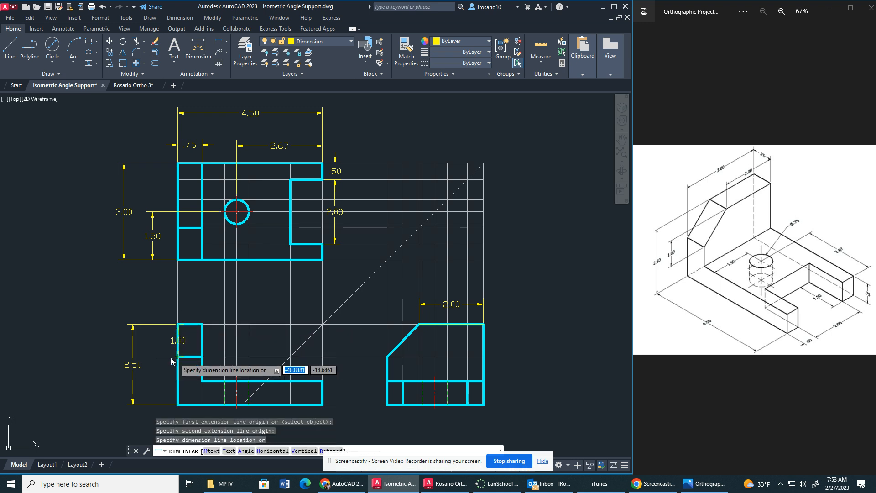
{"action": "left_click", "coordinate": [163, 357]}
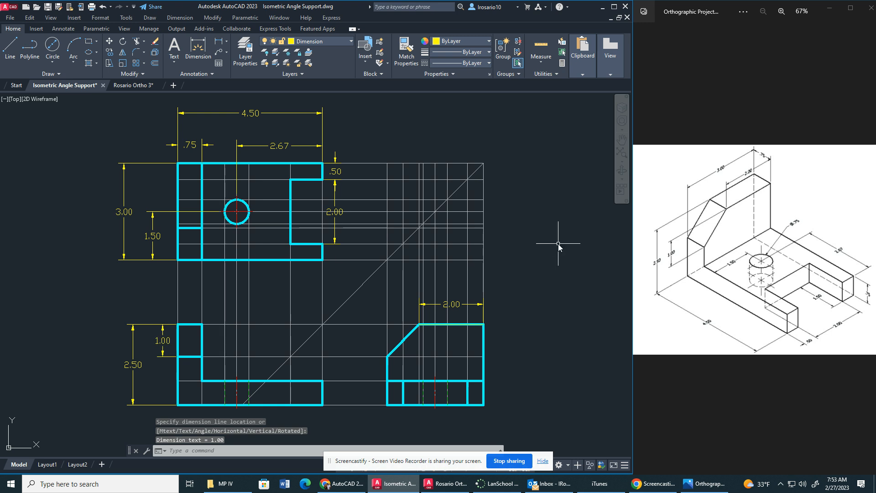
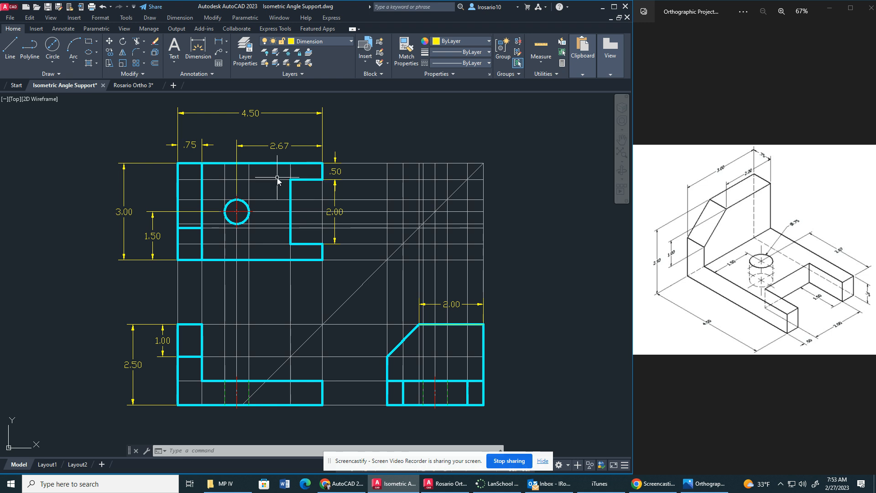
Draw a vertical hidden line on the Hidden layer through the front view's base, marking the back edge of the notch.
{"action": "left_click", "coordinate": [327, 43]}
{"action": "left_click", "coordinate": [307, 107]}
{"action": "left_click", "coordinate": [5, 52]}
{"action": "left_click", "coordinate": [292, 383]}
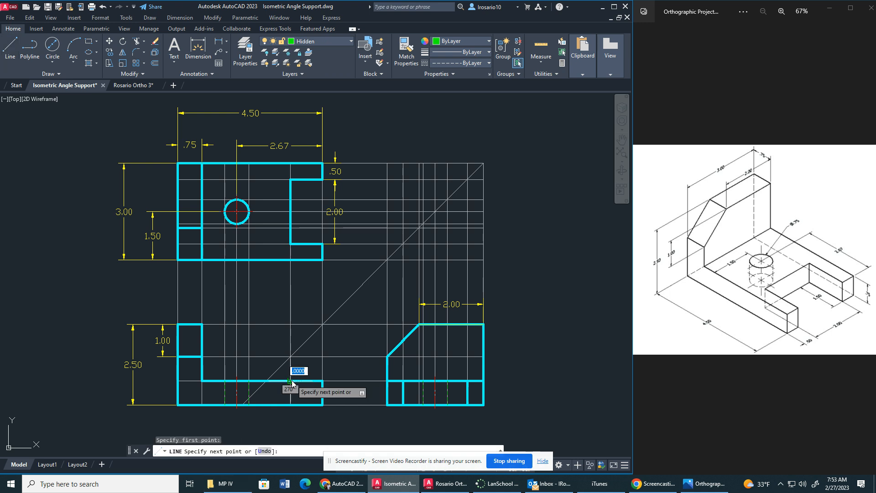
{"action": "left_click", "coordinate": [292, 405]}
{"action": "key", "text": "Escape"}
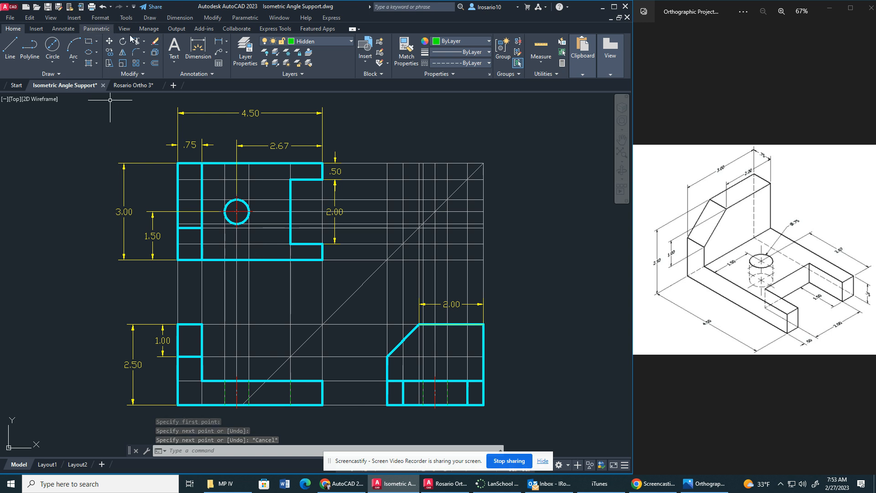
On the Dimension layer, add a horizontal linear dimension below the front view from its lower-right corner to the notch's hidden line.
{"action": "left_click", "coordinate": [201, 47]}
{"action": "left_click", "coordinate": [333, 43]}
{"action": "left_click", "coordinate": [310, 62]}
{"action": "left_click", "coordinate": [316, 39]}
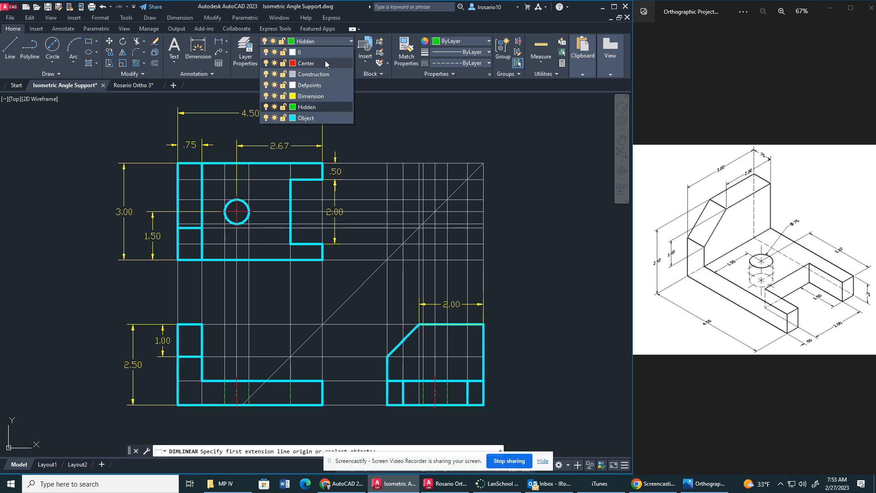
{"action": "left_click", "coordinate": [305, 95]}
{"action": "left_click", "coordinate": [219, 41]}
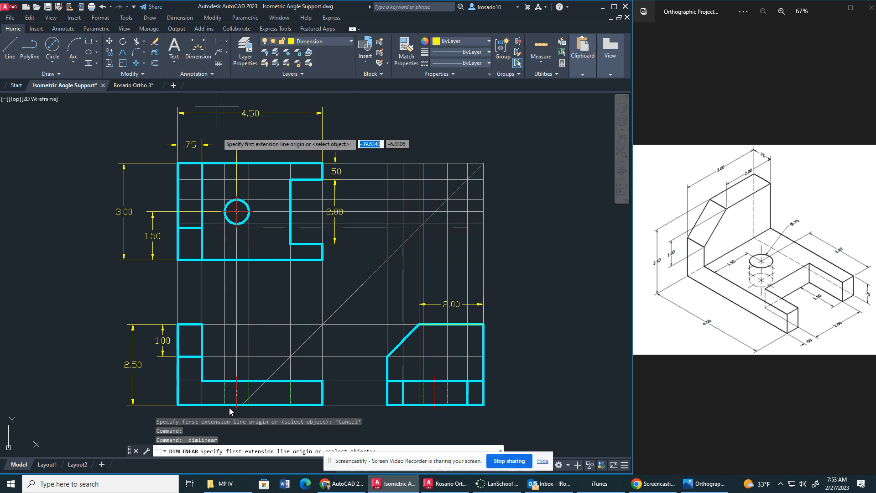
{"action": "left_click", "coordinate": [322, 406]}
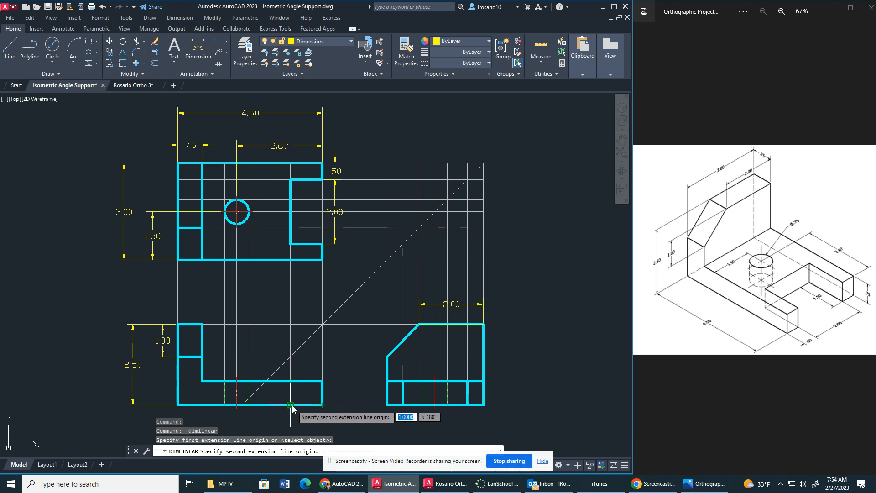
{"action": "left_click", "coordinate": [288, 405]}
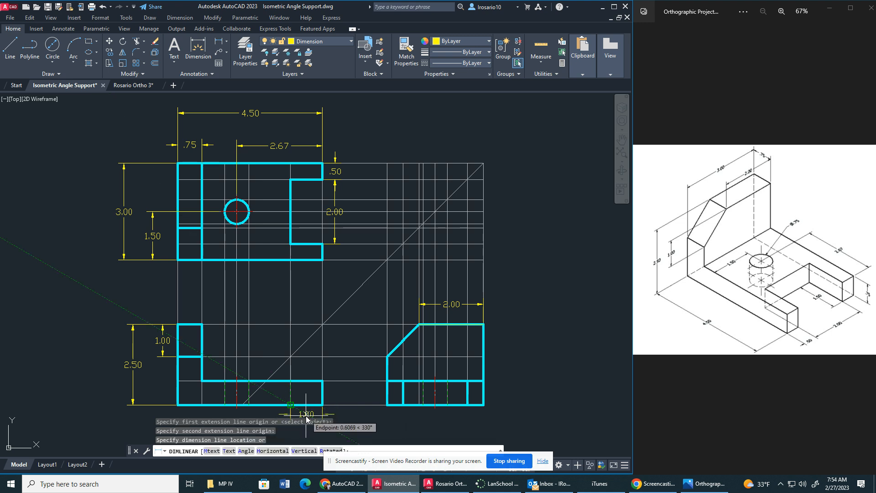
{"action": "left_click", "coordinate": [305, 414]}
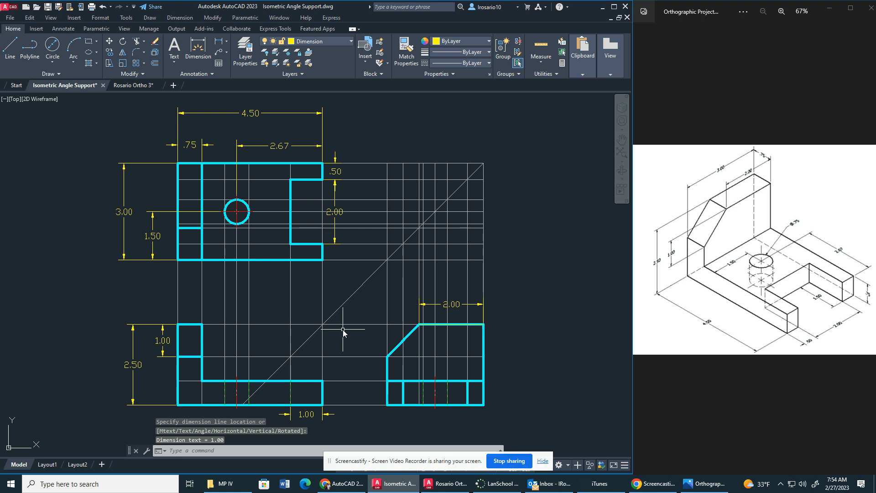
Put away the reference image window and maximize the drawing window, with empty space beside the orthographic views.
{"action": "scroll", "coordinate": [292, 251], "scroll_direction": "down", "scroll_amount": 2}
{"action": "mouse_move", "coordinate": [409, 281]}
{"action": "middle_mouse_down"}
{"action": "mouse_move", "coordinate": [301, 280]}
{"action": "mouse_move", "coordinate": [273, 313]}
{"action": "mouse_move", "coordinate": [260, 307]}
{"action": "mouse_move", "coordinate": [340, 286]}
{"action": "mouse_move", "coordinate": [357, 292]}
{"action": "middle_mouse_up"}
{"action": "scroll", "coordinate": [260, 307], "scroll_direction": "up", "scroll_amount": 2}
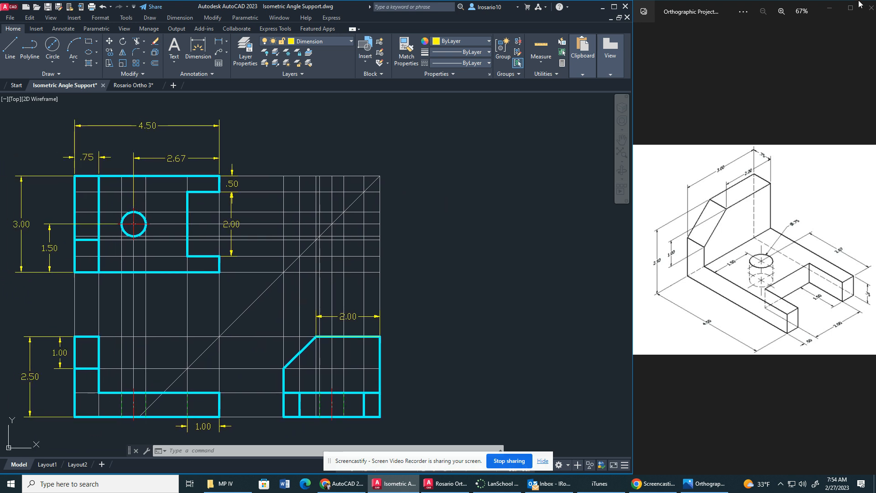
{"action": "left_click_drag", "start_coordinate": [727, 14], "coordinate": [875, 19]}
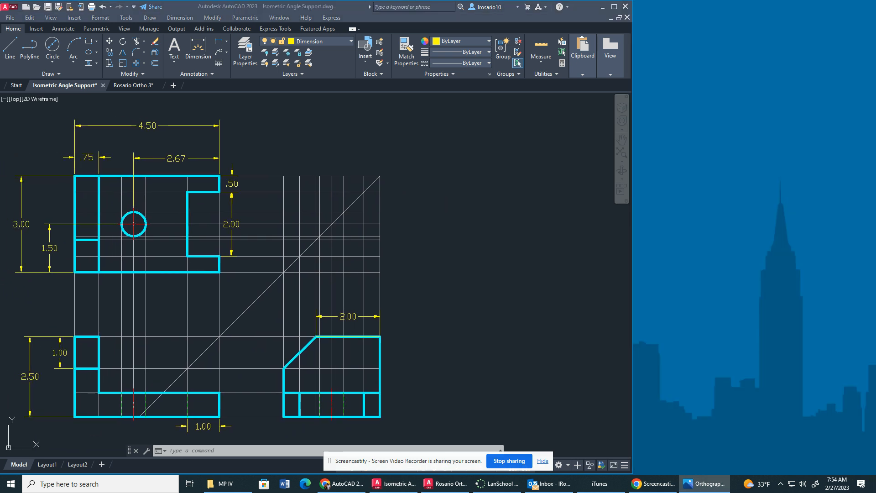
{"action": "left_click", "coordinate": [613, 9]}
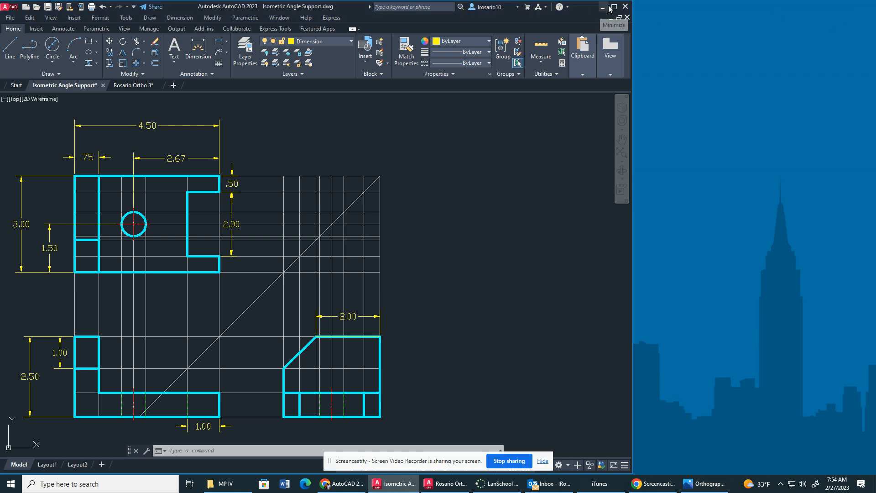
{"action": "left_click", "coordinate": [614, 6]}
{"action": "scroll", "coordinate": [505, 229], "scroll_direction": "down", "scroll_amount": 3}
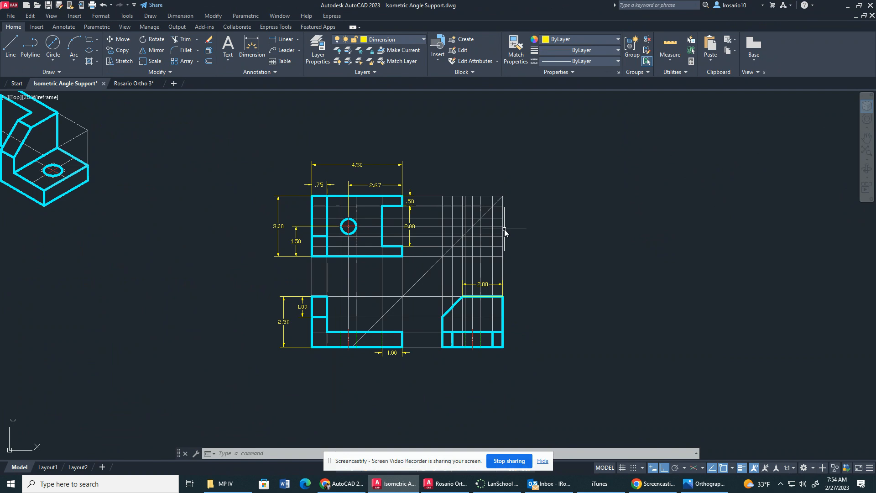
{"action": "mouse_move", "coordinate": [508, 230]}
{"action": "middle_mouse_down"}
{"action": "mouse_move", "coordinate": [257, 222]}
{"action": "mouse_move", "coordinate": [226, 247]}
{"action": "mouse_move", "coordinate": [282, 259]}
{"action": "middle_mouse_up"}
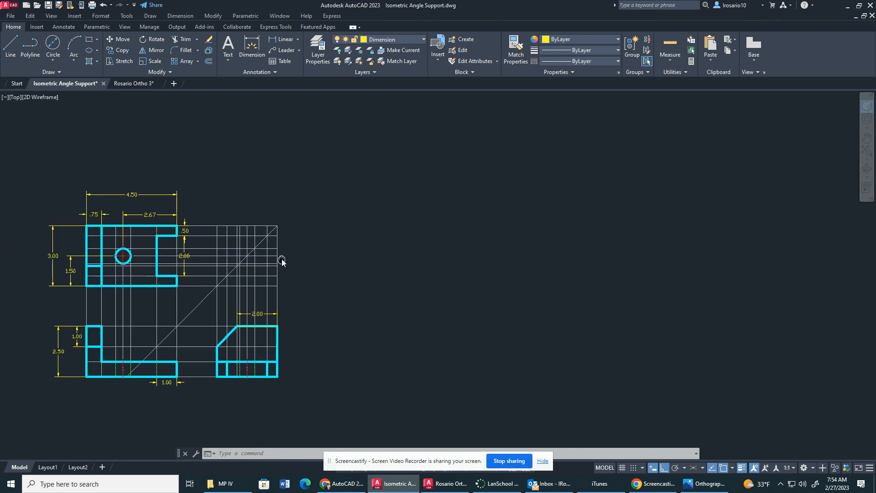
Make Construction the current layer.
{"action": "left_click", "coordinate": [404, 37]}
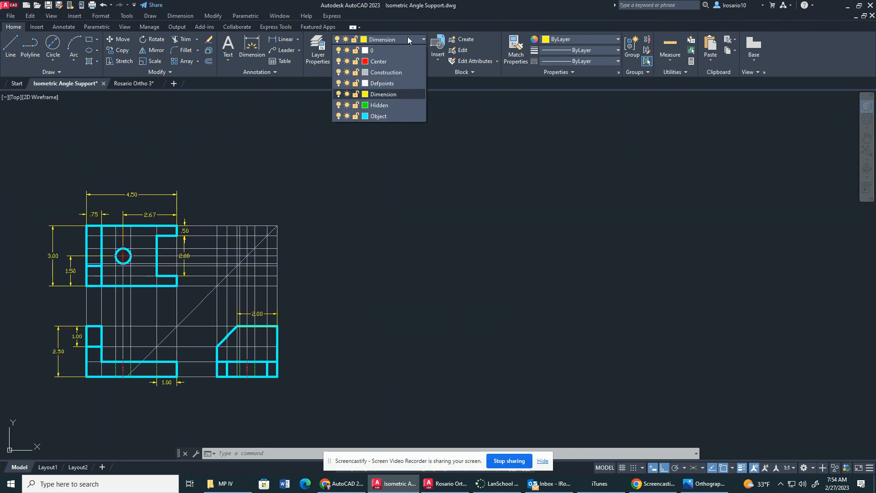
{"action": "left_click", "coordinate": [385, 70]}
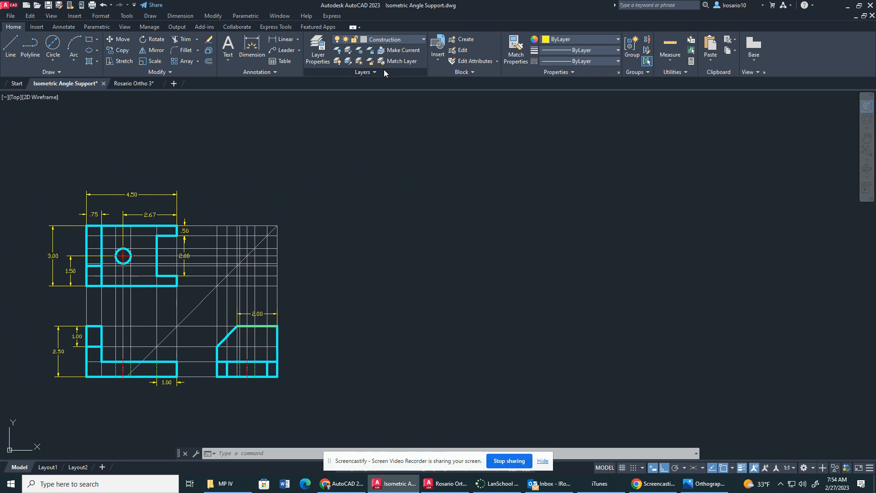
{"action": "left_click", "coordinate": [9, 48]}
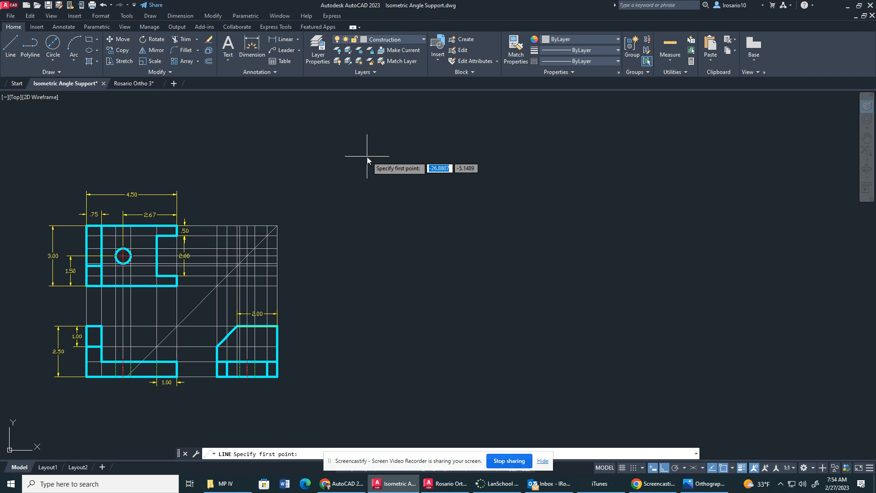
{"action": "left_click", "coordinate": [367, 157]}
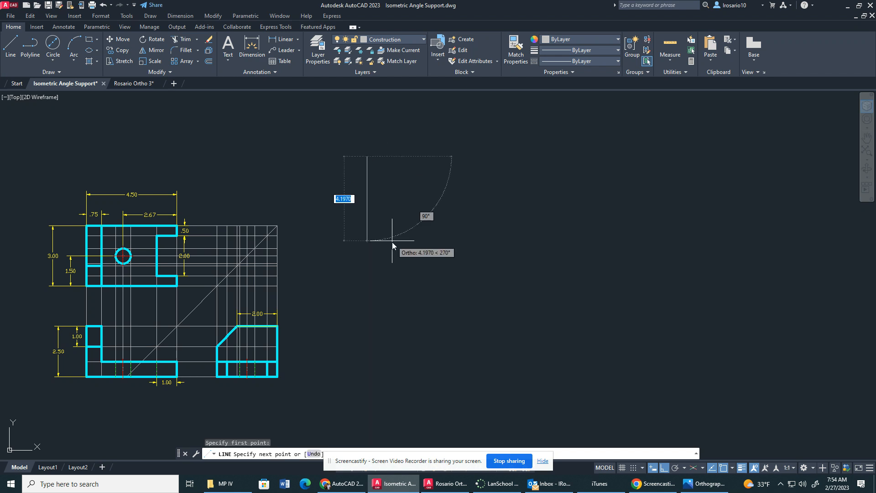
{"action": "key", "text": "Escape"}
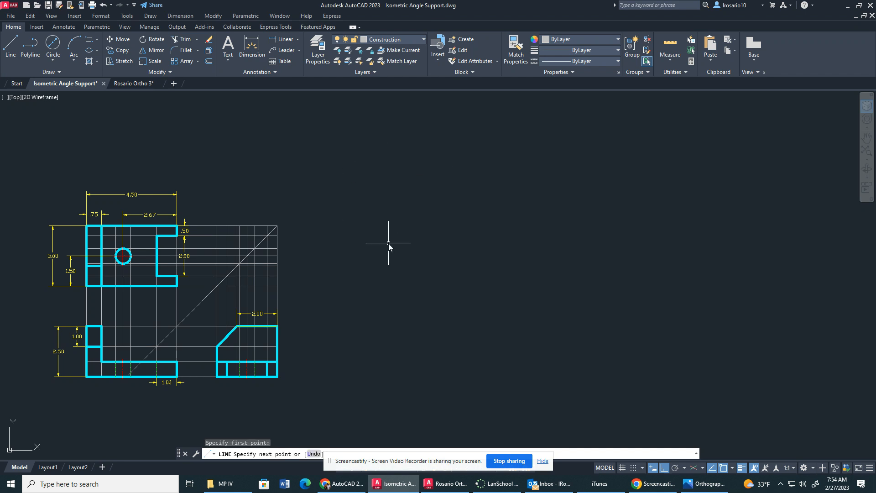
Turn on isometric drafting and draw a closed left-isoplane face 2.5 high by 4.5 long in the empty space beside the views.
{"action": "left_click", "coordinate": [693, 467]}
{"action": "key", "text": "F5"}
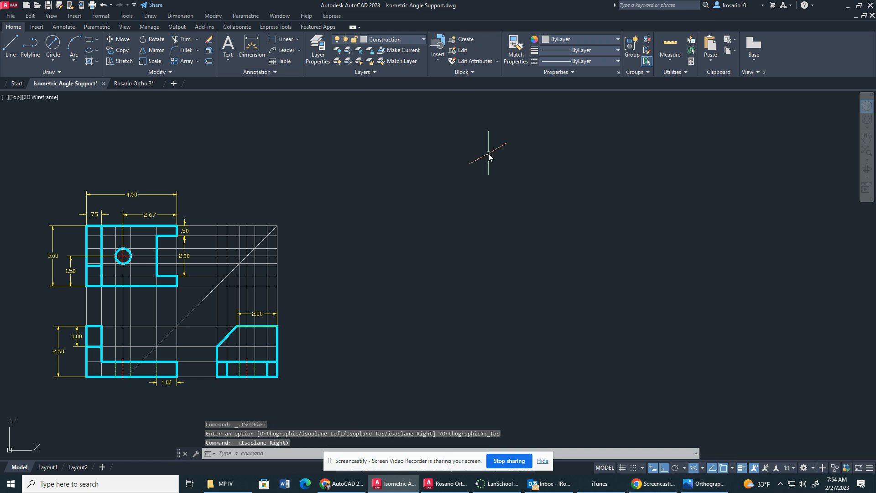
{"action": "type", "text": "l"}
{"action": "key", "text": "Return"}
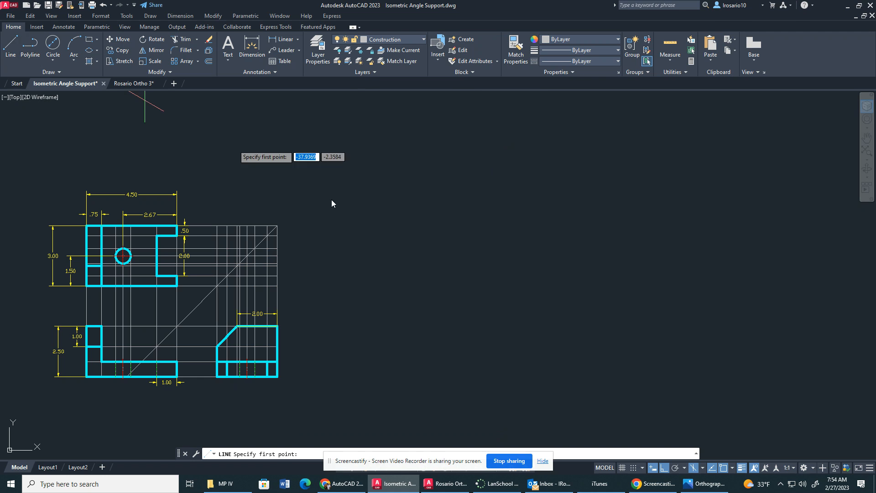
{"action": "left_click", "coordinate": [409, 151]}
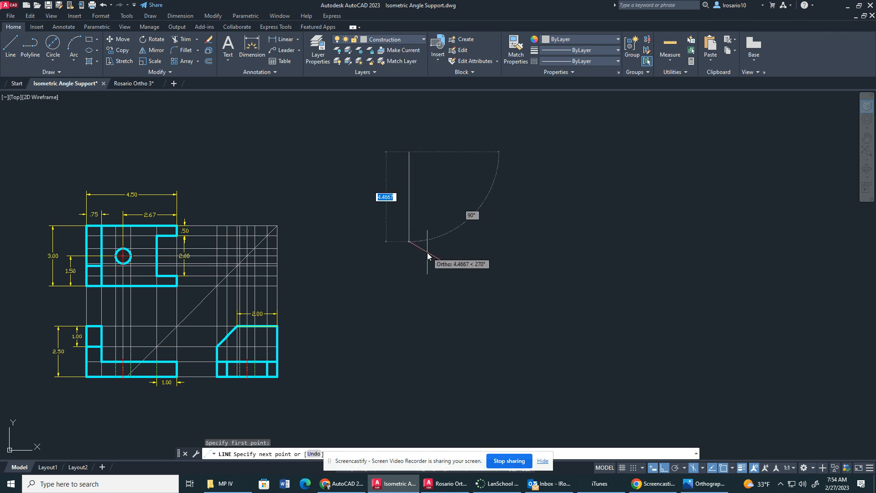
{"action": "type", "text": "2.5"}
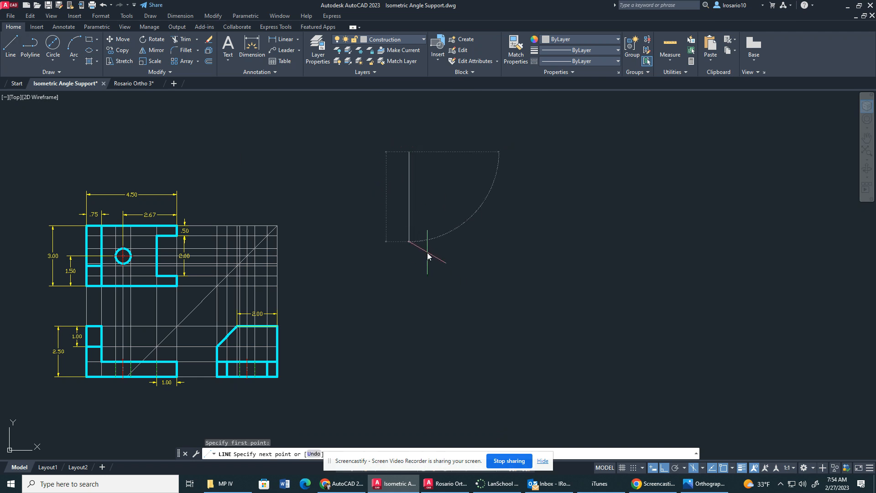
{"action": "key", "text": "Return"}
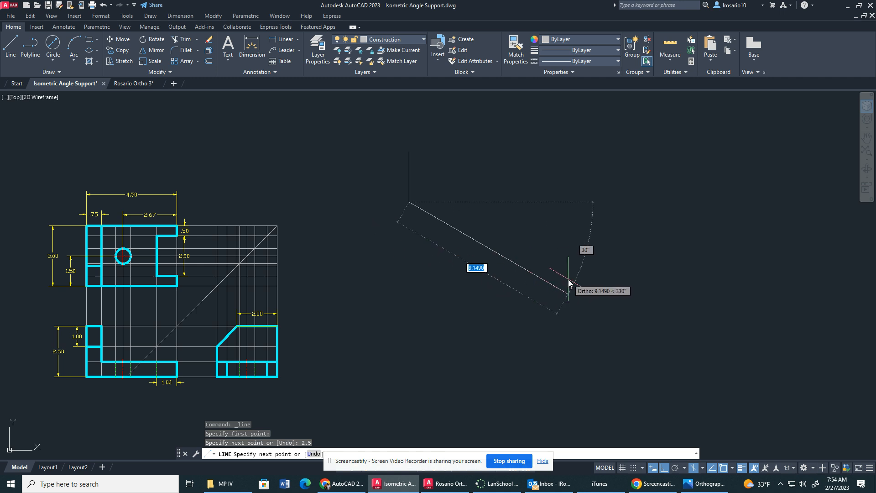
{"action": "type", "text": "4.5"}
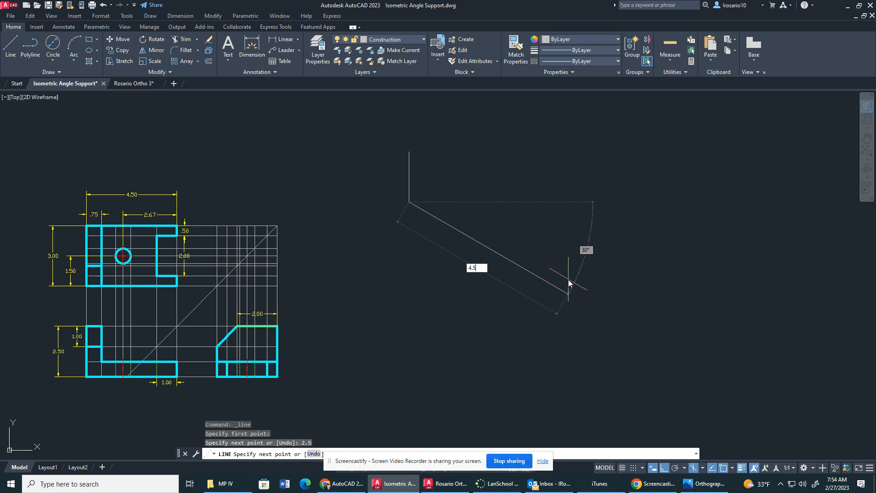
{"action": "key", "text": "Return"}
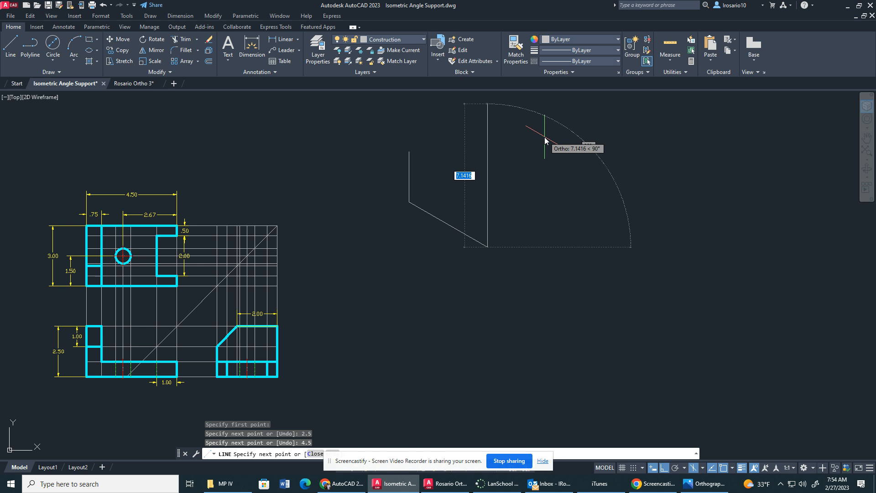
{"action": "type", "text": "2.5"}
{"action": "key", "text": "Return"}
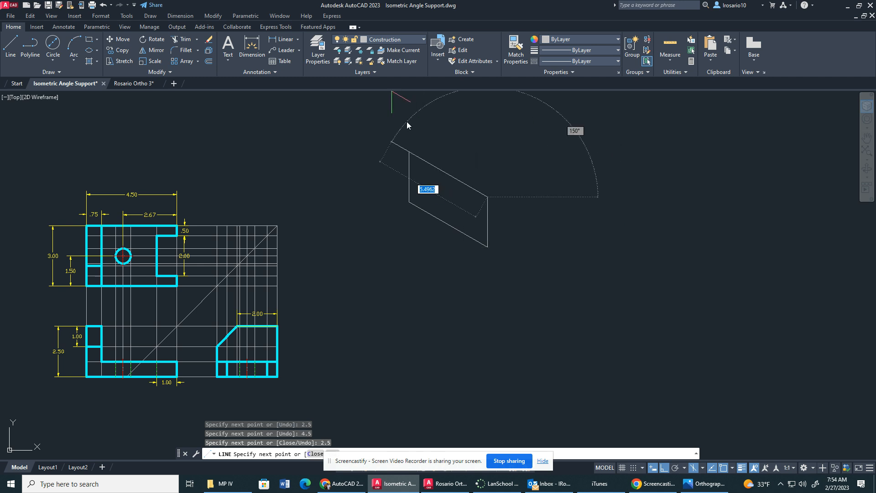
{"action": "left_click", "coordinate": [412, 149]}
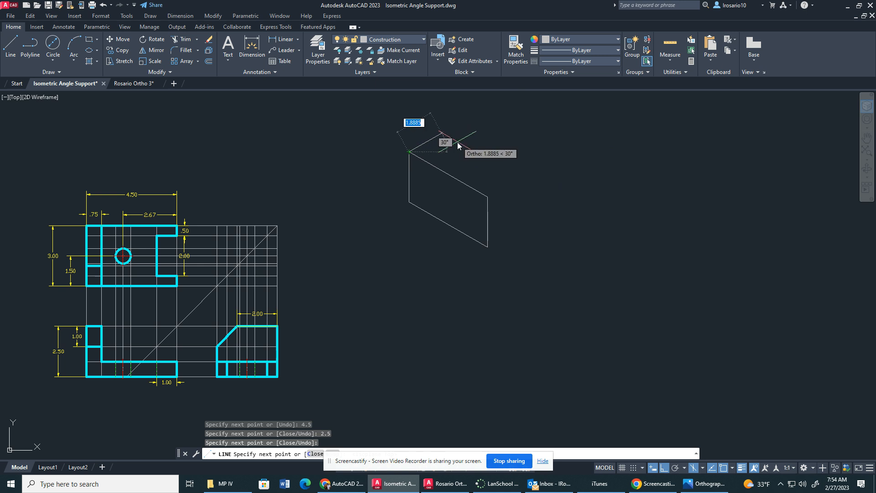
Draw the isometric box's top face on the top isoplane, with a 3 edge, a 4.5 edge and a closing line to the front corner.
{"action": "key", "text": "F5"}
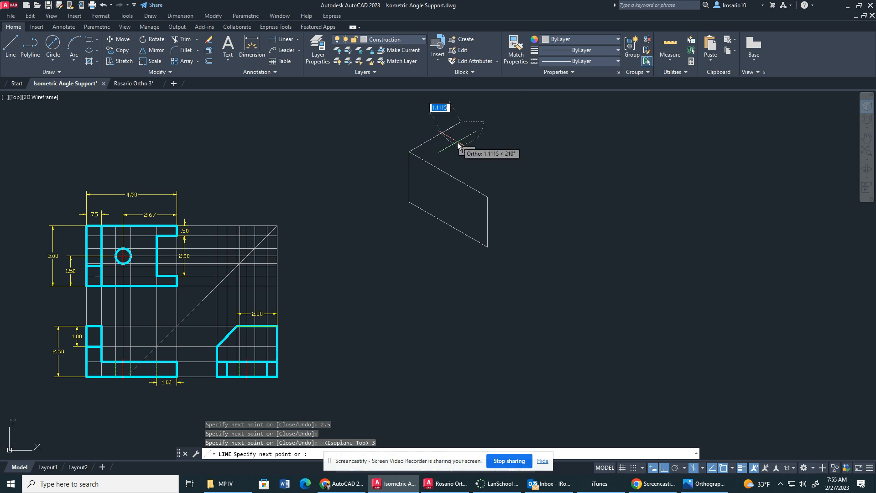
{"action": "type", "text": "3"}
{"action": "key", "text": "Return"}
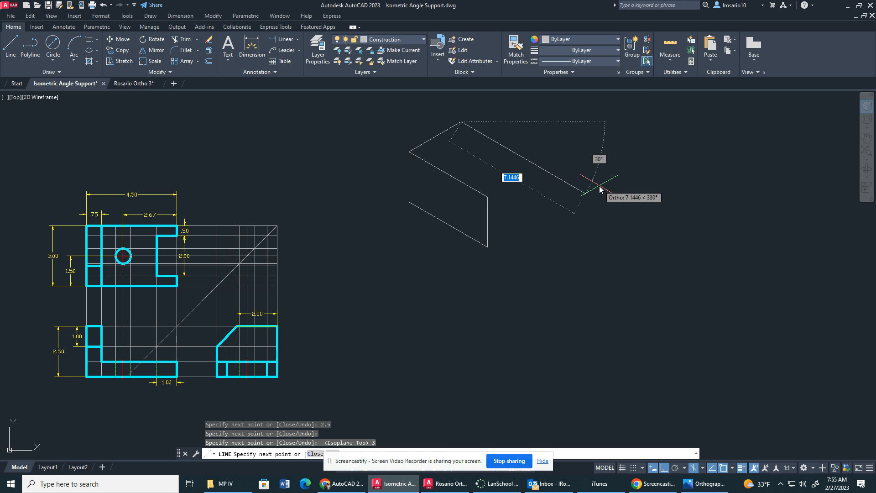
{"action": "type", "text": "4.5"}
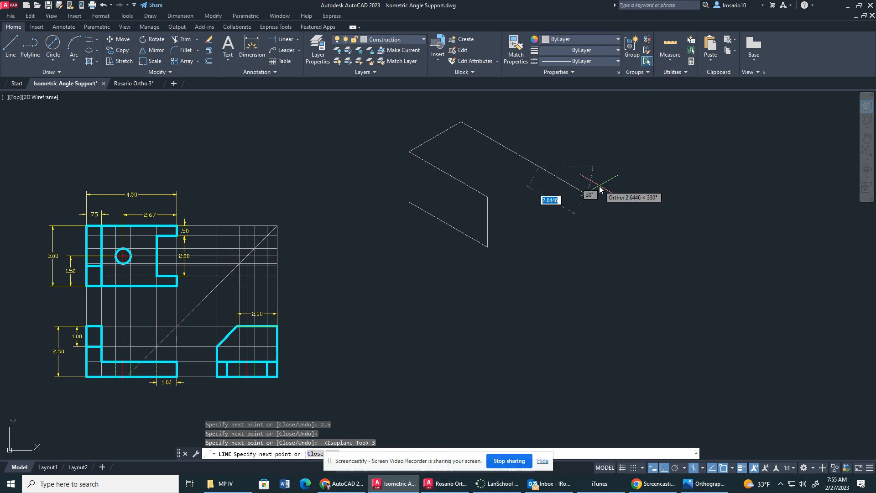
{"action": "key", "text": "Return"}
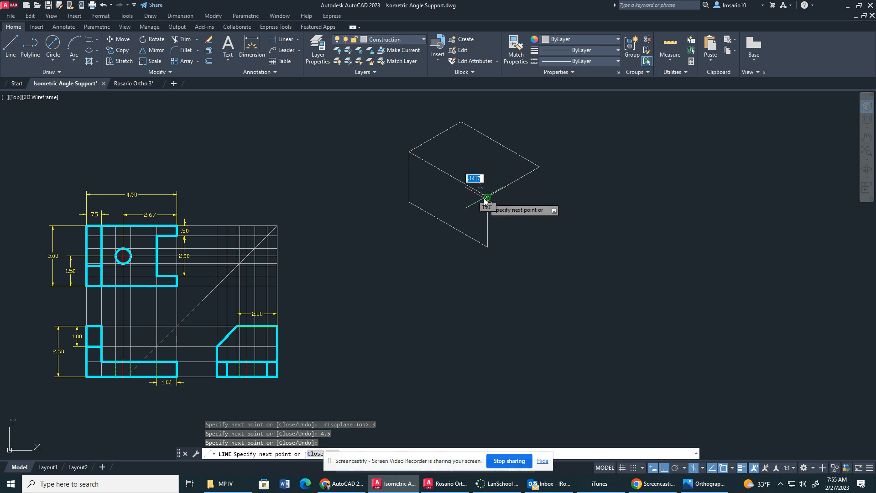
{"action": "key", "text": "Escape"}
Complete the isometric box's right face with a 2.5 vertical line down from the top face's right corner and a line to the lower front corner.
{"action": "key", "text": "F5"}
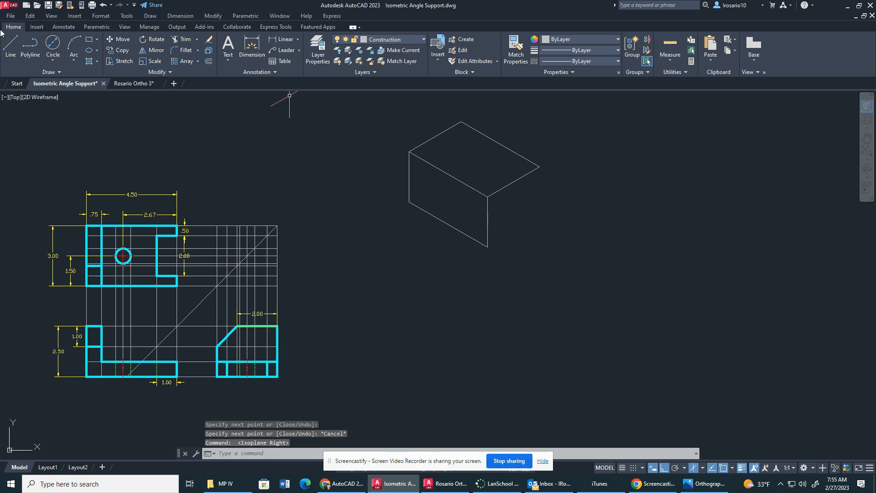
{"action": "left_click", "coordinate": [5, 49]}
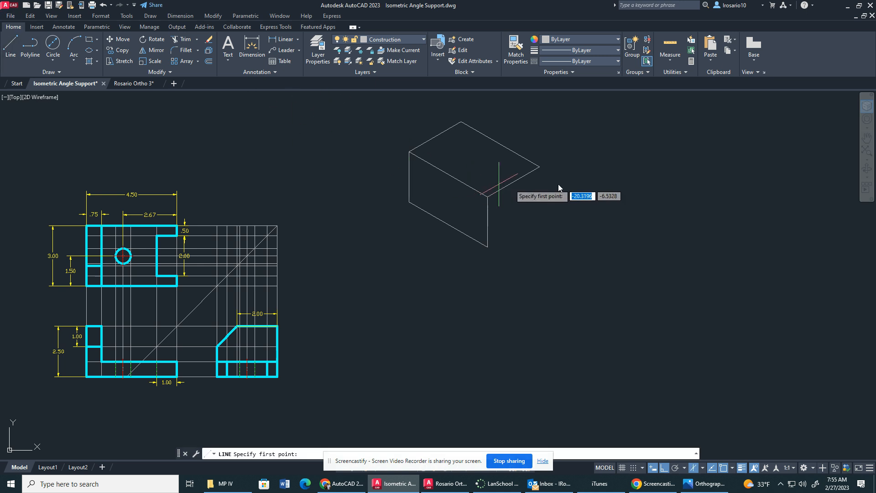
{"action": "left_click", "coordinate": [539, 170]}
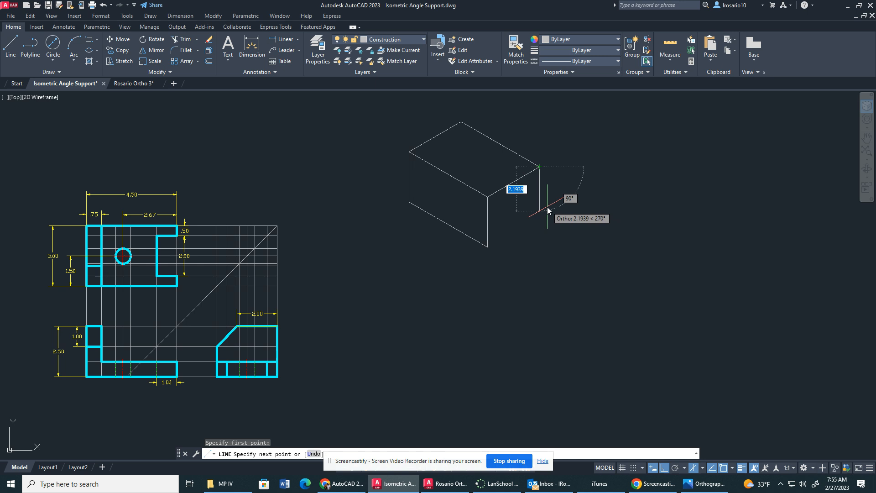
{"action": "type", "text": "2.5"}
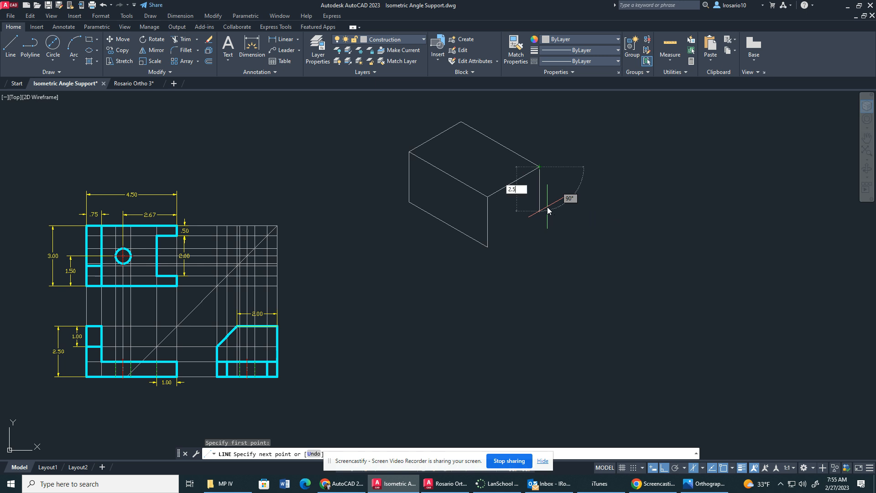
{"action": "key", "text": "Return"}
{"action": "left_click", "coordinate": [487, 249]}
{"action": "key", "text": "Escape"}
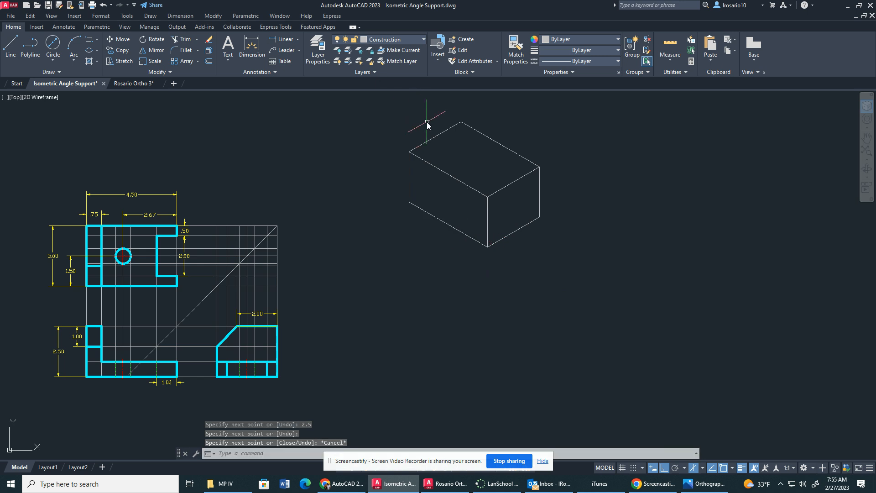
Make Object the current layer.
{"action": "scroll", "coordinate": [426, 122], "scroll_direction": "up", "scroll_amount": 4}
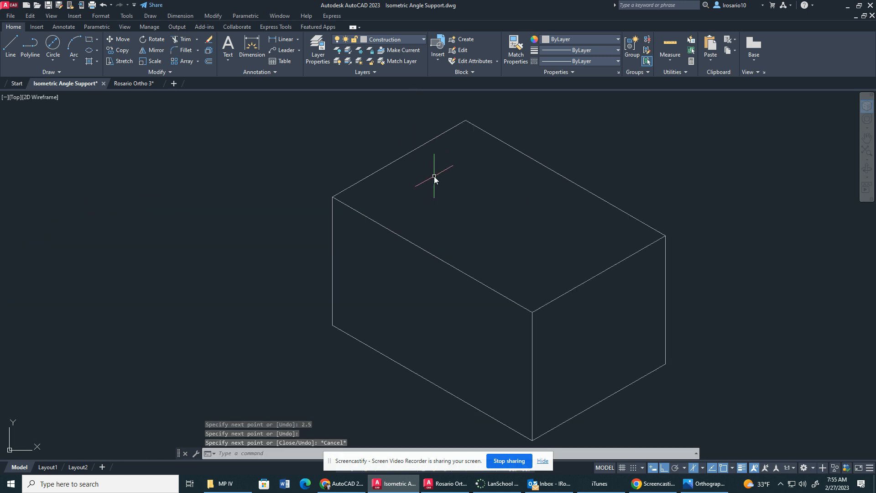
{"action": "left_click", "coordinate": [412, 40]}
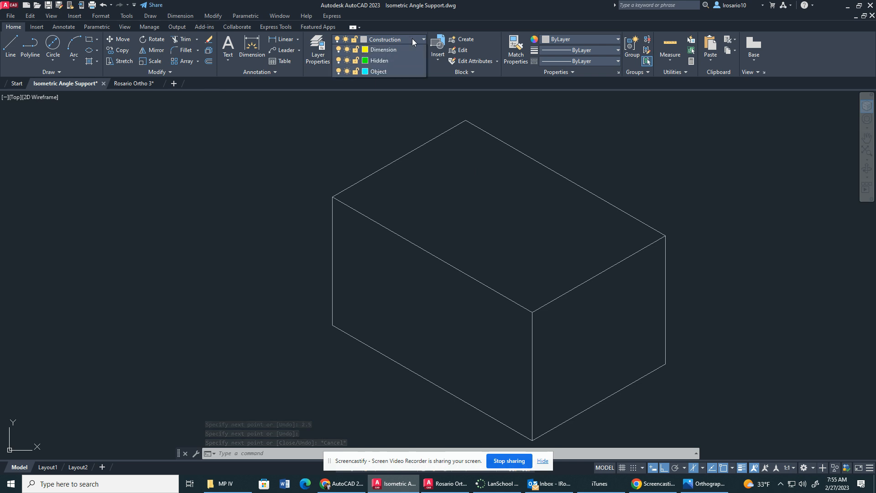
{"action": "left_click", "coordinate": [377, 114]}
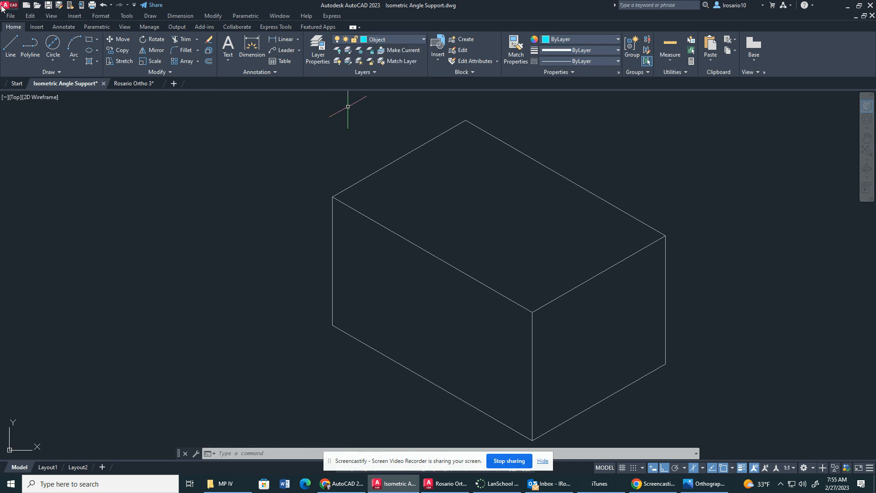
On the left isoplane, trace the construction box's lower left-face edge from the front corner and add a 1.5 vertical line up from its far end.
{"action": "left_click", "coordinate": [9, 46]}
{"action": "key", "text": "F5"}
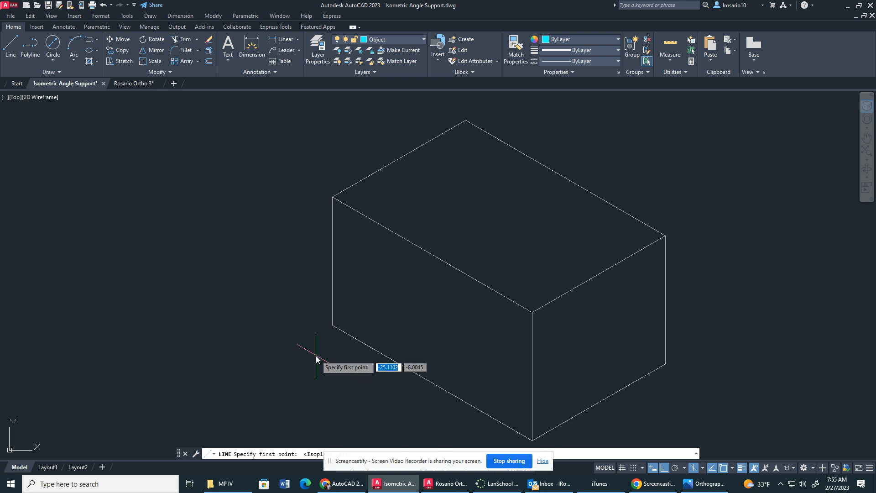
{"action": "left_click", "coordinate": [533, 440]}
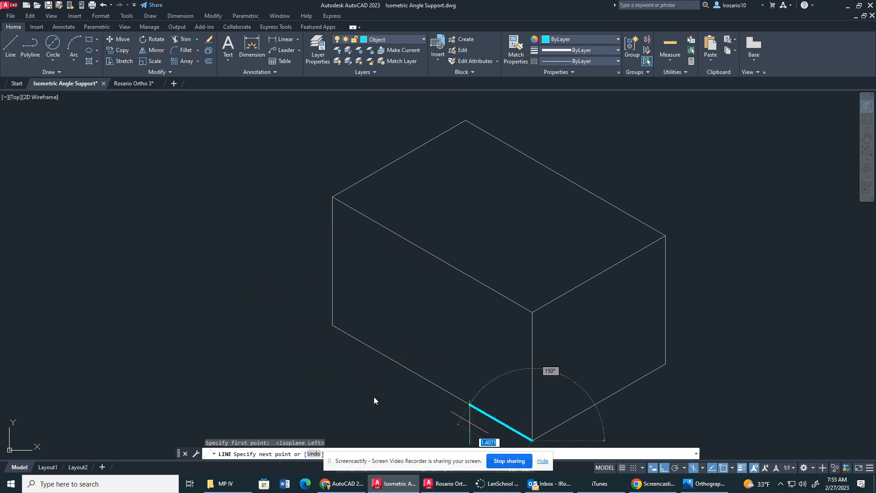
{"action": "left_click", "coordinate": [333, 326]}
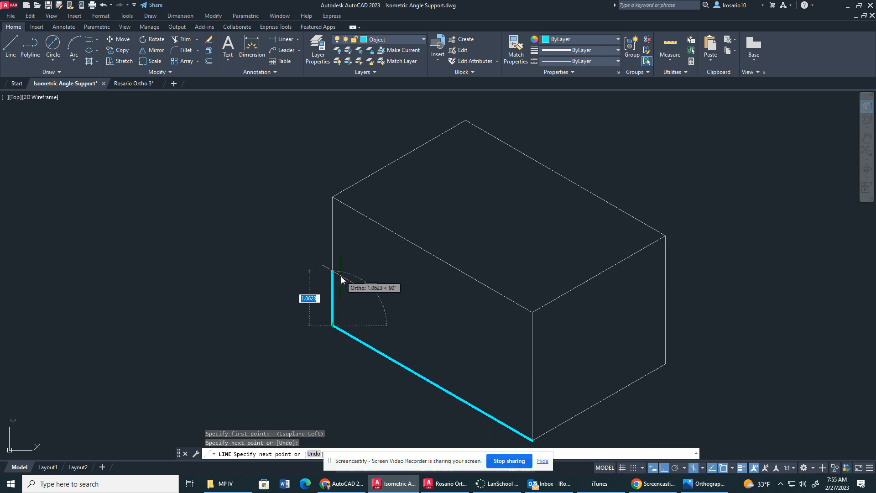
{"action": "type", "text": "1.5"}
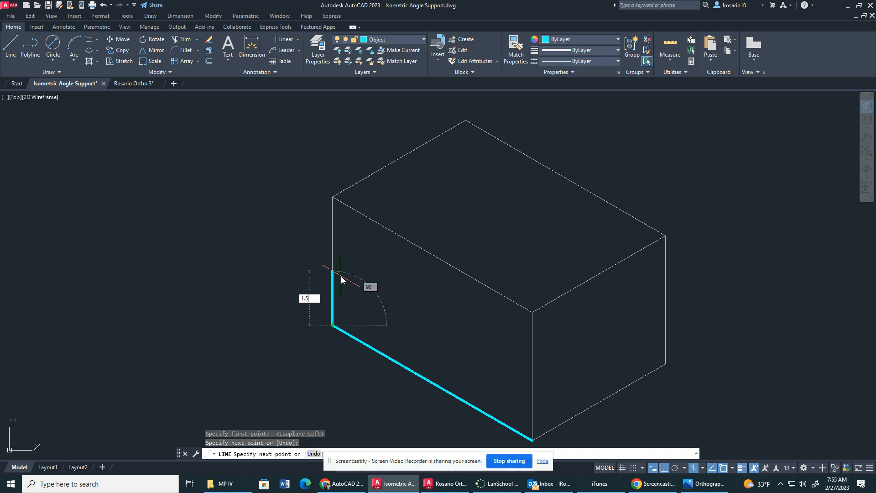
{"action": "key", "text": "Return"}
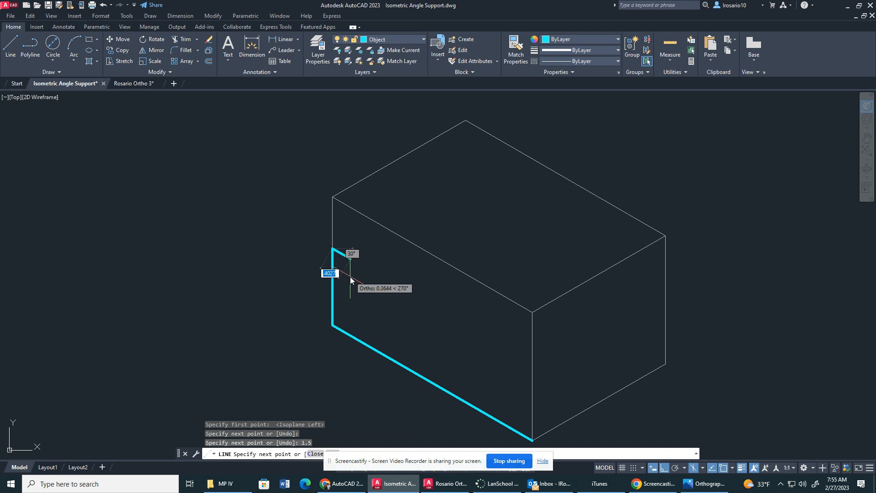
{"action": "type", "text": ".75"}
{"action": "key", "text": "Return"}
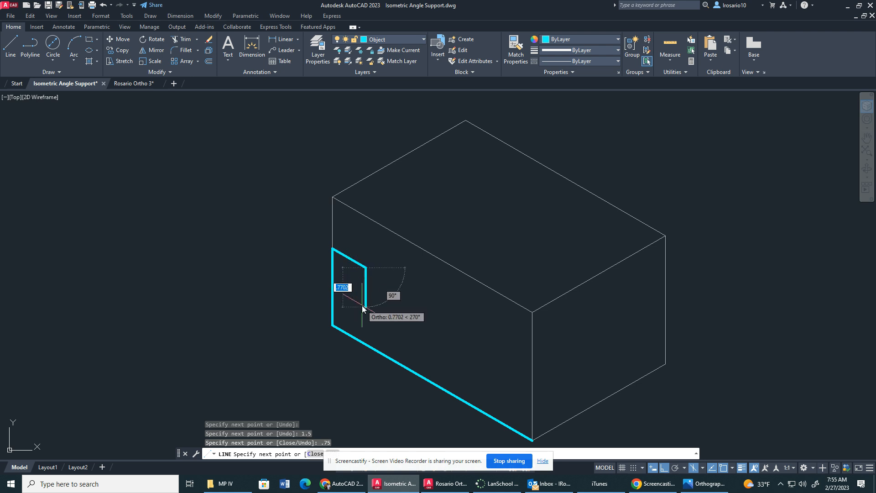
{"action": "key", "text": "Escape"}
{"action": "left_click", "coordinate": [351, 260]}
{"action": "key", "text": "Delete"}
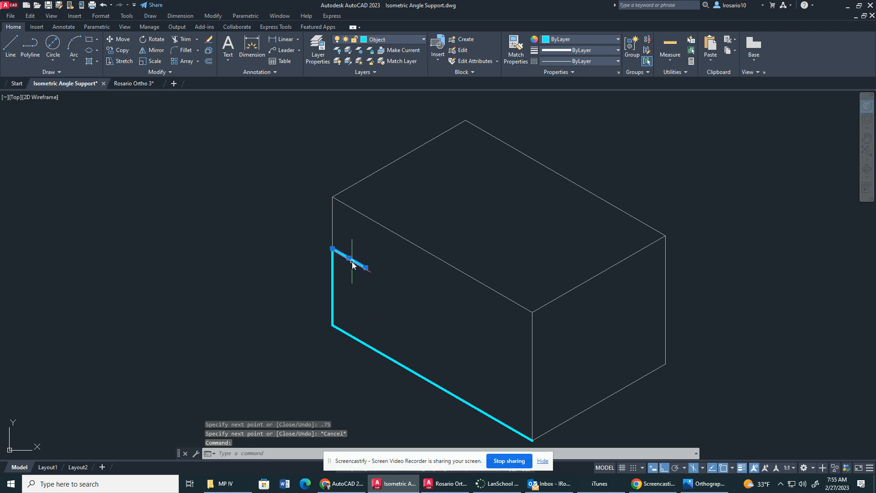
From the top of the 1.5 vertical edge, draw a .75 line along the left face and a .75 line straight down.
{"action": "left_click", "coordinate": [11, 46]}
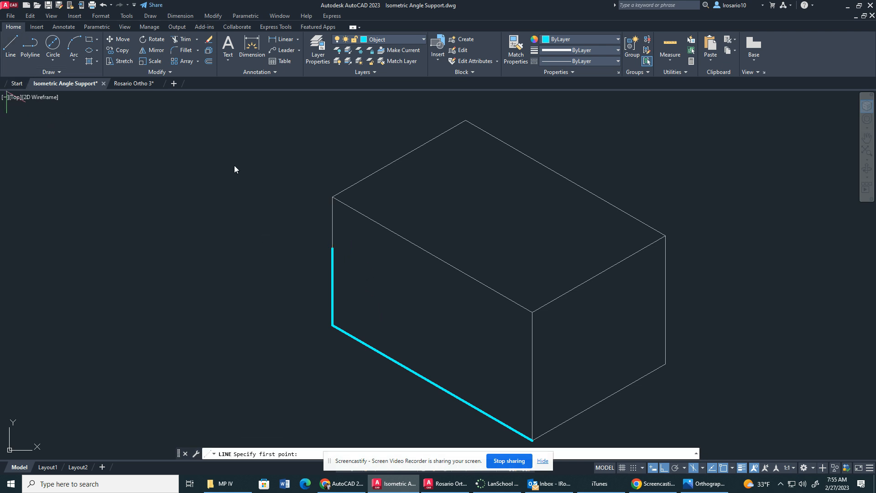
{"action": "left_click", "coordinate": [333, 249]}
{"action": "type", "text": ".75"}
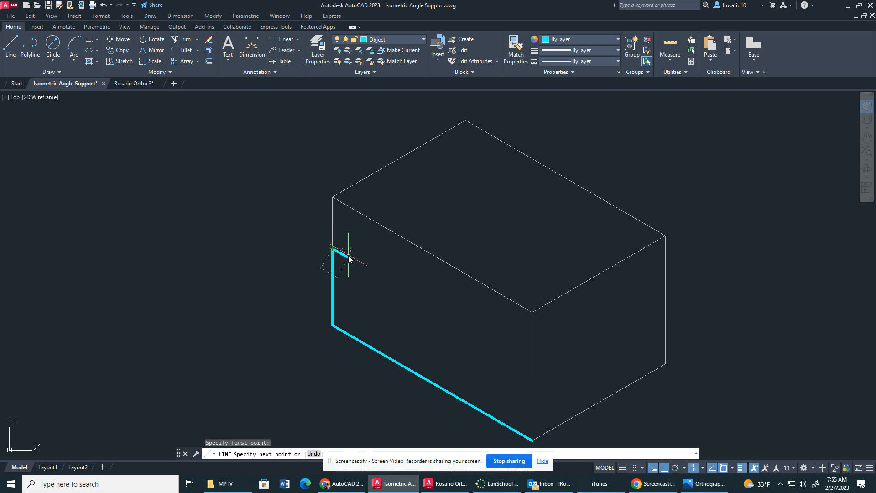
{"action": "key", "text": "Return"}
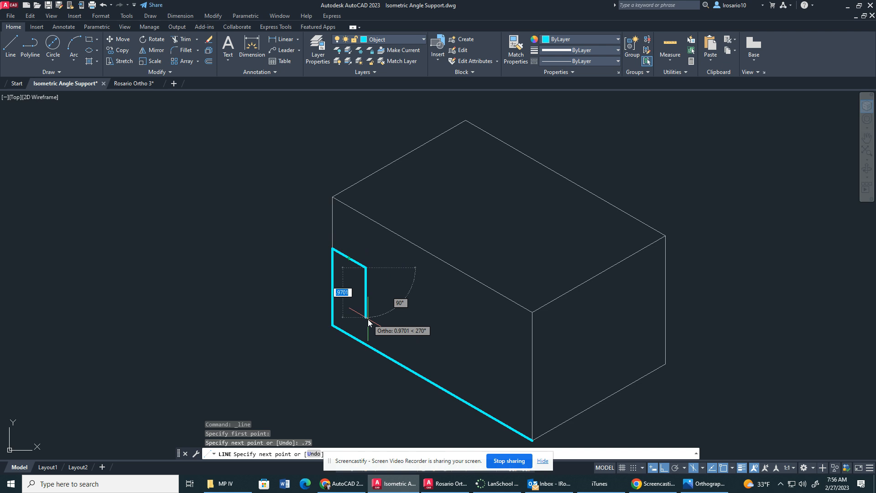
{"action": "type", "text": ".7"}
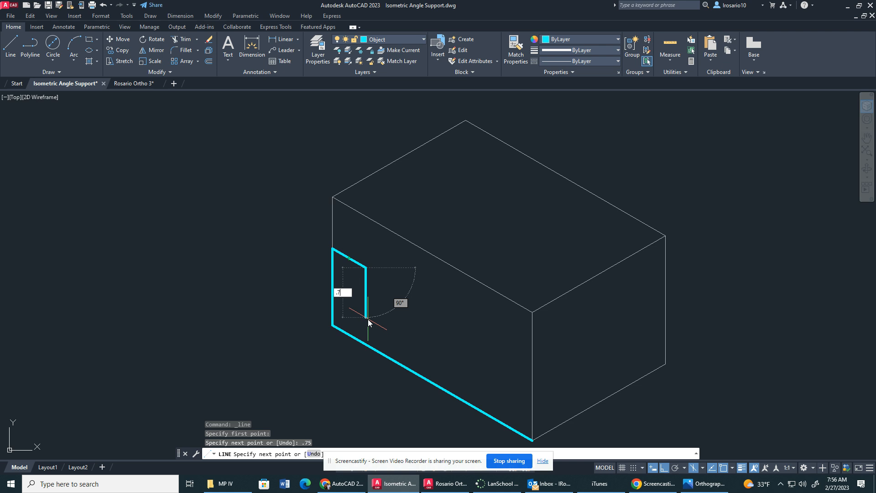
{"action": "type", "text": "5"}
{"action": "key", "text": "Return"}
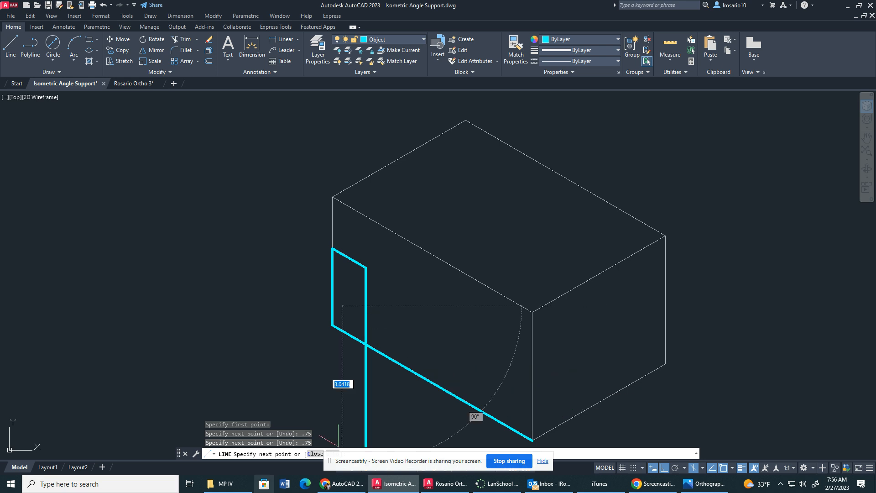
{"action": "type", "text": ".75"}
{"action": "key", "text": "Return"}
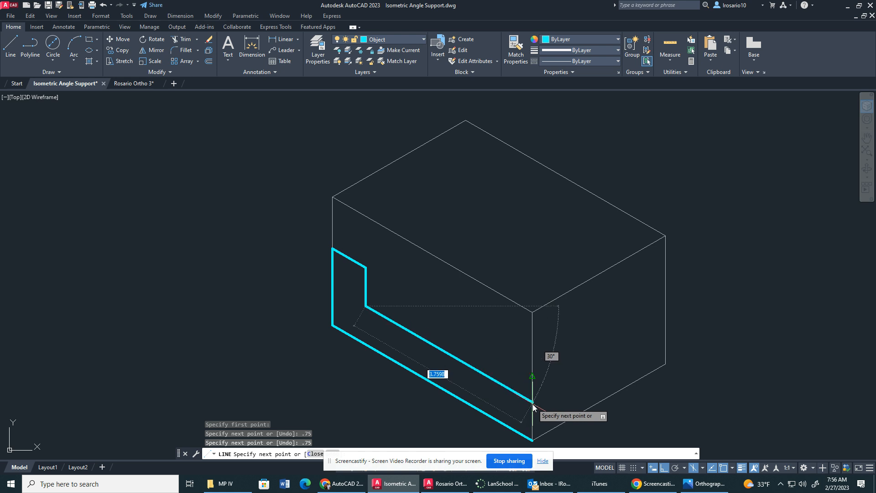
Close the L-shaped left face with a 3.75 line parallel to the bottom edge and a vertical line down to the lower front corner.
{"action": "type", "text": "3."}
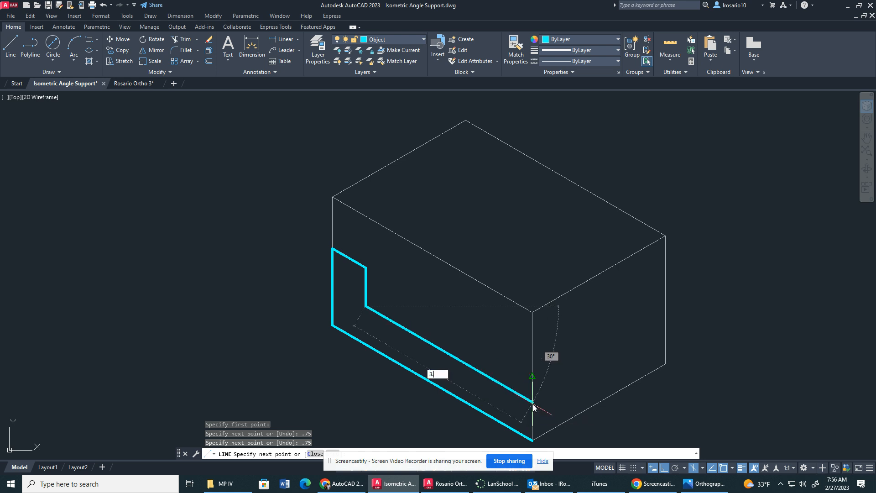
{"action": "type", "text": "75"}
{"action": "key", "text": "Return"}
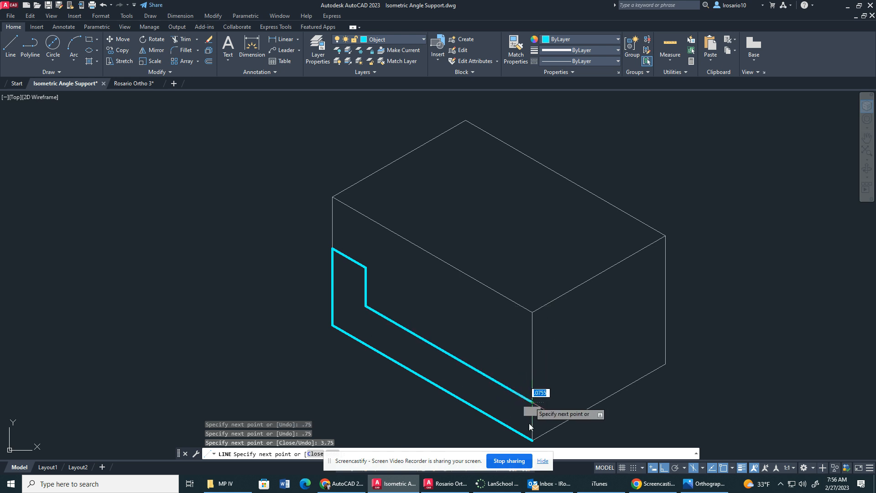
{"action": "left_click", "coordinate": [533, 441]}
{"action": "key", "text": "Escape"}
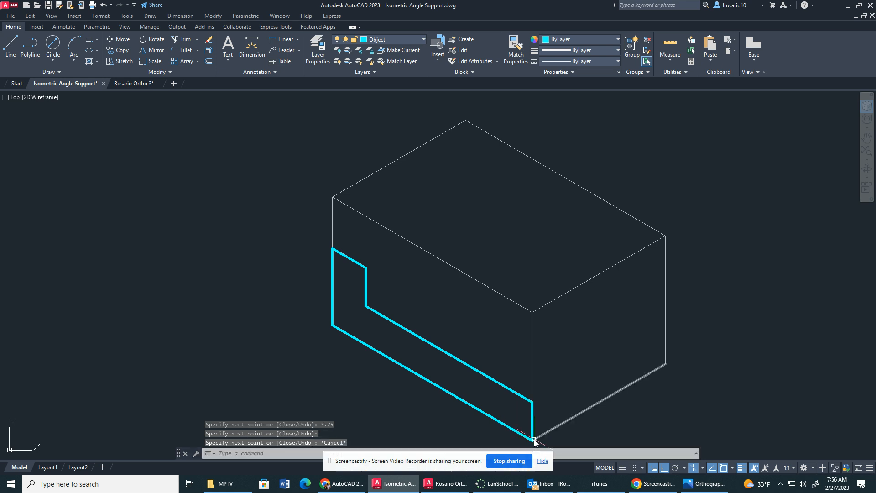
On the right isoplane, draw the front end face .5 wide by .75 high beside the L-shaped face, closing at the lower front corner.
{"action": "key", "text": "F5"}
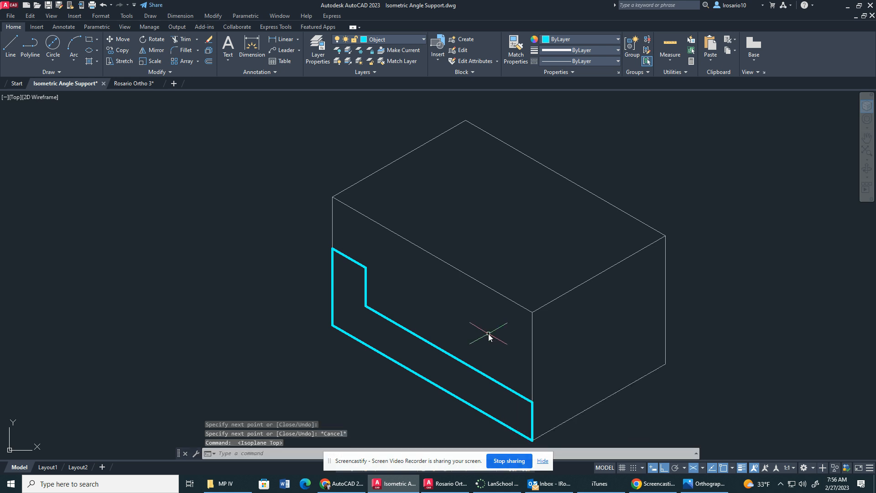
{"action": "key", "text": "F5"}
{"action": "left_click", "coordinate": [11, 45]}
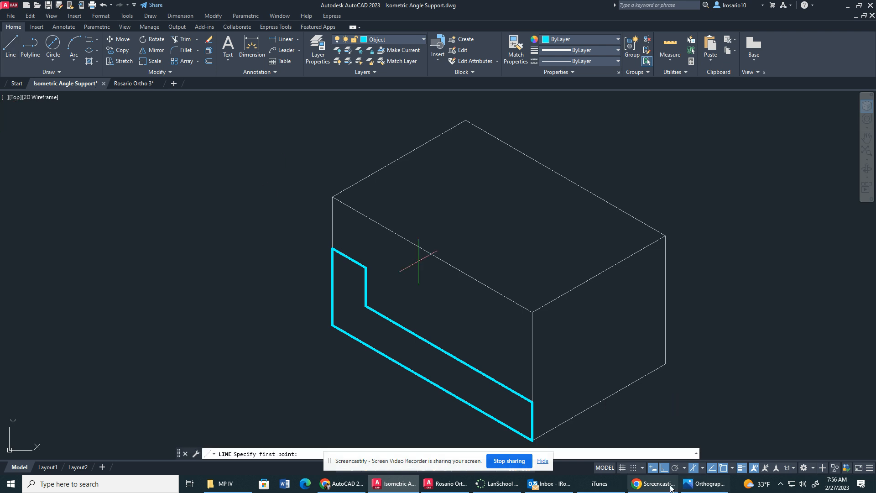
{"action": "left_click", "coordinate": [532, 402]}
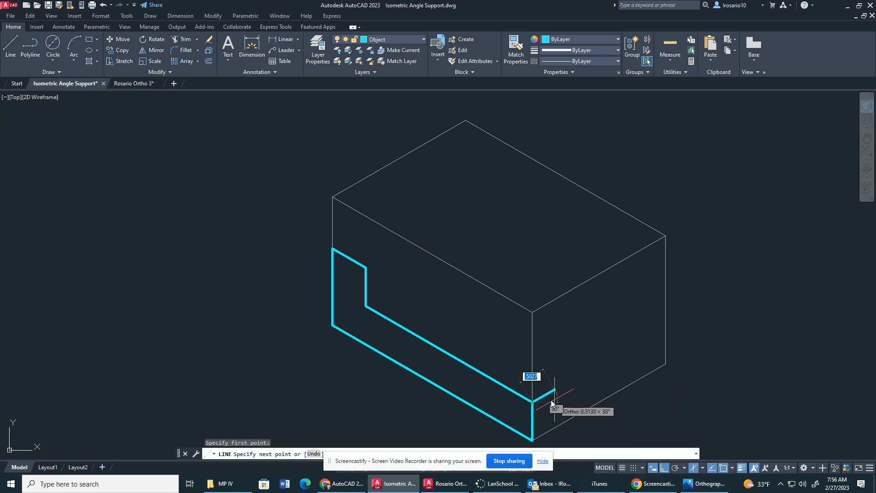
{"action": "type", "text": ".5"}
{"action": "key", "text": "Return"}
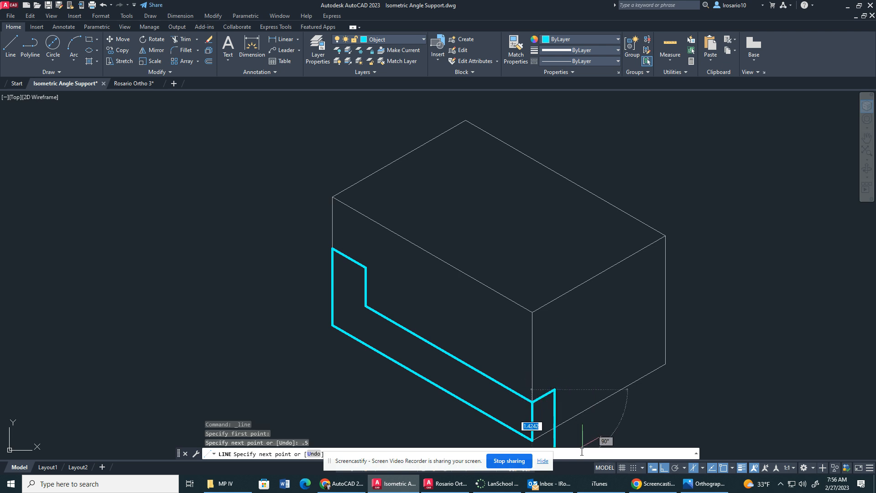
{"action": "type", "text": ".75"}
{"action": "key", "text": "Return"}
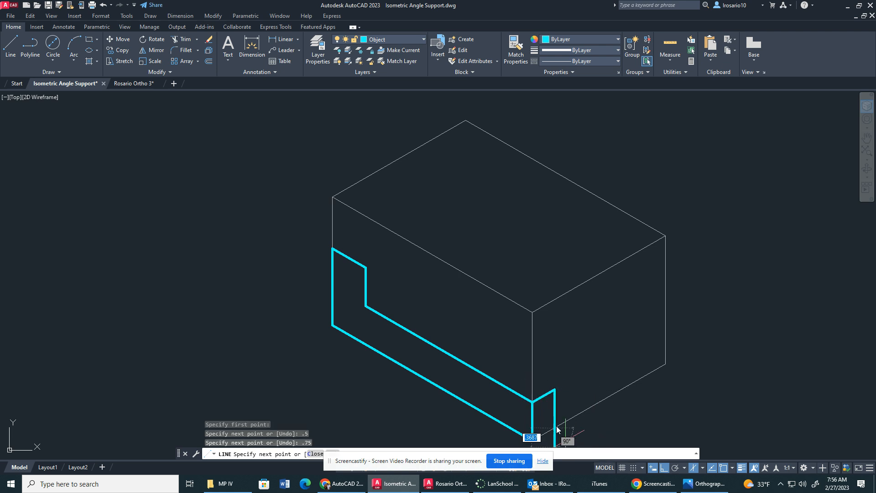
{"action": "left_click", "coordinate": [533, 438]}
{"action": "key", "text": "Escape"}
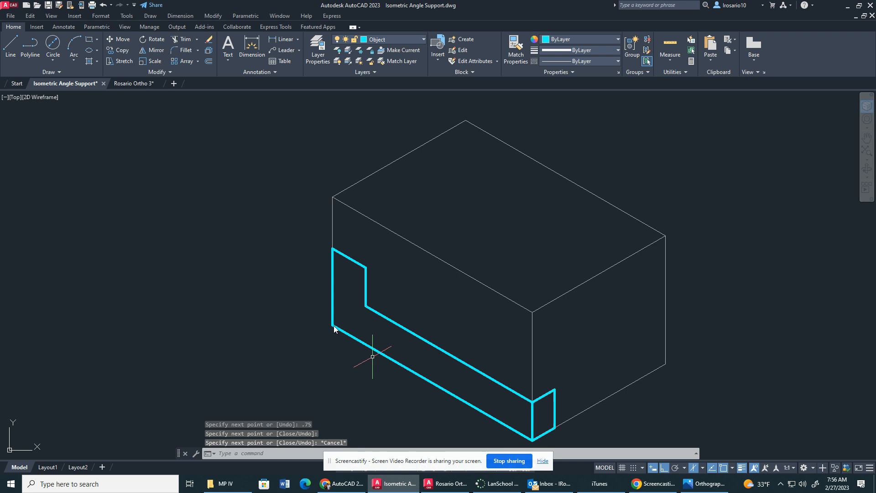
{"action": "key", "text": "Escape"}
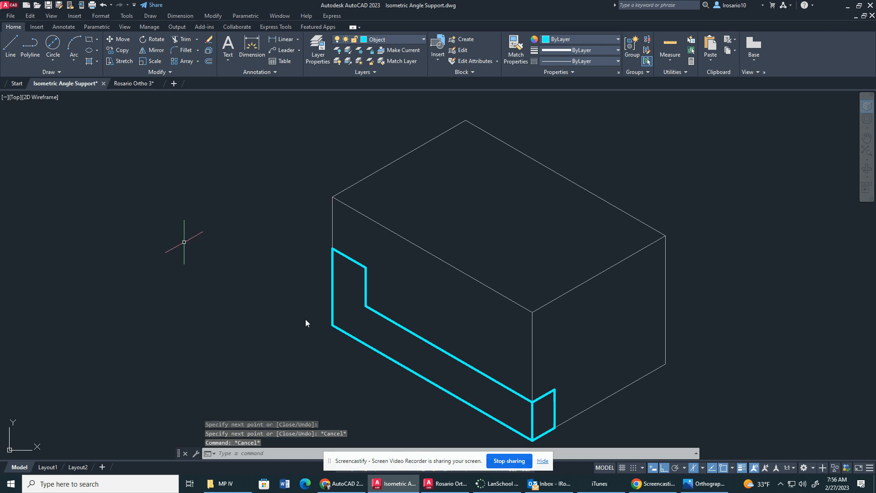
On the top isoplane, outline the base's notch from the front end face's upper back corner with 1, 2 and 1 lines.
{"action": "key", "text": "F5"}
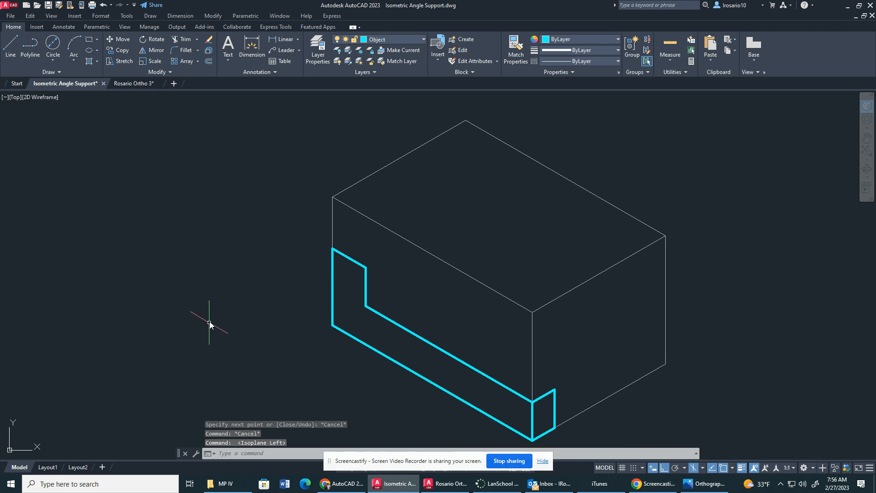
{"action": "key", "text": "F5"}
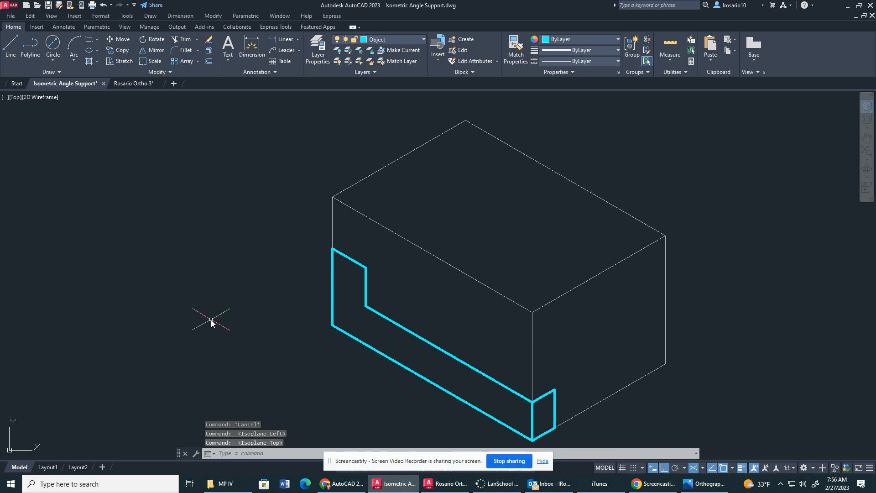
{"action": "left_click", "coordinate": [4, 50]}
{"action": "left_click", "coordinate": [554, 391]}
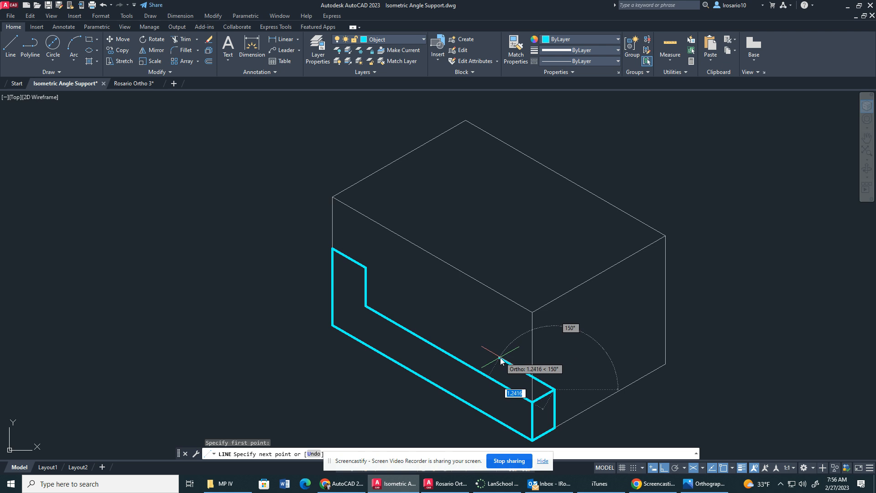
{"action": "type", "text": "1"}
{"action": "key", "text": "Return"}
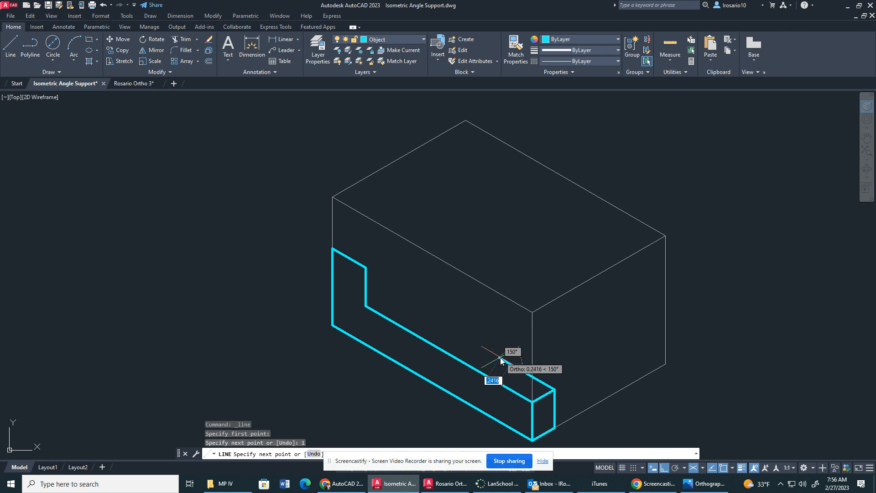
{"action": "type", "text": "2"}
{"action": "key", "text": "Return"}
{"action": "type", "text": "1"}
{"action": "key", "text": "Return"}
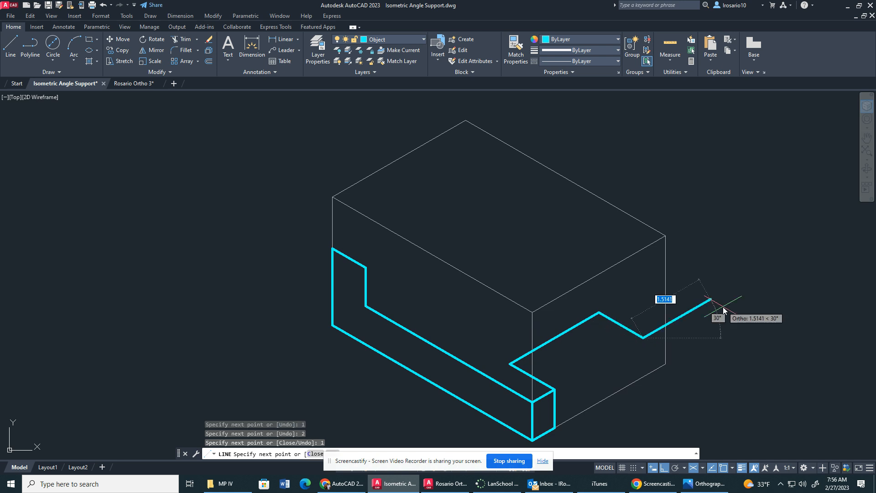
Draw the end face beyond the notch with a .5 top edge, .75 down and .5 back on the right isoplane, closing at the notch's end.
{"action": "type", "text": ".5"}
{"action": "key", "text": "Return"}
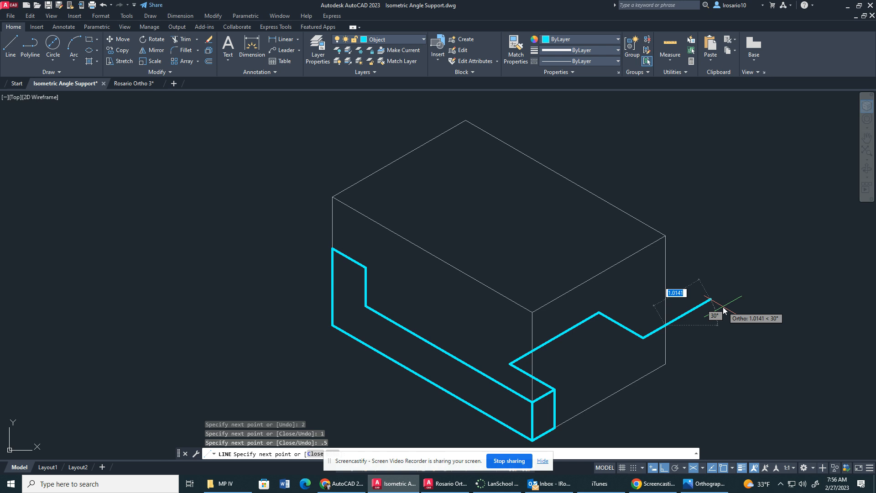
{"action": "type", "text": ".75"}
{"action": "key", "text": "Return"}
{"action": "type", "text": ".5"}
{"action": "key", "text": "Return"}
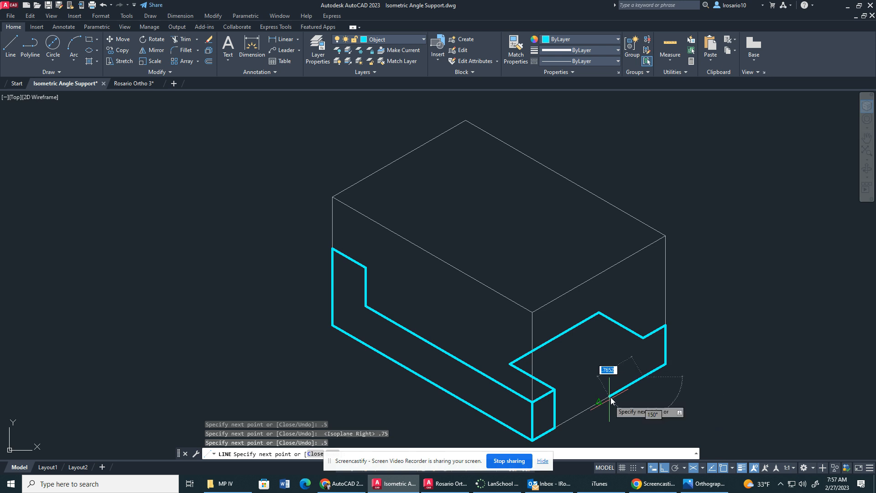
{"action": "left_click", "coordinate": [643, 337]}
{"action": "key", "text": "Escape"}
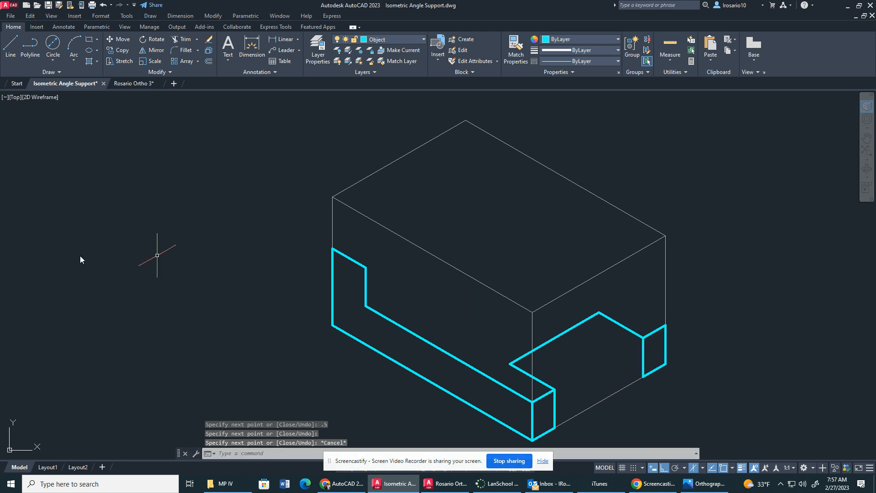
{"action": "key", "text": "F5"}
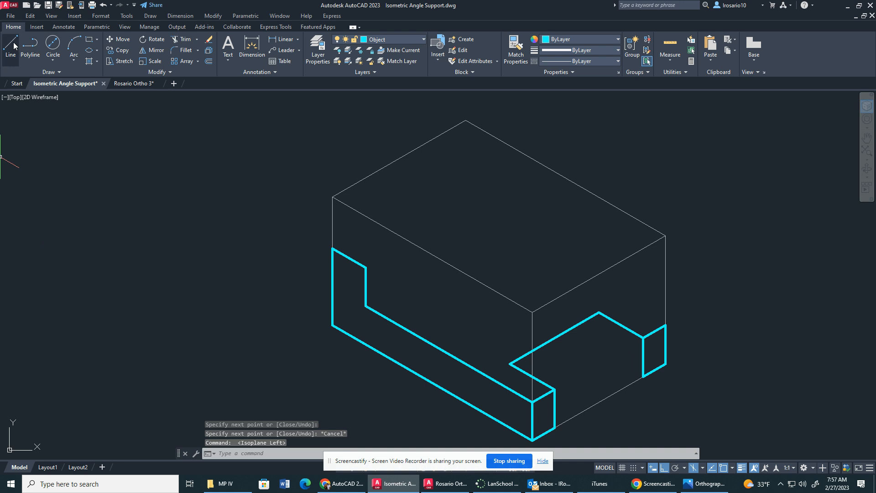
On the top isoplane, draw a 3.75 line from the far end face's outer upper corner and connect it to the L-shaped face's inner corner.
{"action": "key", "text": "F5"}
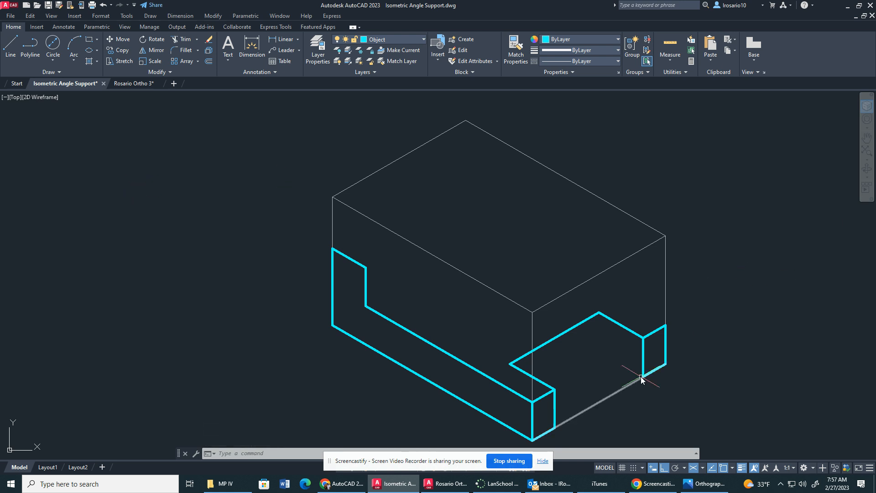
{"action": "left_click", "coordinate": [10, 45]}
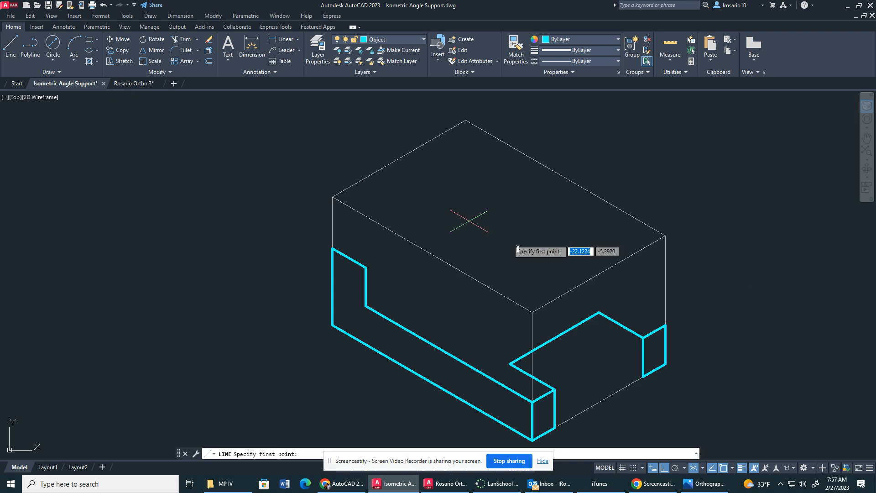
{"action": "left_click", "coordinate": [664, 326]}
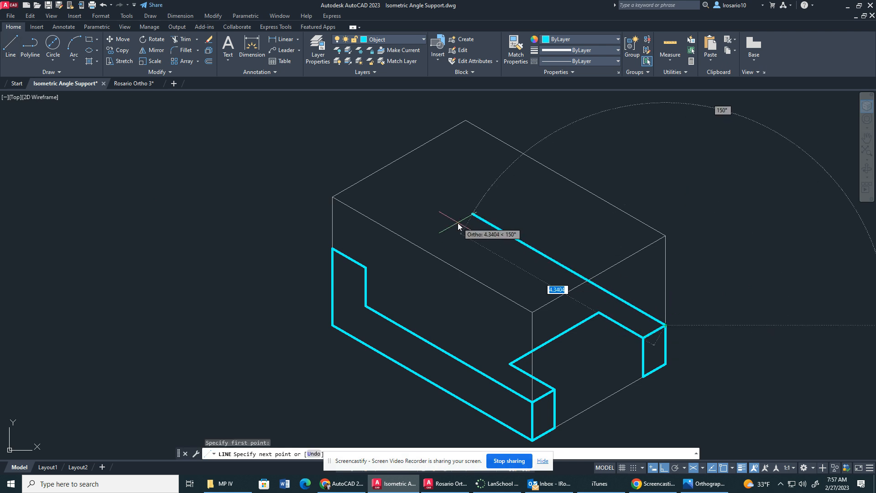
{"action": "type", "text": "3.75"}
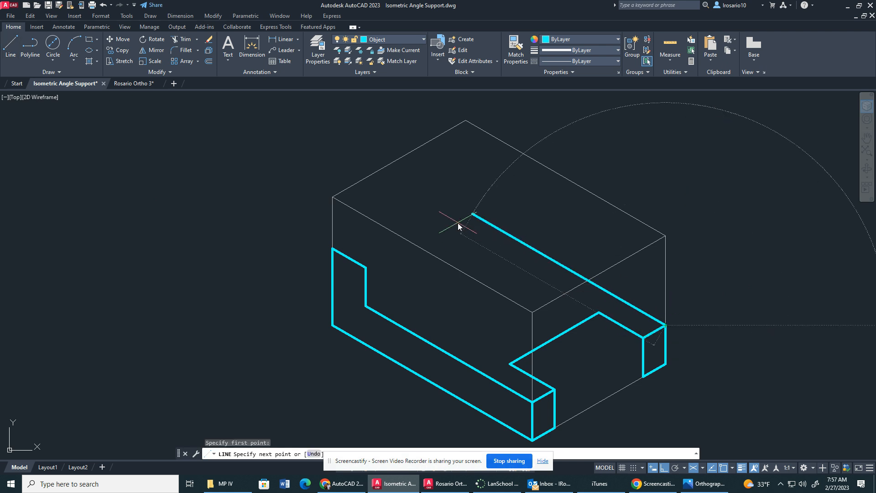
{"action": "key", "text": "Return"}
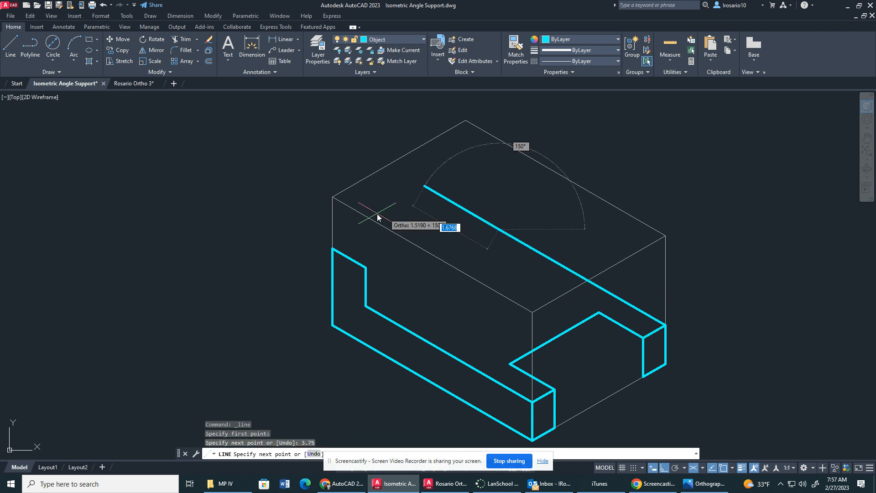
{"action": "left_click", "coordinate": [371, 306]}
{"action": "key", "text": "Escape"}
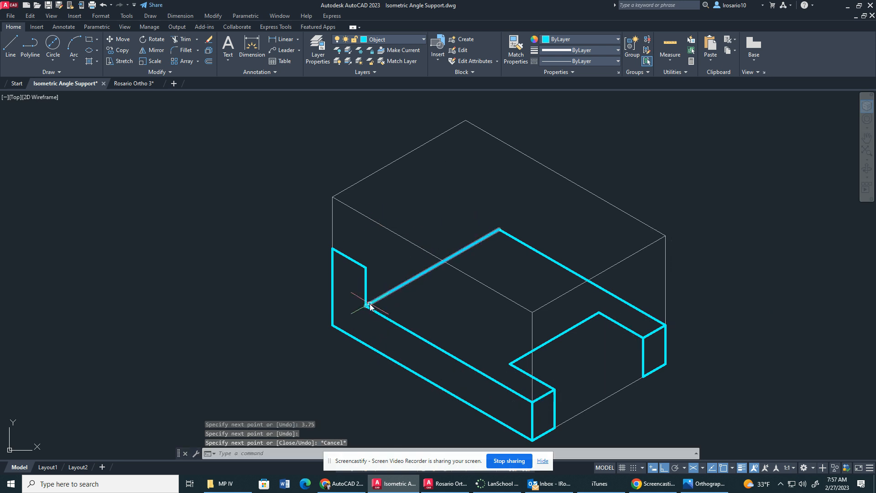
Start a line on the right isoplane at the base's back inner corner, and work out the upright's height above the base in Calculator.
{"action": "key", "text": "F5"}
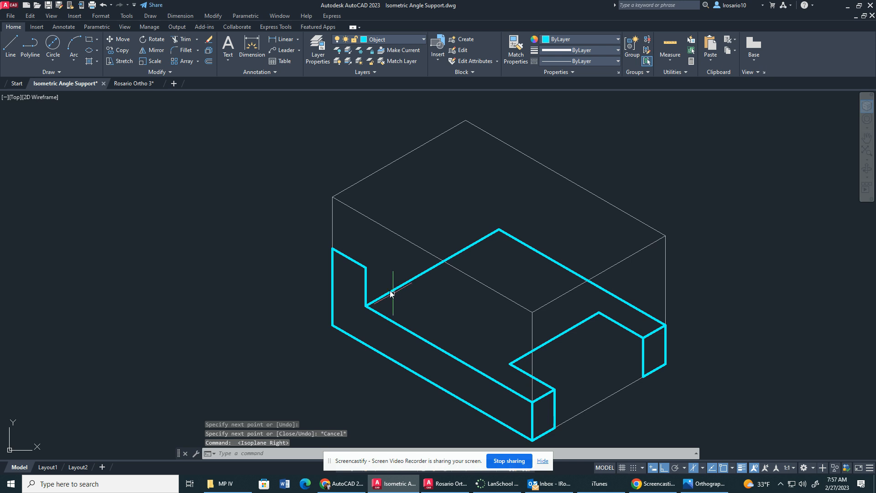
{"action": "left_click", "coordinate": [10, 46]}
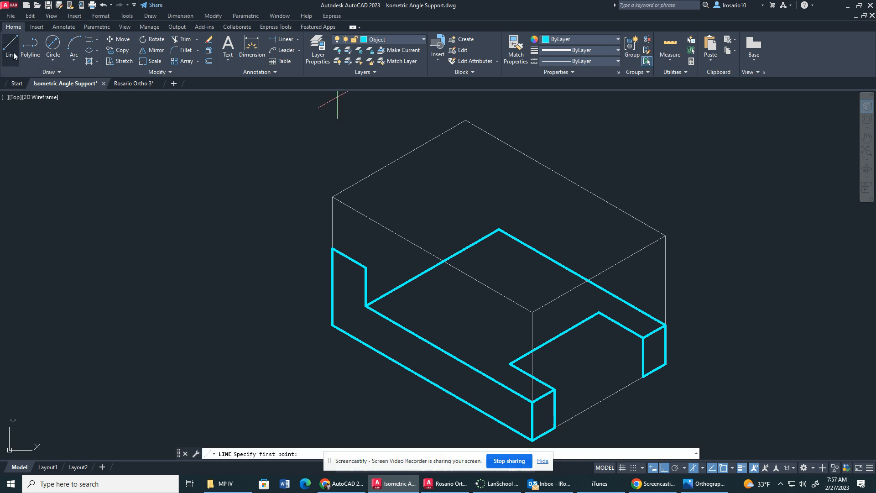
{"action": "left_click", "coordinate": [502, 233]}
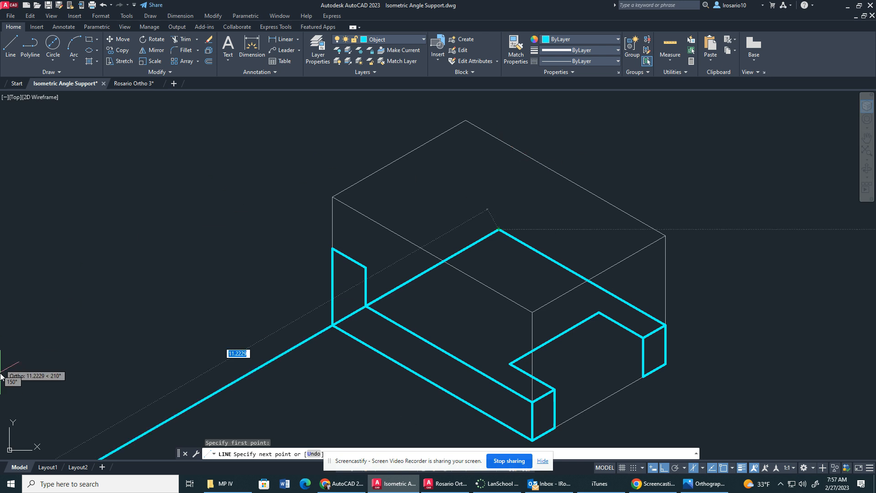
{"action": "left_click", "coordinate": [89, 485]}
{"action": "type", "text": "calc"}
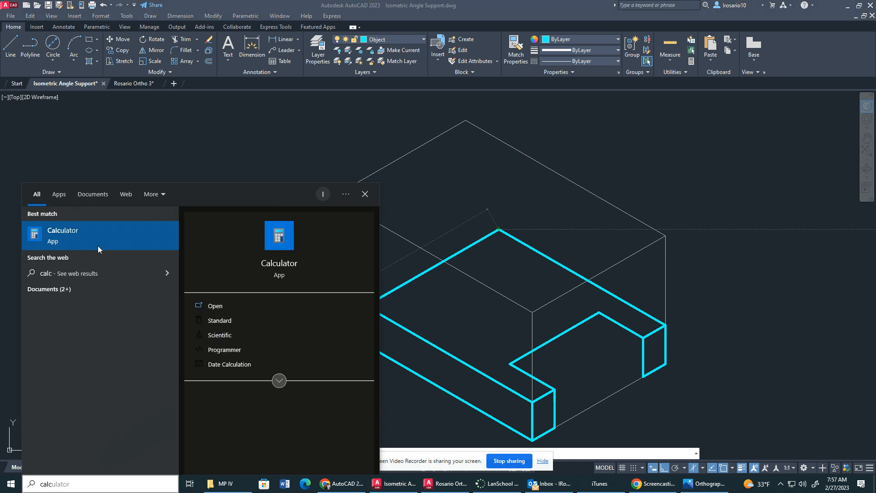
{"action": "left_click", "coordinate": [97, 245]}
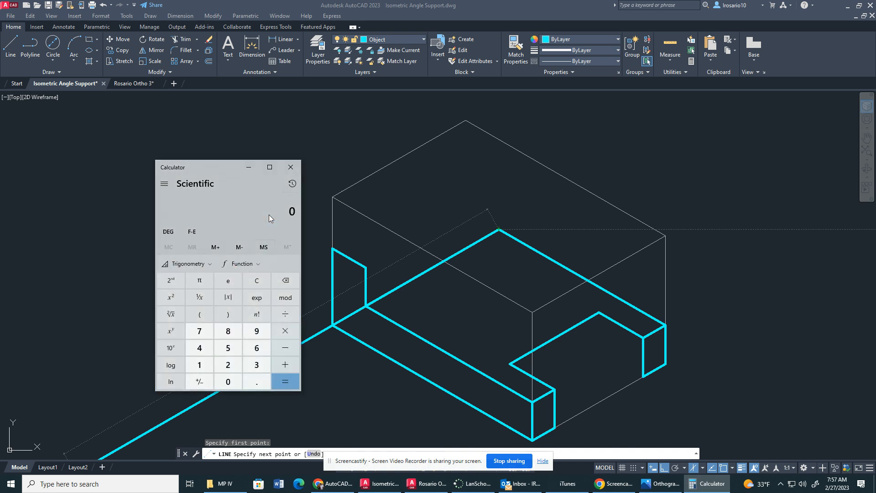
{"action": "key", "text": "2"}
{"action": "key", "text": "minus"}
{"action": "key", "text": "Return"}
{"action": "left_click", "coordinate": [548, 6]}
Outline the upright's inner face with a 1.75 vertical, a 2 top edge and a slanted line to the L-shaped face's upper inner corner.
{"action": "type", "text": "1.75"}
{"action": "key", "text": "Return"}
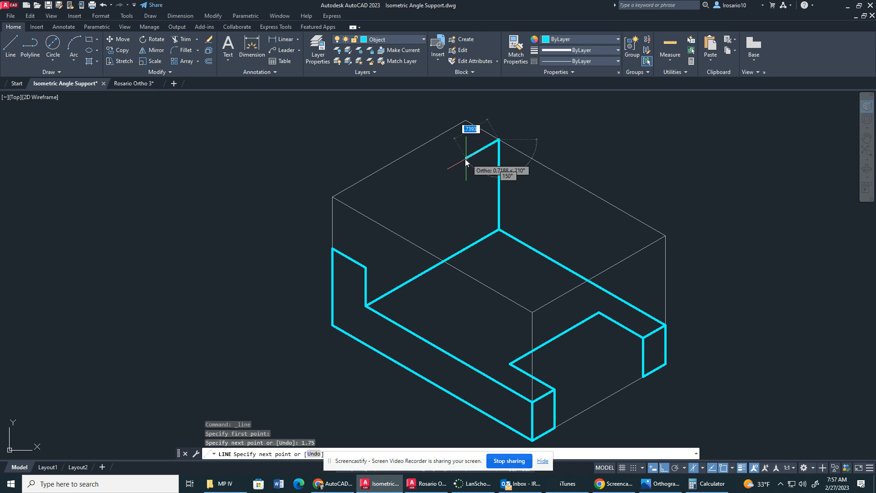
{"action": "type", "text": "2"}
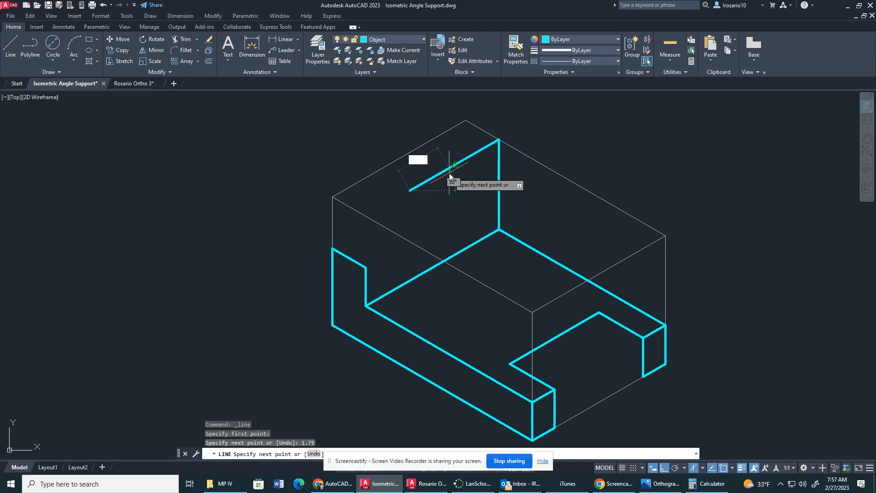
{"action": "key", "text": "Return"}
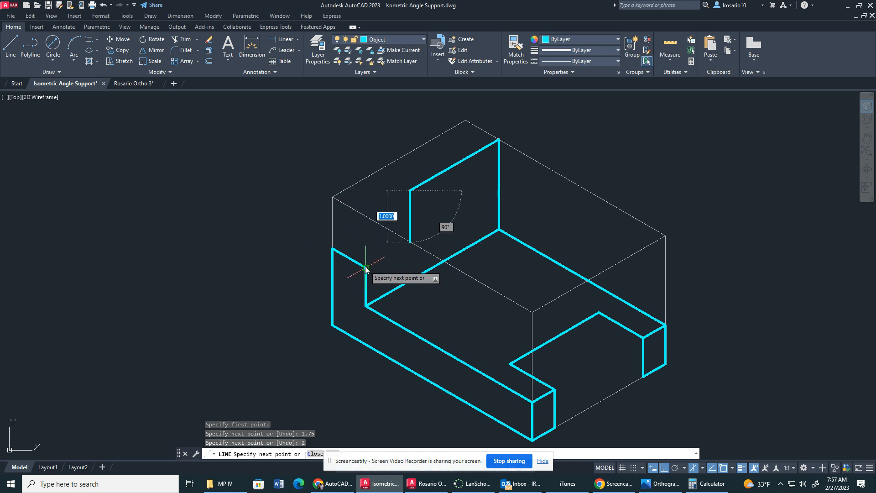
{"action": "key", "text": "Escape"}
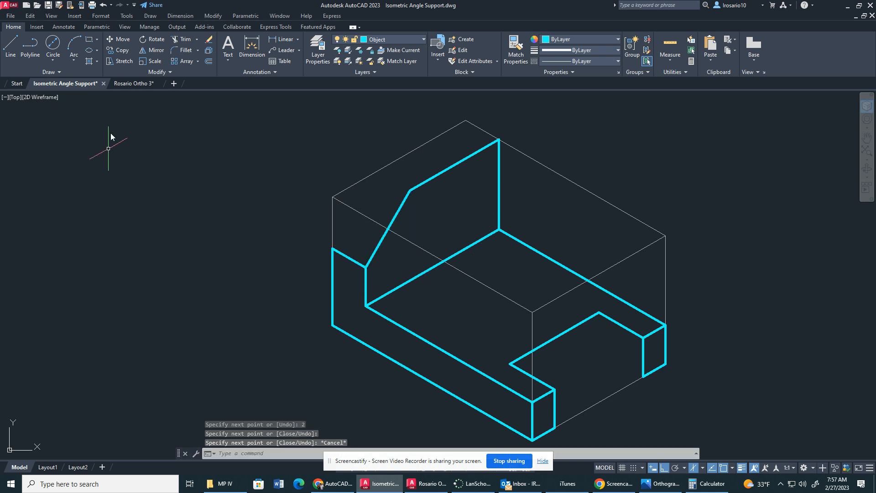
On the top isoplane, draw the upright's outer outline via the box's back corner, 2 along its edge, then slanting to the L-shaped face's upper outer corner.
{"action": "left_click", "coordinate": [10, 46]}
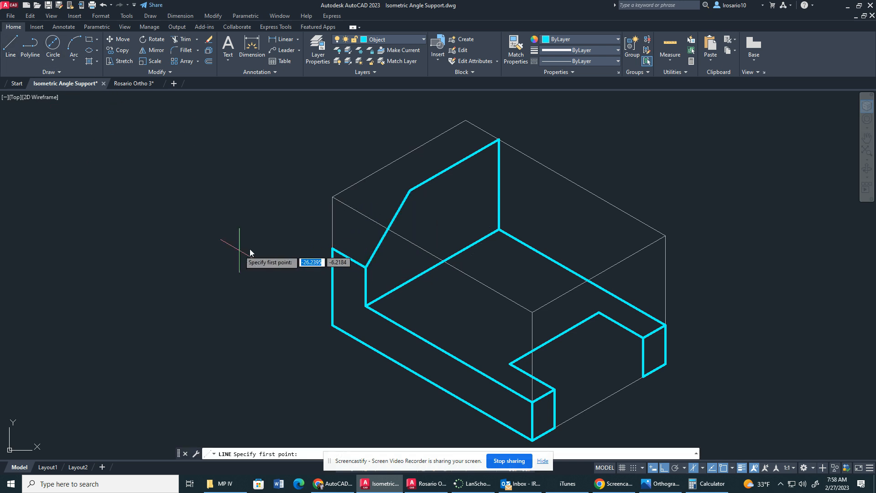
{"action": "key", "text": "F5"}
{"action": "key", "text": "F5"}
{"action": "left_click", "coordinate": [466, 122]}
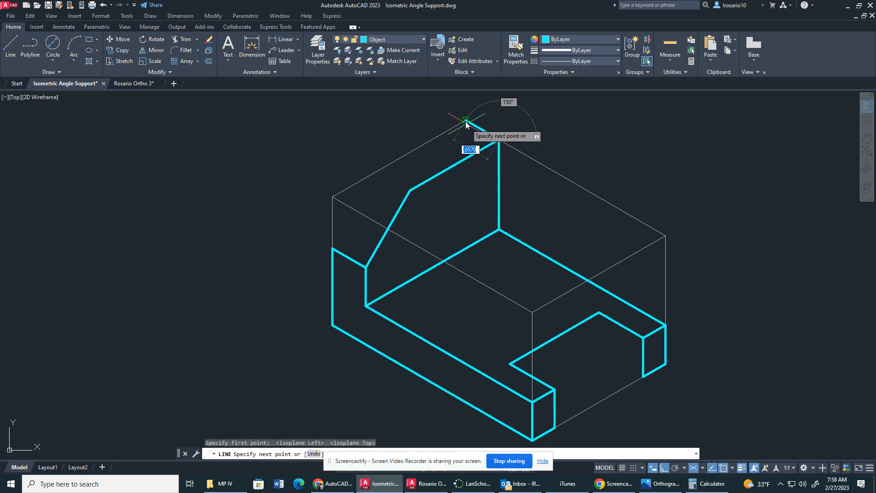
{"action": "type", "text": "2"}
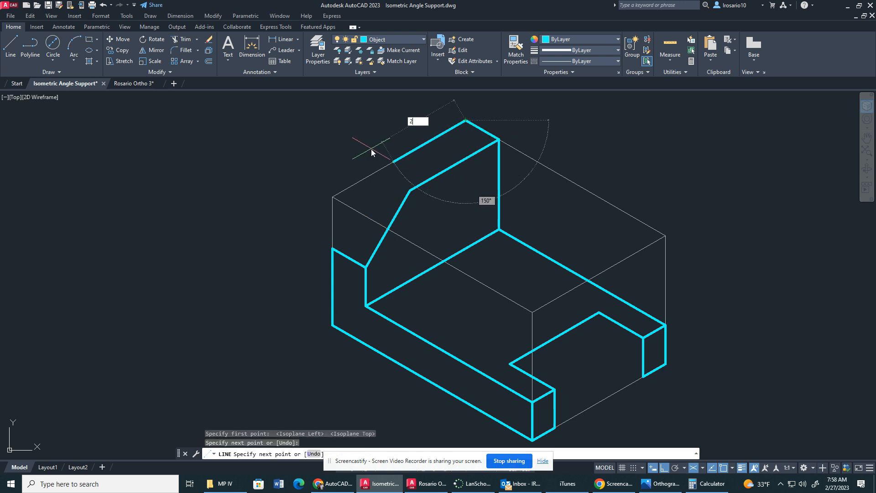
{"action": "key", "text": "Return"}
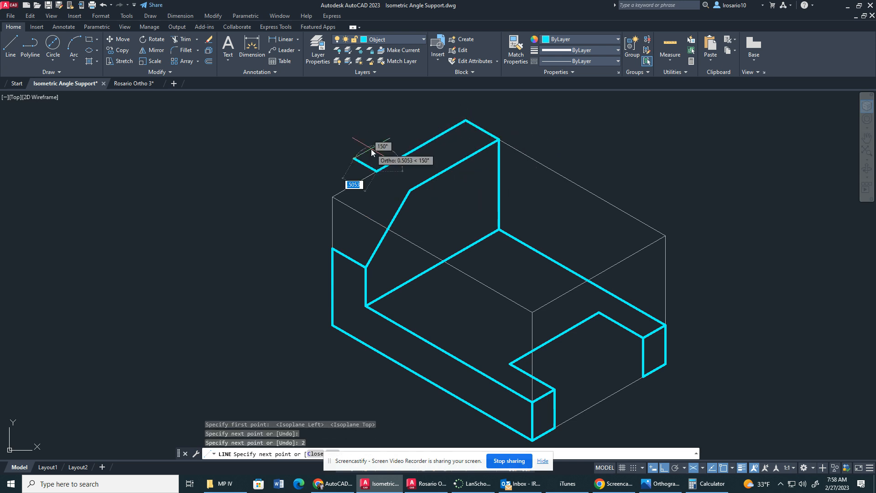
{"action": "left_click", "coordinate": [338, 252]}
{"action": "key", "text": "Escape"}
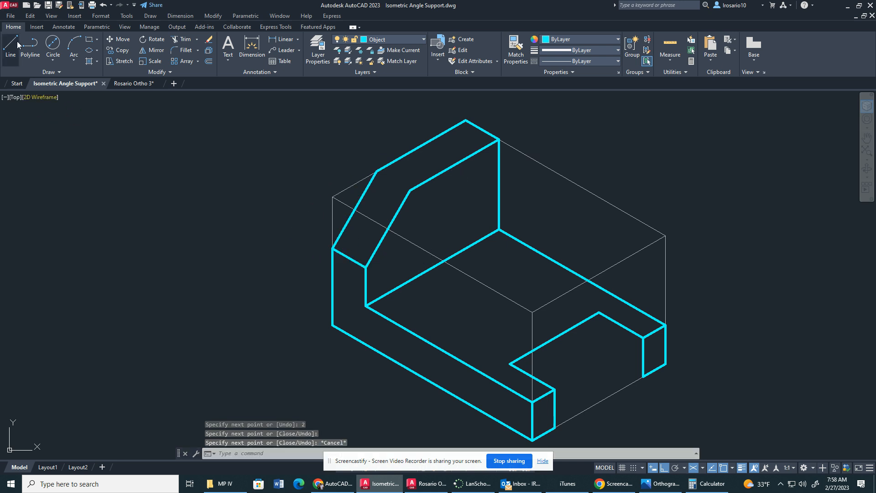
Connect the upper ends of the upright's two slanted edges with a line.
{"action": "key", "text": "Return"}
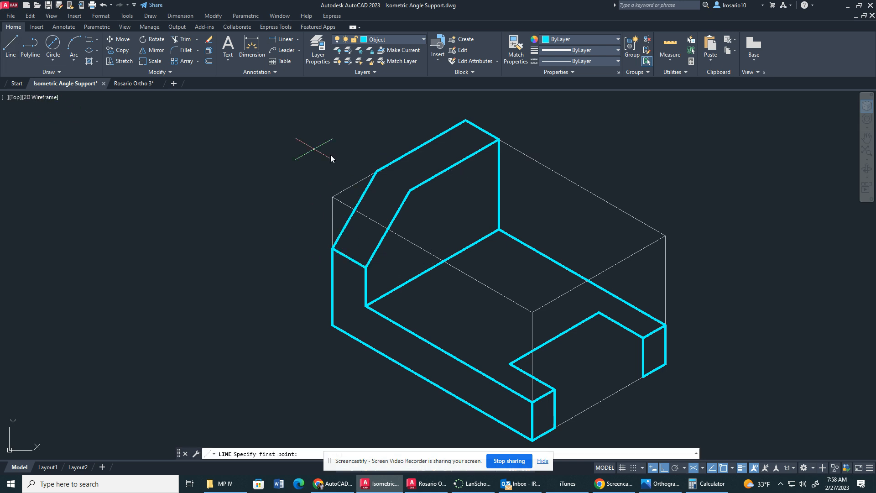
{"action": "left_click", "coordinate": [377, 172]}
{"action": "left_click", "coordinate": [410, 191]}
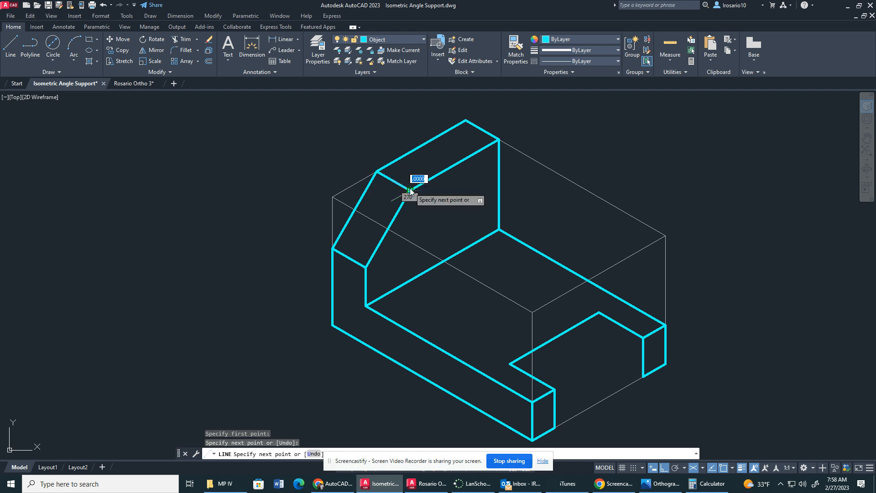
{"action": "key", "text": "Escape"}
Set the right isoplane and turn off the current Object layer, leaving only the construction box displayed.
{"action": "scroll", "coordinate": [406, 228], "scroll_direction": "down", "scroll_amount": 3}
{"action": "scroll", "coordinate": [298, 295], "scroll_direction": "down", "scroll_amount": 1}
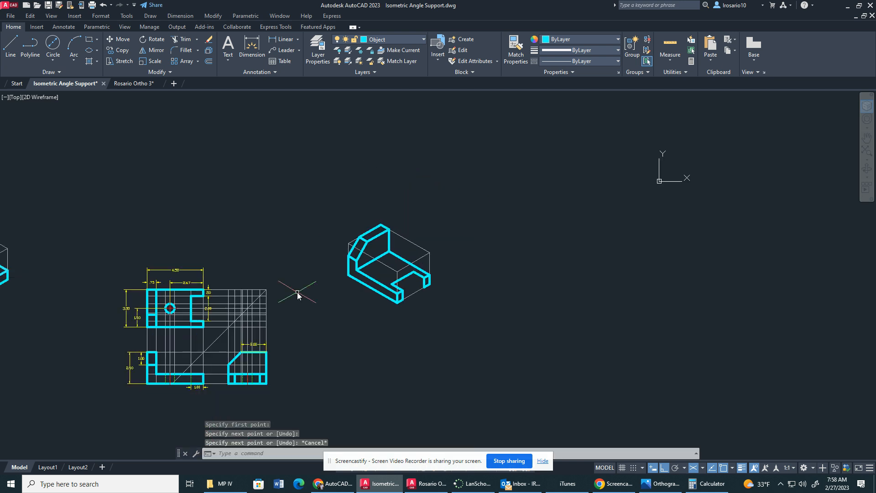
{"action": "scroll", "coordinate": [337, 276], "scroll_direction": "up", "scroll_amount": 2}
{"action": "scroll", "coordinate": [370, 264], "scroll_direction": "down", "scroll_amount": 2}
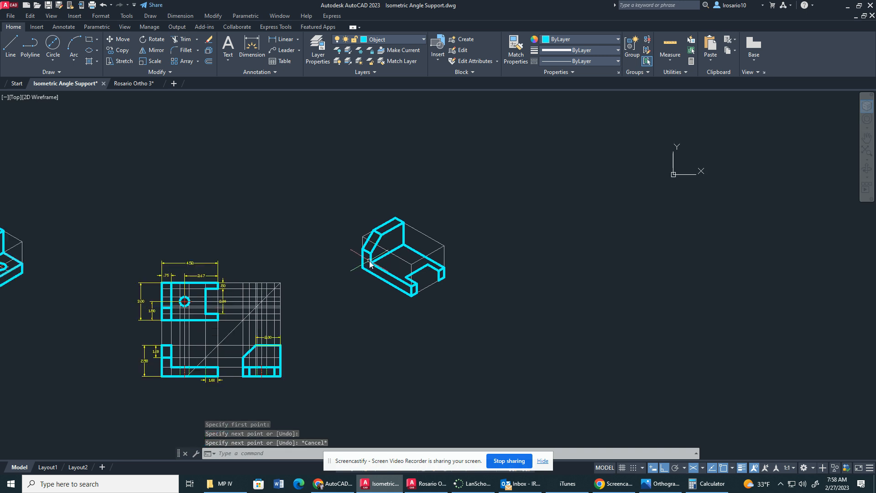
{"action": "scroll", "coordinate": [411, 259], "scroll_direction": "up", "scroll_amount": 6}
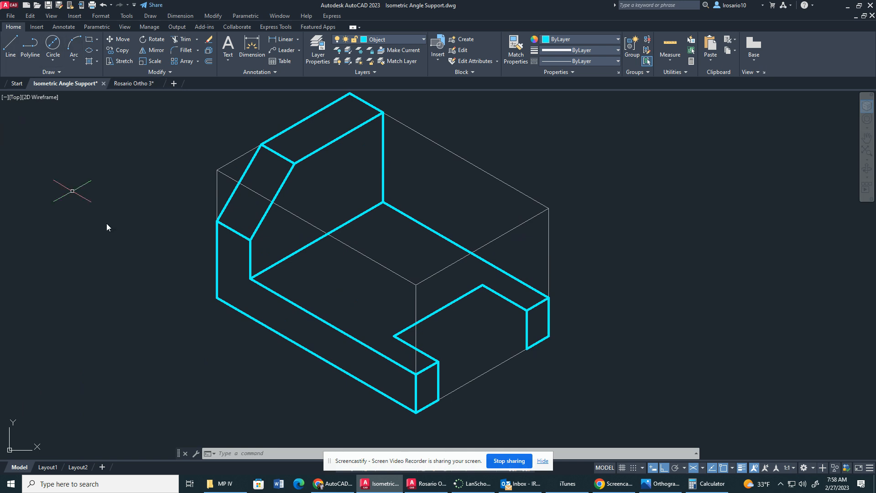
{"action": "key", "text": "F5"}
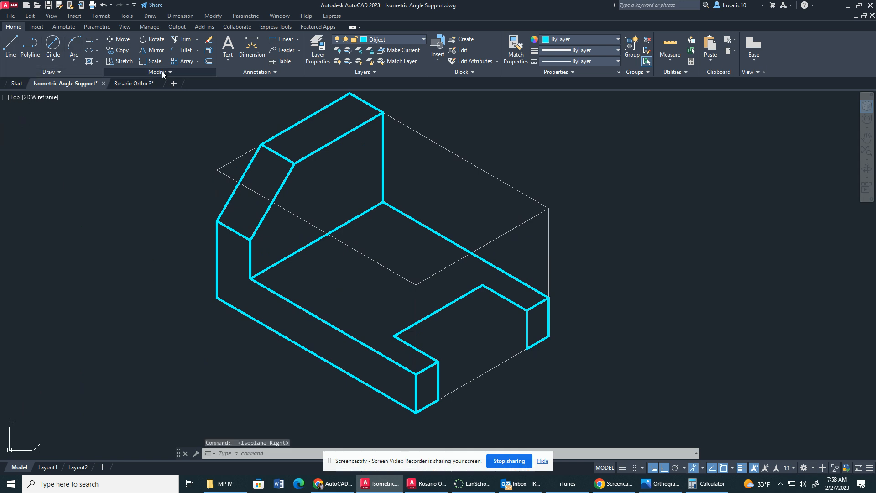
{"action": "left_click", "coordinate": [209, 64]}
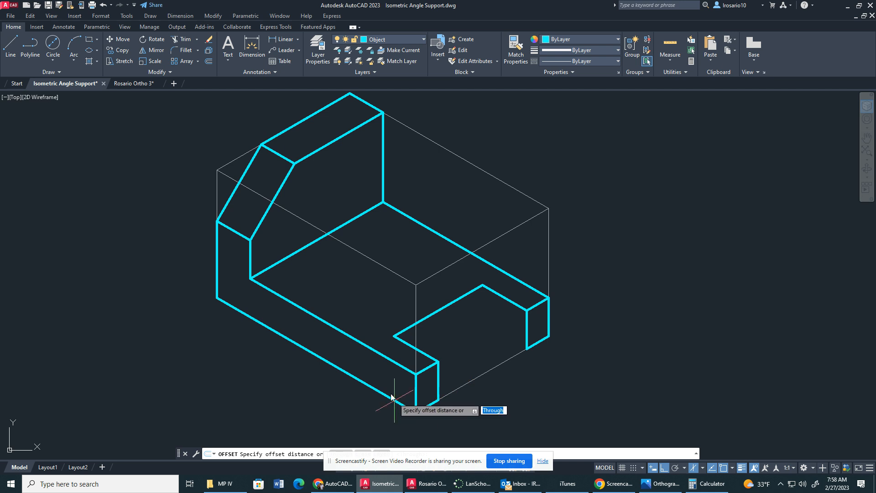
{"action": "left_click", "coordinate": [400, 39]}
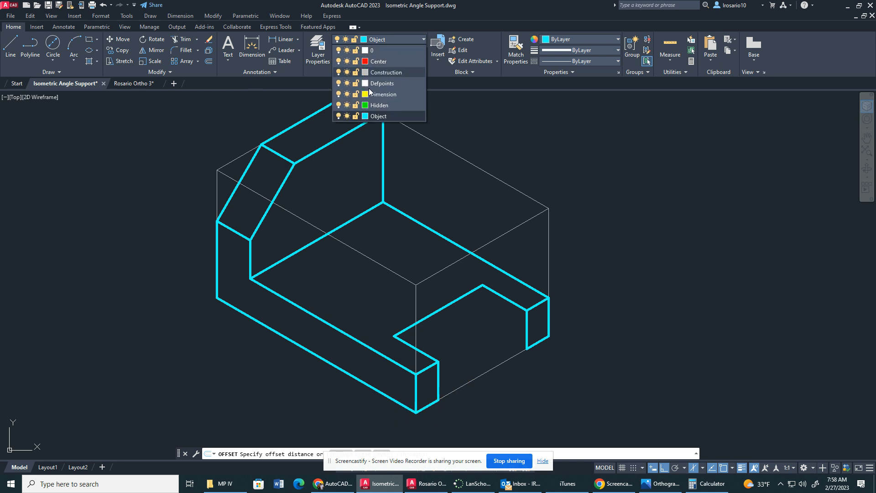
{"action": "left_click", "coordinate": [336, 116]}
{"action": "left_click", "coordinate": [454, 234]}
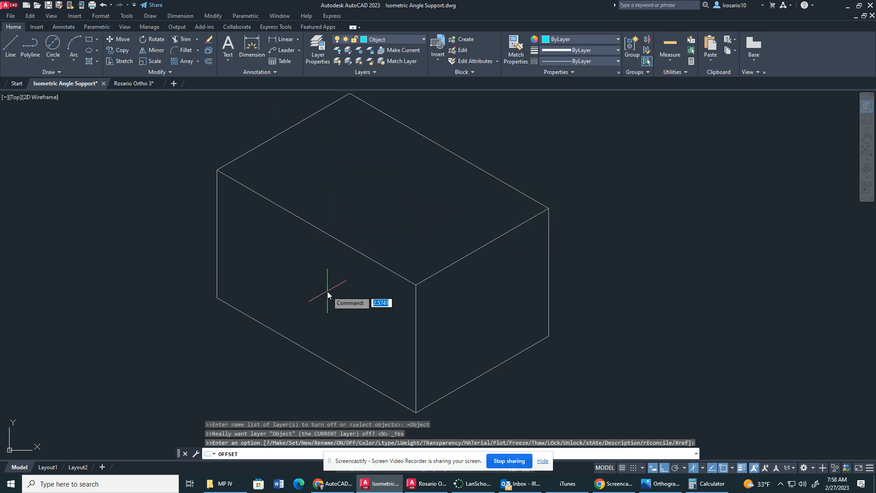
{"action": "key", "text": "Return"}
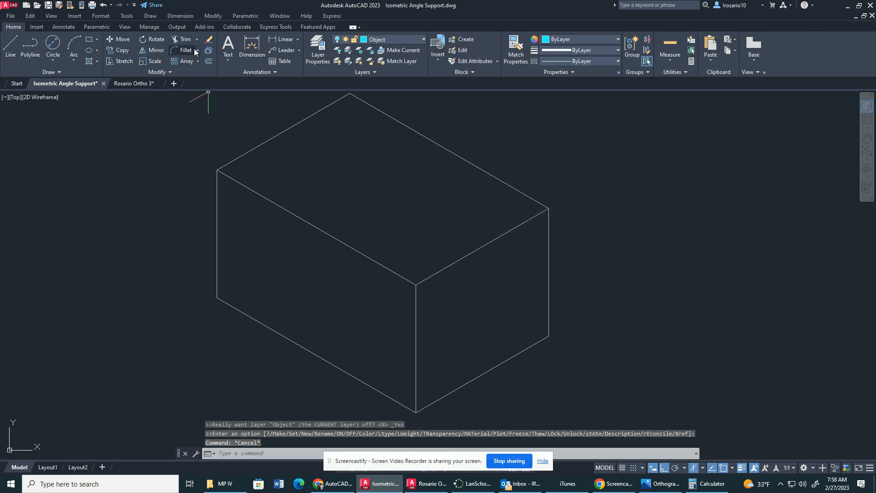
{"action": "key", "text": "Return"}
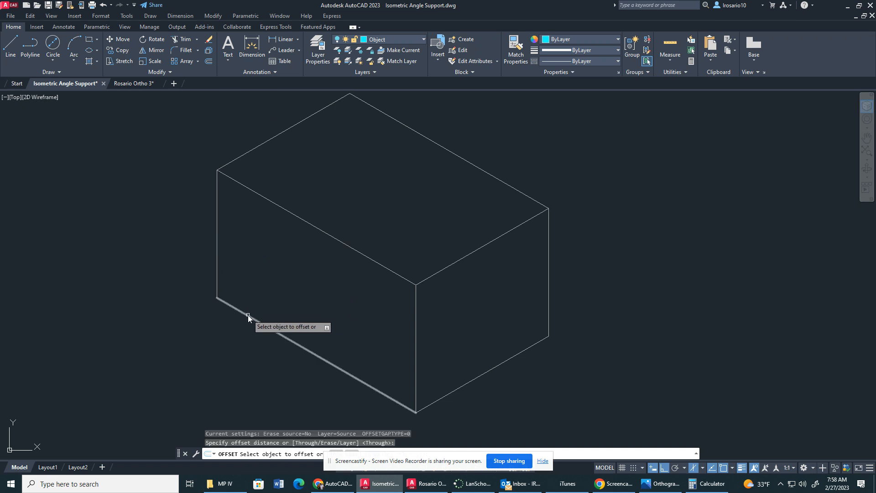
{"action": "left_click", "coordinate": [248, 317]}
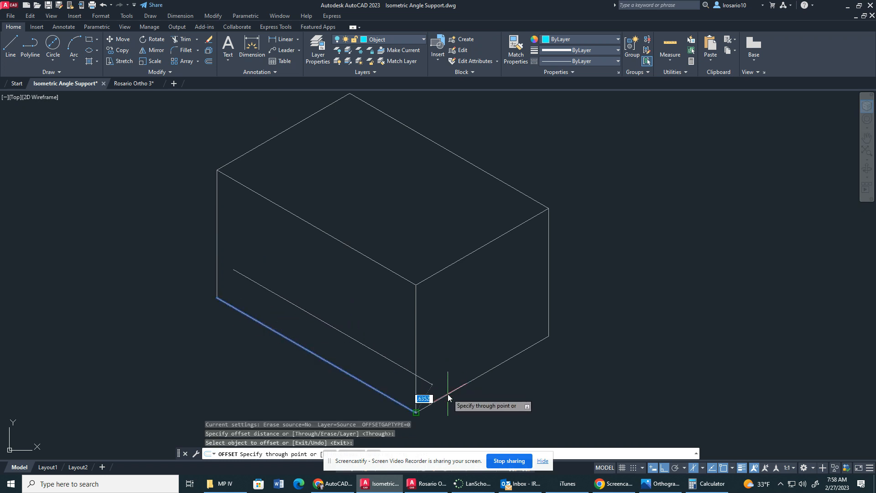
{"action": "key", "text": "Escape"}
Copy the construction box's two front bottom edges .75 straight up from their shared corner.
{"action": "left_click", "coordinate": [122, 51]}
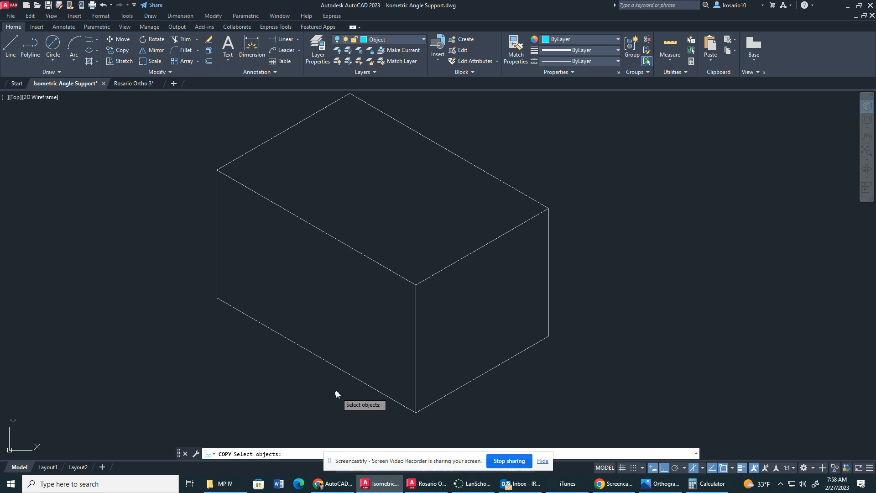
{"action": "left_click", "coordinate": [341, 369]}
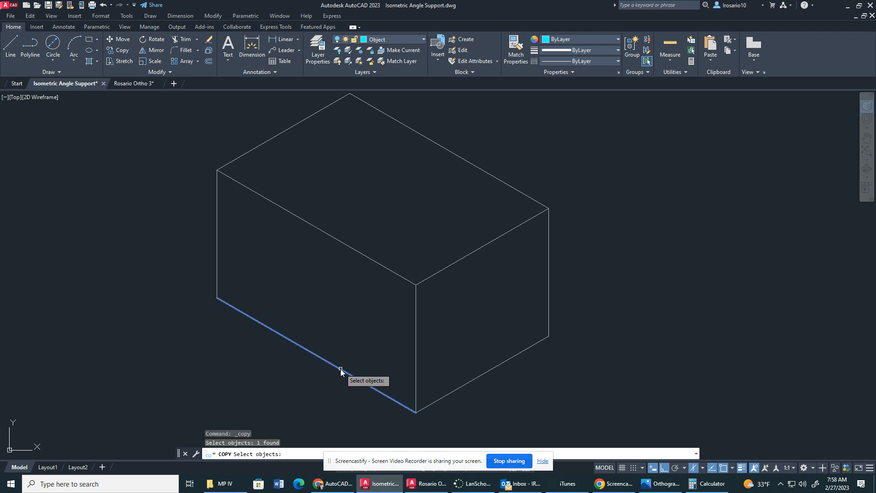
{"action": "double_click", "coordinate": [436, 401]}
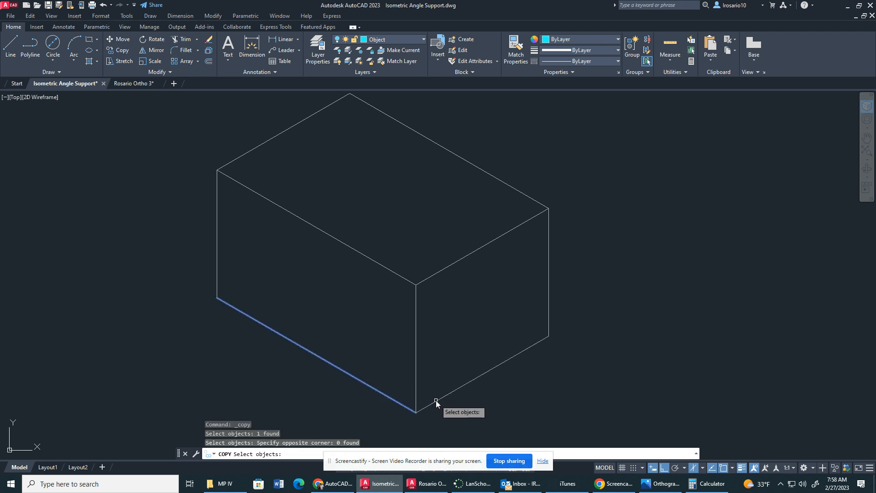
{"action": "left_click", "coordinate": [435, 404]}
{"action": "key", "text": "Return"}
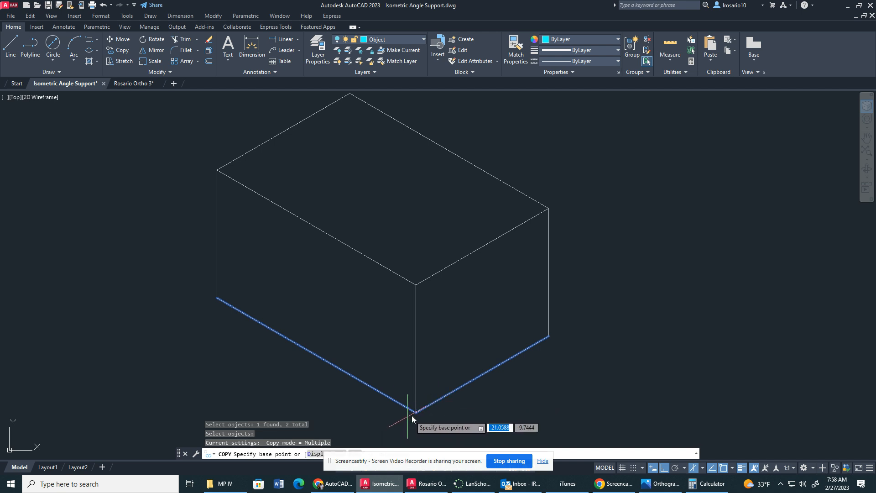
{"action": "left_click", "coordinate": [416, 413]}
{"action": "type", "text": ".7"}
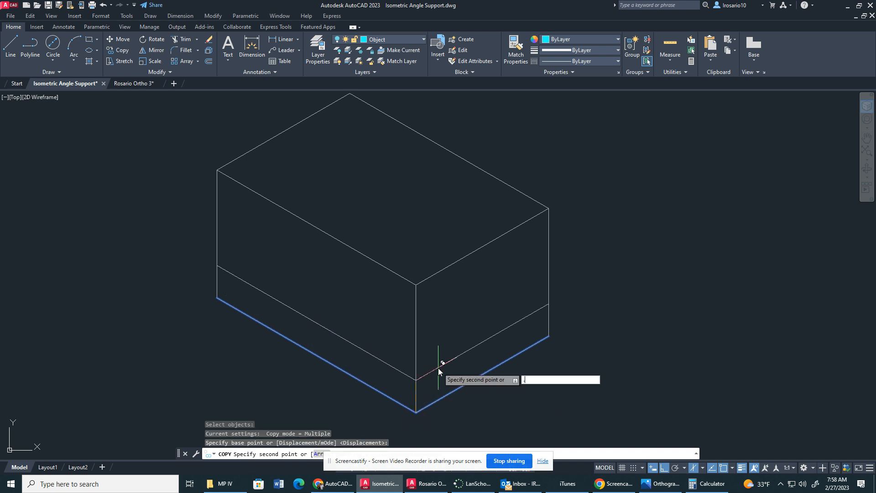
{"action": "type", "text": "5"}
{"action": "key", "text": "Return"}
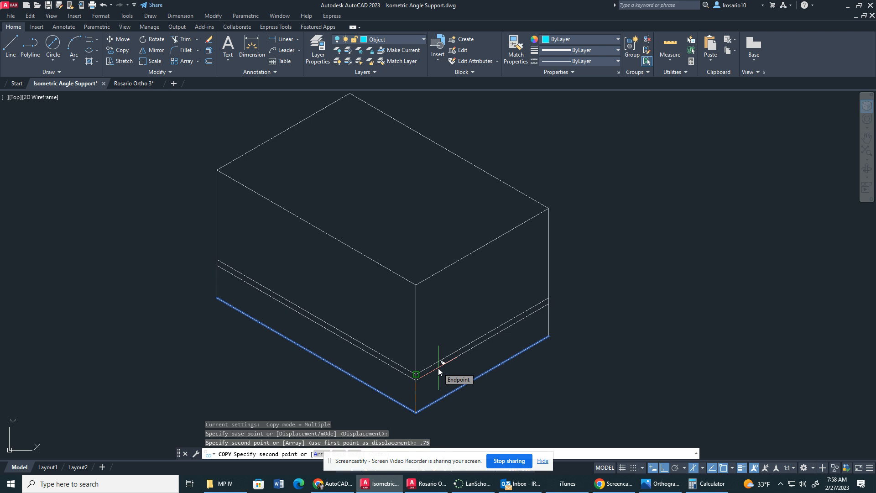
{"action": "key", "text": "Escape"}
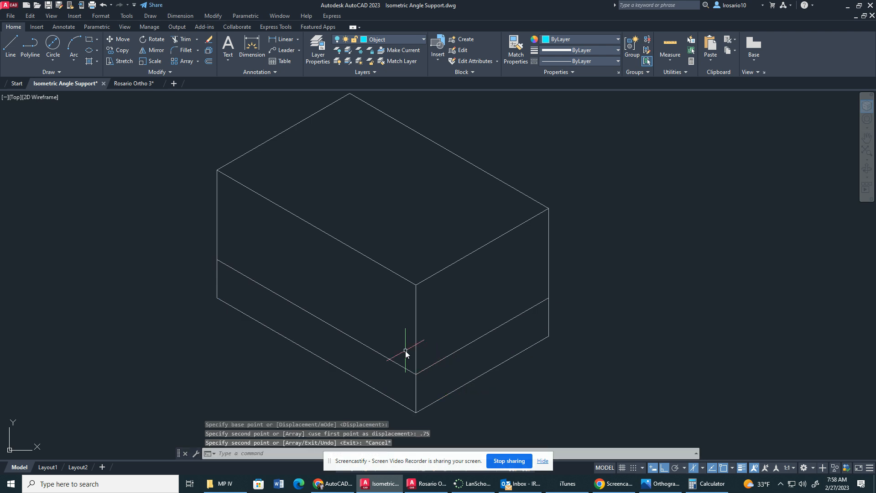
On the top isoplane, copy the raised long construction line 1.5 along the box's short direction.
{"action": "left_click", "coordinate": [122, 51]}
{"action": "left_click", "coordinate": [350, 337]}
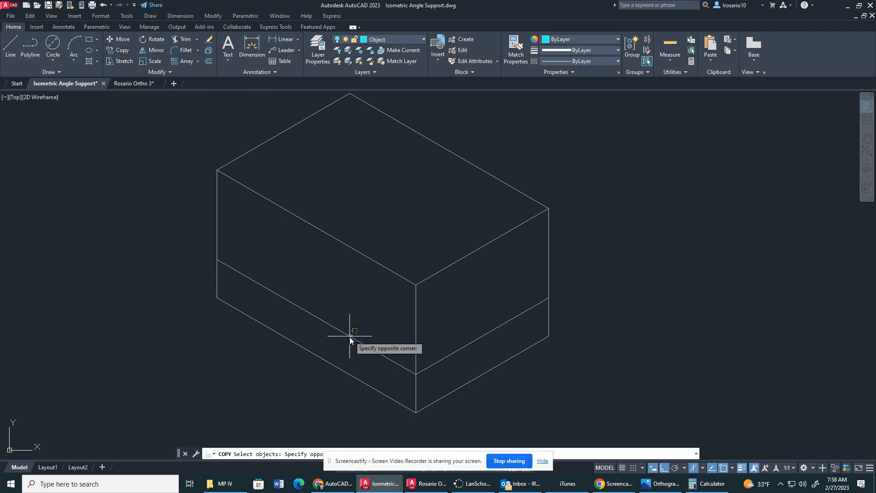
{"action": "left_click", "coordinate": [351, 336]}
{"action": "key", "text": "Return"}
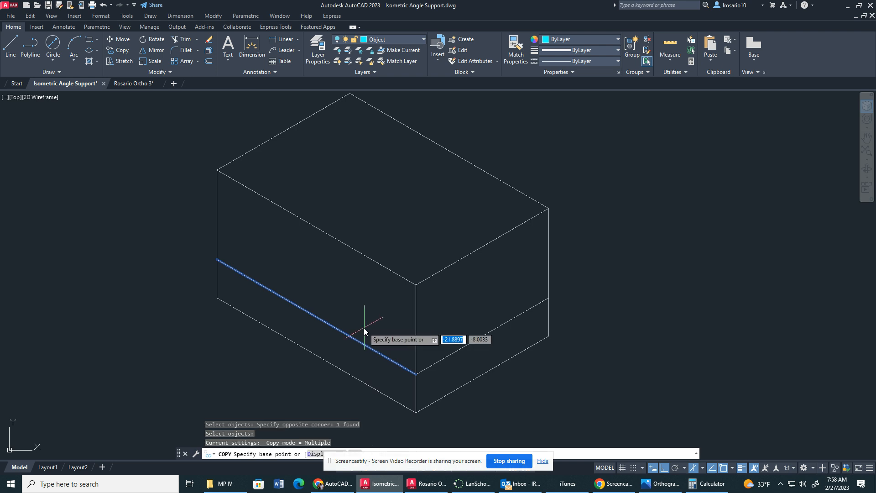
{"action": "left_click", "coordinate": [415, 374]}
{"action": "type", "text": "1."}
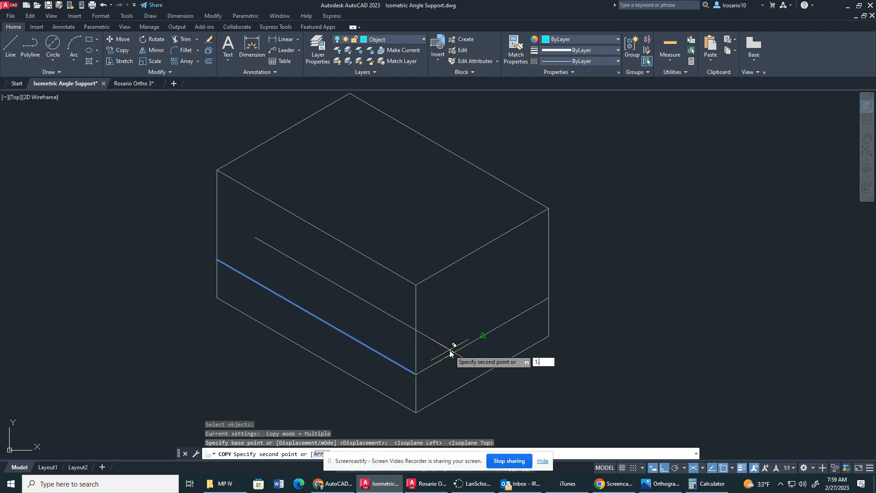
{"action": "key", "text": "Return"}
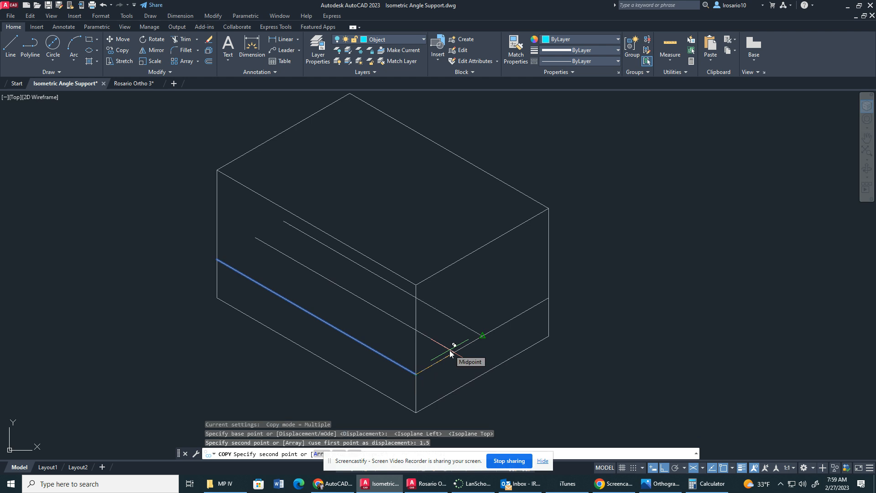
{"action": "key", "text": "Escape"}
{"action": "left_click", "coordinate": [466, 346]}
{"action": "left_click", "coordinate": [459, 349]}
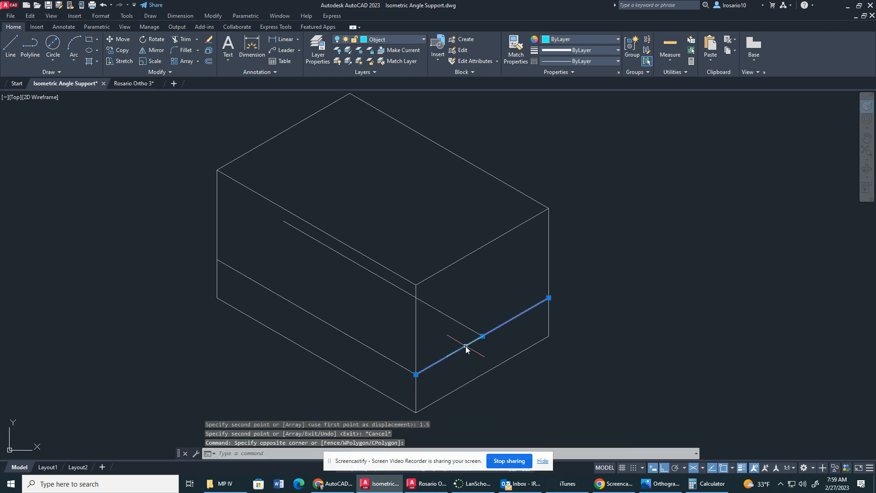
{"action": "left_click", "coordinate": [210, 62]}
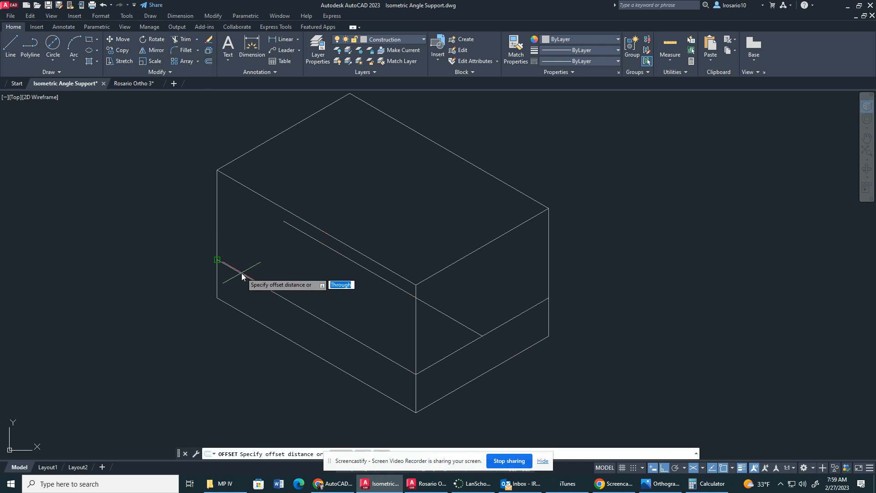
{"action": "key", "text": "Return"}
{"action": "left_click", "coordinate": [422, 370]}
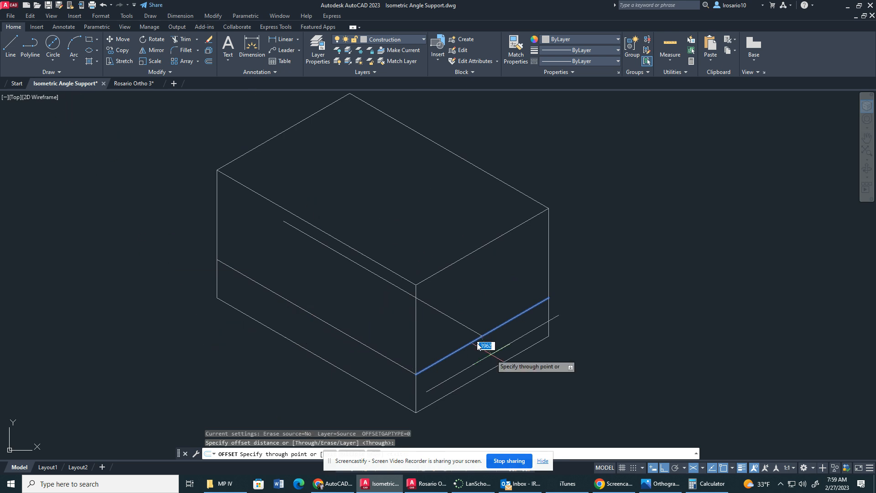
{"action": "key", "text": "Escape"}
Copy the raised short construction line 2.67 back along the box's long direction from the front corner.
{"action": "left_click", "coordinate": [117, 50]}
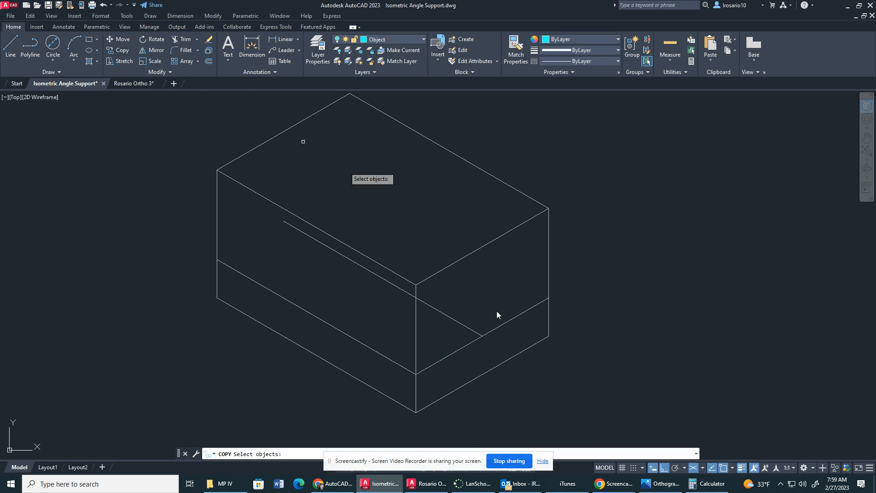
{"action": "left_click", "coordinate": [458, 350]}
{"action": "key", "text": "Return"}
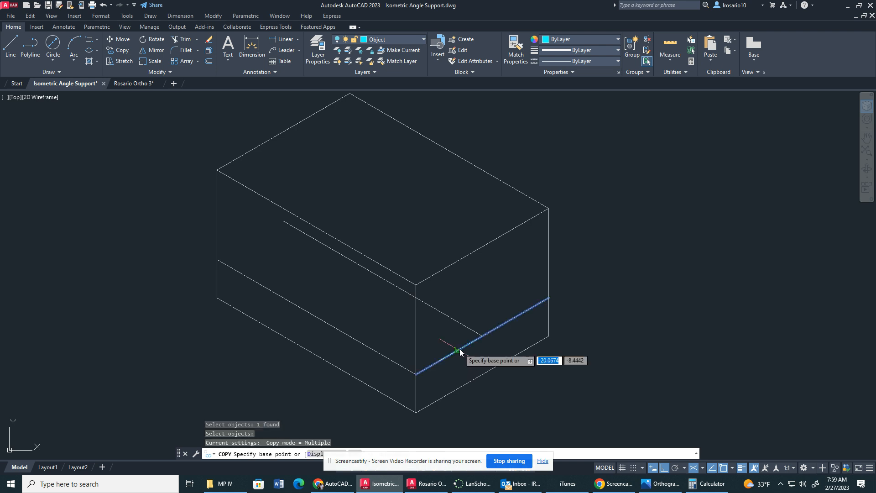
{"action": "left_click", "coordinate": [416, 375]}
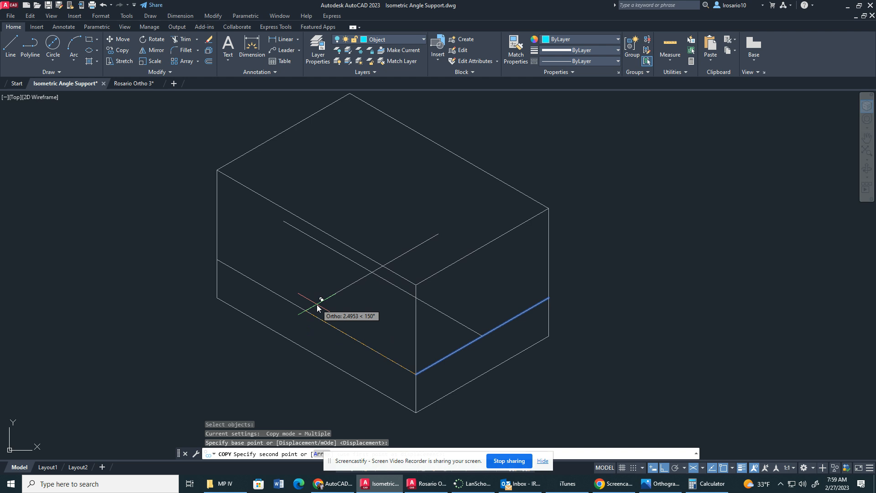
{"action": "type", "text": "2.67"}
{"action": "key", "text": "Return"}
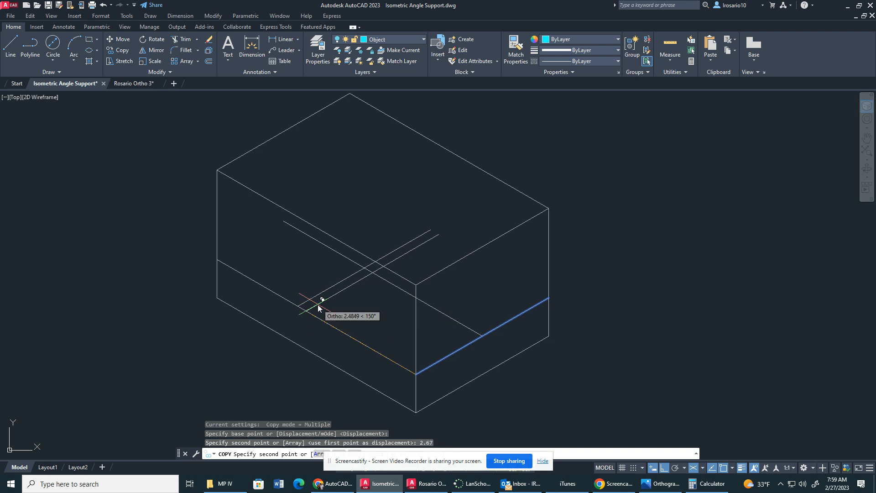
{"action": "key", "text": "Escape"}
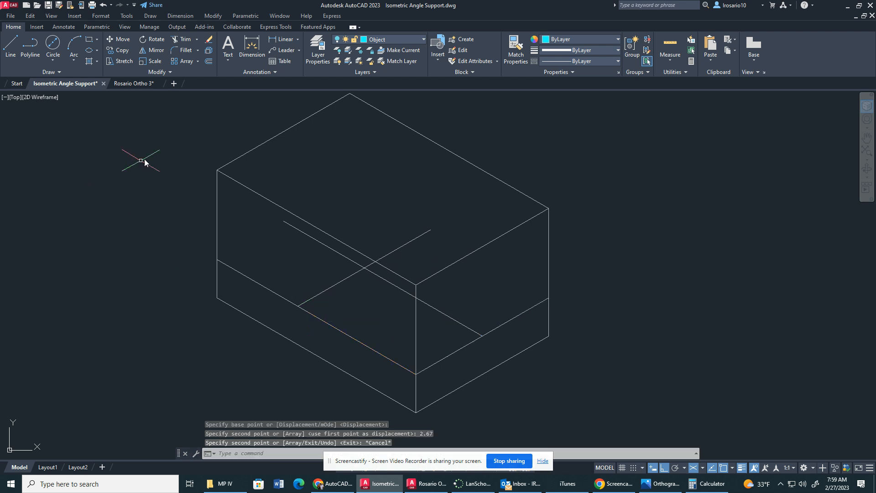
From the crossing of the two copied construction lines, draw three connected .375 segments of a small isometric square.
{"action": "left_click", "coordinate": [10, 48]}
{"action": "scroll", "coordinate": [342, 268], "scroll_direction": "up", "scroll_amount": 5}
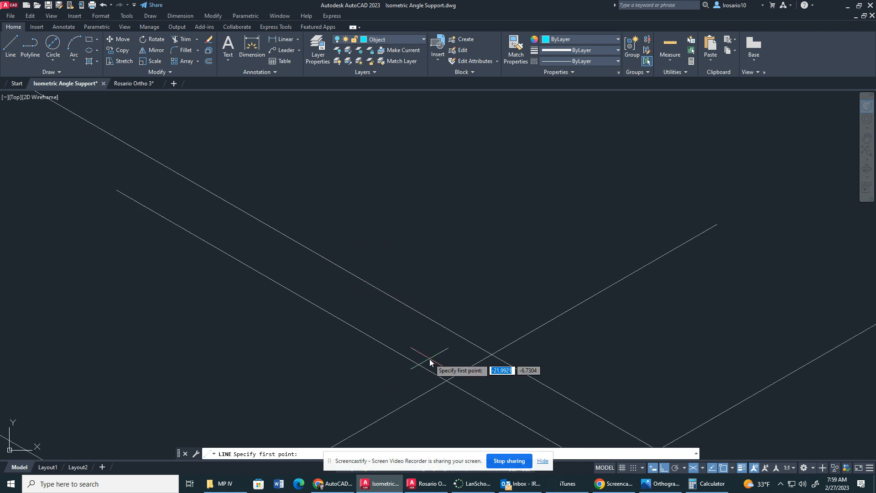
{"action": "left_click", "coordinate": [447, 380]}
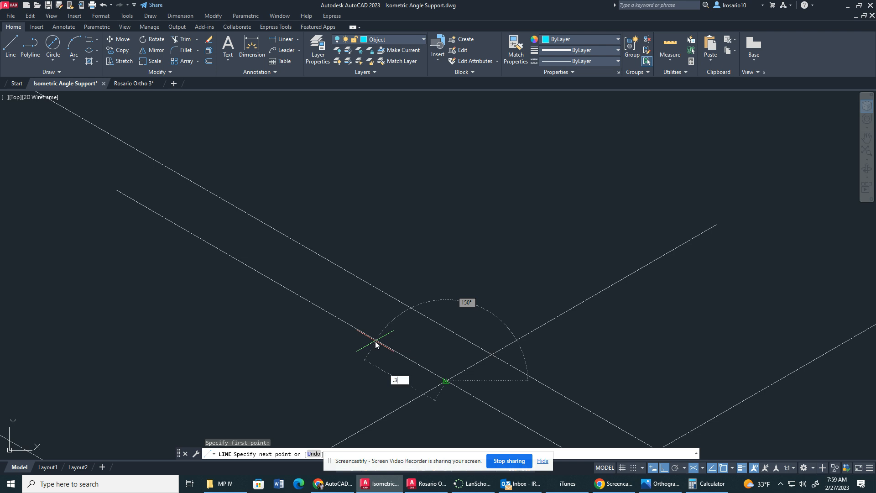
{"action": "key", "text": "Return"}
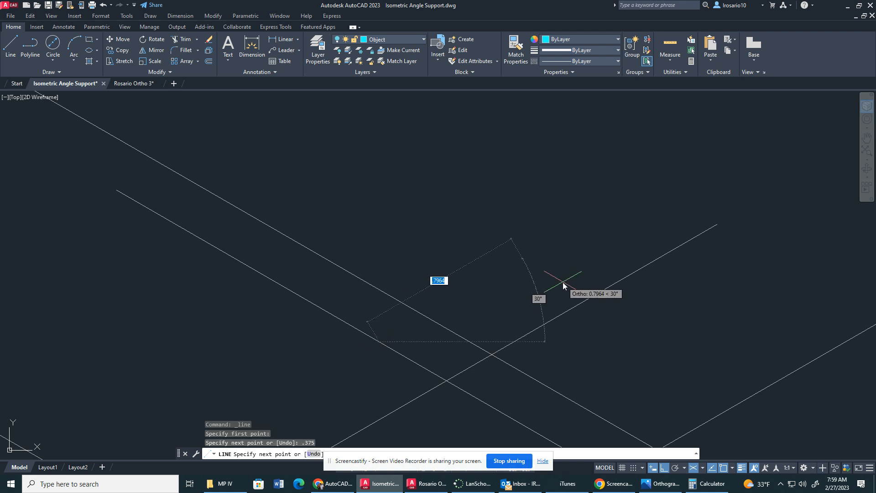
{"action": "type", "text": ".375"}
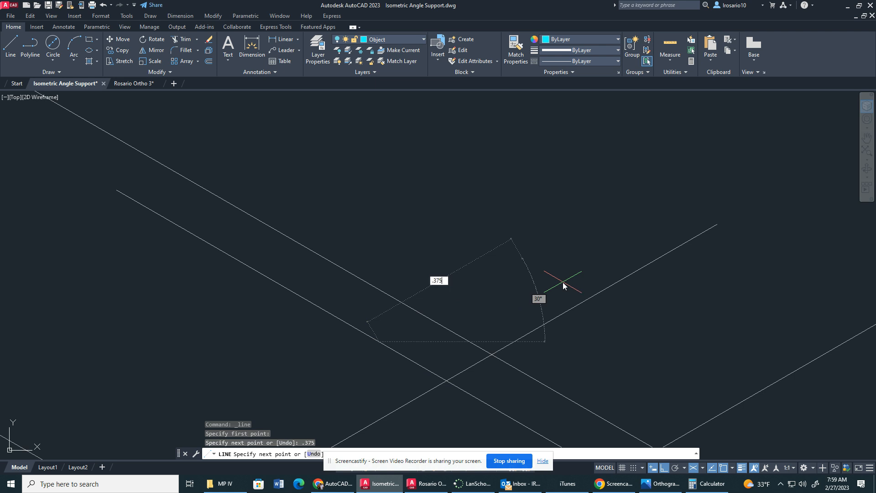
{"action": "key", "text": "Return"}
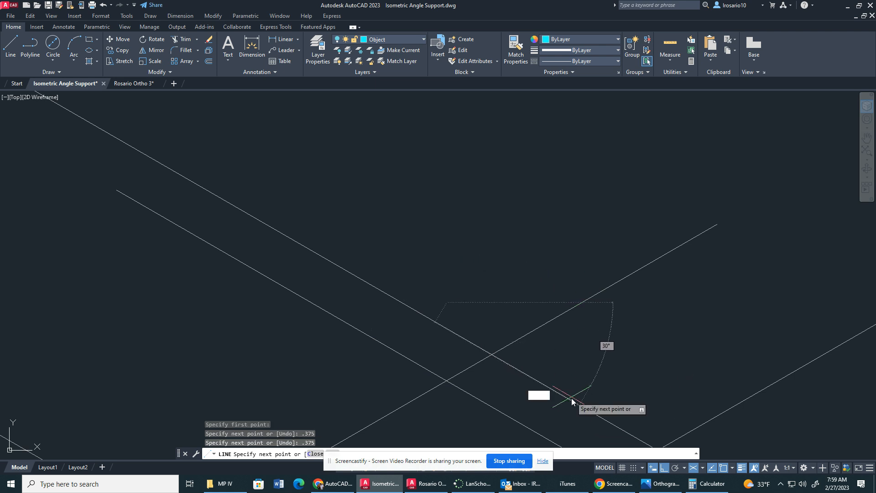
{"action": "type", "text": "."}
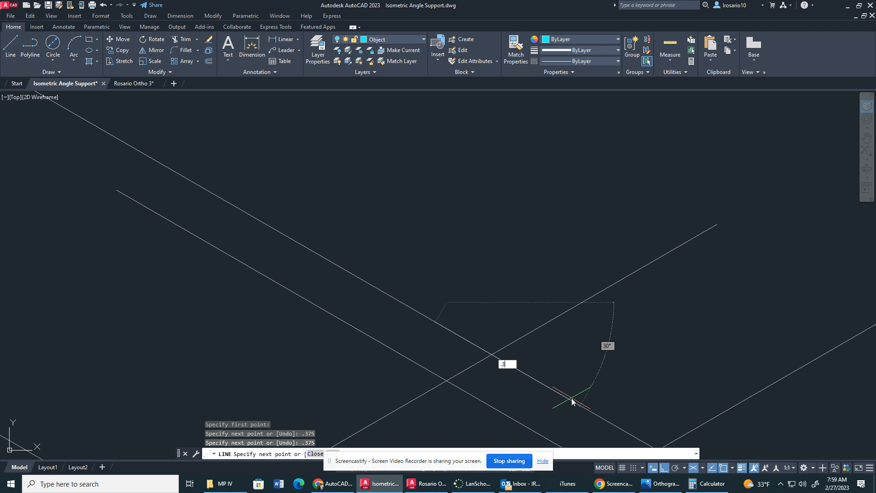
{"action": "type", "text": "375"}
{"action": "key", "text": "Return"}
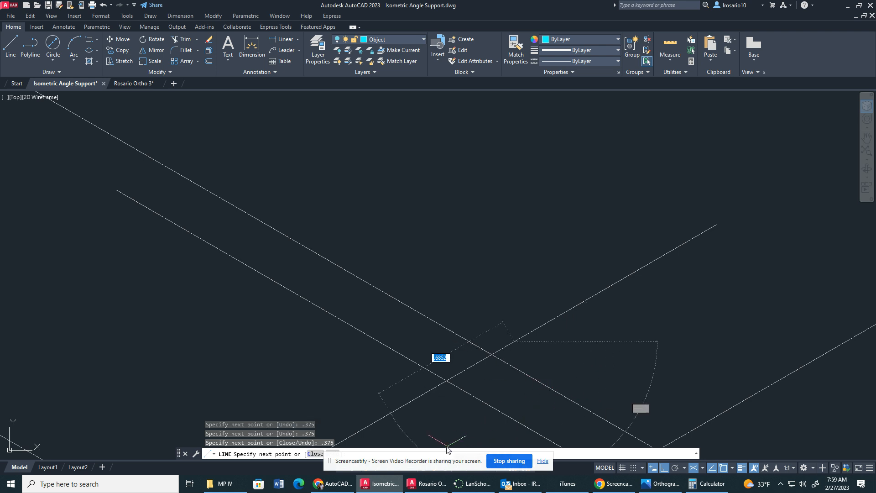
{"action": "key", "text": "Escape"}
Draw a single .375 line from the construction-line crossing back along the long construction line.
{"action": "scroll", "coordinate": [445, 240], "scroll_direction": "down", "scroll_amount": 2}
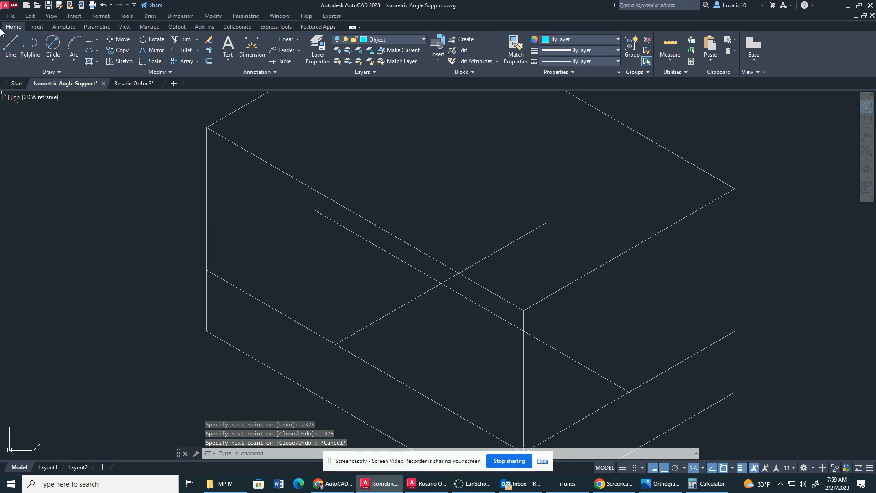
{"action": "left_click", "coordinate": [11, 46]}
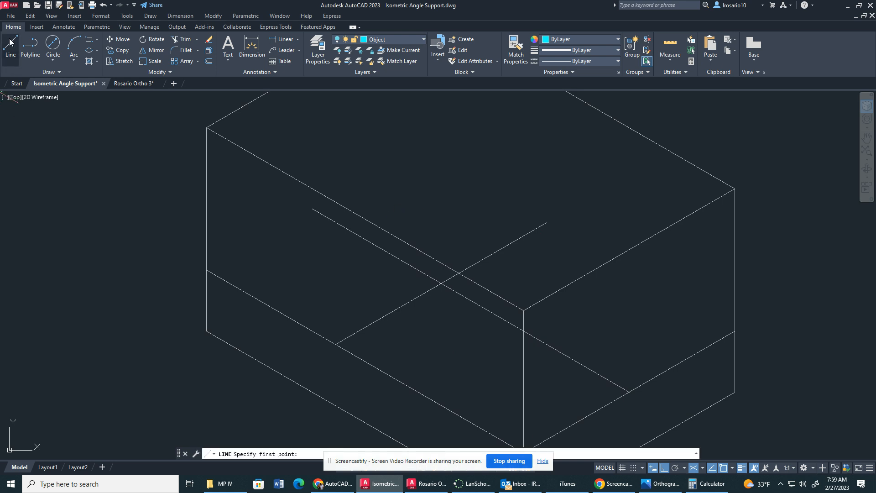
{"action": "left_click", "coordinate": [441, 283]}
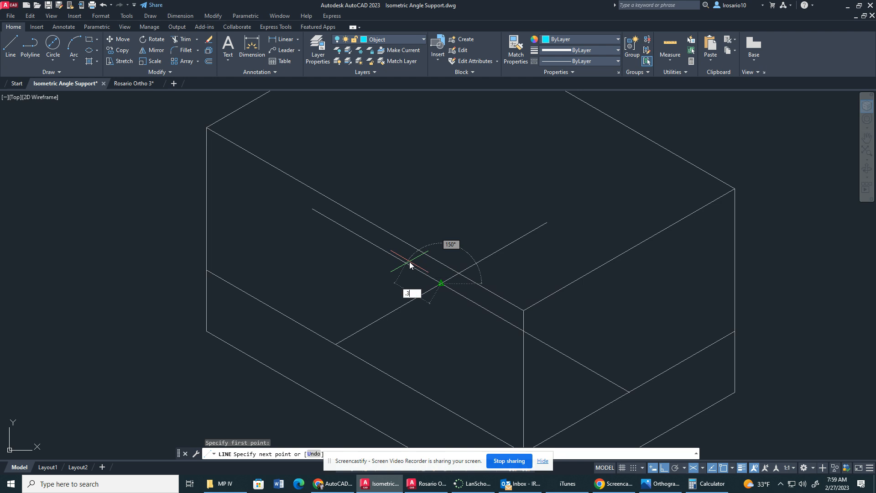
{"action": "type", "text": ".375"}
{"action": "key", "text": "Return"}
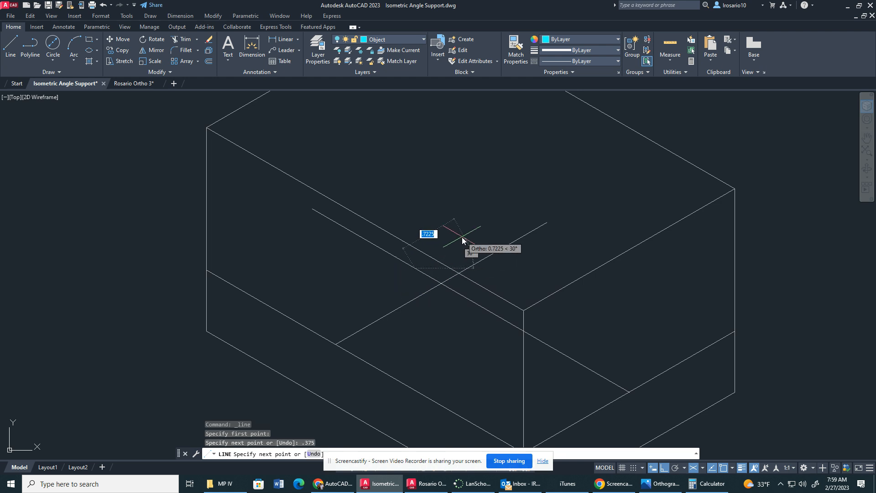
{"action": "key", "text": "Escape"}
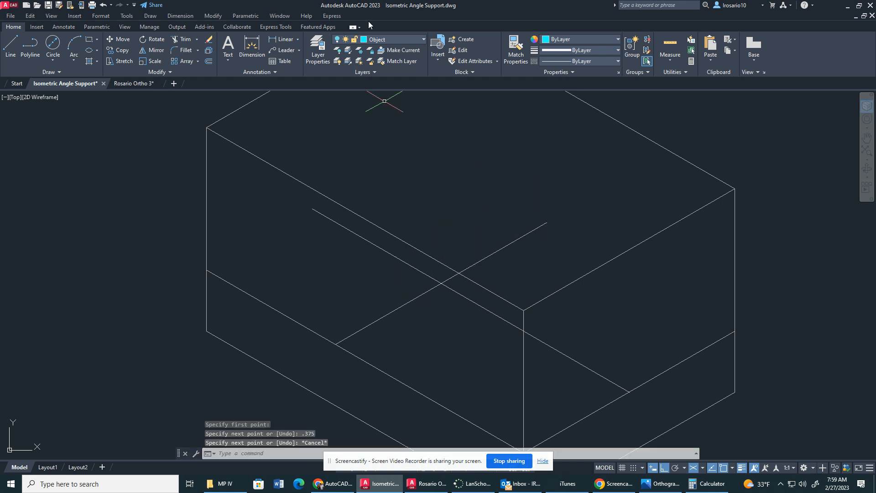
Turn on the Object layer and move the small isometric square's .375 segments to the Construction layer.
{"action": "left_click", "coordinate": [385, 40]}
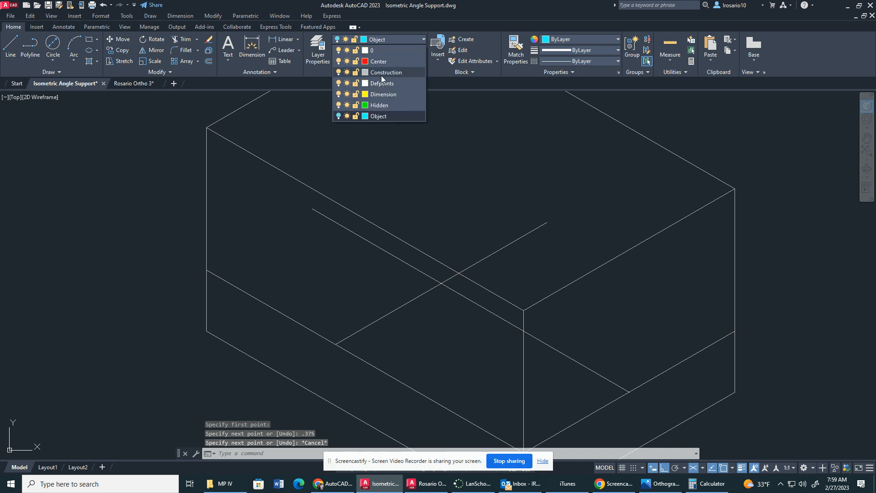
{"action": "left_click", "coordinate": [338, 116]}
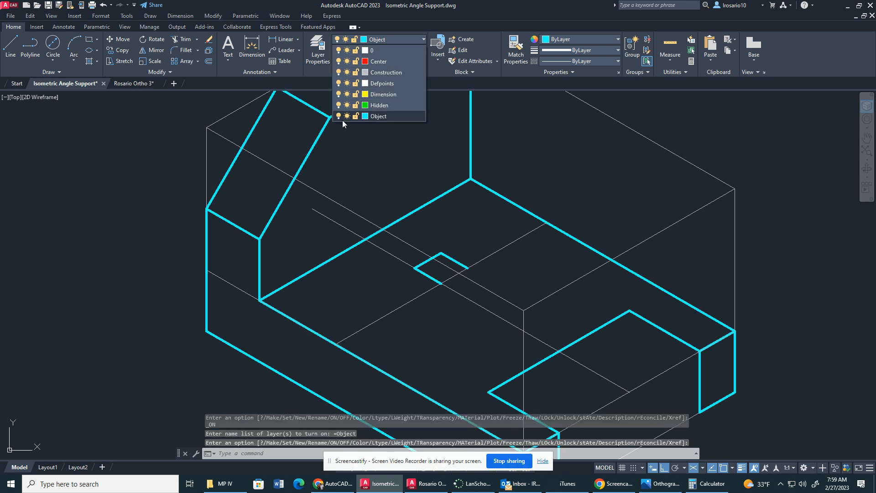
{"action": "left_click", "coordinate": [456, 263]}
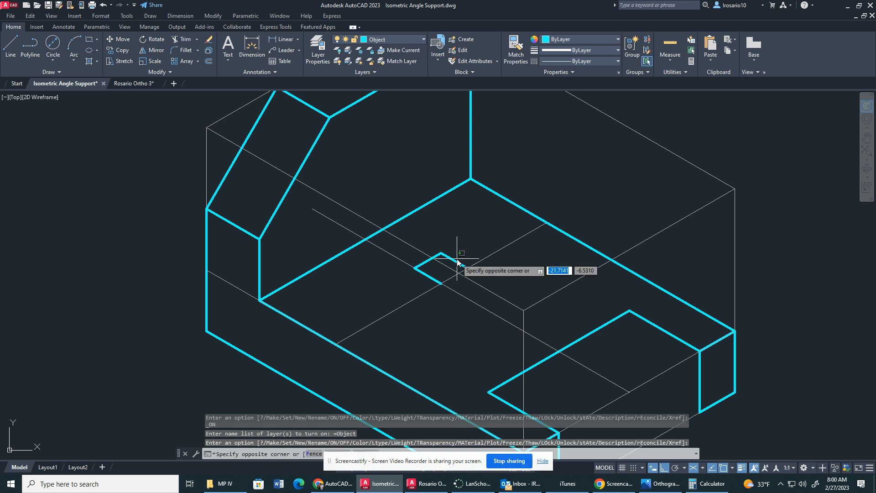
{"action": "left_click", "coordinate": [456, 262]}
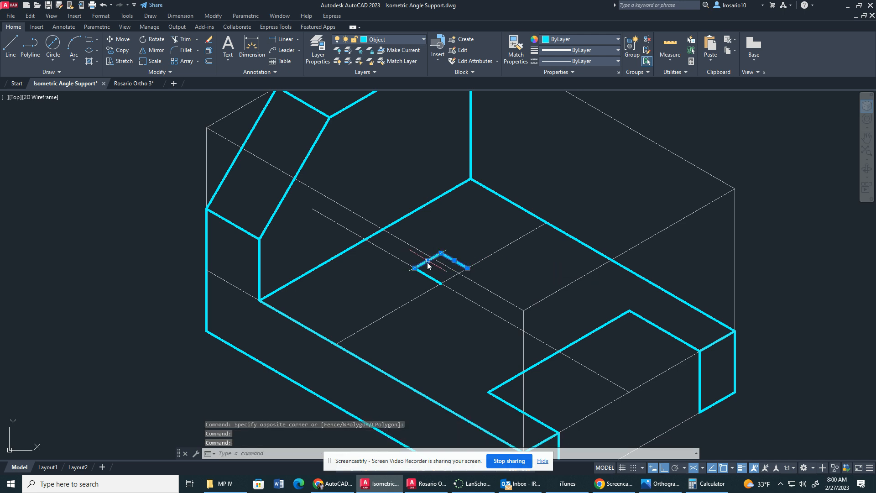
{"action": "left_click", "coordinate": [405, 42]}
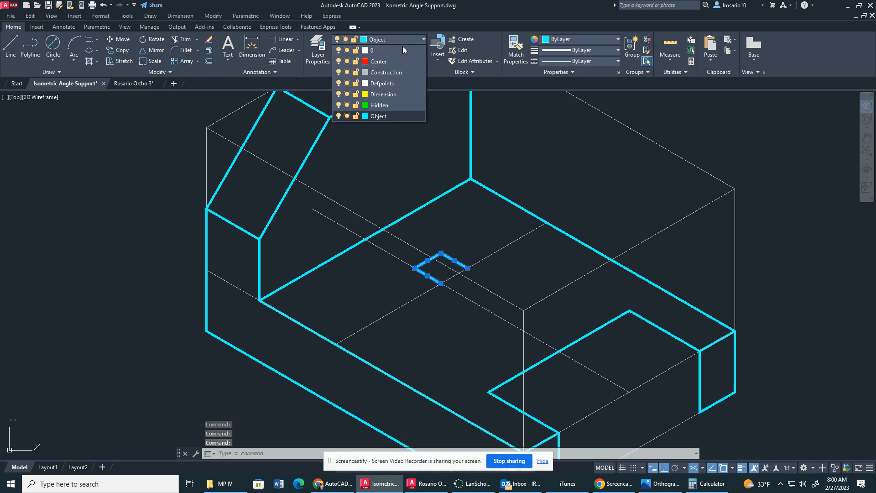
{"action": "left_click", "coordinate": [379, 73]}
{"action": "key", "text": "Escape"}
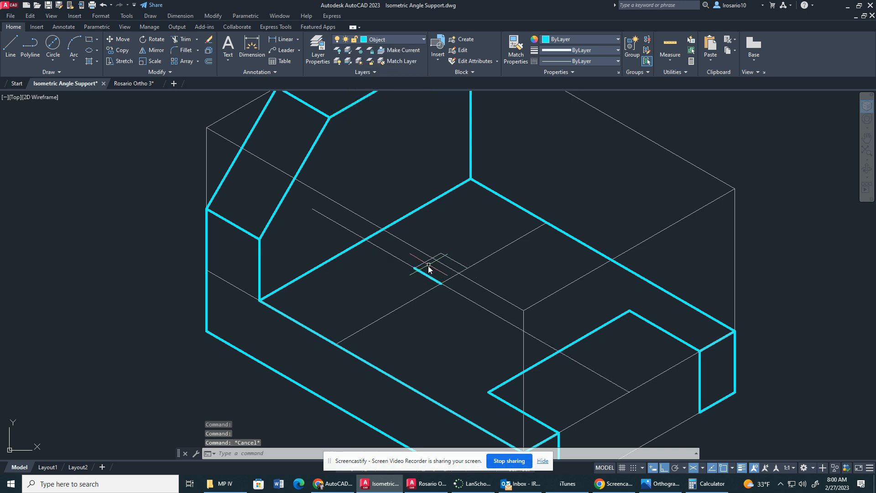
Delete the leftover .375 segment along the long construction line and the small square's back segment parallel to it.
{"action": "left_click", "coordinate": [429, 275]}
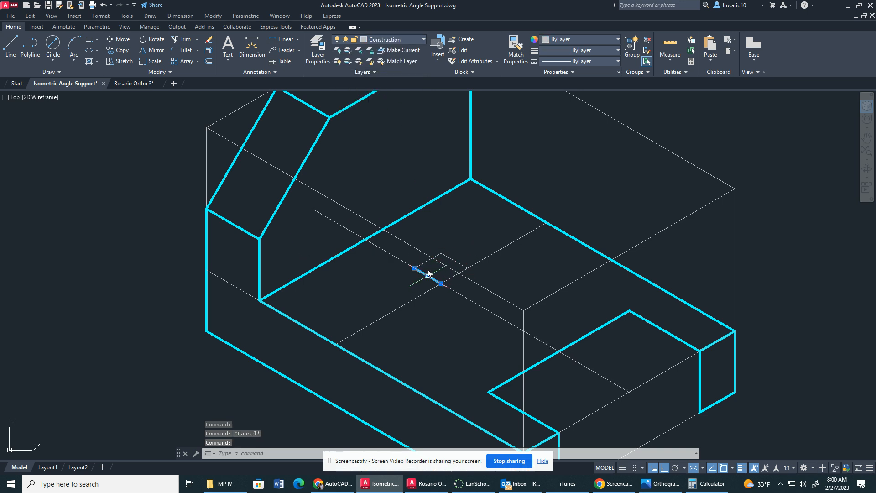
{"action": "left_click", "coordinate": [396, 40]}
{"action": "left_click", "coordinate": [376, 72]}
{"action": "key", "text": "Delete"}
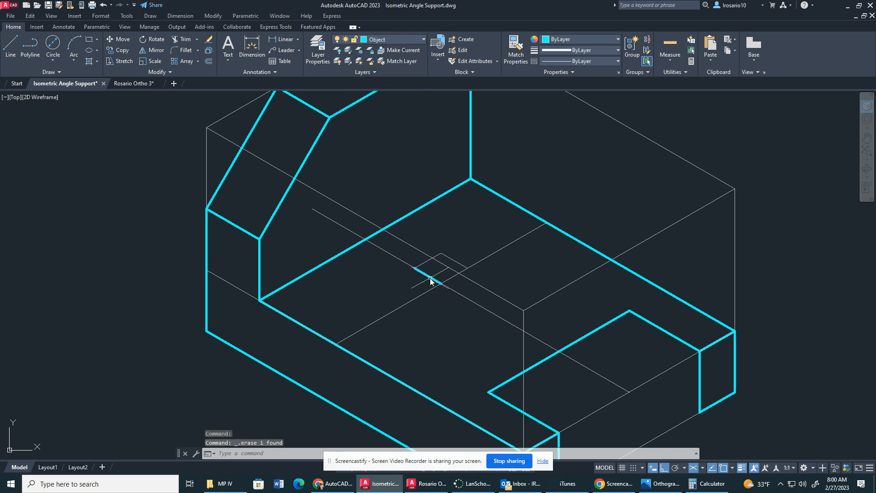
{"action": "key", "text": "Escape"}
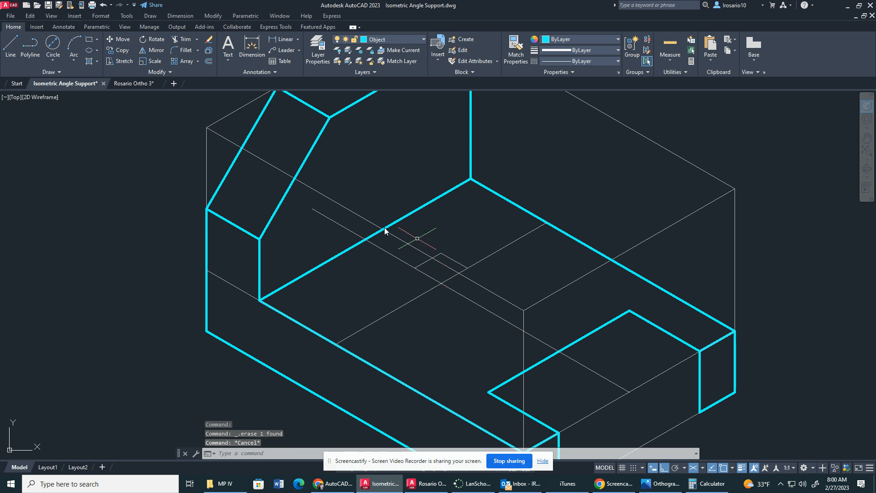
{"action": "left_click", "coordinate": [456, 260]}
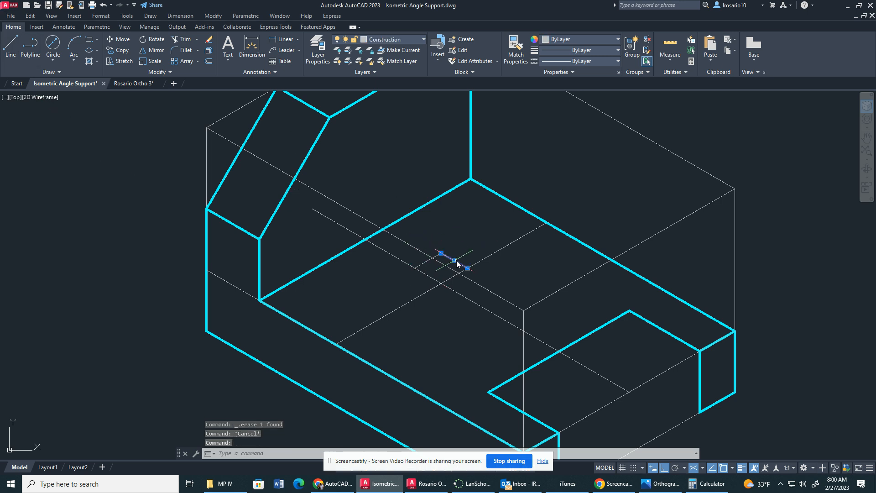
{"action": "key", "text": "Delete"}
Draw a .75 line from the free back end of the remaining .375 segment, parallel to the box's long direction.
{"action": "type", "text": "l"}
{"action": "key", "text": "Return"}
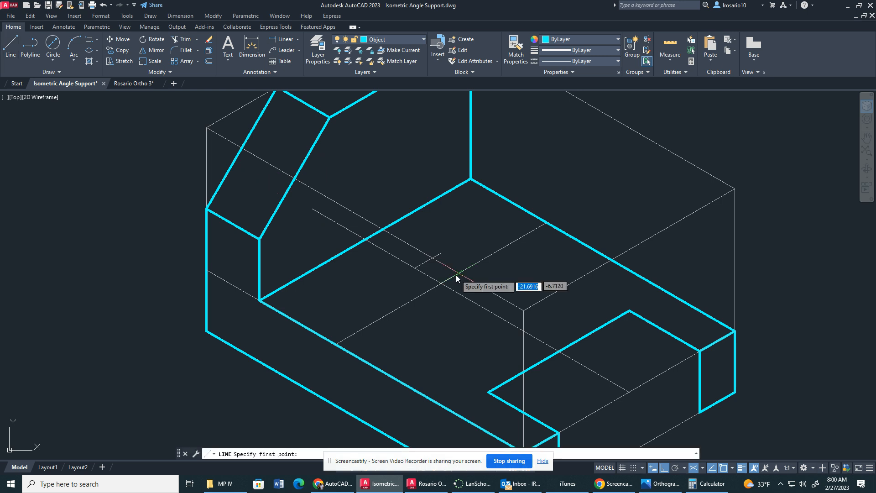
{"action": "left_click", "coordinate": [441, 253]}
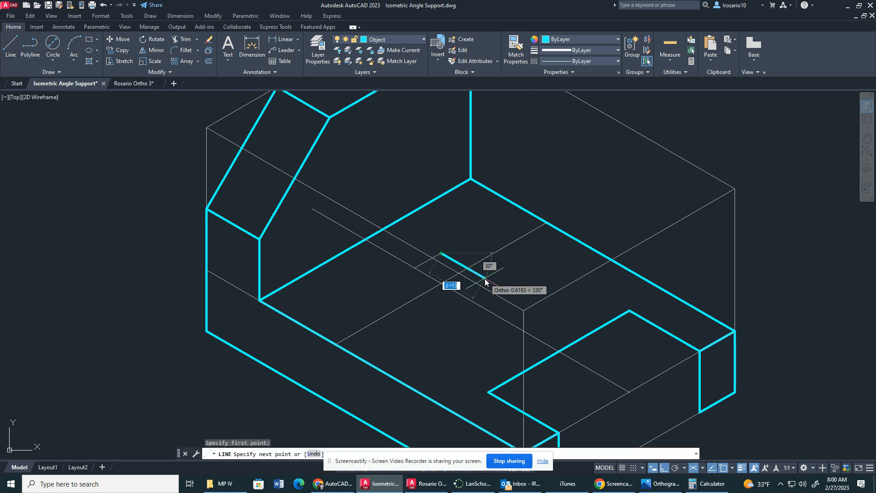
{"action": "type", "text": ".7"}
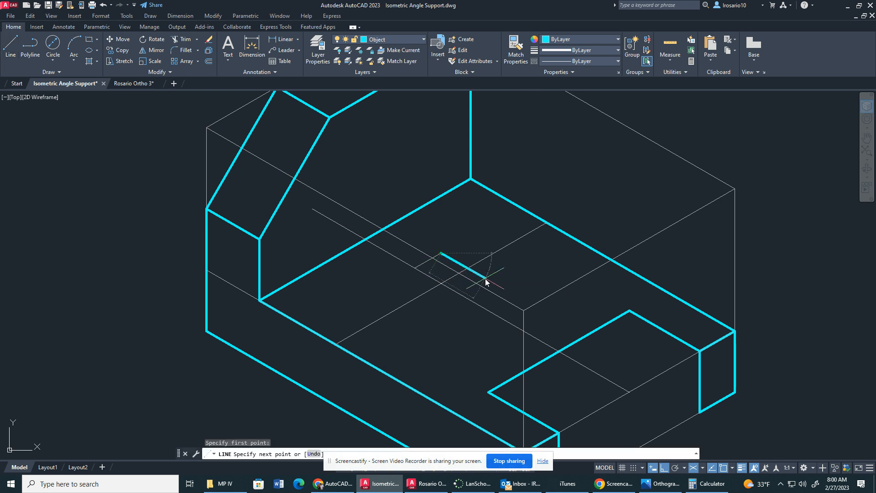
{"action": "type", "text": "5"}
{"action": "key", "text": "Return"}
{"action": "key", "text": "Escape"}
Move the .75 line to the Construction layer and make Construction the current layer.
{"action": "left_click", "coordinate": [417, 38]}
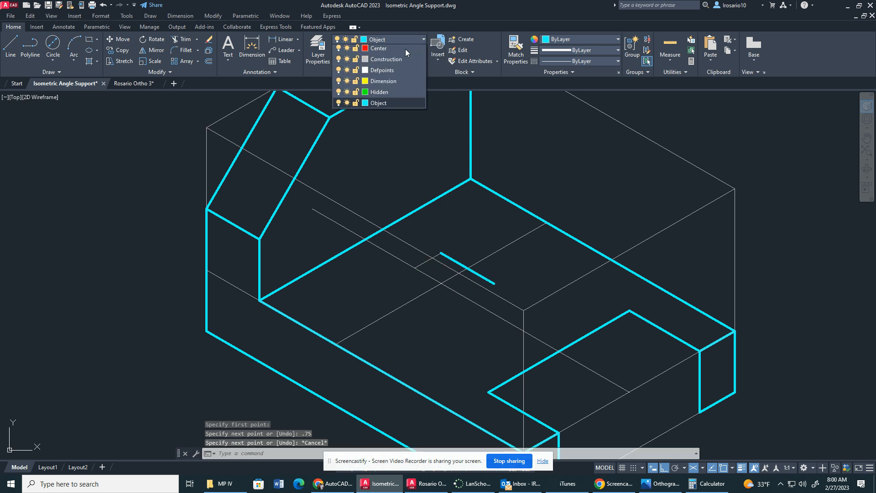
{"action": "left_click", "coordinate": [386, 59]}
{"action": "left_click", "coordinate": [489, 281]}
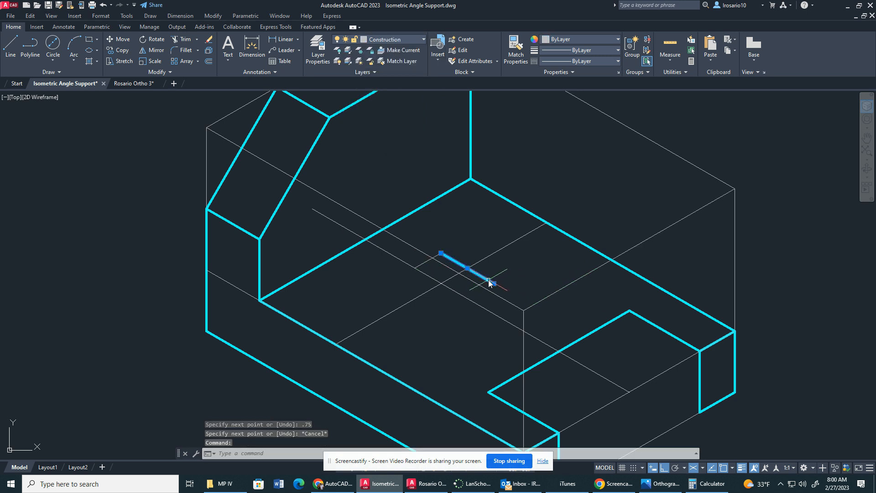
{"action": "left_click", "coordinate": [399, 42]}
{"action": "left_click", "coordinate": [377, 72]}
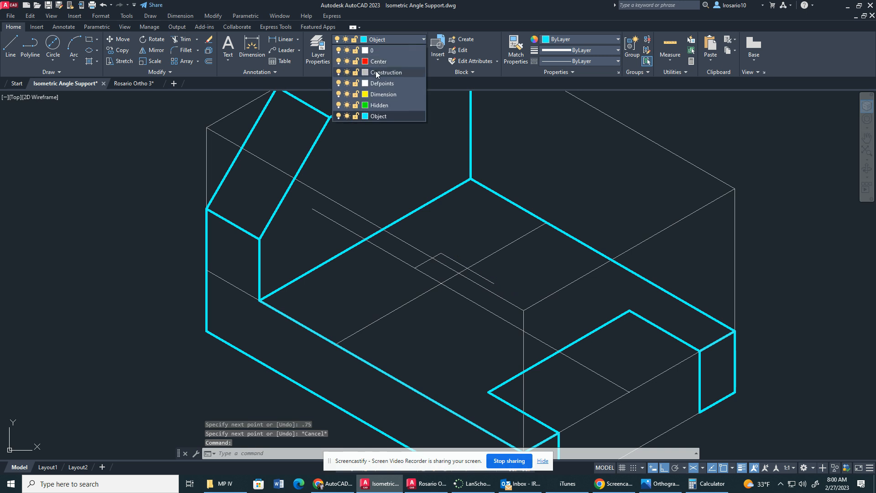
{"action": "key", "text": "Escape"}
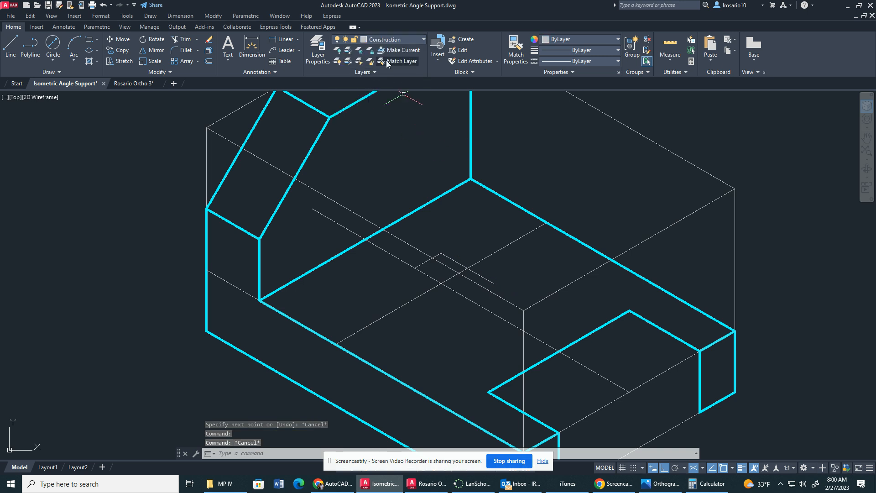
{"action": "left_click", "coordinate": [11, 45]}
{"action": "left_click", "coordinate": [399, 42]}
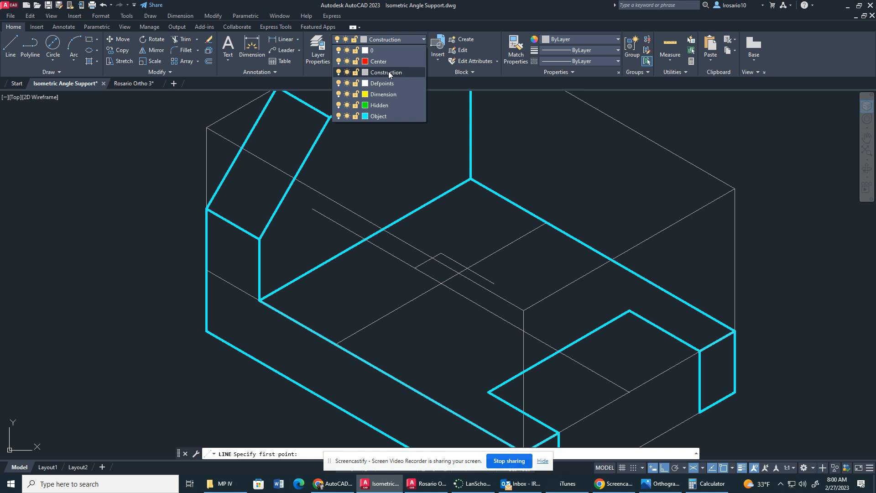
{"action": "left_click", "coordinate": [389, 72]}
{"action": "key", "text": "Escape"}
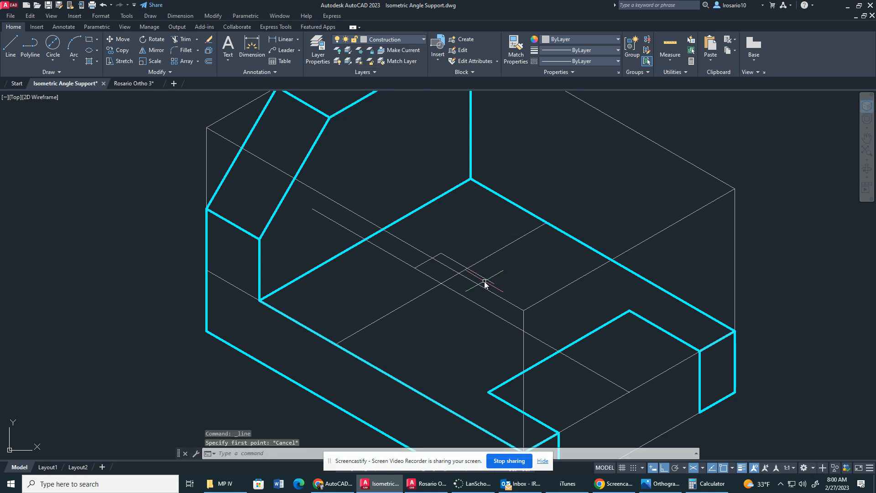
Replace the .75 line with three connected .75 construction segments from the same corner, enclosing the construction-line crossing in an isometric square.
{"action": "left_click_drag", "start_coordinate": [490, 282], "coordinate": [483, 277]}
{"action": "key", "text": "Delete"}
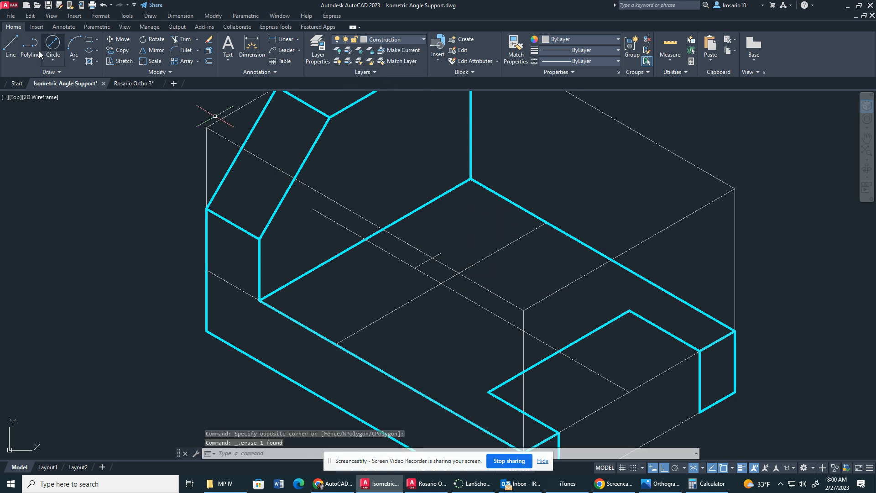
{"action": "left_click", "coordinate": [10, 46]}
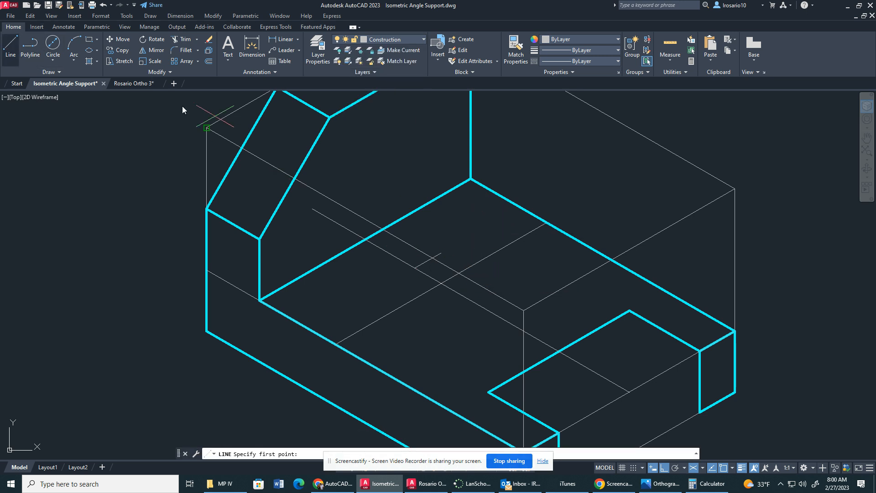
{"action": "left_click", "coordinate": [441, 253]}
{"action": "type", "text": ".75"}
{"action": "key", "text": "Return"}
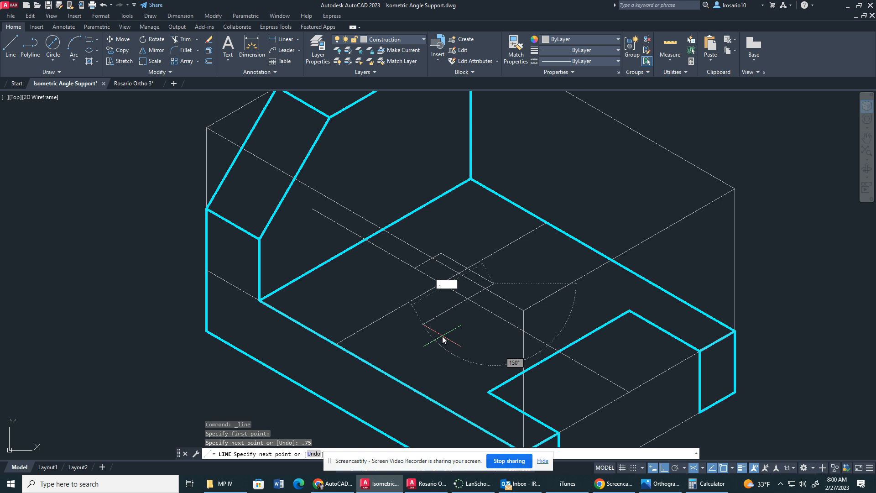
{"action": "key", "text": "Return"}
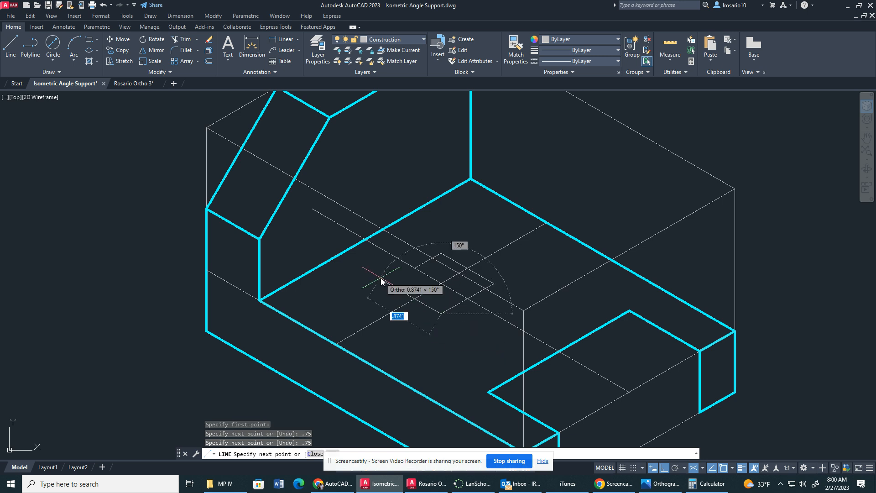
{"action": "type", "text": ".75"}
{"action": "key", "text": "Return"}
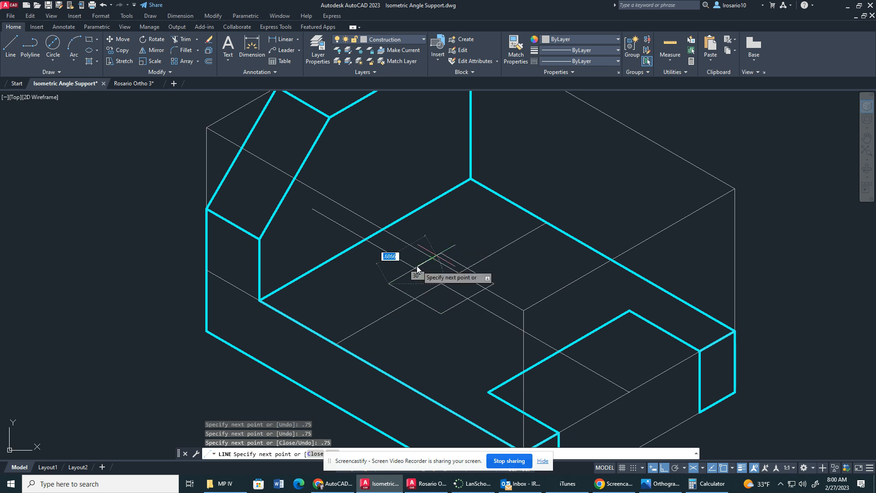
{"action": "key", "text": "Escape"}
Join the two collinear segments of the isometric square's back-left side into one line.
{"action": "type", "text": "join"}
{"action": "key", "text": "Return"}
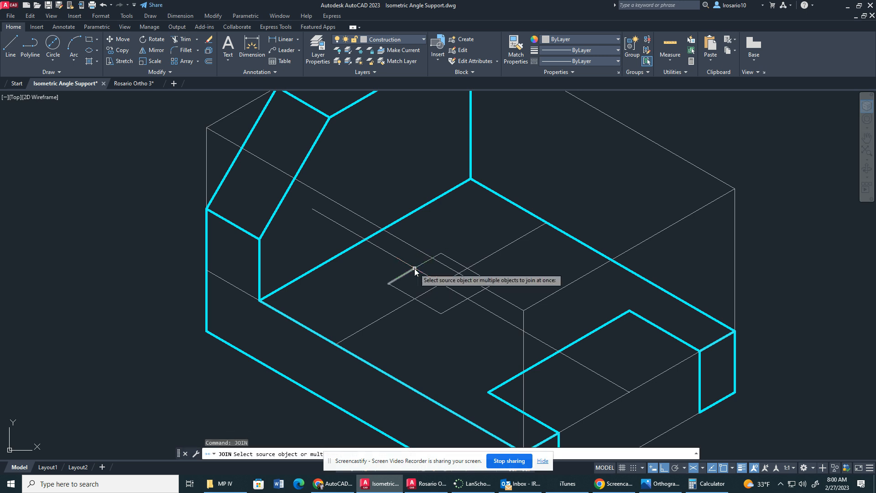
{"action": "left_click", "coordinate": [400, 276]}
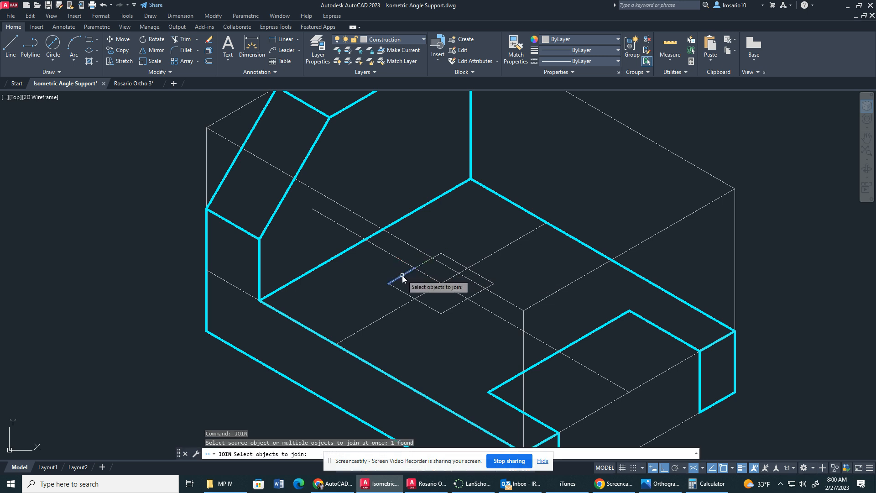
{"action": "left_click", "coordinate": [423, 264]}
{"action": "key", "text": "Return"}
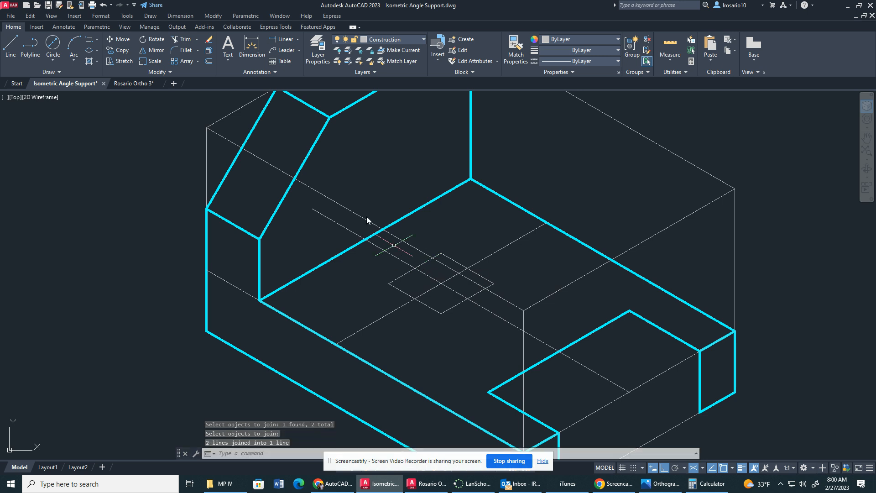
On the Center layer, add crossing centerlines between both pairs of opposite sides of the .75 isometric square.
{"action": "left_click", "coordinate": [418, 40]}
{"action": "left_click", "coordinate": [390, 61]}
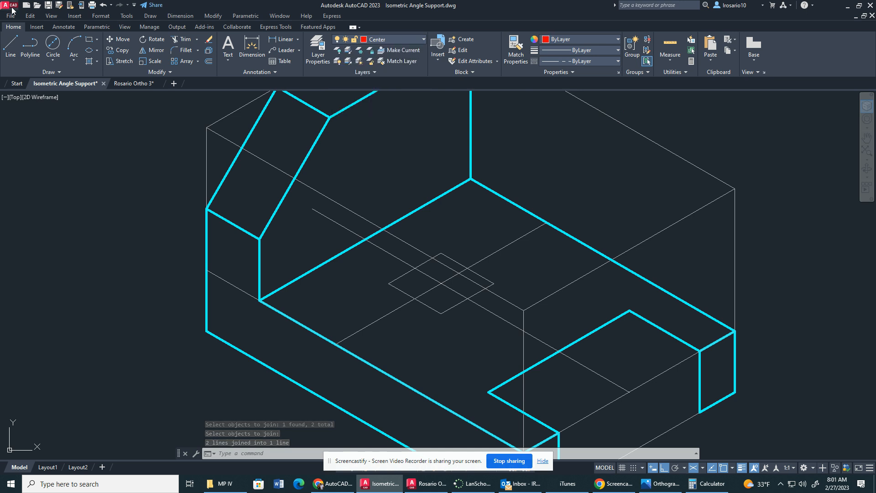
{"action": "left_click", "coordinate": [58, 27]}
{"action": "left_click", "coordinate": [325, 48]}
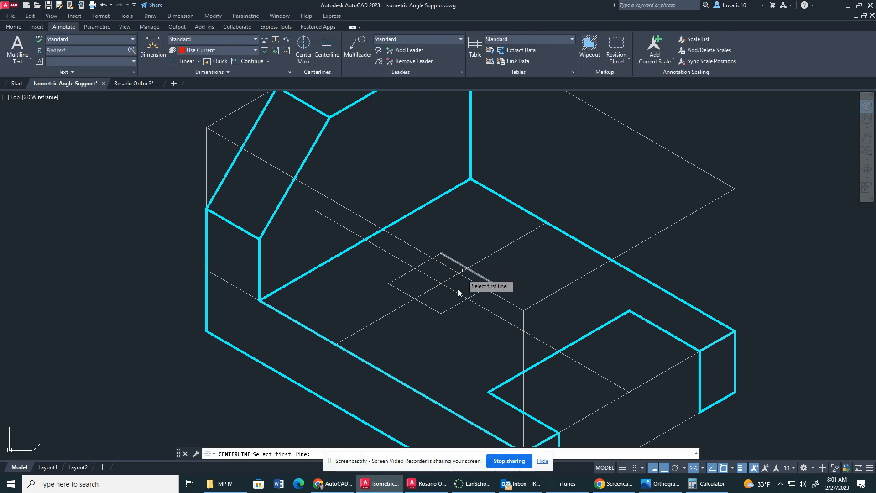
{"action": "left_click", "coordinate": [426, 262]}
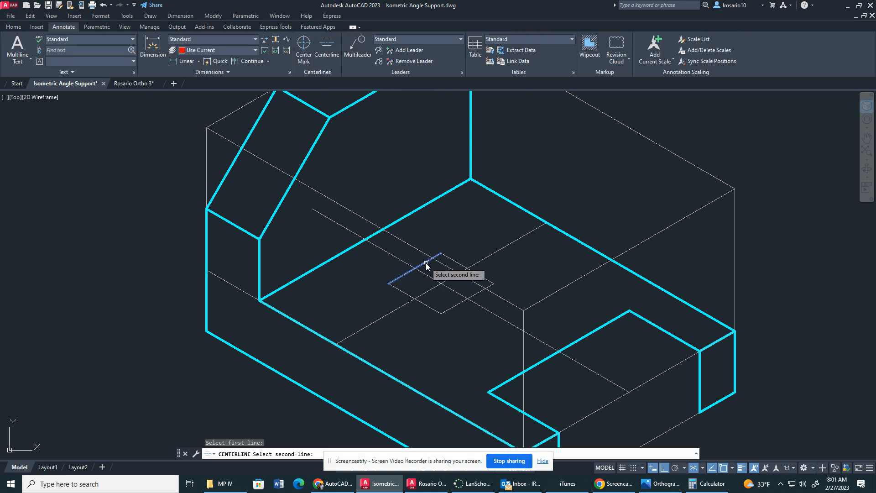
{"action": "left_click", "coordinate": [471, 298]}
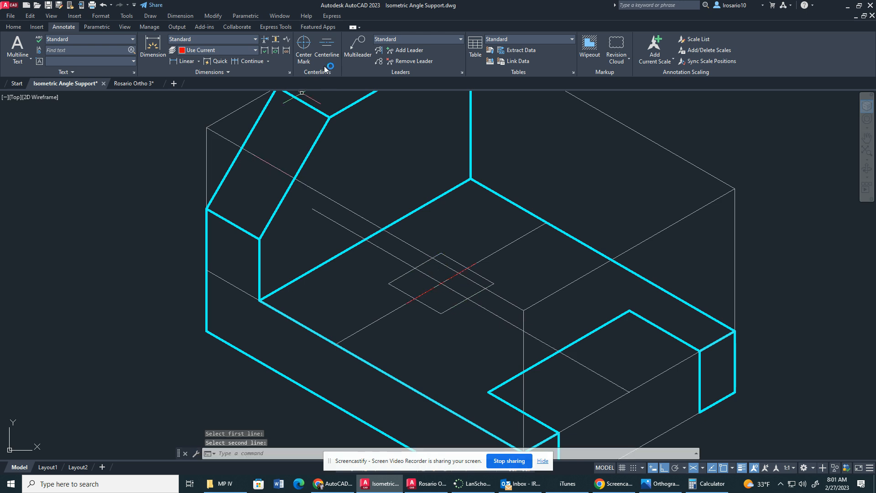
{"action": "left_click", "coordinate": [327, 47]}
{"action": "left_click", "coordinate": [398, 286]}
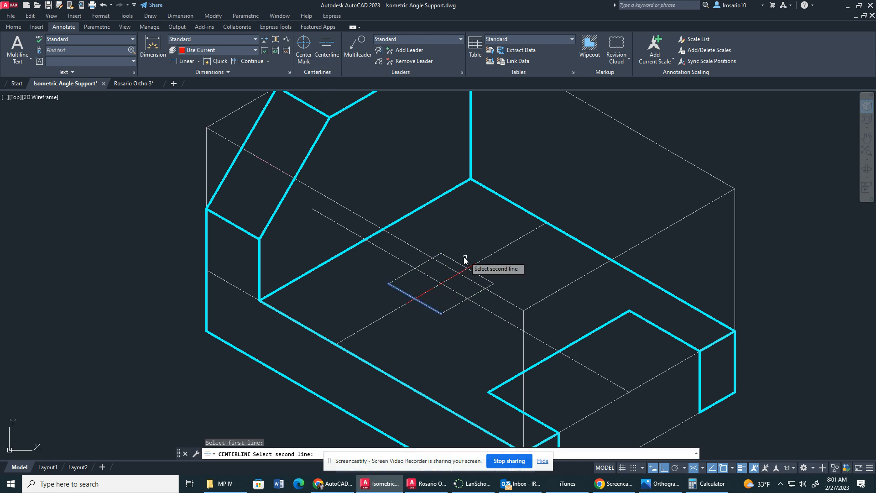
{"action": "left_click", "coordinate": [463, 265]}
{"action": "key", "text": "Escape"}
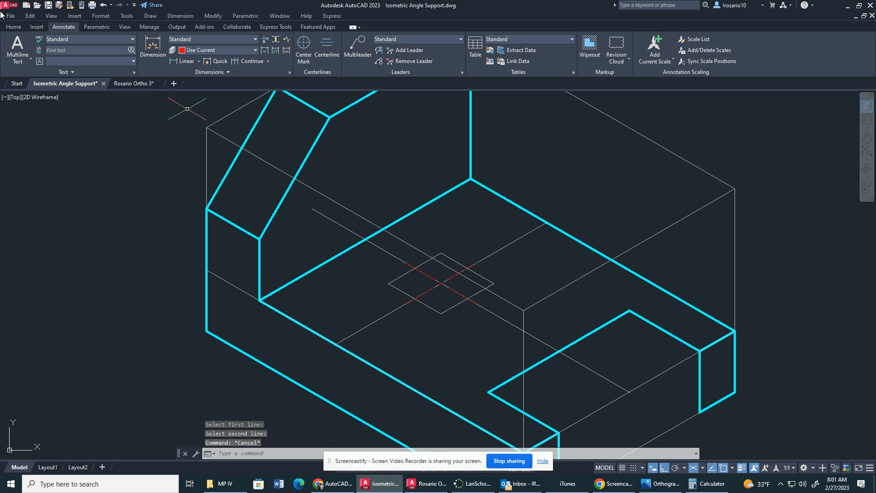
Make Object the current layer.
{"action": "left_click", "coordinate": [12, 27]}
{"action": "left_click", "coordinate": [399, 39]}
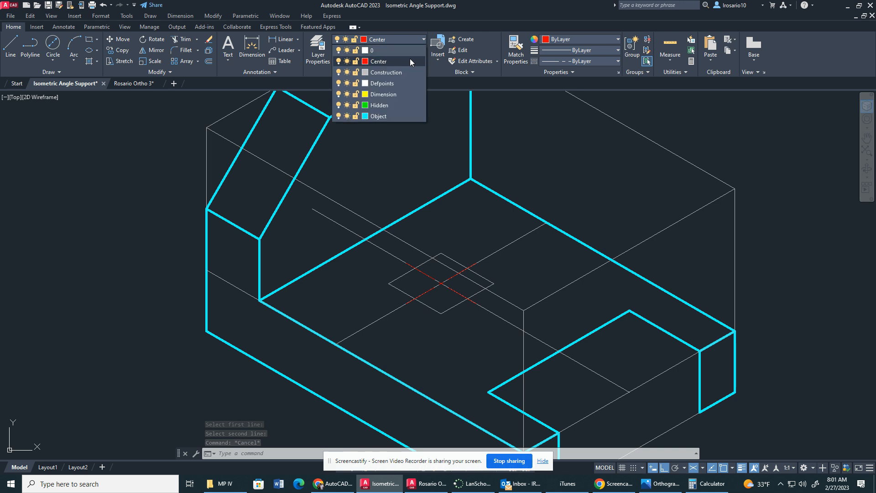
{"action": "left_click", "coordinate": [376, 109]}
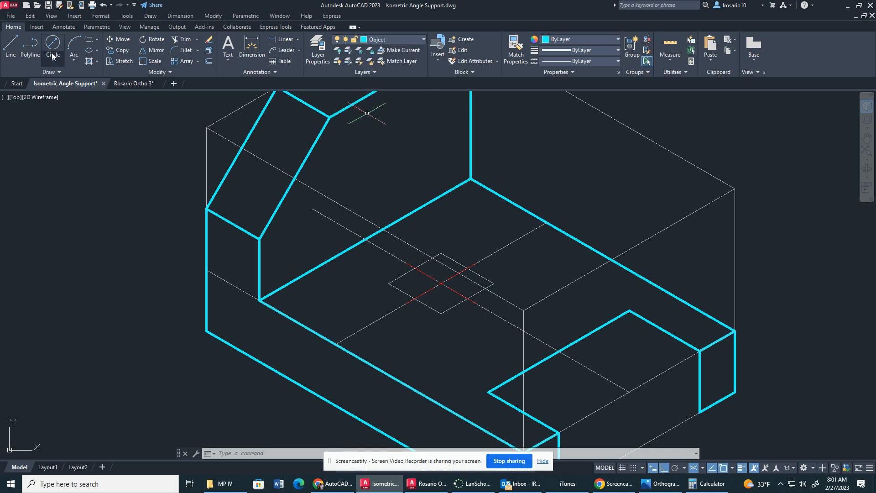
Draw a .75 diameter isocircle on the base's top face, centered where the centerlines of the isometric square cross.
{"action": "left_click", "coordinate": [96, 51]}
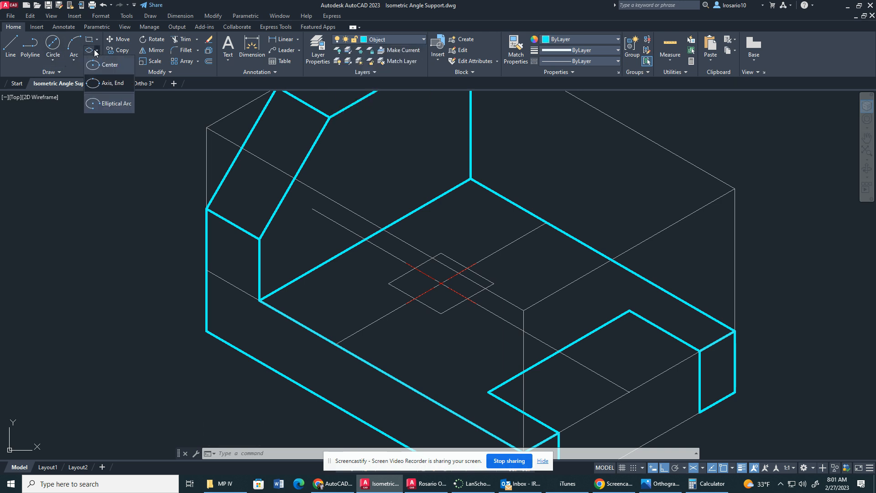
{"action": "left_click", "coordinate": [104, 108]}
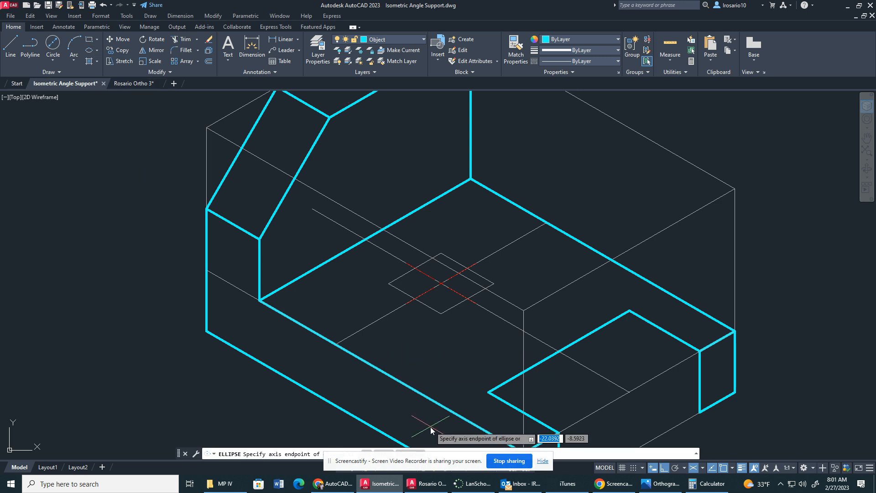
{"action": "left_click_drag", "start_coordinate": [405, 461], "coordinate": [582, 432]}
{"action": "left_click", "coordinate": [411, 454]}
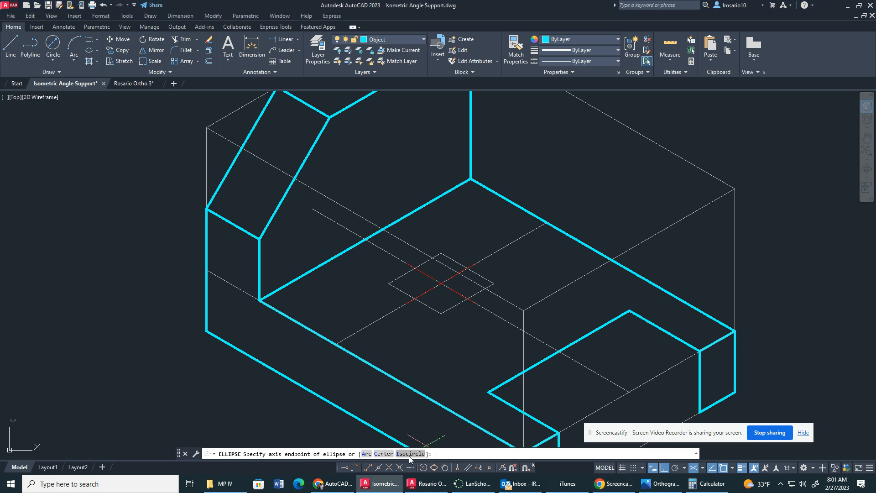
{"action": "left_click", "coordinate": [442, 283]}
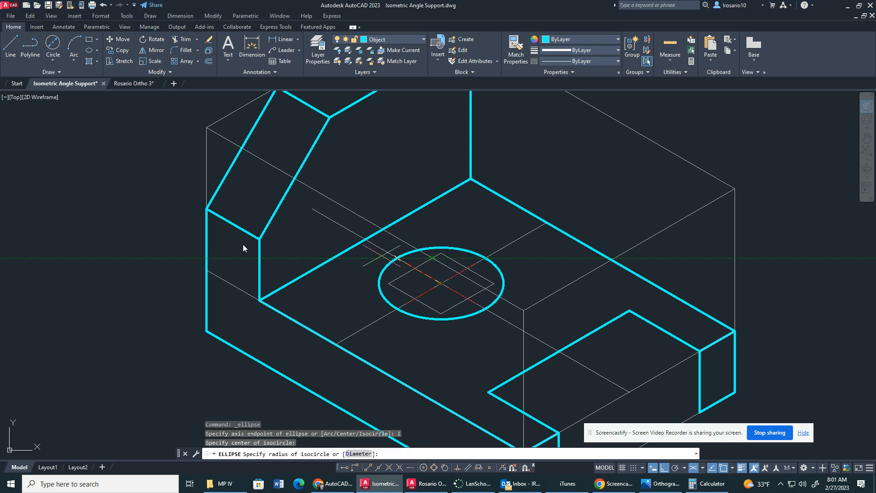
{"action": "left_click", "coordinate": [361, 453]}
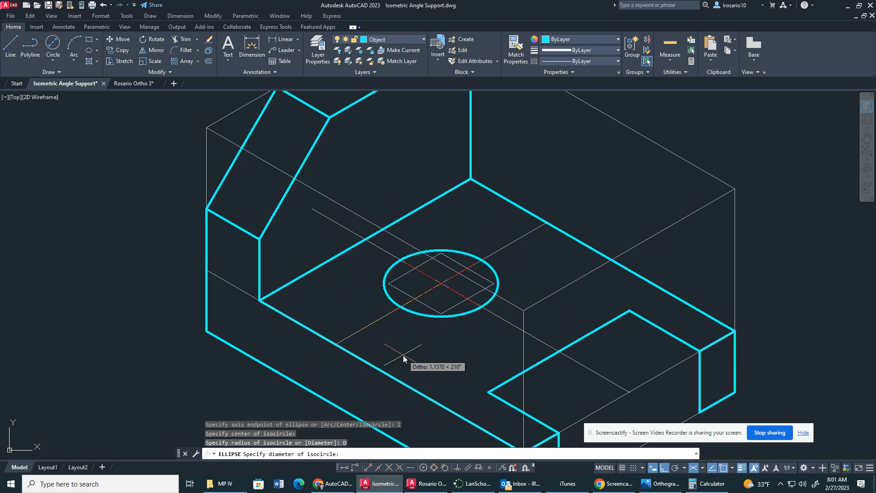
{"action": "type", "text": ".75"}
{"action": "key", "text": "Return"}
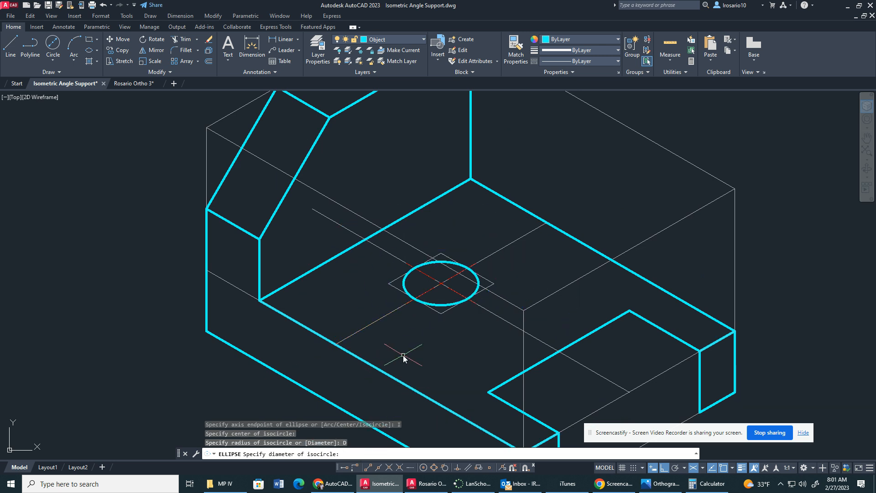
{"action": "key", "text": "Escape"}
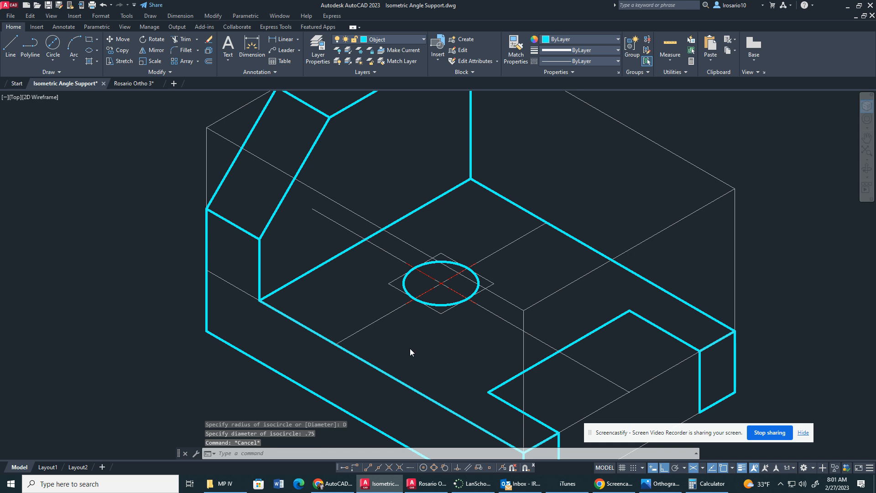
In the left isoplane, draw a .75 vertical line down from the notch's inner back corner and connect it to the far prong's lower corner.
{"action": "scroll", "coordinate": [410, 350], "scroll_direction": "down", "scroll_amount": 2}
{"action": "scroll", "coordinate": [459, 343], "scroll_direction": "down", "scroll_amount": 2}
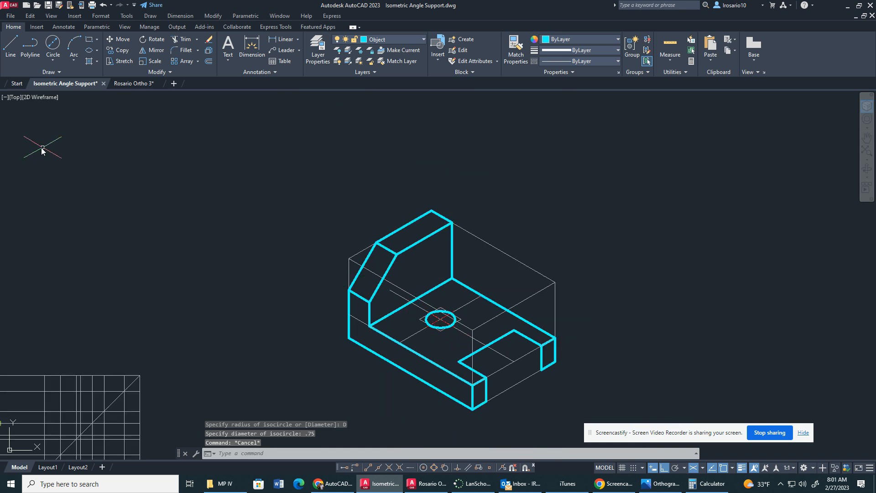
{"action": "key", "text": "F5"}
{"action": "key", "text": "F5"}
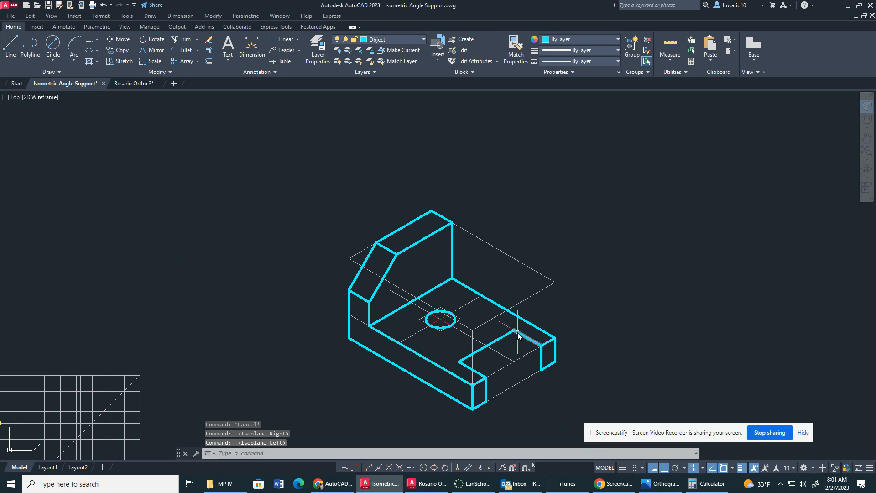
{"action": "left_click", "coordinate": [10, 46]}
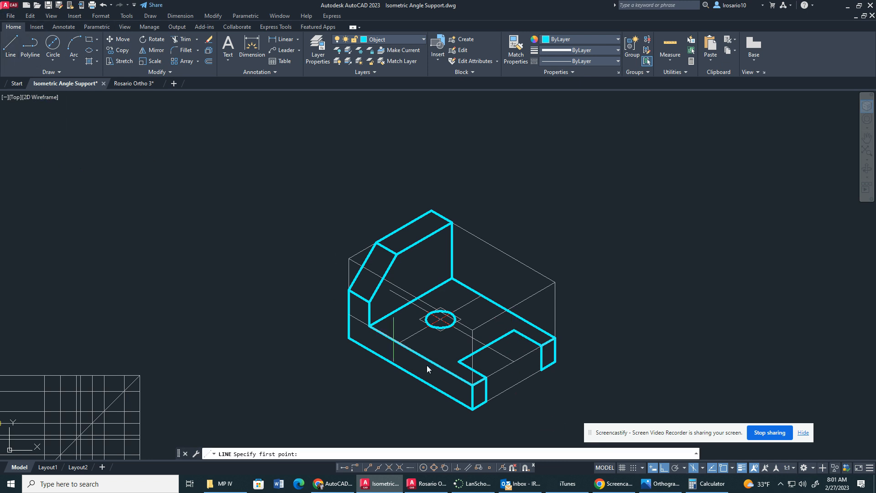
{"action": "left_click", "coordinate": [512, 337]}
{"action": "type", "text": "."}
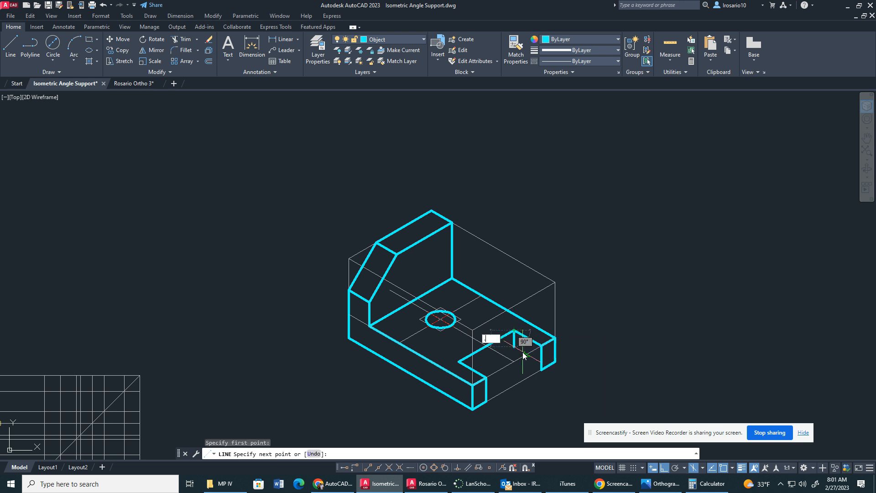
{"action": "type", "text": "75"}
{"action": "key", "text": "Return"}
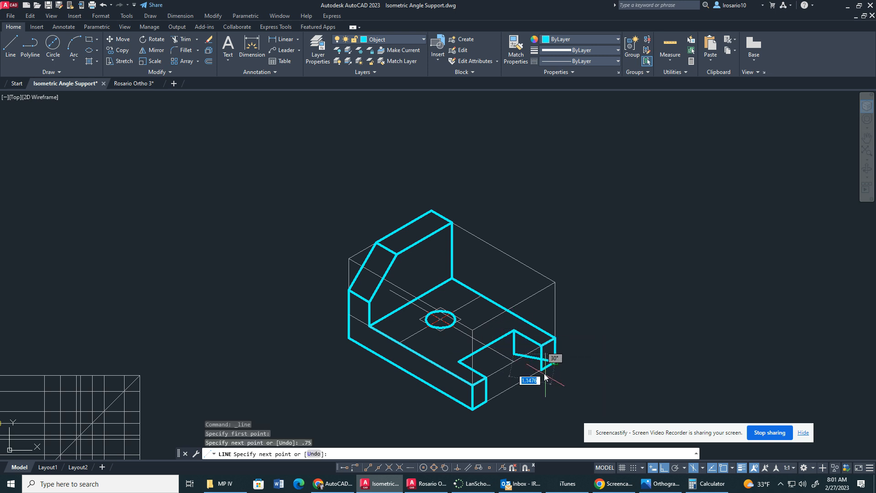
{"action": "left_click", "coordinate": [543, 375]}
{"action": "key", "text": "Escape"}
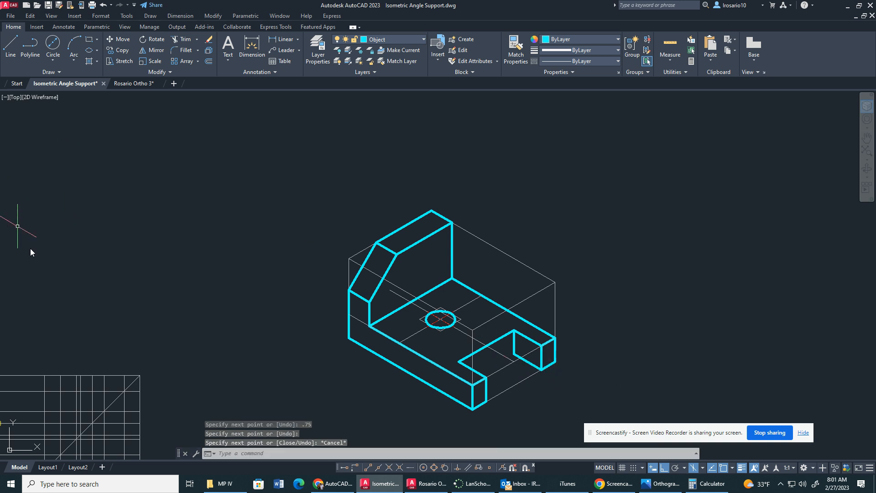
In the right isoplane, draw a 2-unit line from the lower end of the notch's vertical edge toward the near prong.
{"action": "key", "text": "F5"}
{"action": "key", "text": "F5"}
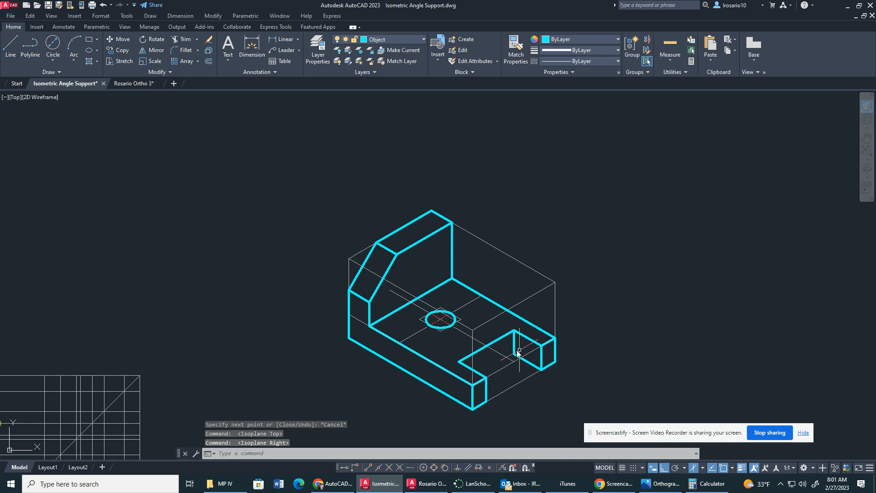
{"action": "left_click", "coordinate": [11, 46]}
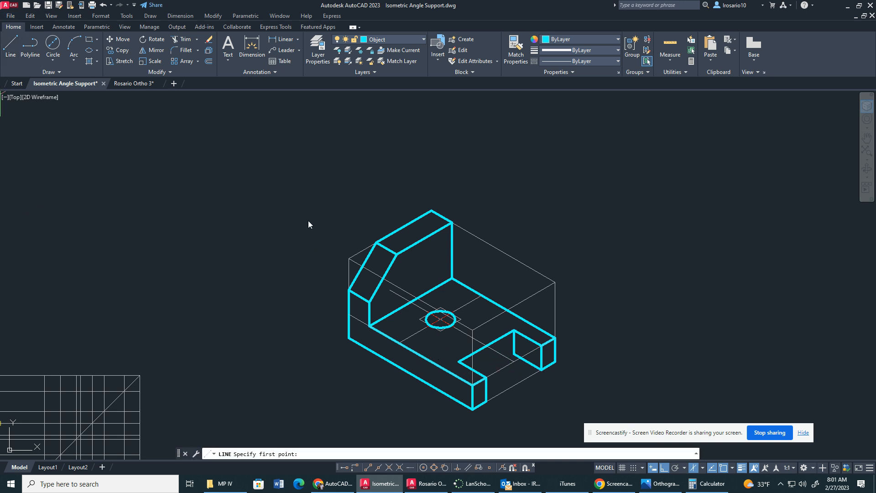
{"action": "left_click", "coordinate": [515, 354]}
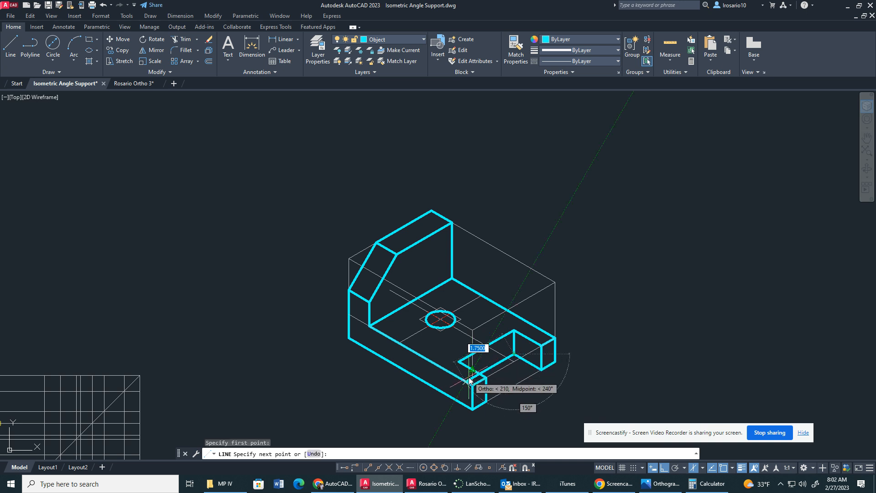
{"action": "type", "text": "2"}
{"action": "key", "text": "Return"}
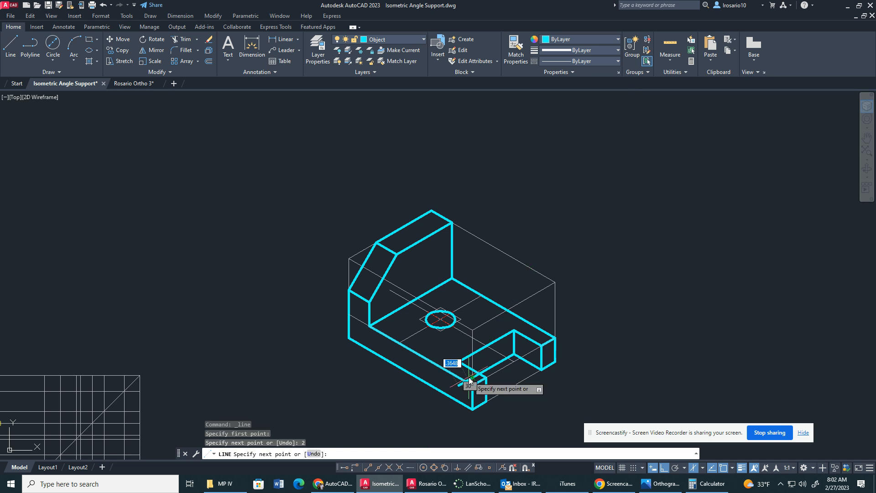
{"action": "key", "text": "Escape"}
Trim the part of the notch's lower line that extends past the near prong's top edge.
{"action": "scroll", "coordinate": [461, 398], "scroll_direction": "up", "scroll_amount": 4}
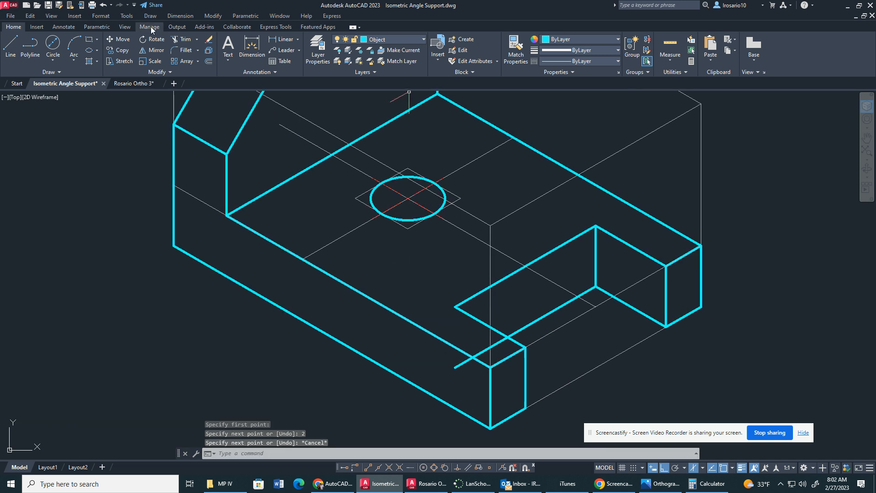
{"action": "left_click", "coordinate": [183, 40]}
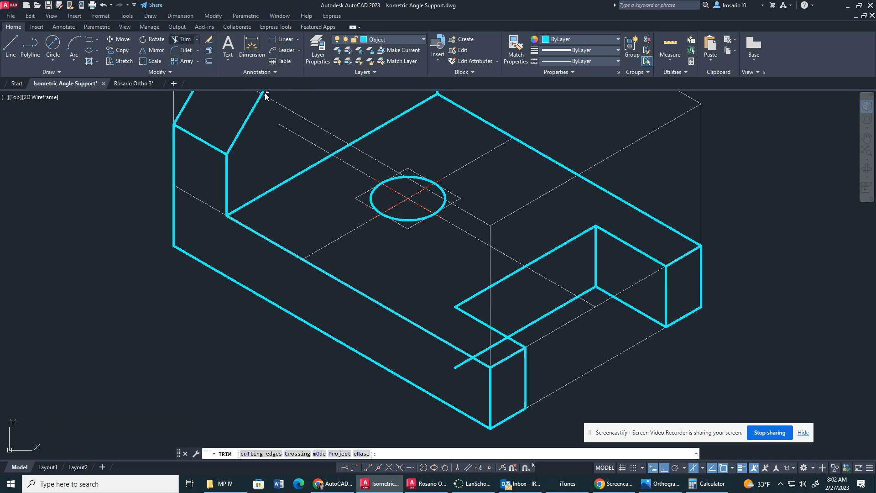
{"action": "left_click", "coordinate": [461, 365]}
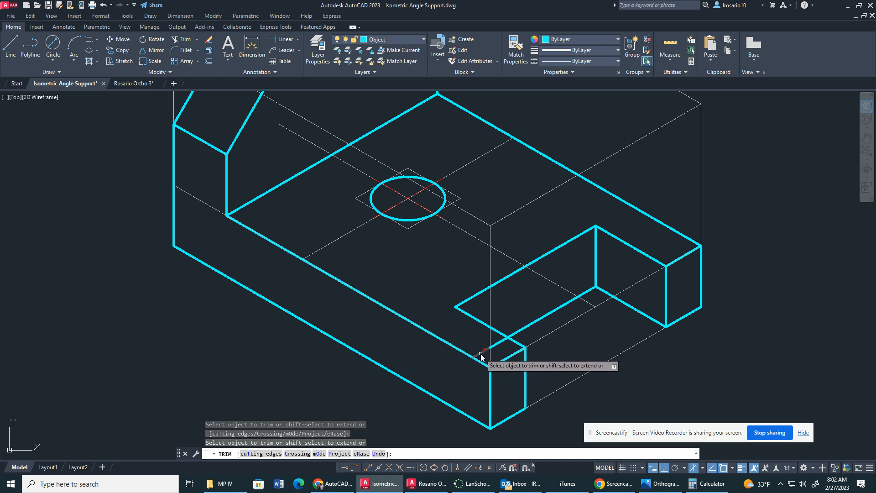
{"action": "key", "text": "Escape"}
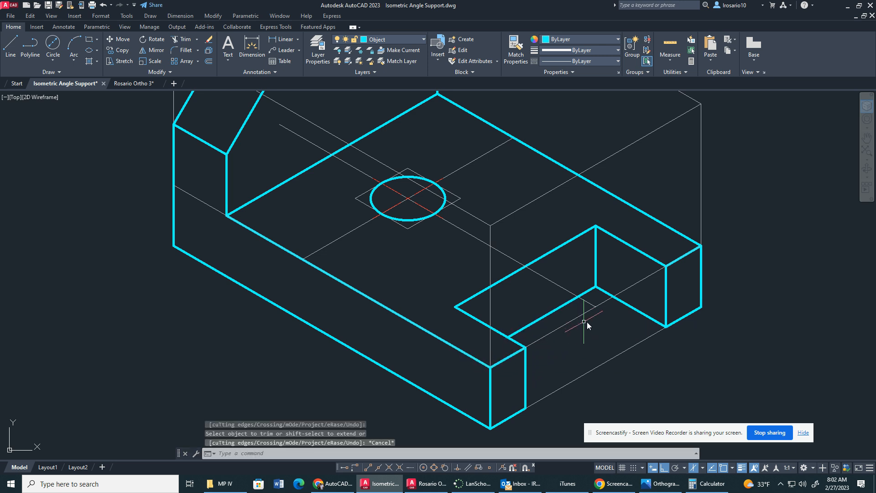
Move the whole isometric view by its lower-left corner to the upper end of the orthographic views' diagonal miter line.
{"action": "scroll", "coordinate": [574, 292], "scroll_direction": "down", "scroll_amount": 4}
{"action": "scroll", "coordinate": [574, 287], "scroll_direction": "down", "scroll_amount": 2}
{"action": "mouse_move", "coordinate": [612, 174]}
{"action": "left_mouse_down"}
{"action": "mouse_move", "coordinate": [441, 152]}
{"action": "mouse_move", "coordinate": [639, 388]}
{"action": "mouse_move", "coordinate": [720, 355]}
{"action": "left_mouse_up"}
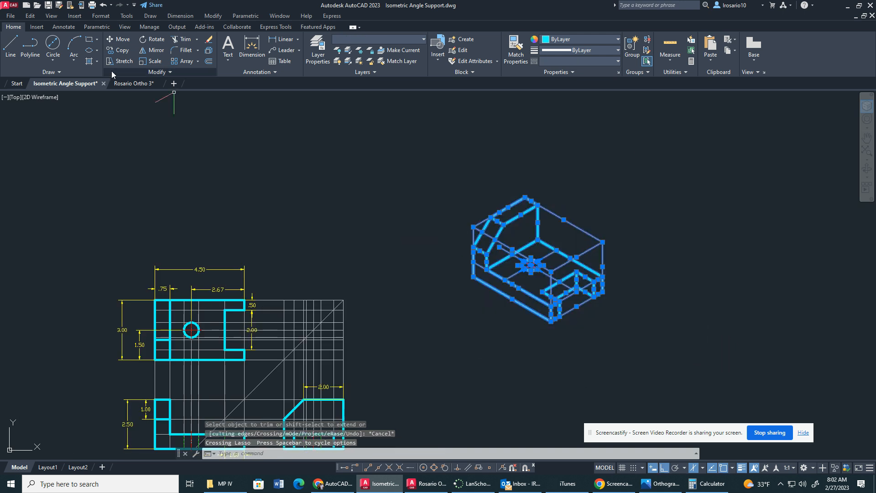
{"action": "left_click", "coordinate": [120, 40]}
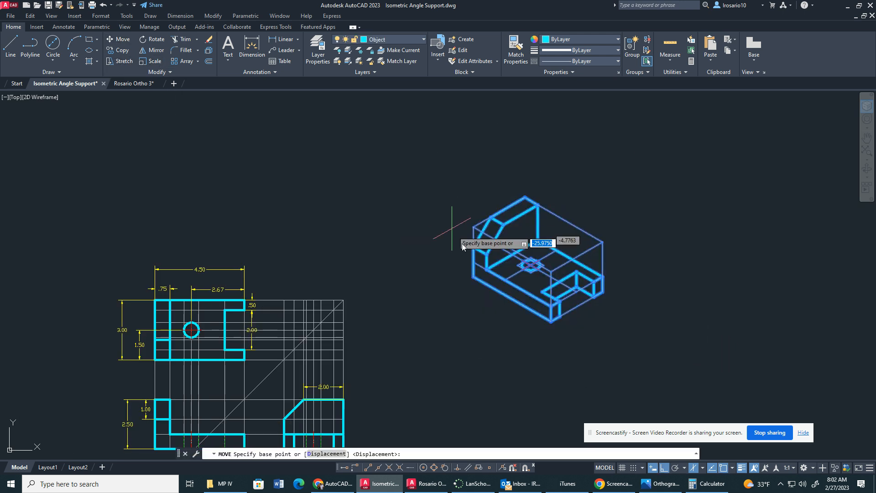
{"action": "left_click", "coordinate": [473, 277]}
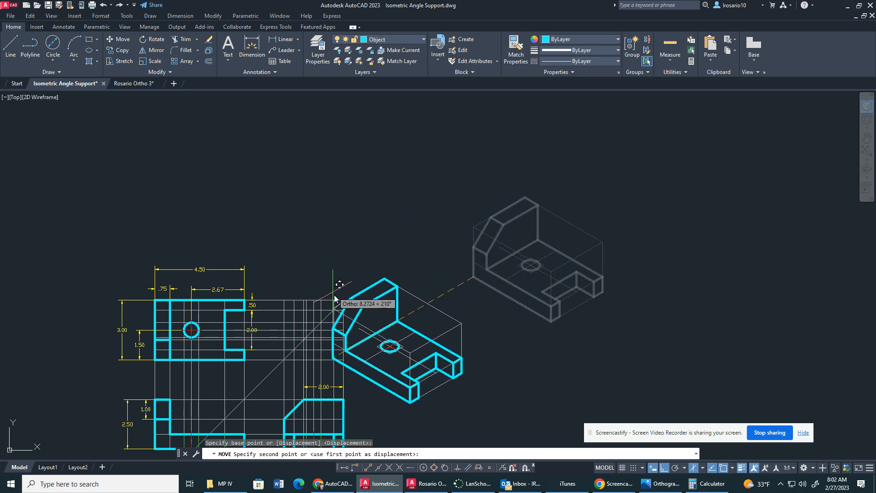
{"action": "left_click", "coordinate": [343, 300]}
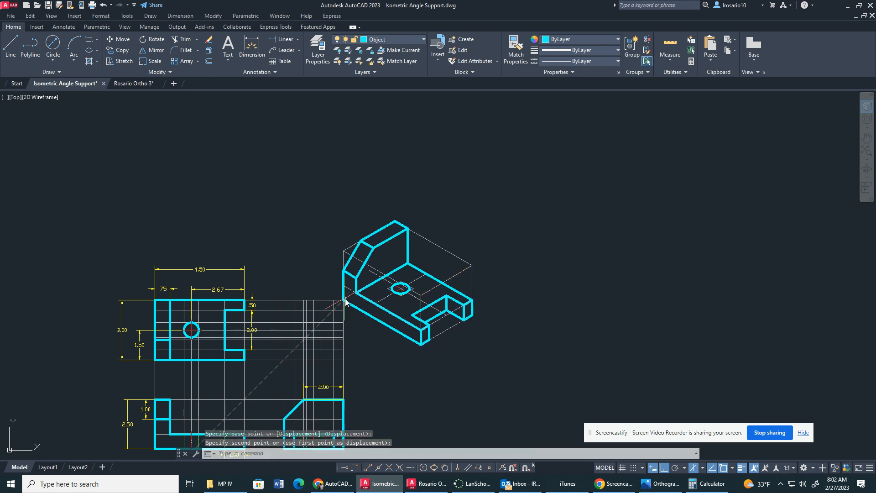
{"action": "key", "text": "Escape"}
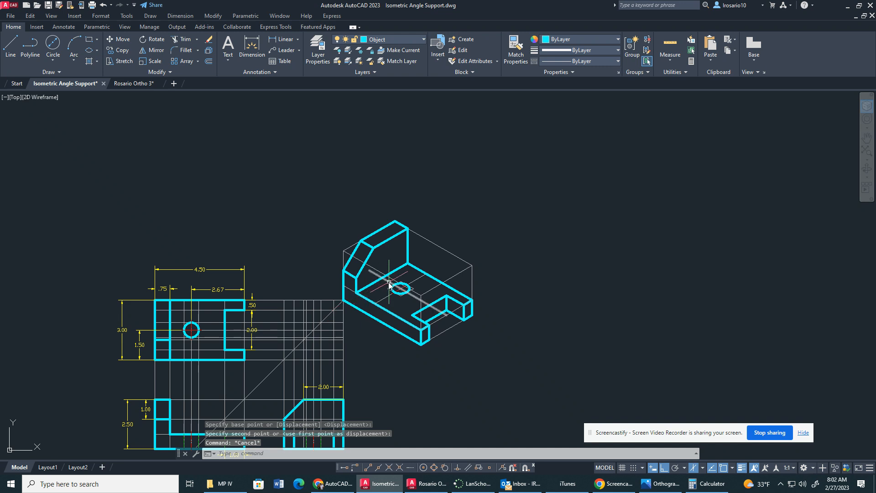
Delete the two construction lines crossing through the isometric hole and the one along the base's notched top edge.
{"action": "left_click", "coordinate": [388, 281]}
{"action": "left_click", "coordinate": [385, 297]}
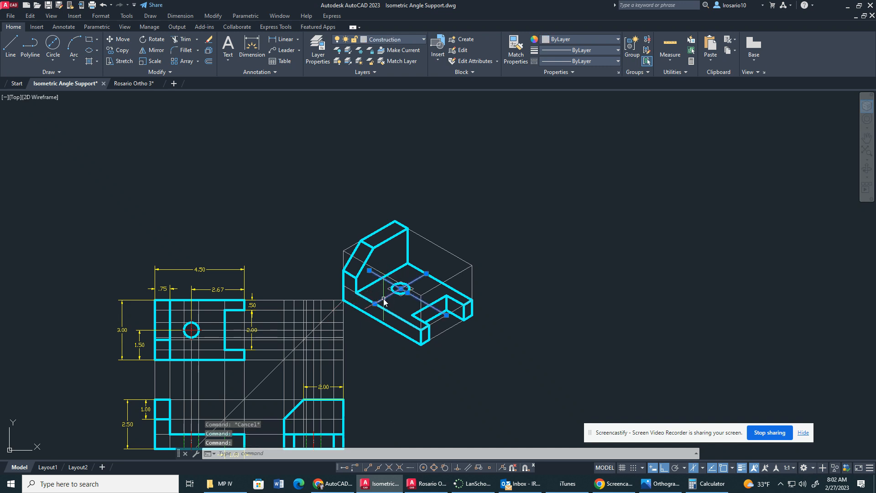
{"action": "key", "text": "Delete"}
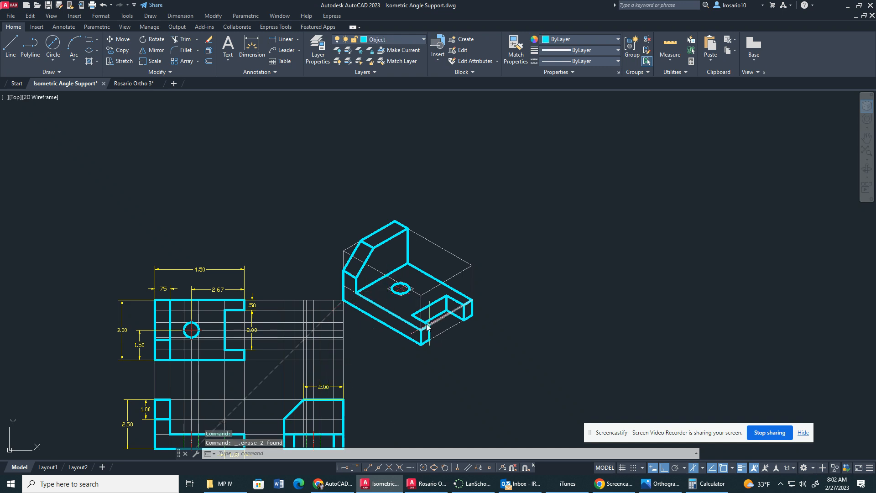
{"action": "left_click", "coordinate": [442, 319]}
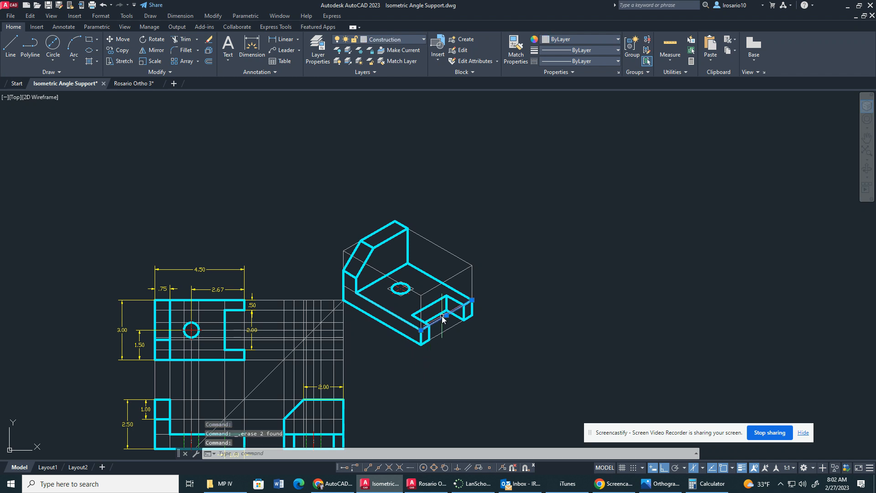
{"action": "key", "text": "Delete"}
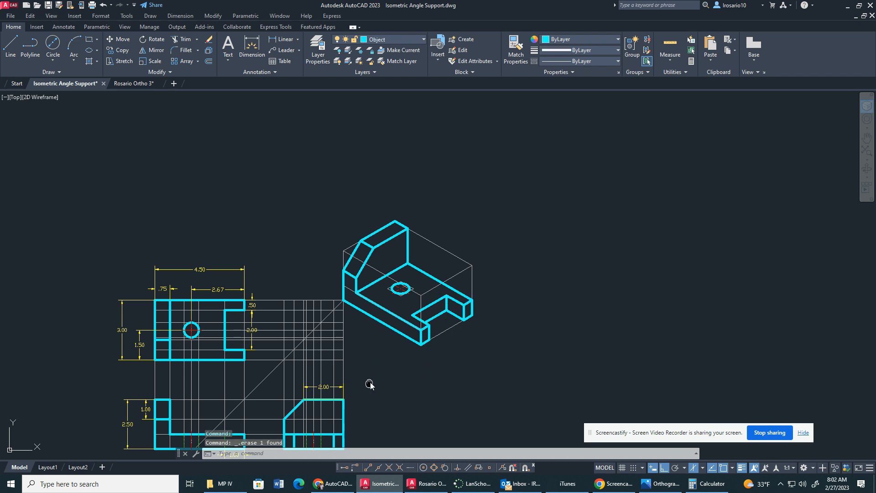
{"action": "scroll", "coordinate": [407, 322], "scroll_direction": "up", "scroll_amount": 2}
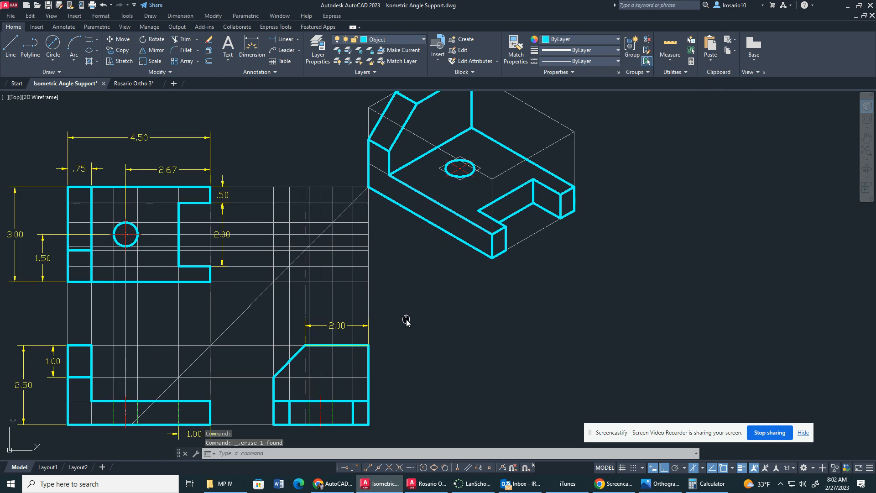